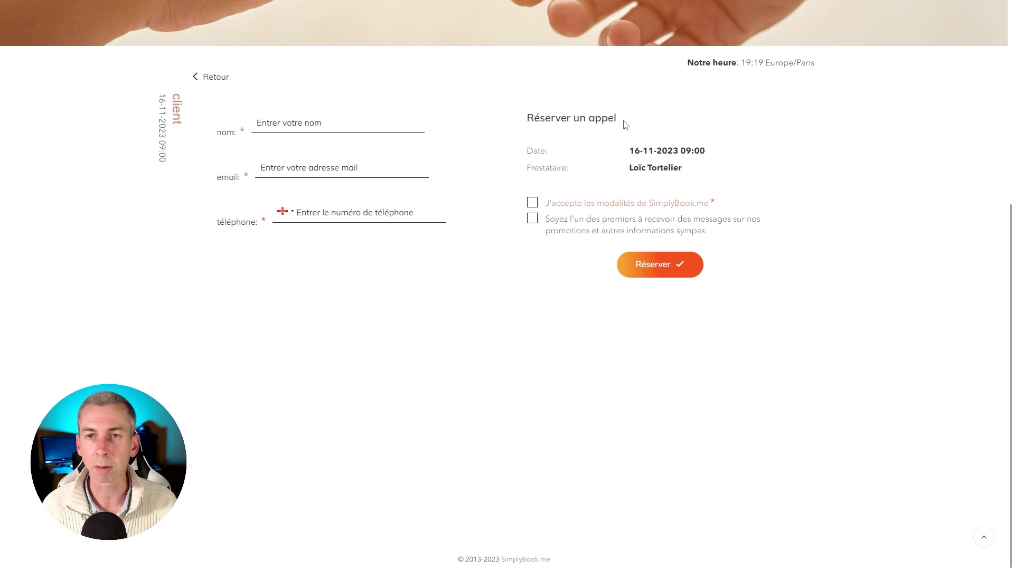
# Accept the SimplyBook.me terms and opt in to promotional messages on the call booking form, and try to submit it
pyautogui.moveTo(630, 152); pyautogui.dragTo(746, 162)
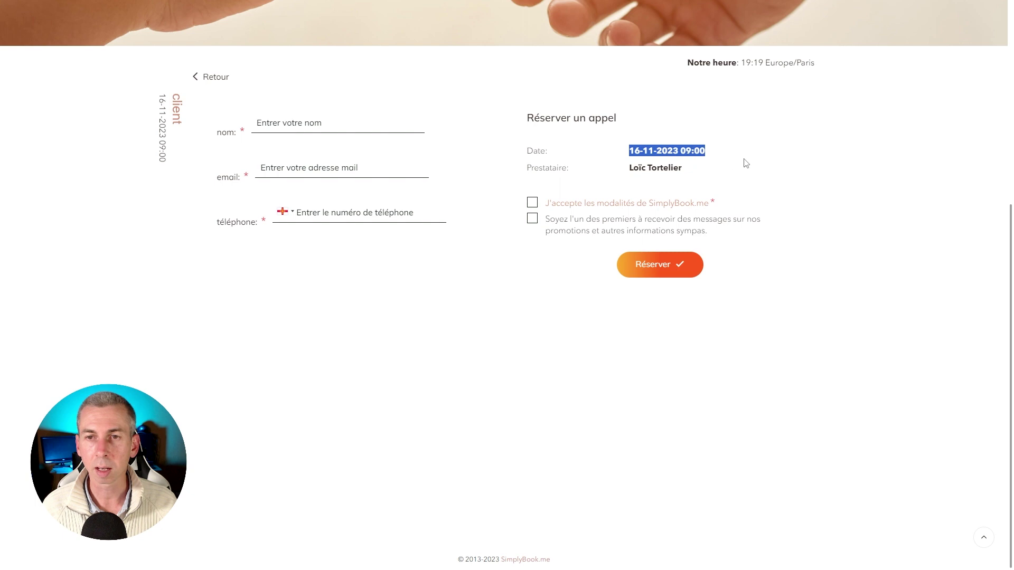
pyautogui.moveTo(631, 168); pyautogui.dragTo(694, 172)
pyautogui.click(722, 169)
pyautogui.click(669, 202)
pyautogui.click(533, 220)
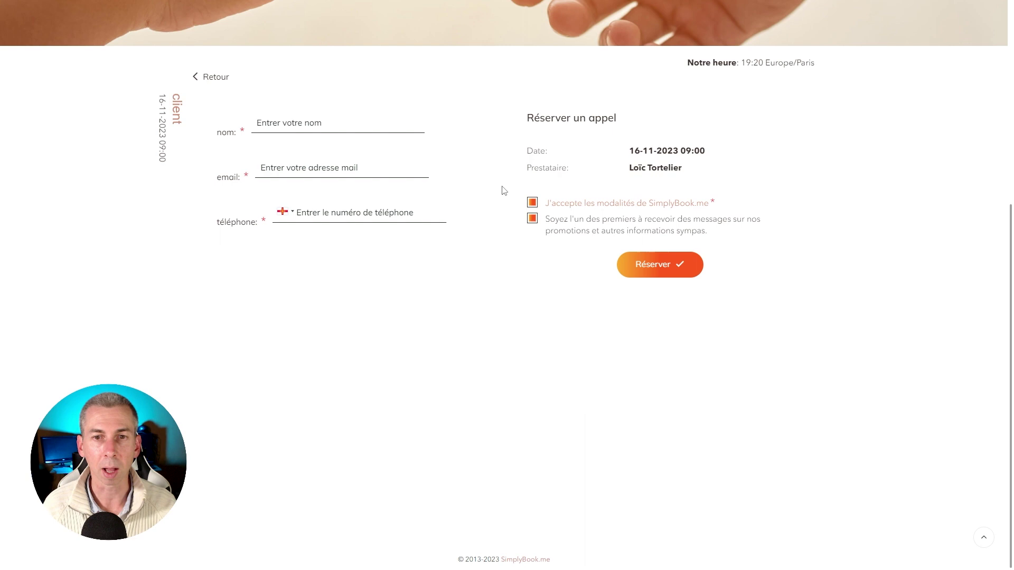
pyautogui.click(667, 270)
# Submit the call reservation with the client's name, e-mail and phone number filled in, and show all reservations
pyautogui.click(298, 123)
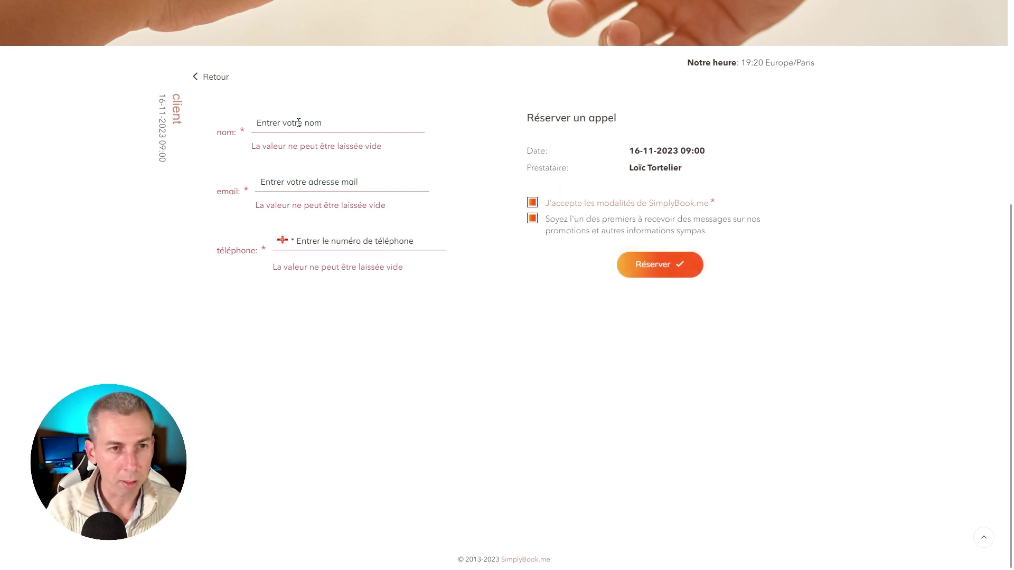
pyautogui.write('Tortelier')
pyautogui.click(298, 186)
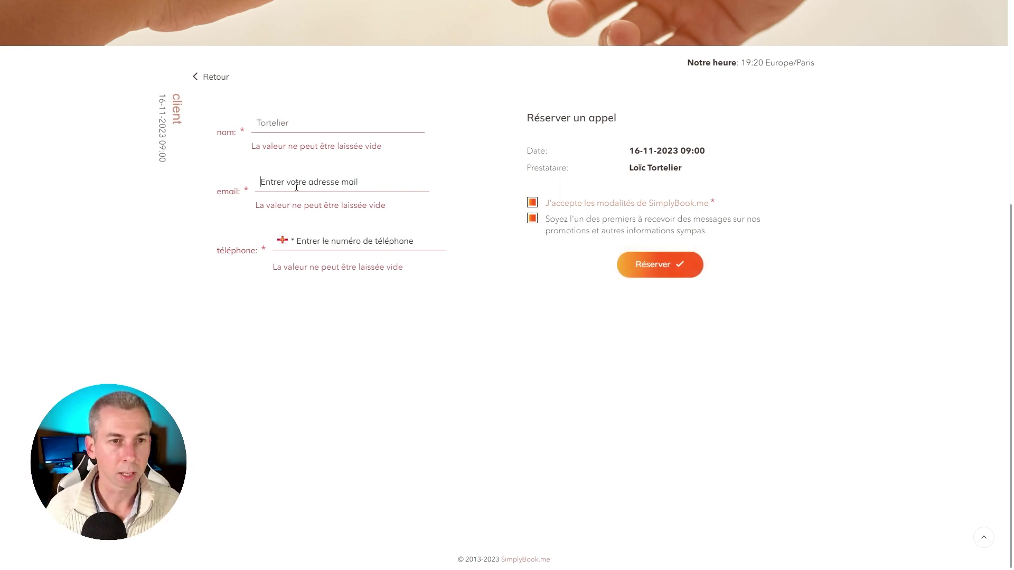
pyautogui.click(296, 214)
pyautogui.click(284, 241)
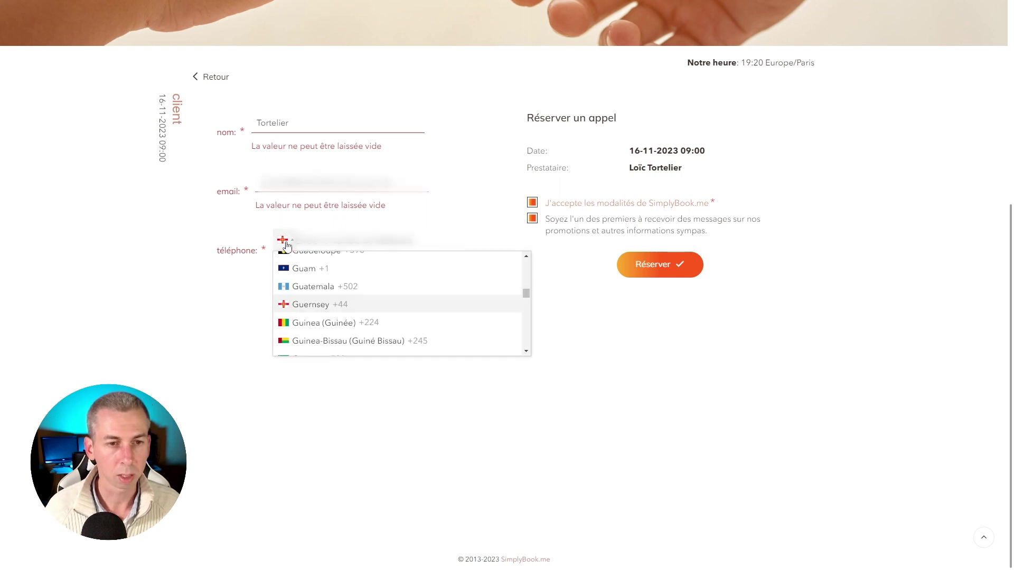
pyautogui.click(670, 287)
pyautogui.click(682, 269)
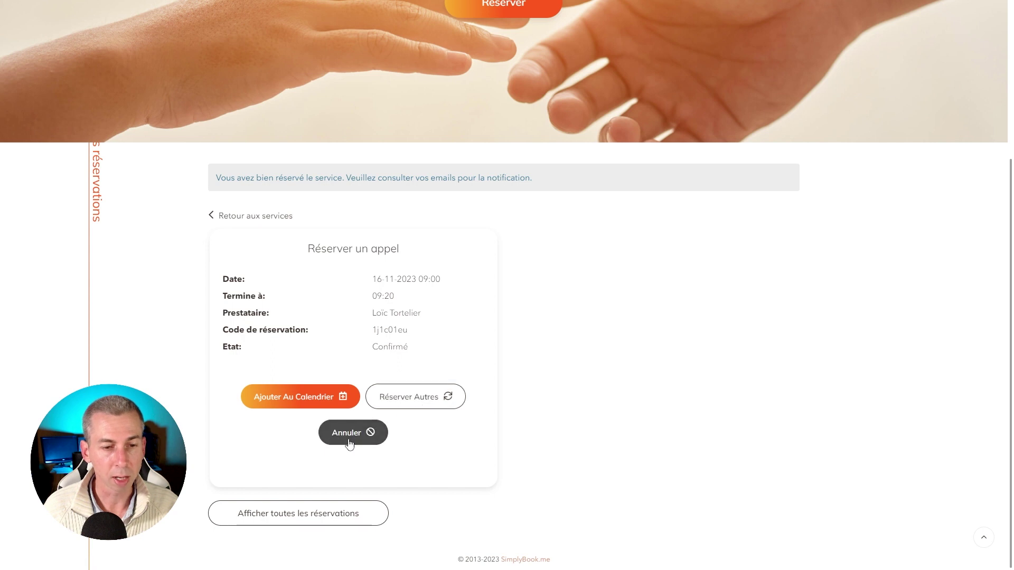
pyautogui.click(314, 521)
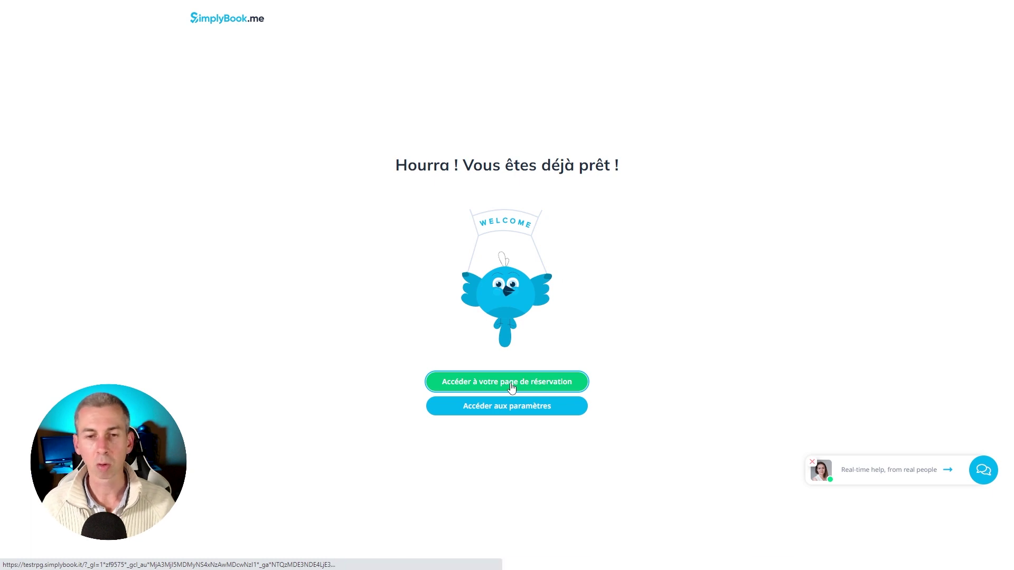
# Go to the booking system's settings and look over the five setup topics on the welcome page
pyautogui.click(564, 414)
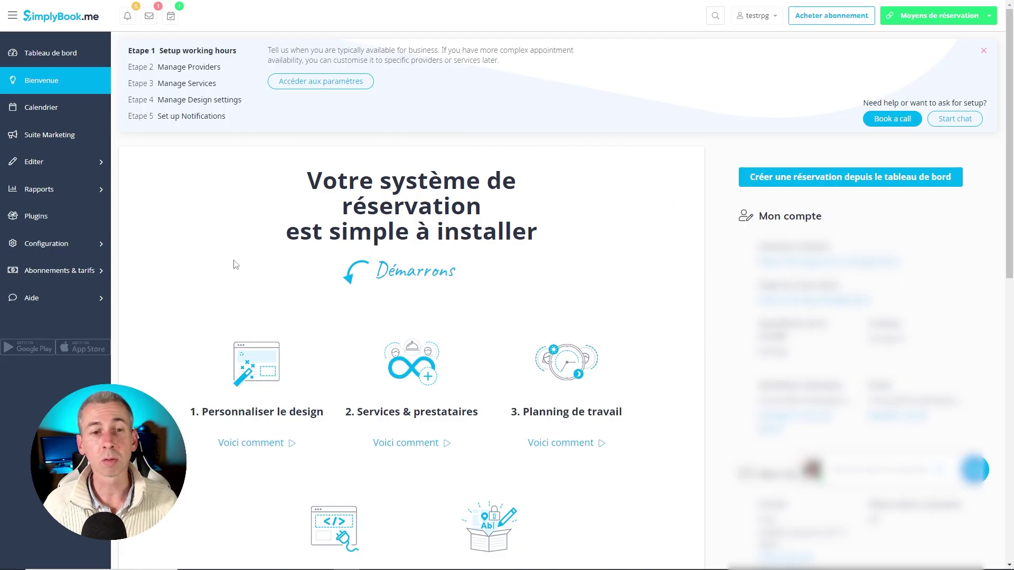
pyautogui.scroll(-1, 235, 264)
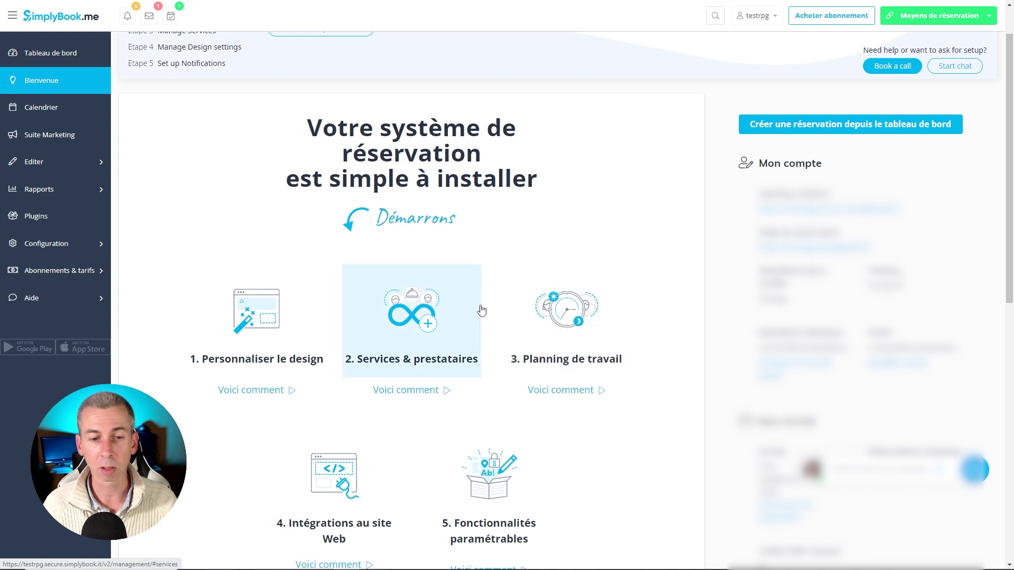
pyautogui.scroll(-2, 483, 309)
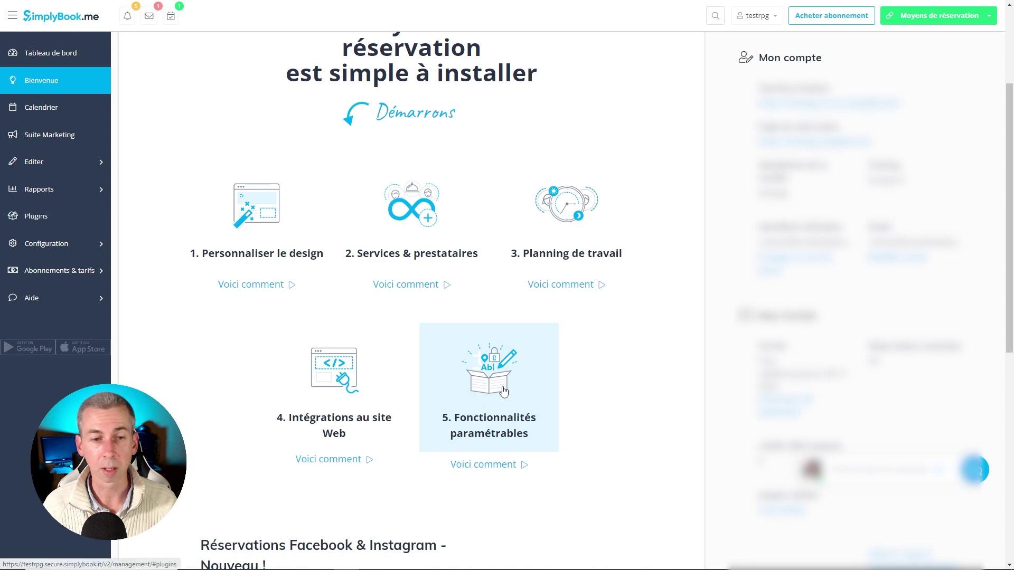
pyautogui.scroll(3, 502, 391)
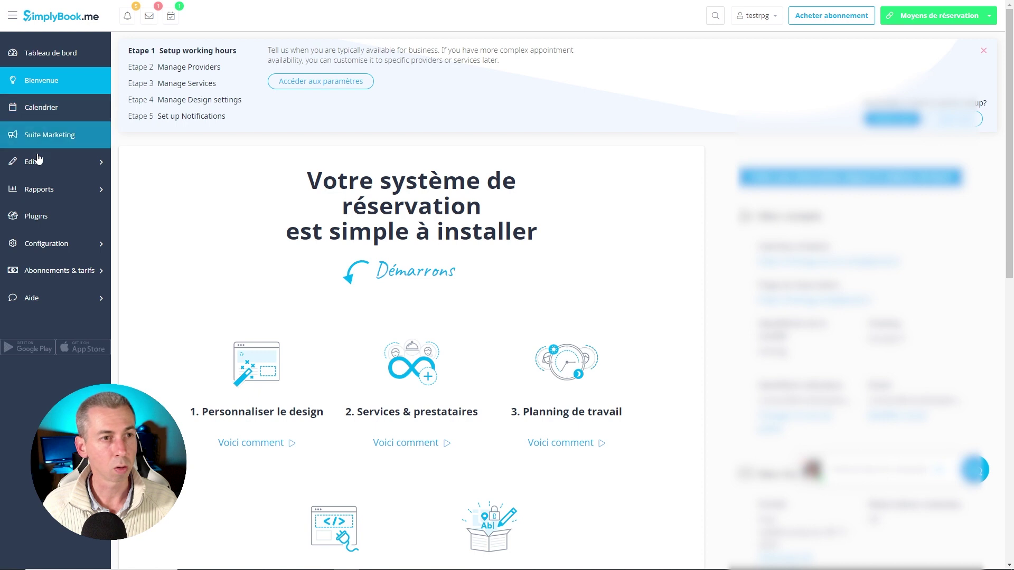
# Open the existing service provider's information and examine its description, contact, image, capacity and visibility fields
pyautogui.click(73, 167)
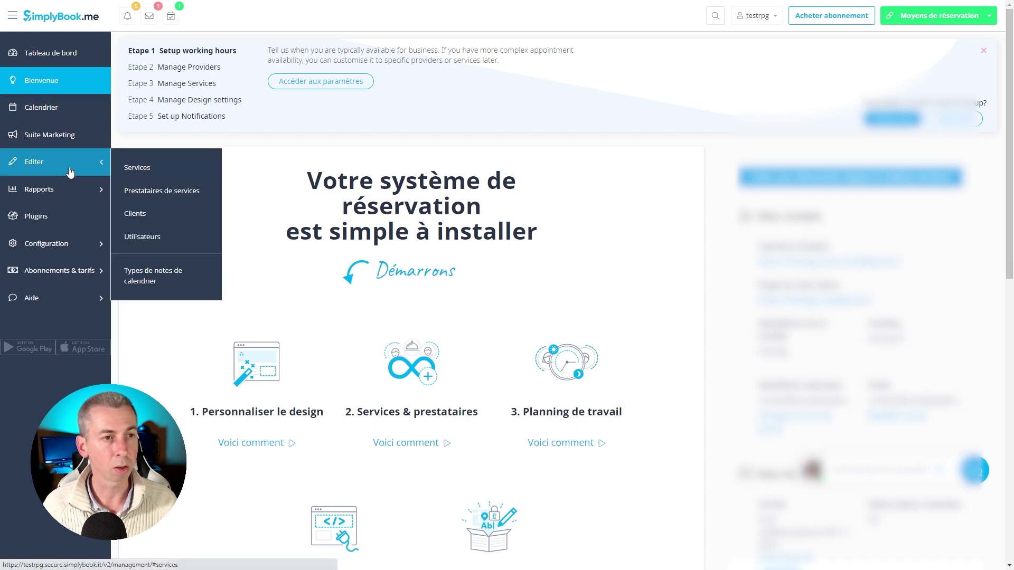
pyautogui.click(148, 191)
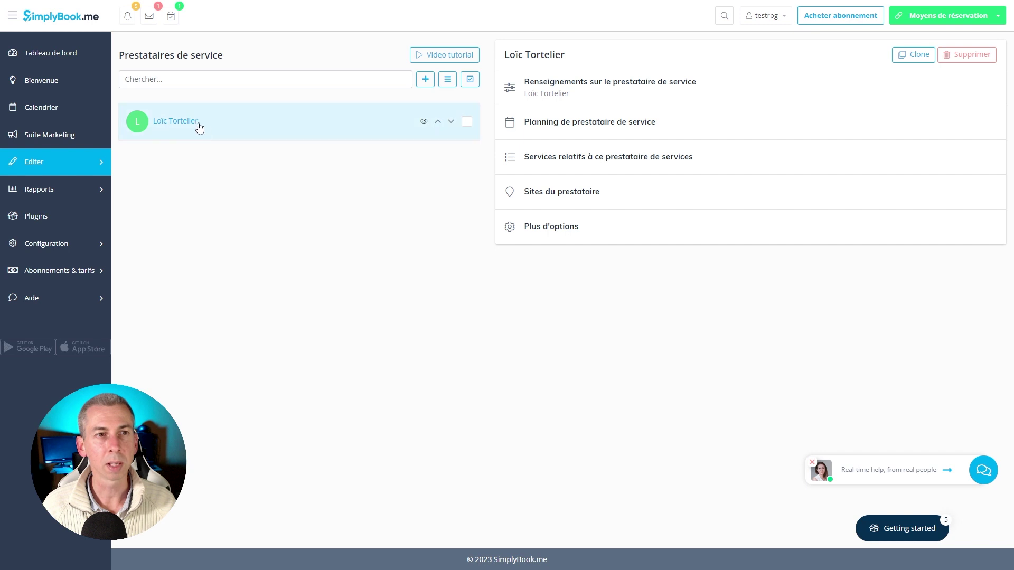
pyautogui.click(379, 123)
pyautogui.scroll(-5, 541, 146)
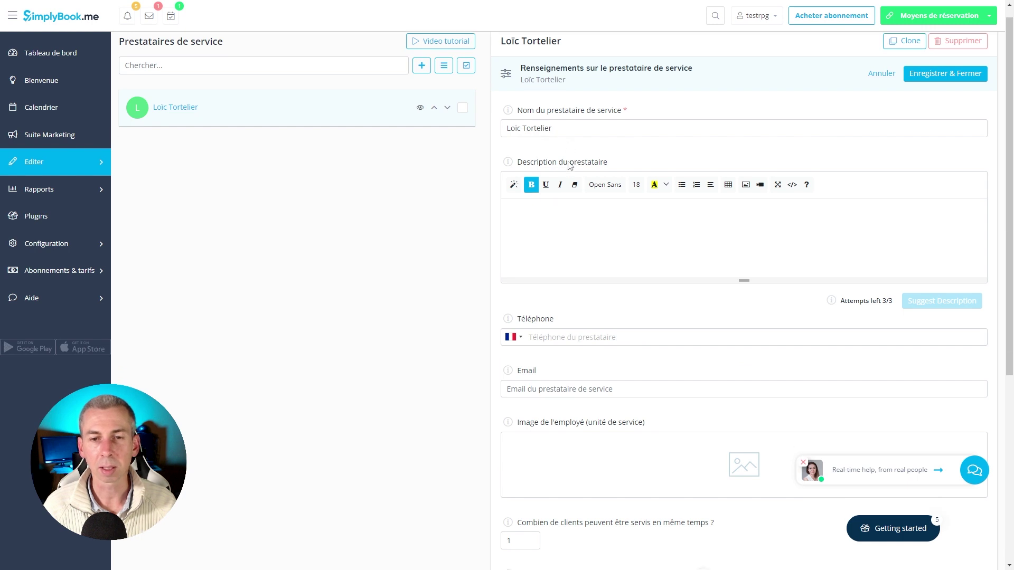
pyautogui.scroll(5, 586, 218)
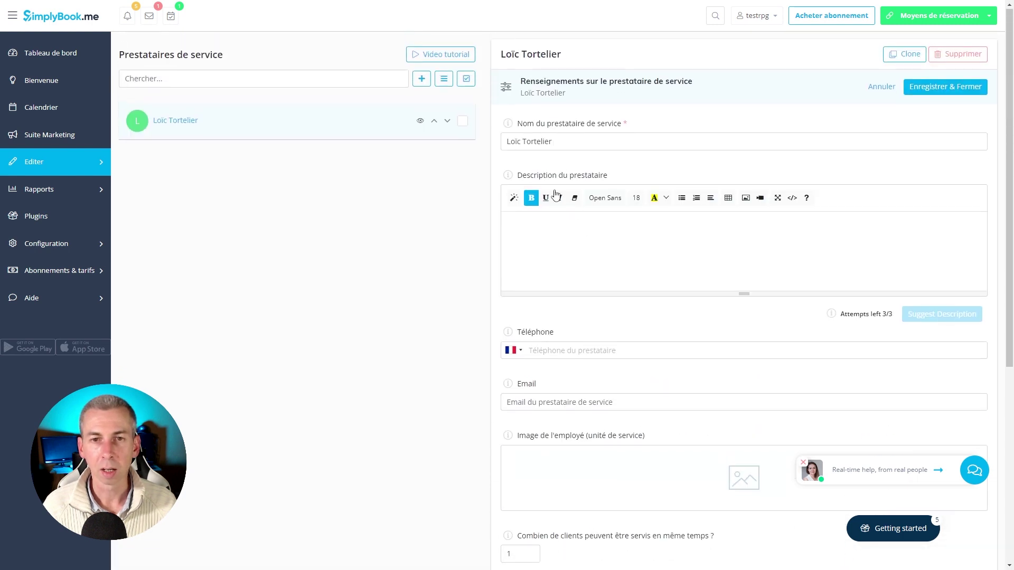
pyautogui.scroll(-3, 561, 186)
pyautogui.scroll(-1, 562, 195)
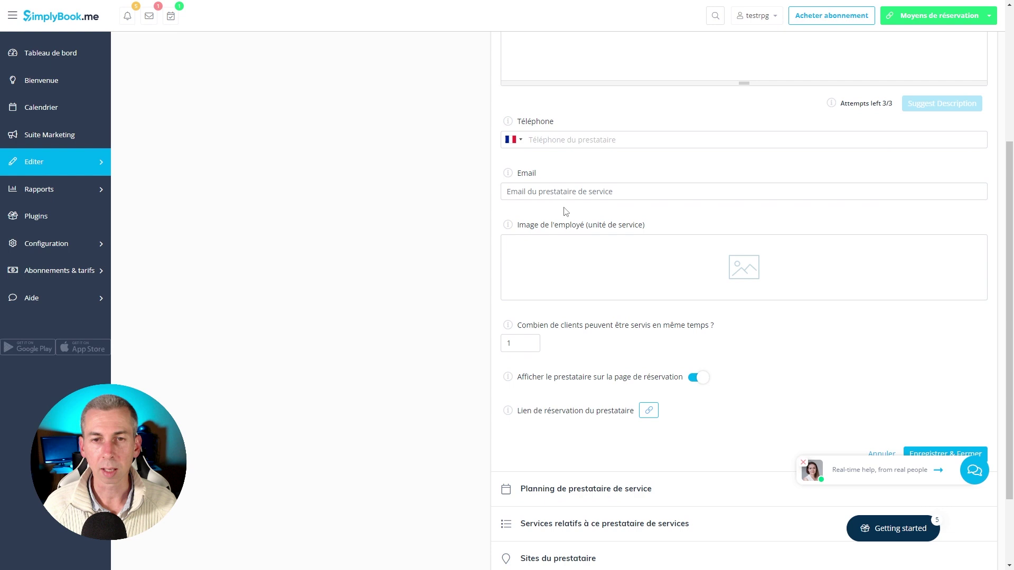
pyautogui.scroll(3, 543, 164)
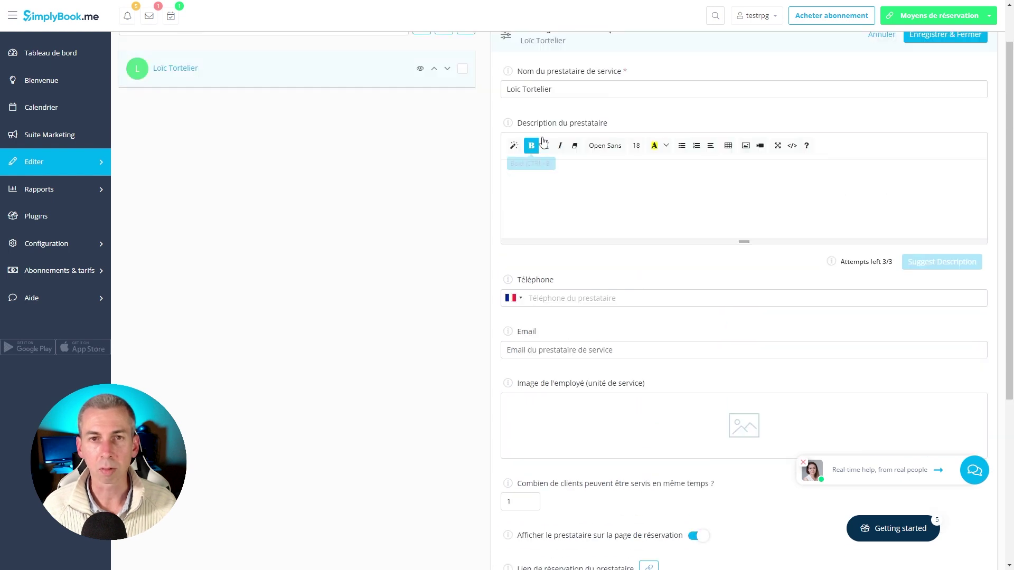
pyautogui.scroll(-5, 563, 190)
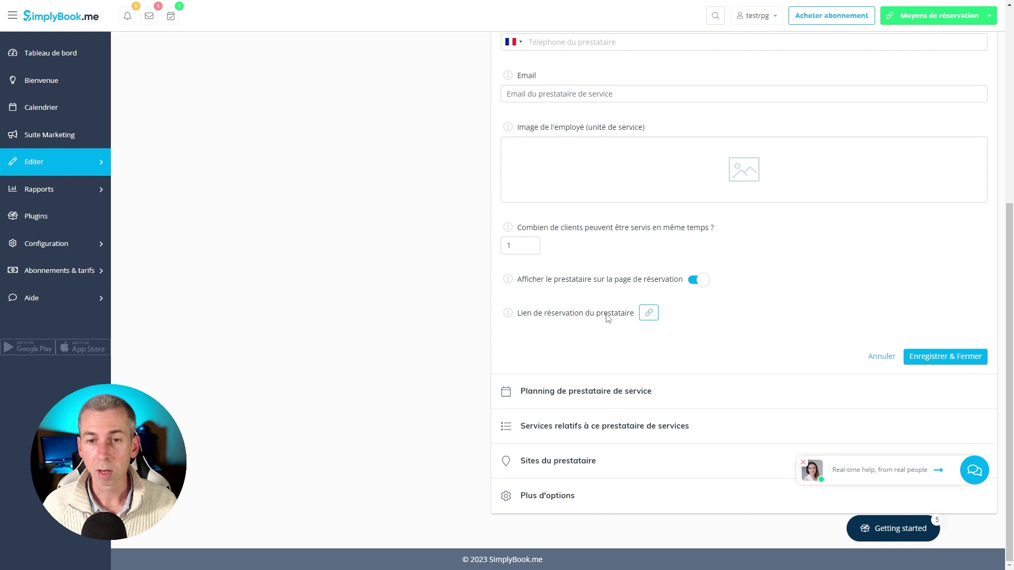
# Get the provider's booking link, and save and close the provider's information
pyautogui.rightClick(651, 315)
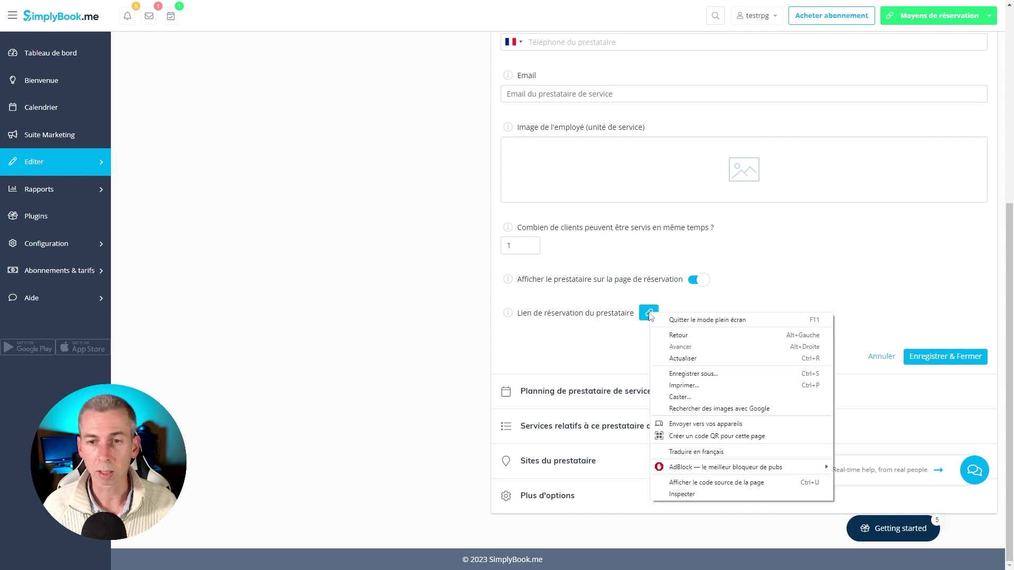
pyautogui.click(650, 314)
pyautogui.click(947, 376)
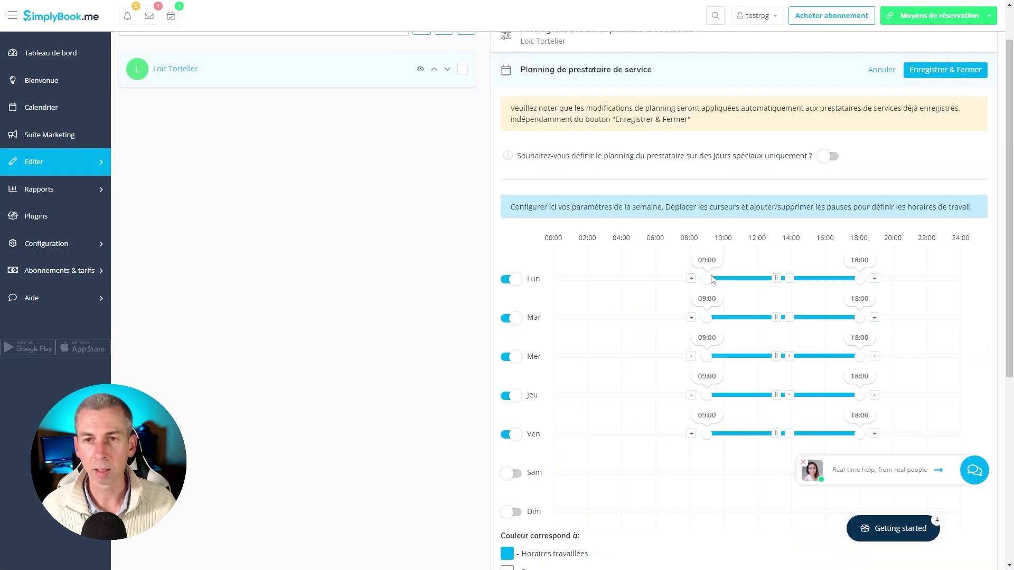
# Try to make the provider's working hours start earlier in the weekly schedule, for Monday and Tuesday
pyautogui.scroll(-1, 560, 269)
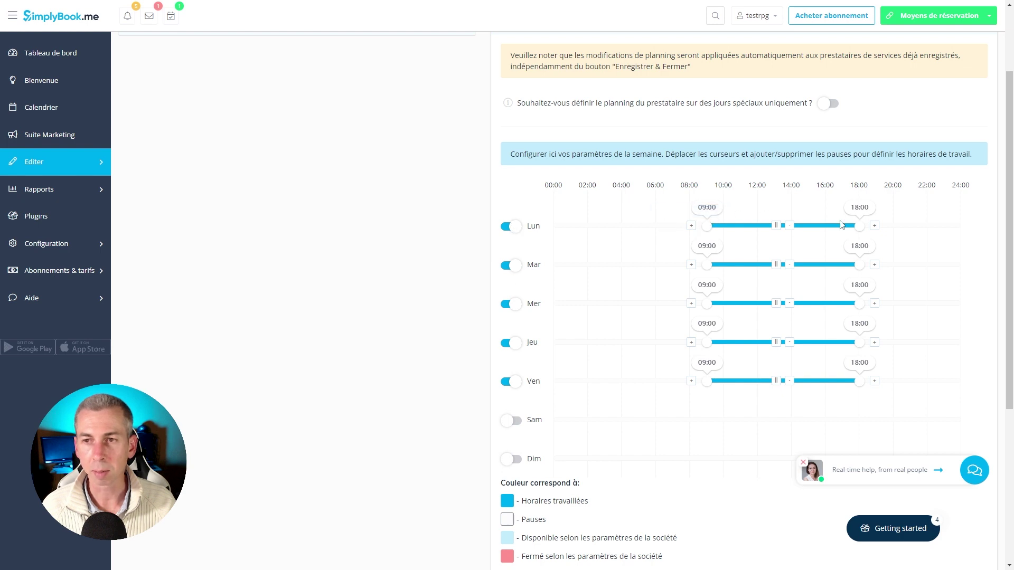
pyautogui.click(656, 228)
pyautogui.click(655, 265)
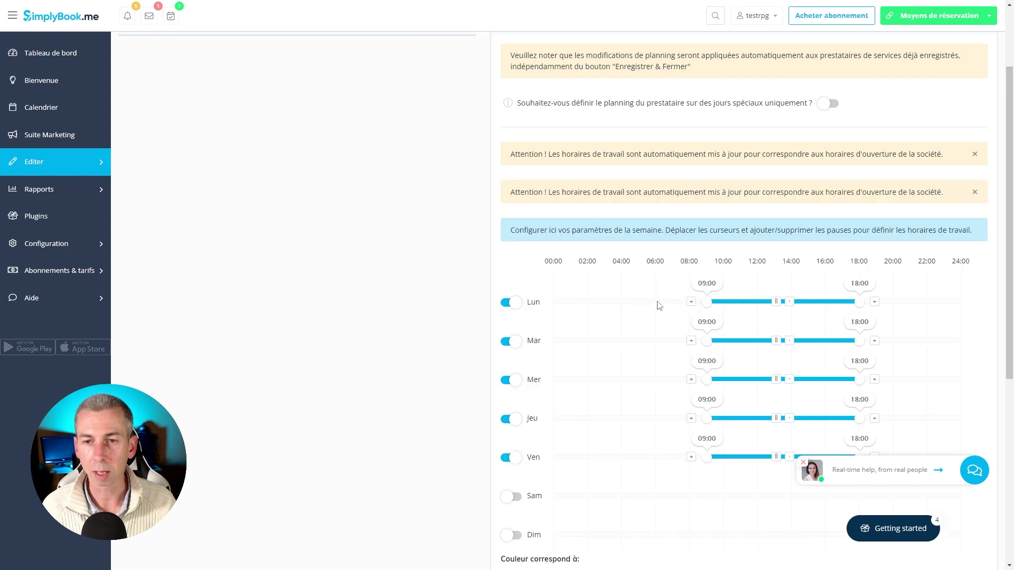
pyautogui.moveTo(682, 226); pyautogui.dragTo(600, 224)
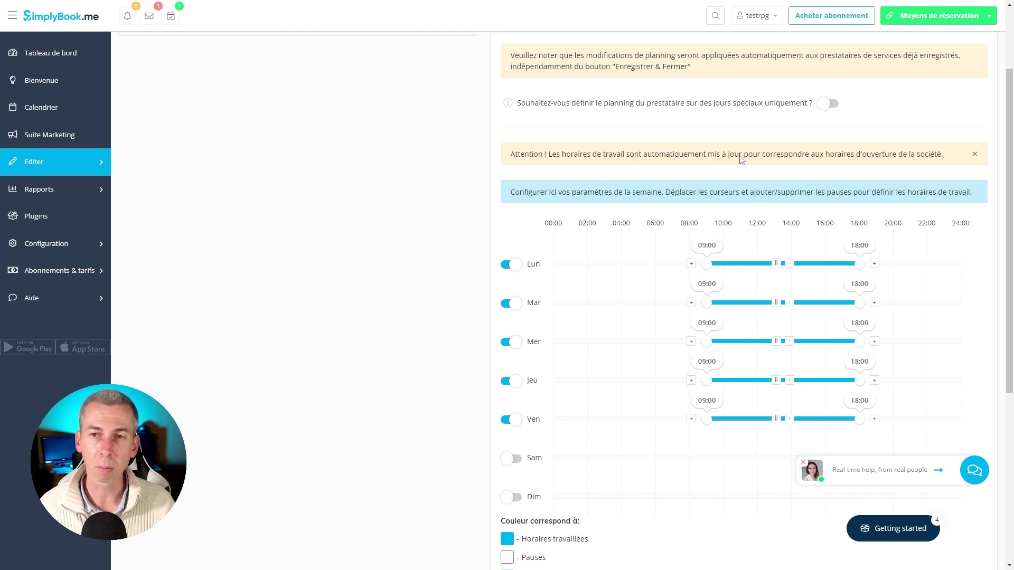
pyautogui.moveTo(707, 228); pyautogui.dragTo(651, 226)
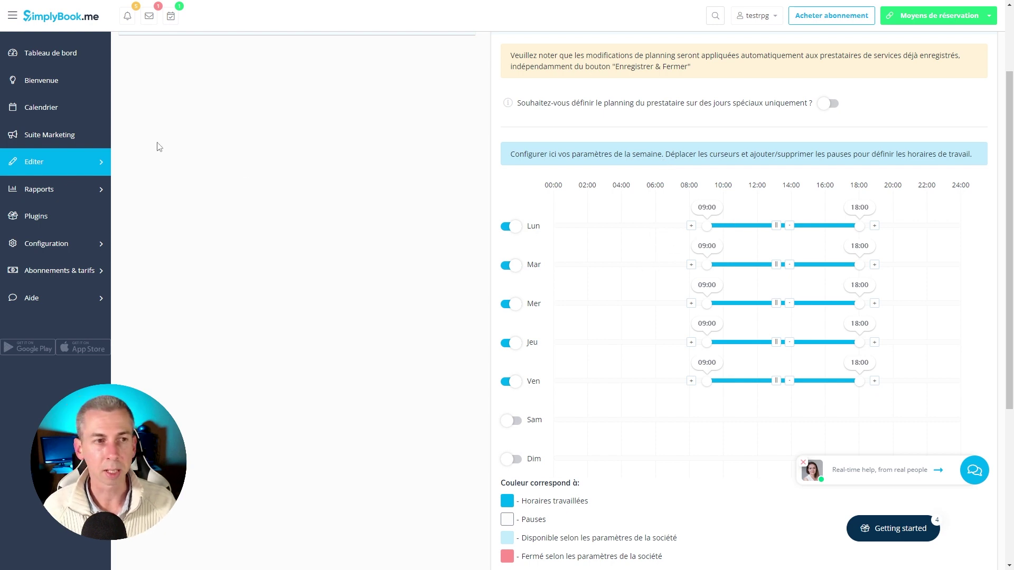
# Locate the company opening hours setting, and save and close the provider's schedule
pyautogui.moveTo(55, 170)
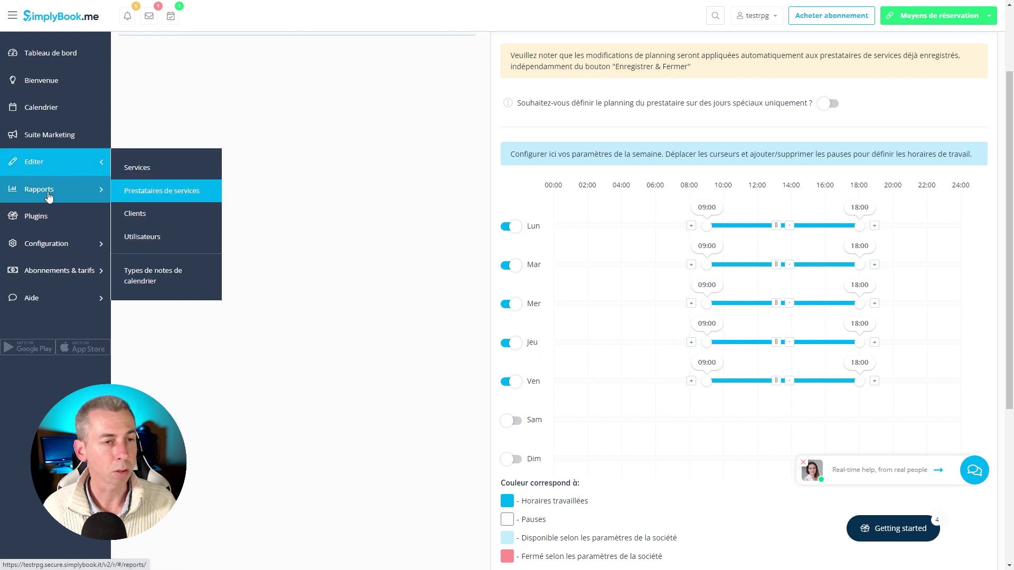
pyautogui.moveTo(52, 248)
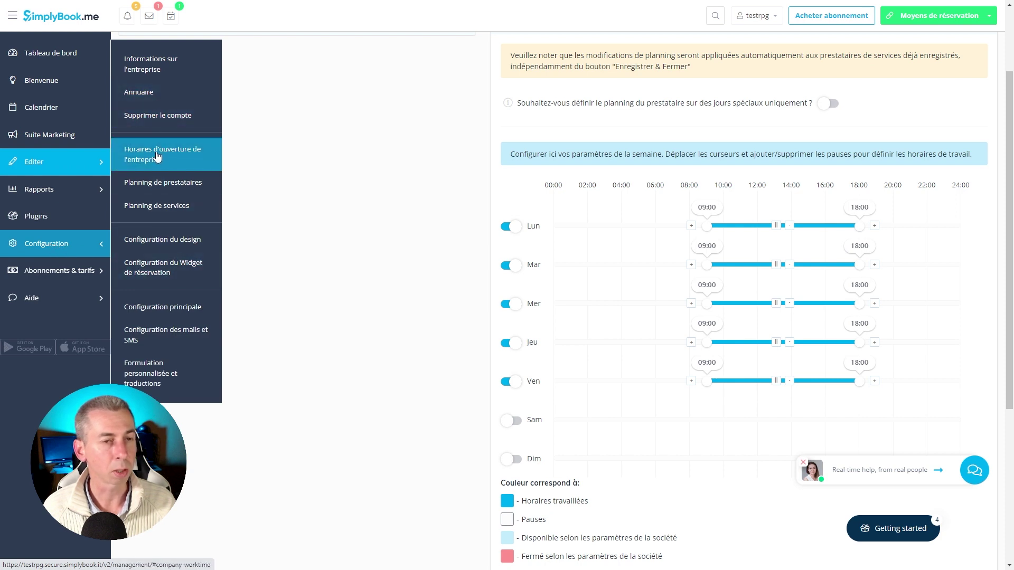
pyautogui.scroll(2, 655, 299)
pyautogui.scroll(-7, 657, 294)
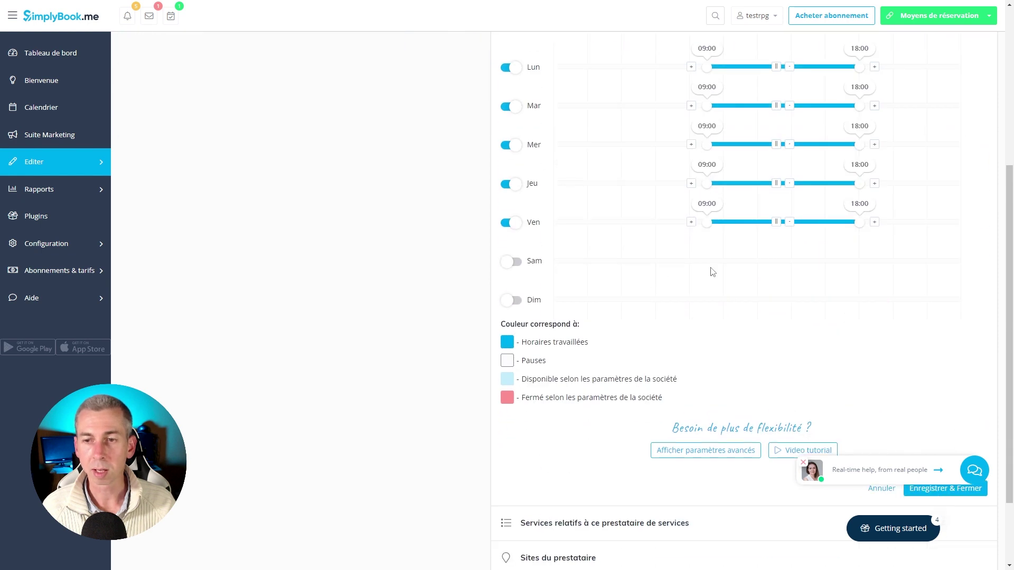
pyautogui.click(941, 392)
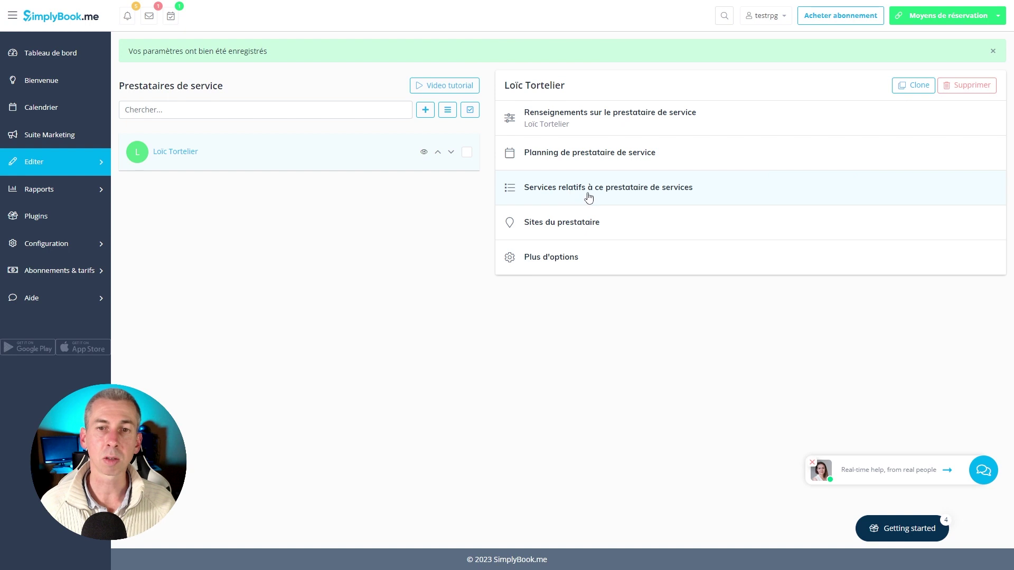
# Link the "Réserver un appel" service to the provider, accepting the exclusivity warning, and save the change
pyautogui.click(595, 195)
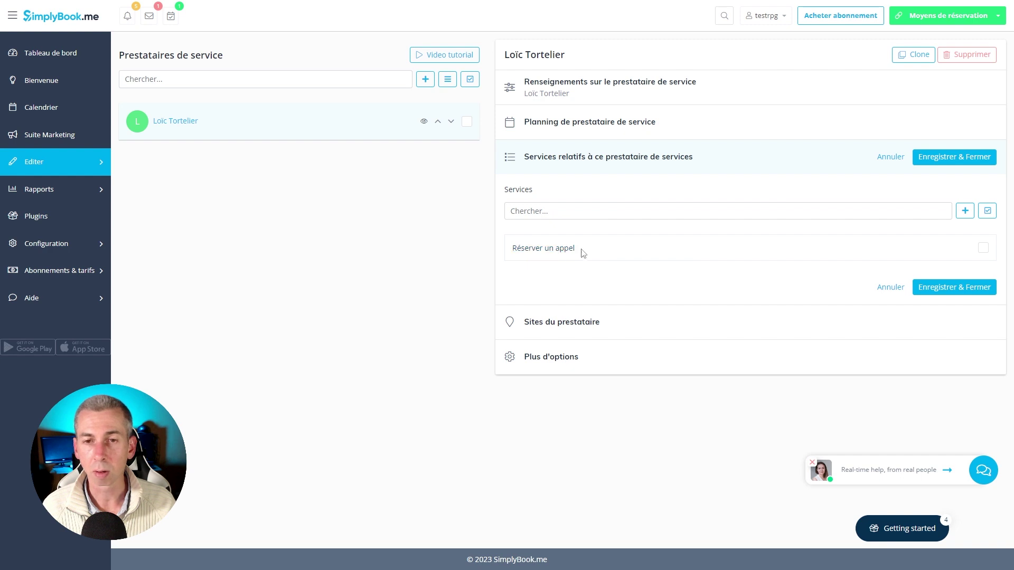
pyautogui.click(984, 251)
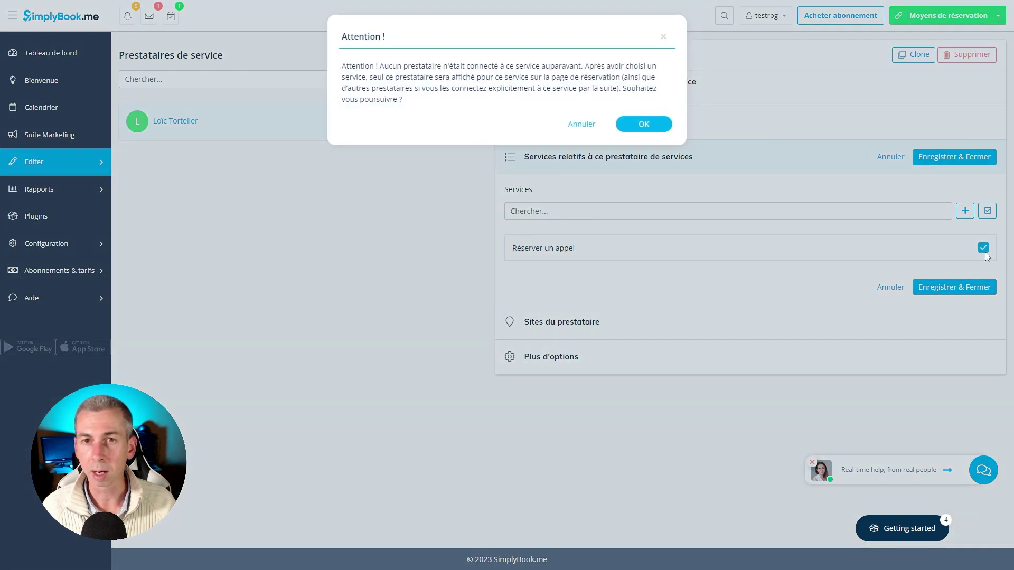
pyautogui.click(649, 127)
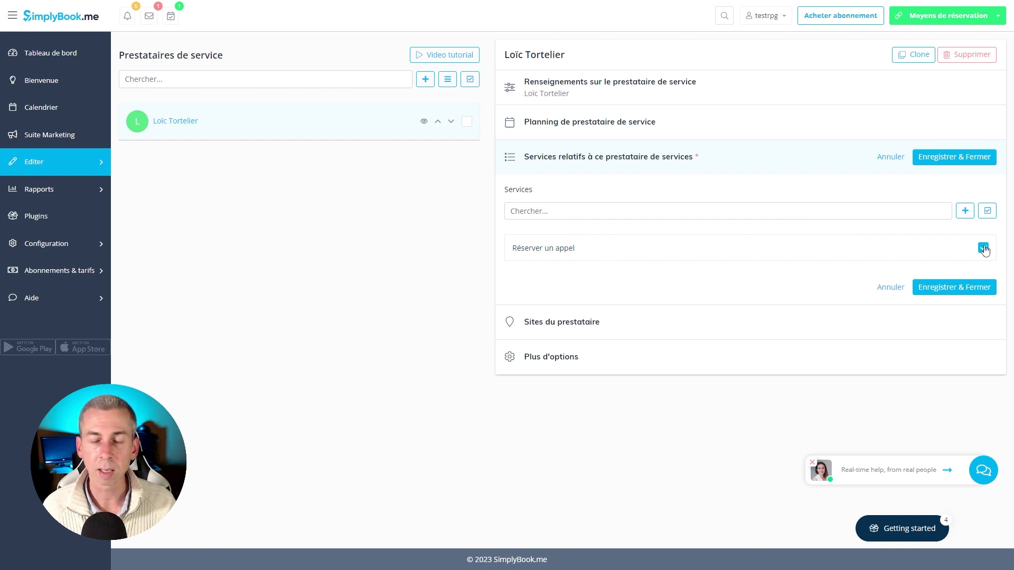
pyautogui.press('Return')
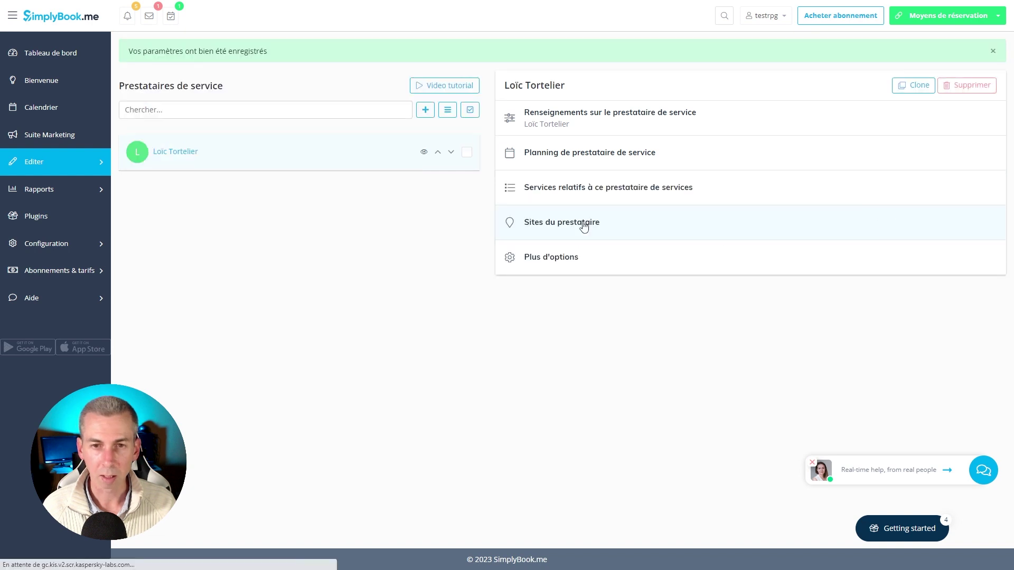
# Examine the provider's multiple-sites and display order settings, and open the provider's additional options
pyautogui.click(585, 226)
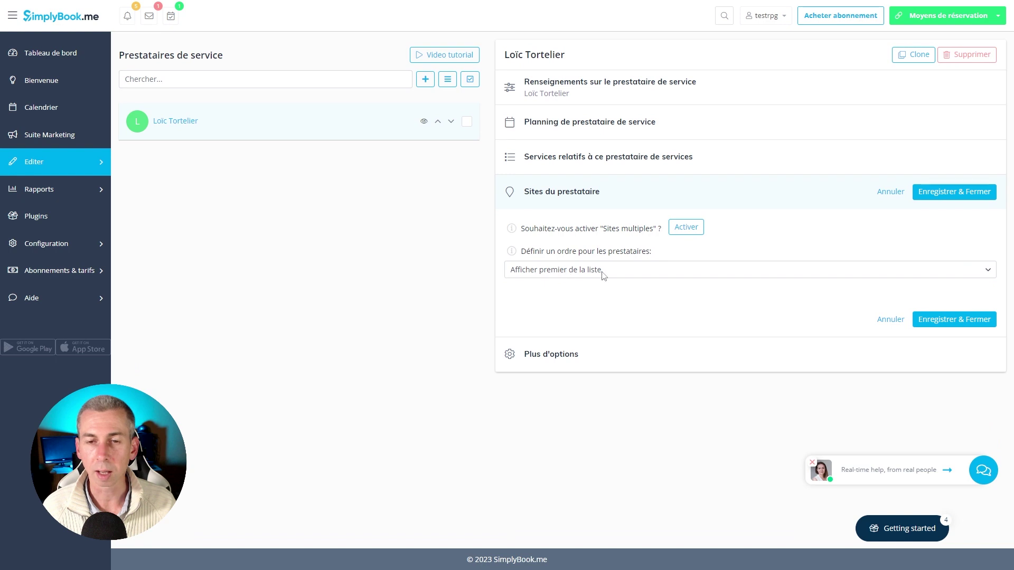
pyautogui.click(604, 274)
pyautogui.click(604, 273)
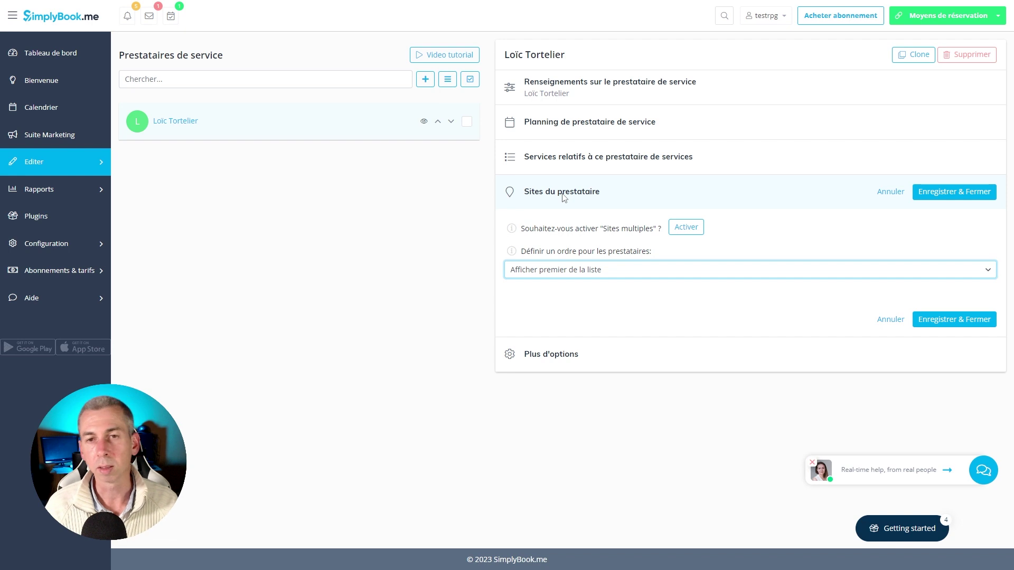
pyautogui.click(587, 353)
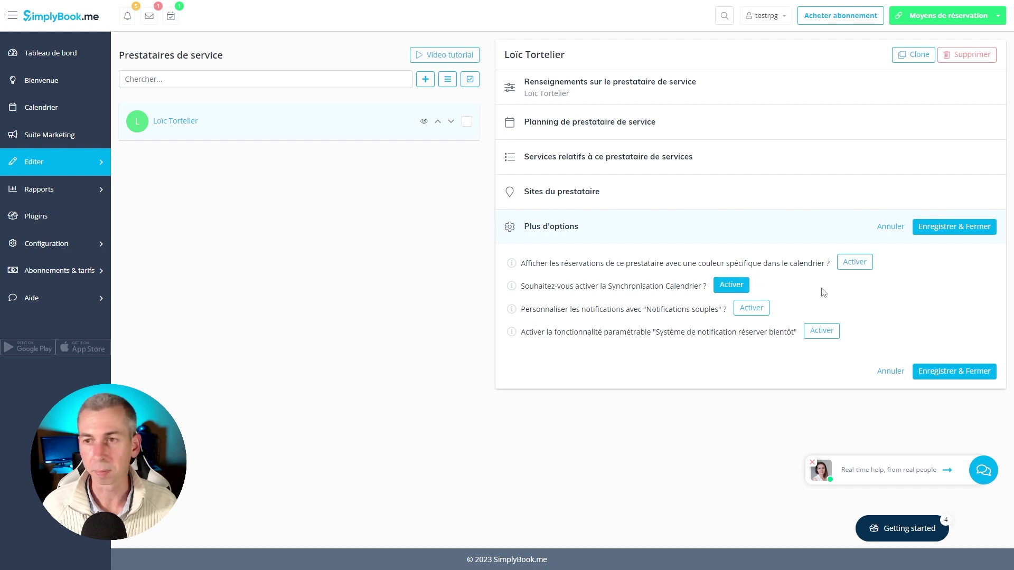
# Save and close the provider's additional options
pyautogui.click(952, 373)
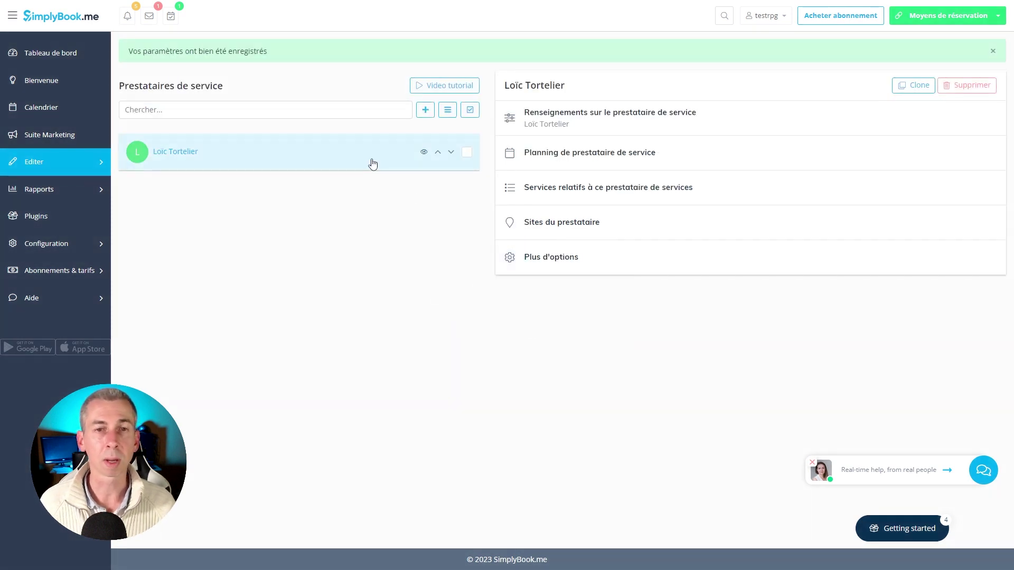
# Start adding another service provider, enter the provider's first name, and review the remaining fields of the form
pyautogui.click(426, 111)
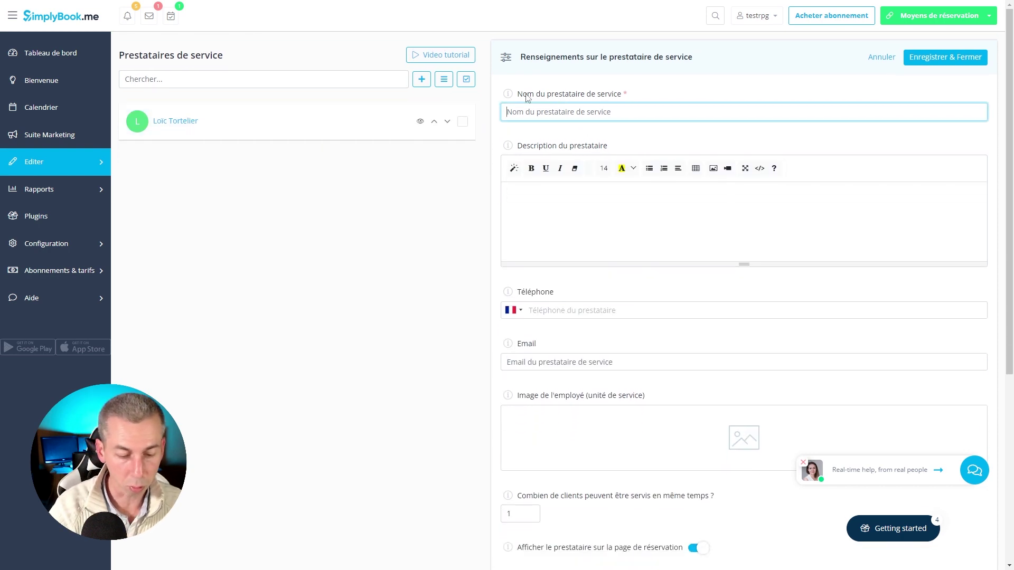
pyautogui.write('Jean')
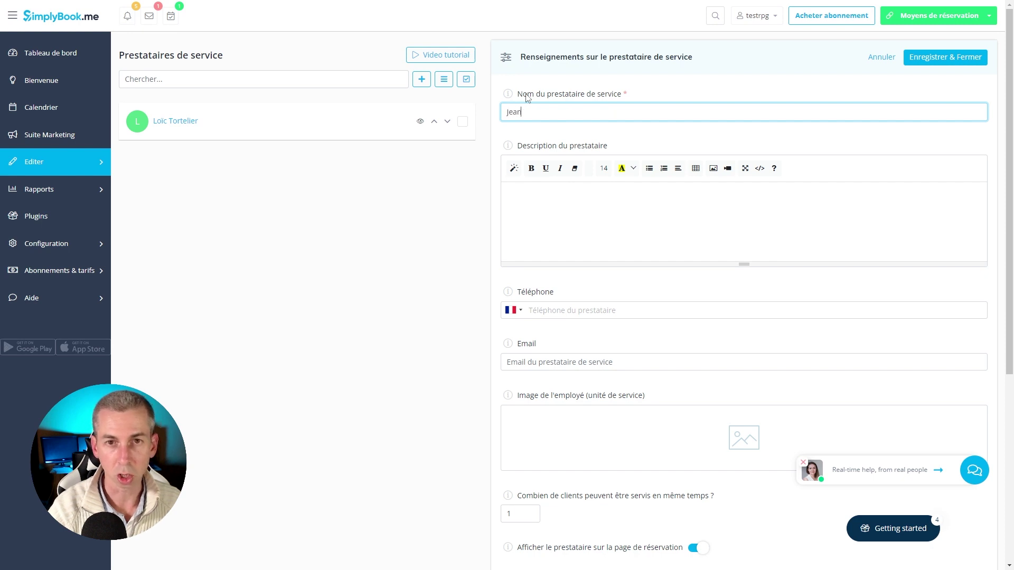
pyautogui.scroll(-5, 560, 227)
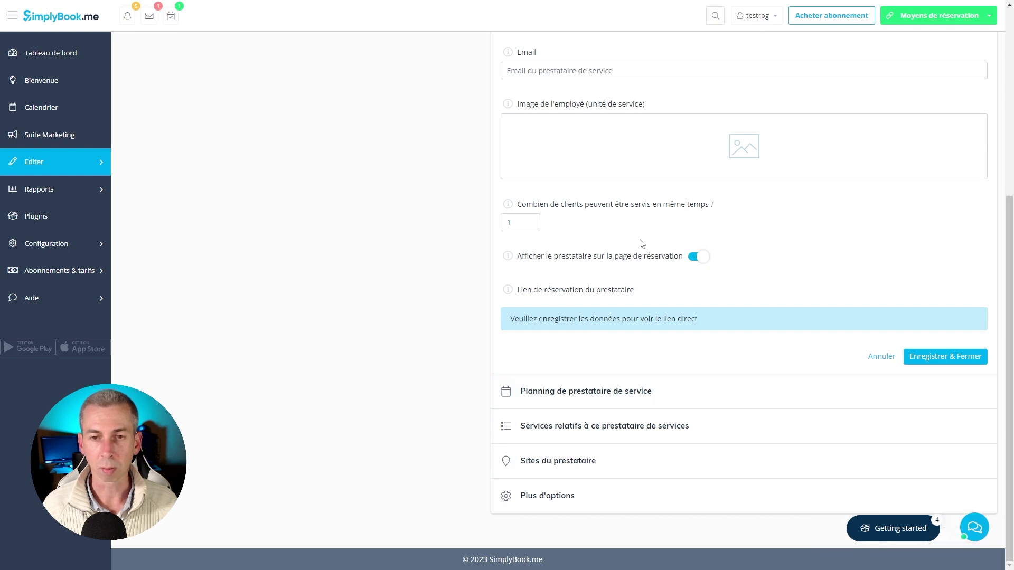
pyautogui.scroll(5, 641, 245)
# Open the "Réserver un appel" service and examine its description, image, booking page visibility, payment, deposit and direct link settings
pyautogui.moveTo(66, 164)
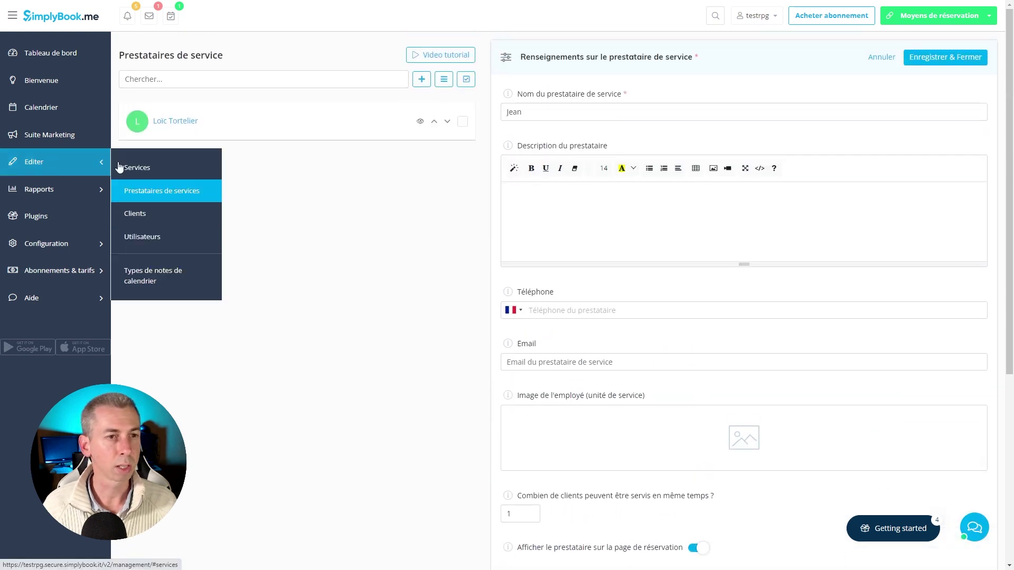
pyautogui.click(161, 170)
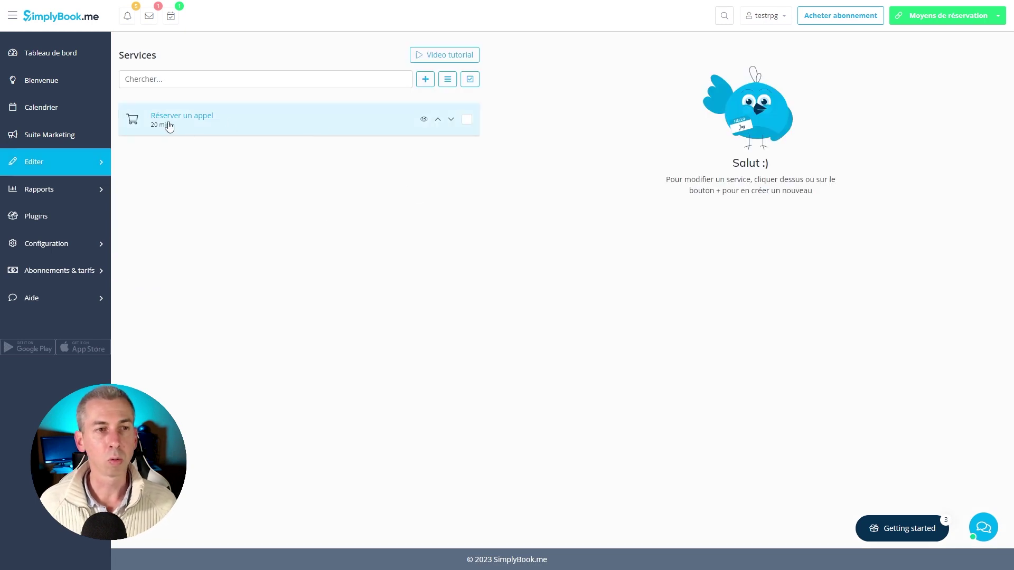
pyautogui.click(369, 122)
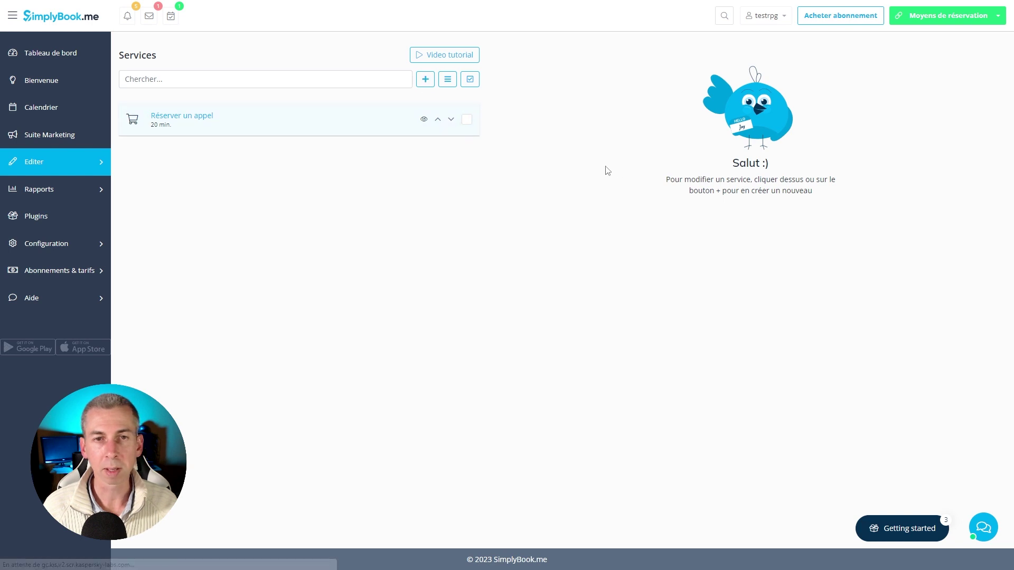
pyautogui.click(603, 187)
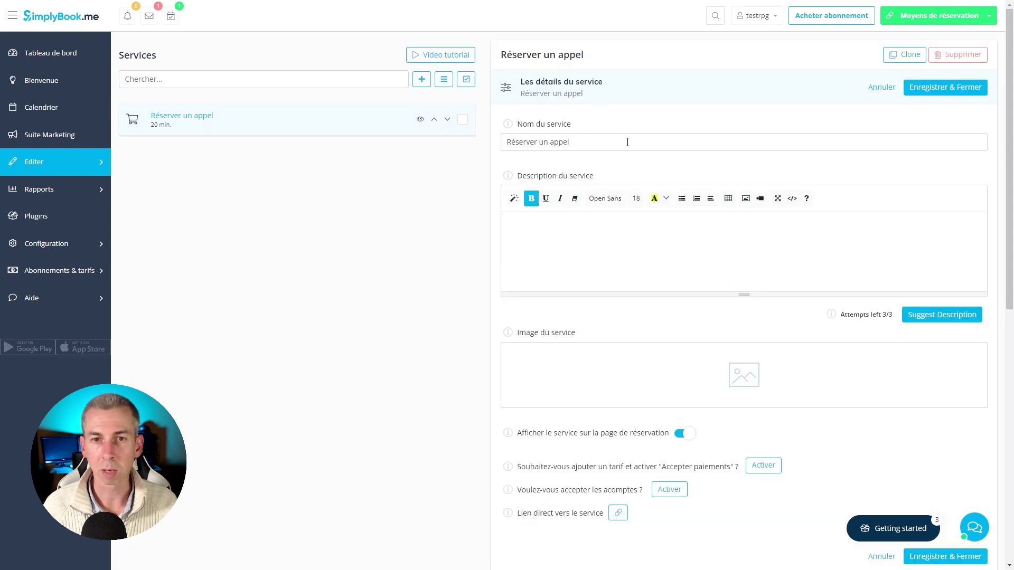
pyautogui.click(536, 225)
pyautogui.scroll(-3, 581, 211)
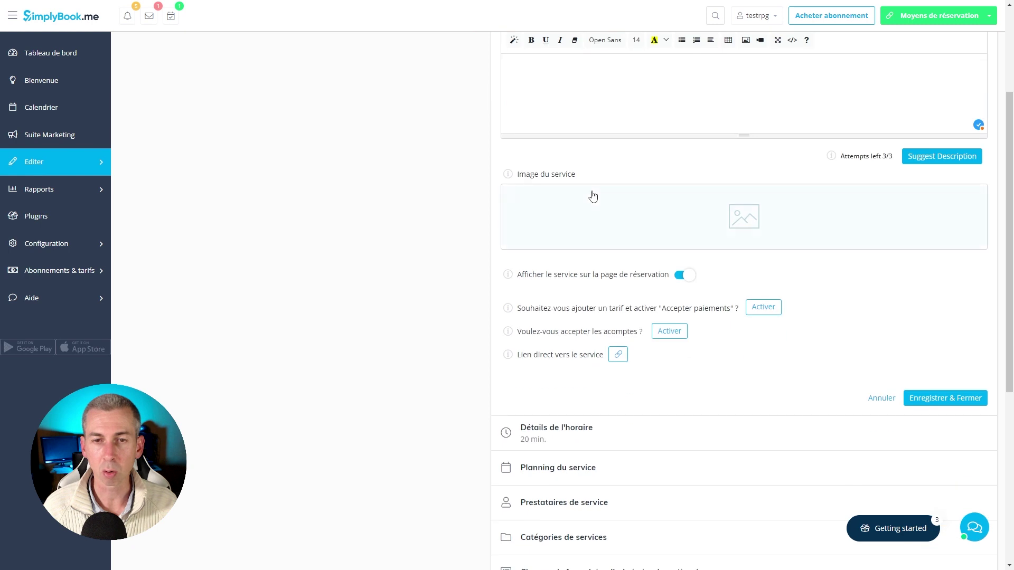
pyautogui.scroll(-2, 654, 218)
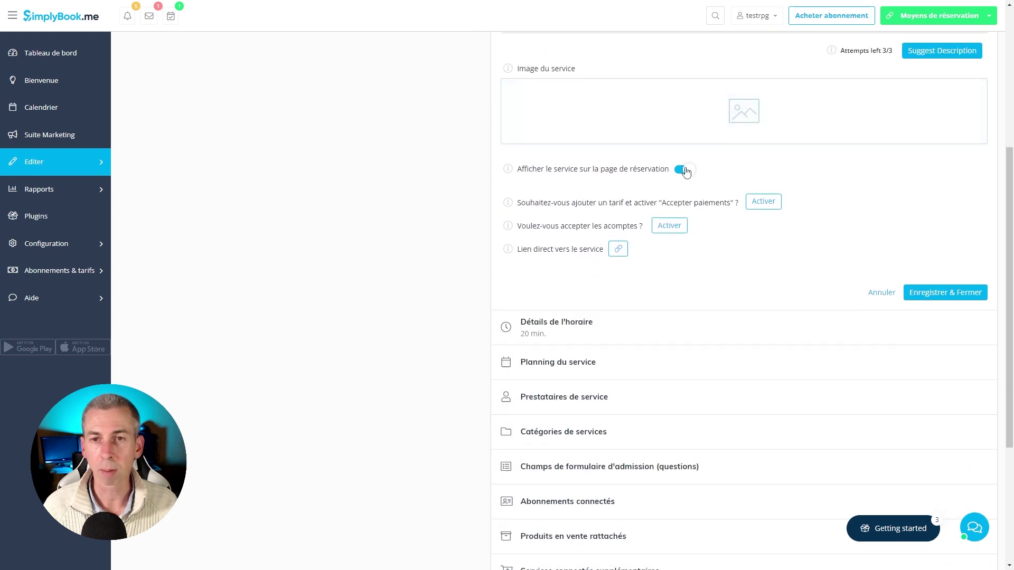
pyautogui.scroll(1, 687, 172)
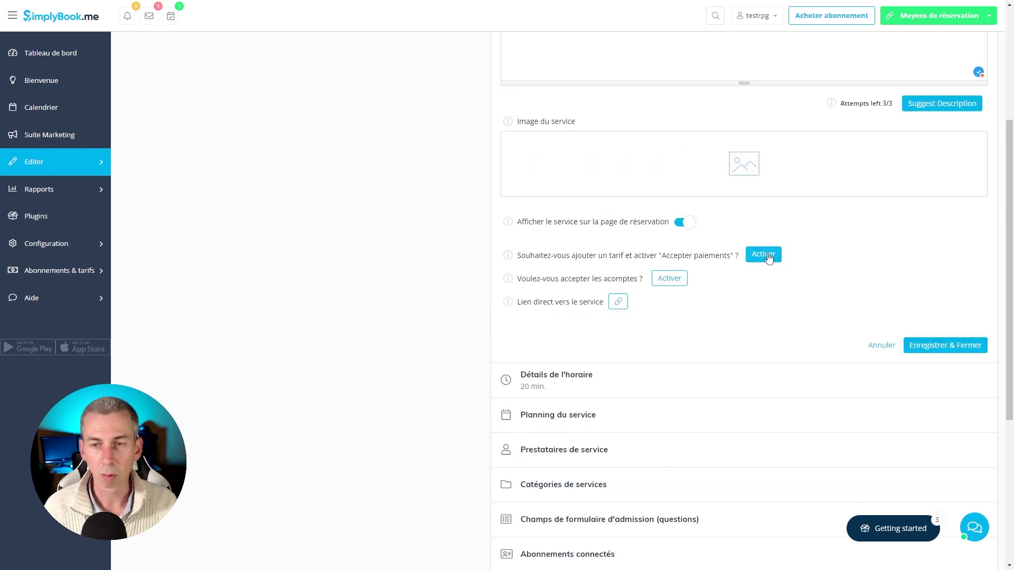
pyautogui.scroll(-1, 578, 257)
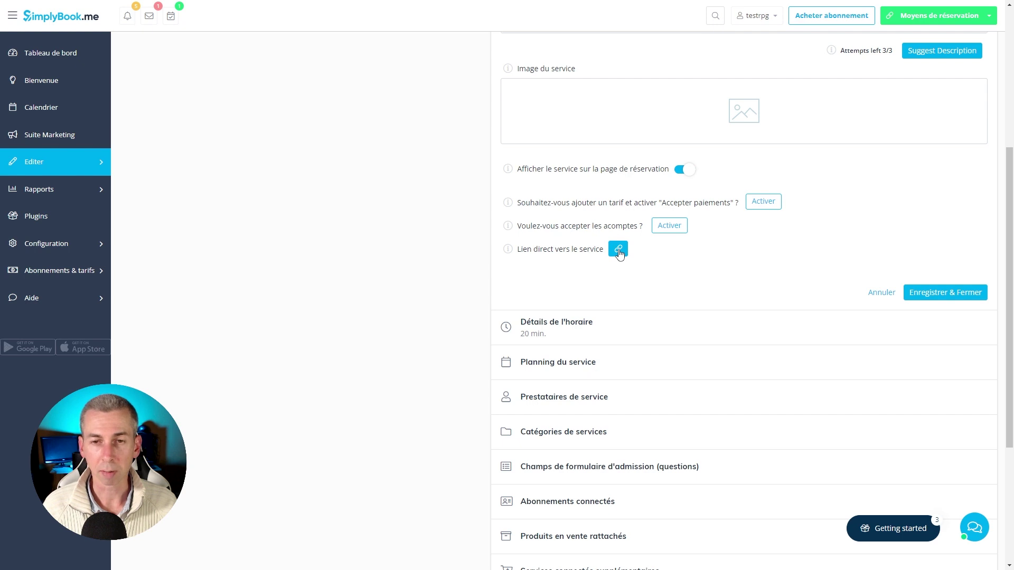
pyautogui.scroll(-1, 641, 259)
pyautogui.scroll(1, 634, 296)
# Open the service's schedule details and try a duration of 23 hours 55 minutes
pyautogui.click(636, 325)
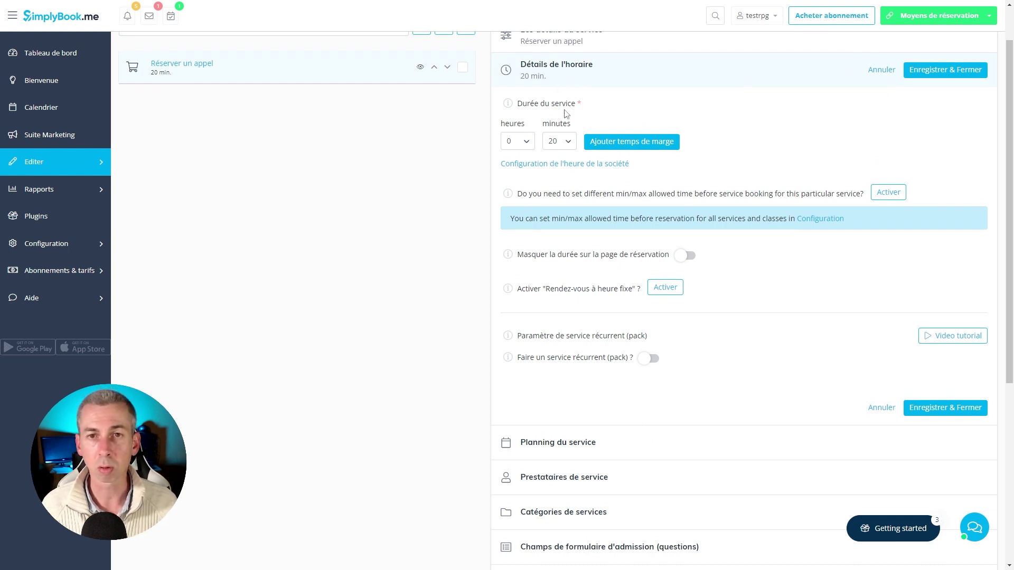
pyautogui.click(529, 145)
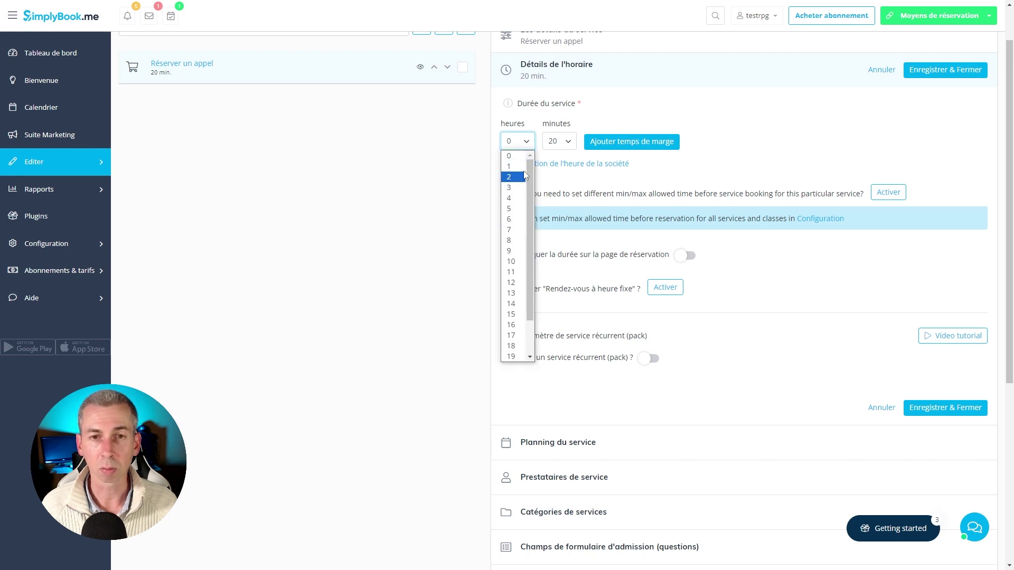
pyautogui.scroll(-1, 512, 203)
pyautogui.click(511, 357)
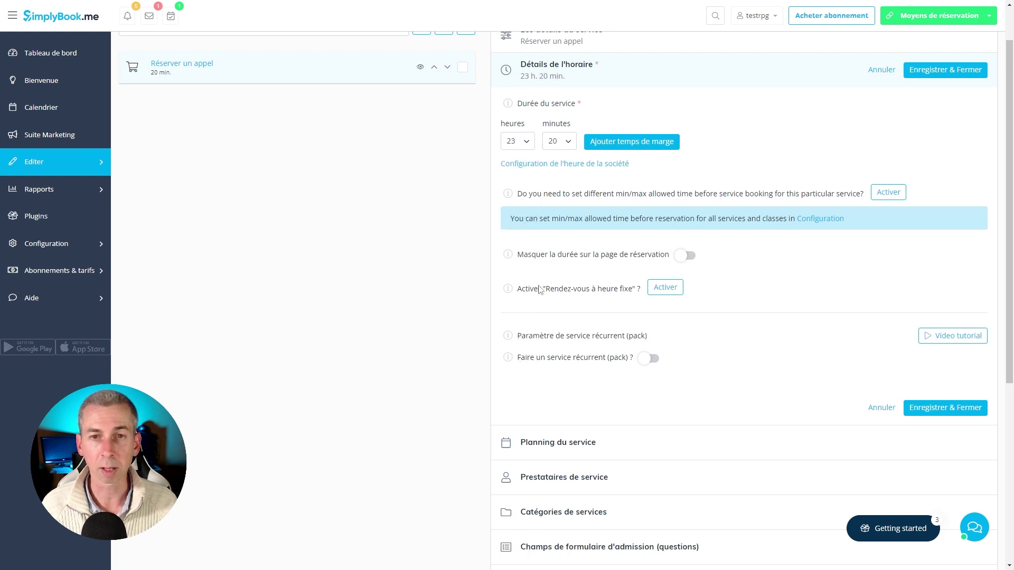
pyautogui.click(569, 145)
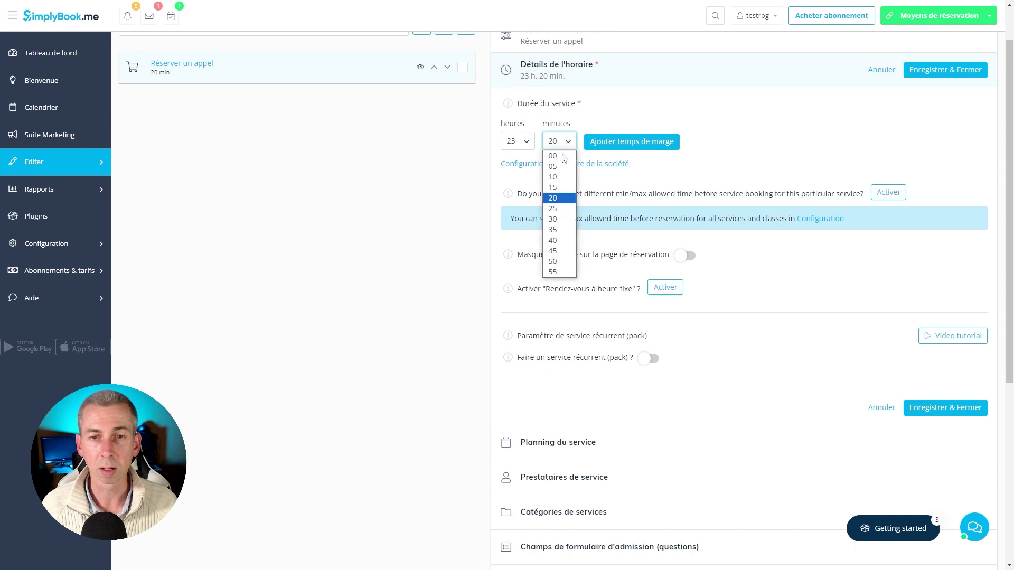
pyautogui.click(553, 272)
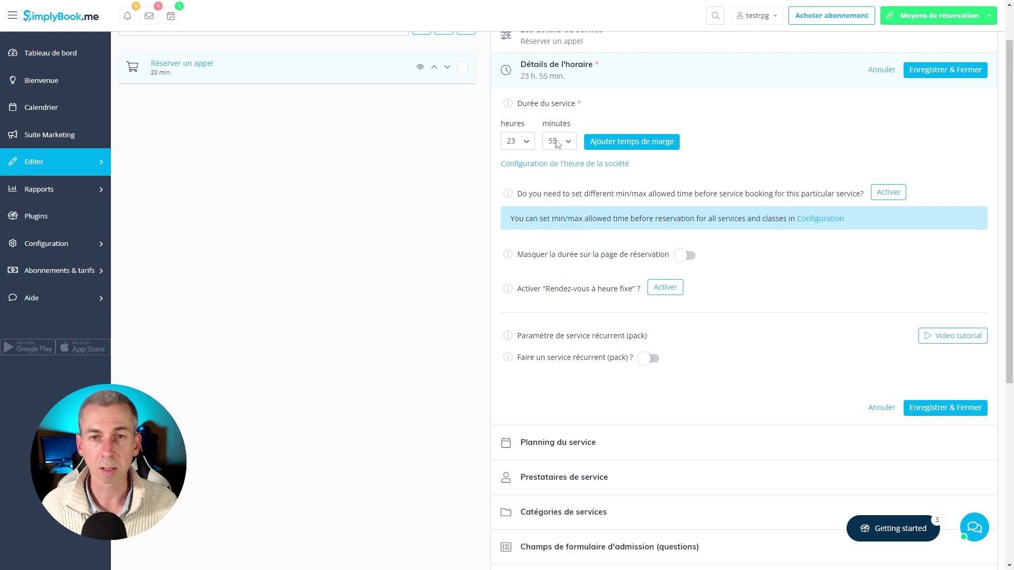
# Set the service's duration back to 0 hours 20 minutes
pyautogui.click(516, 143)
pyautogui.click(508, 155)
pyautogui.click(568, 143)
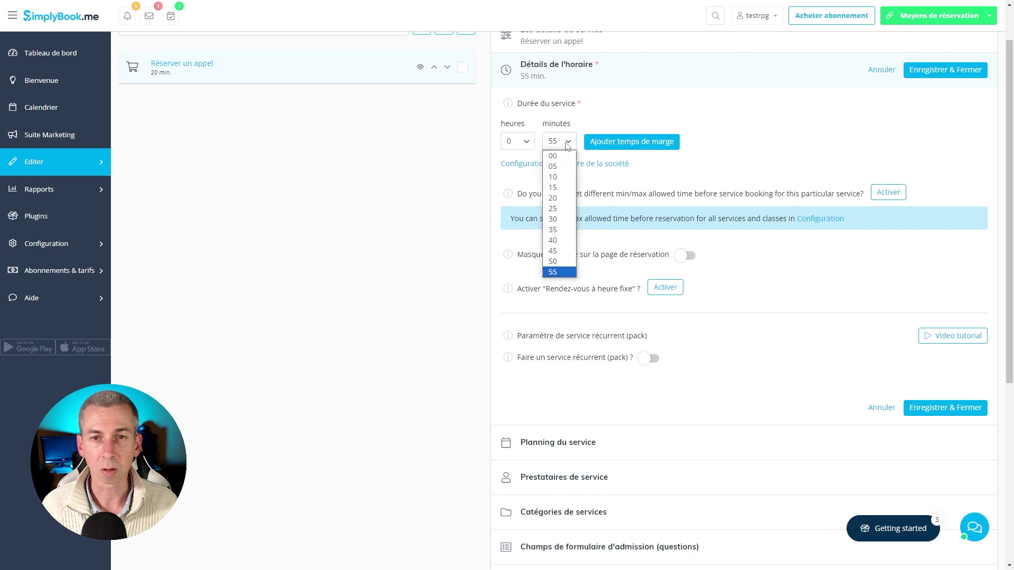
pyautogui.click(553, 198)
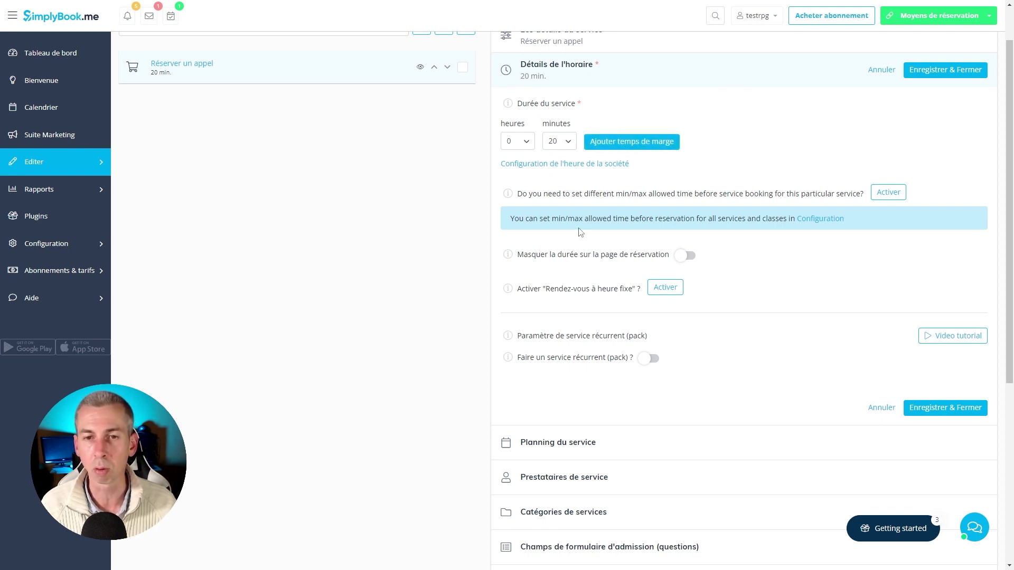
# Examine the service's minimum and maximum booking time, hidden duration, fixed-time appointment and recurring service settings
pyautogui.scroll(-1, 600, 280)
pyautogui.scroll(2, 597, 264)
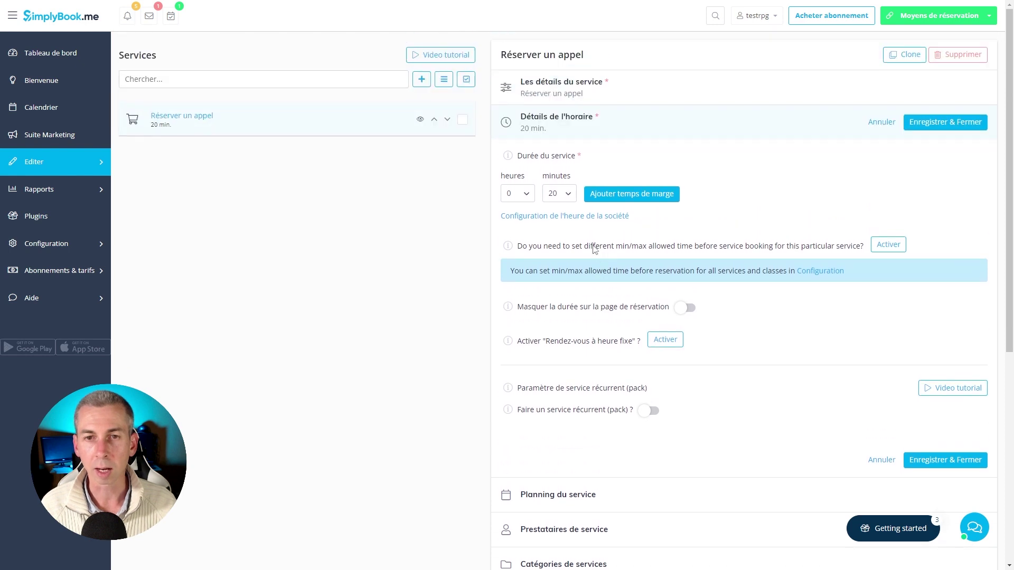
pyautogui.scroll(-2, 596, 247)
pyautogui.scroll(-2, 740, 215)
pyautogui.scroll(4, 719, 199)
pyautogui.scroll(-2, 728, 192)
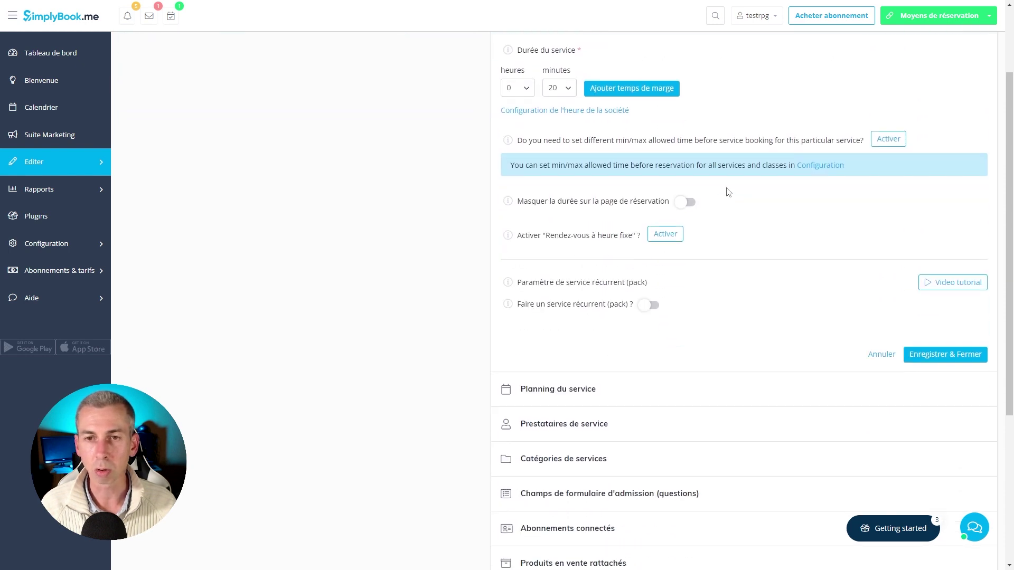
pyautogui.scroll(-4, 775, 224)
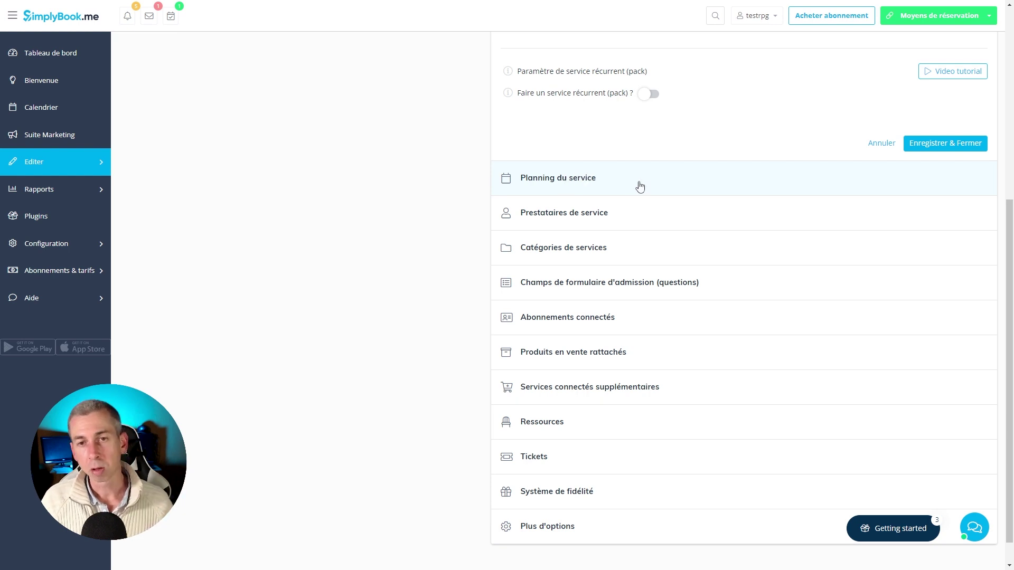
# Open the service's planning and examine its weekly working hours and advanced settings section
pyautogui.click(592, 181)
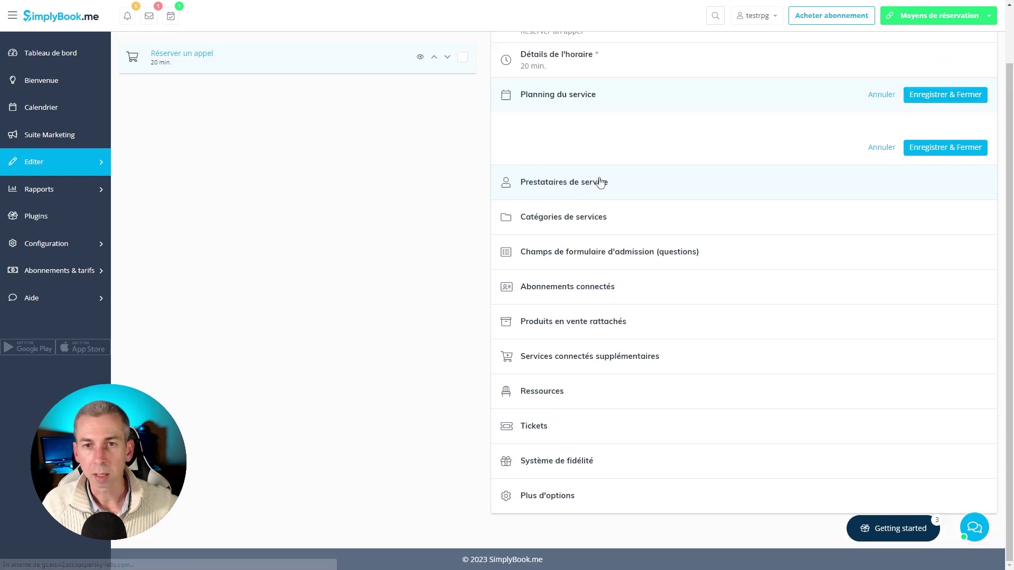
pyautogui.scroll(3, 664, 141)
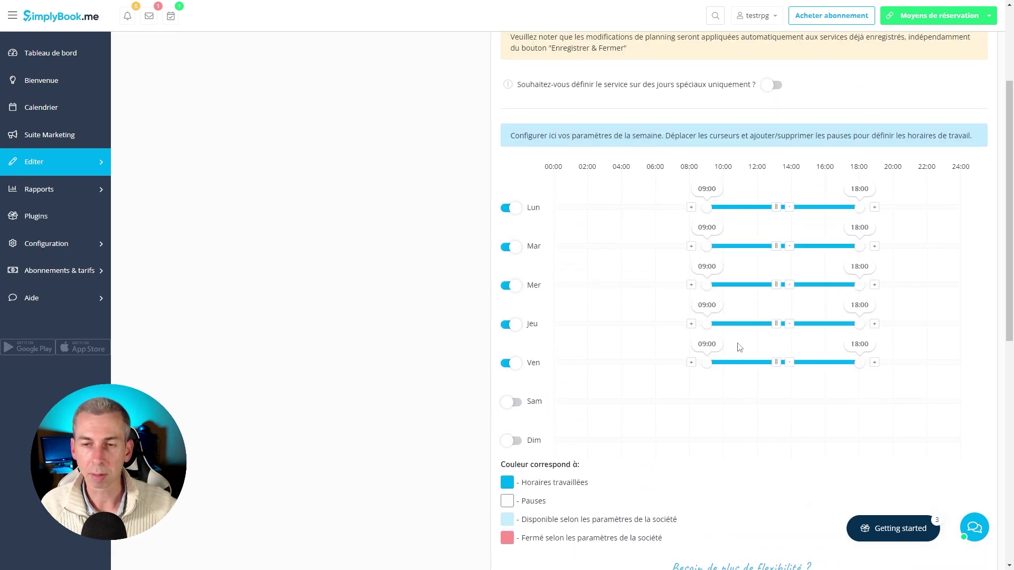
pyautogui.scroll(-9, 505, 192)
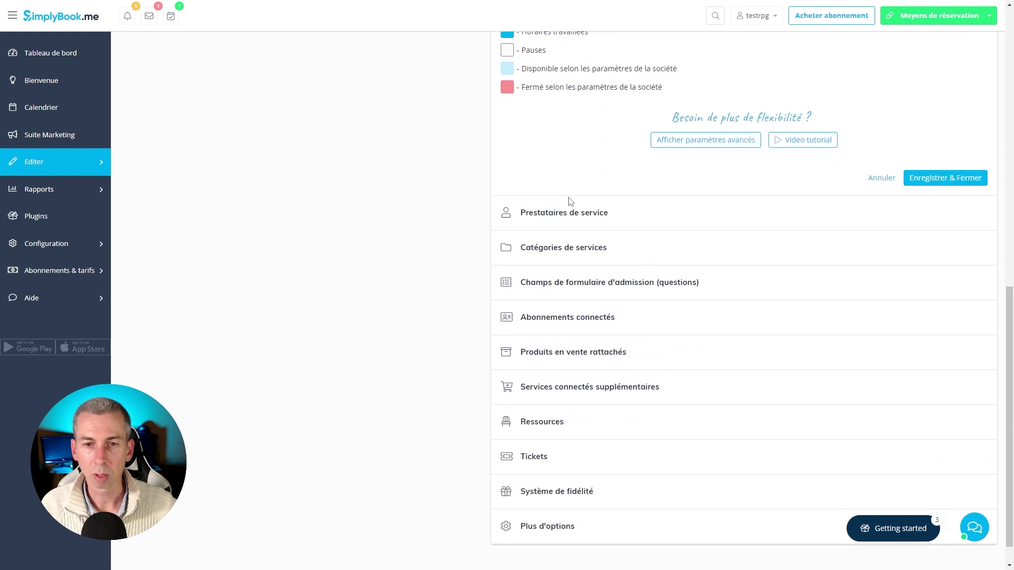
# Open the service's linked providers and unlink the specific provider so that all providers are connected
pyautogui.click(557, 196)
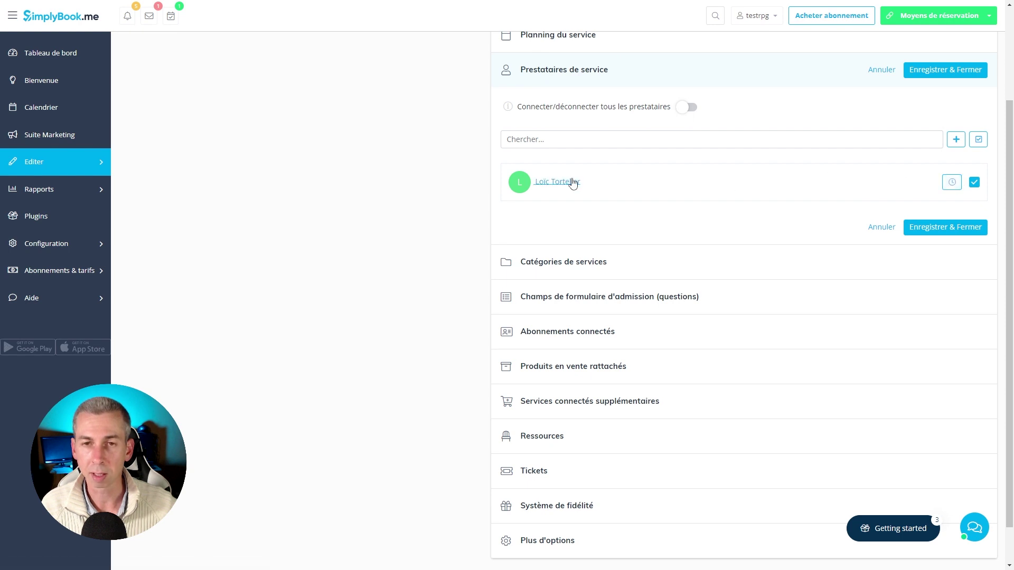
pyautogui.click(975, 184)
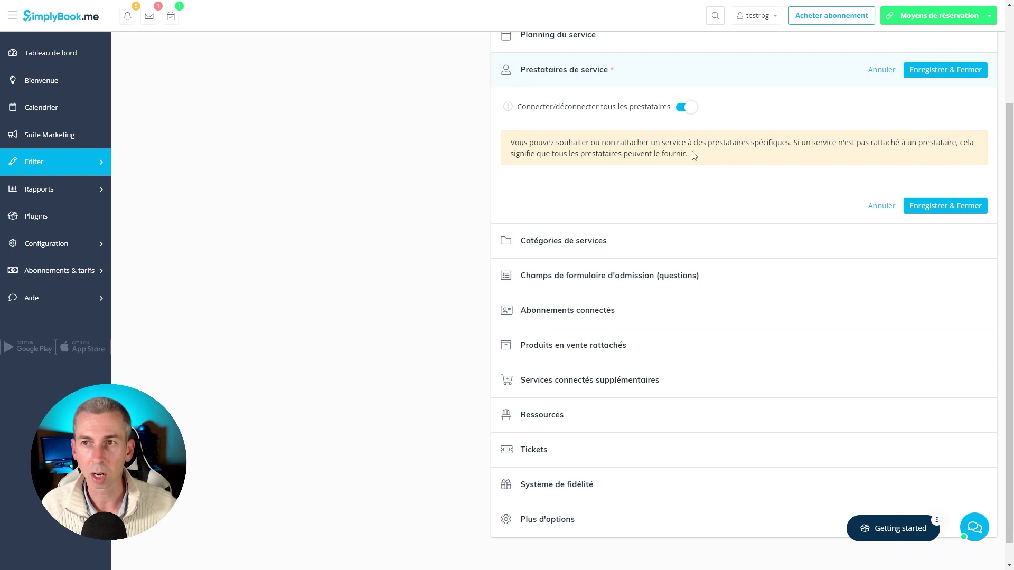
pyautogui.scroll(2, 824, 163)
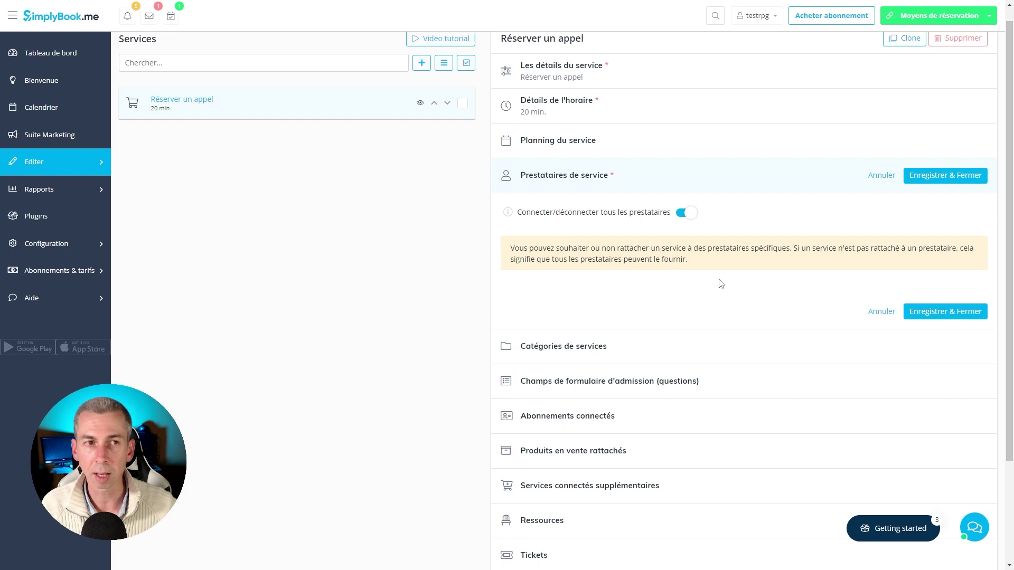
# In the existing provider's related services, unlink and relink "Réserver un appel", and save and close the section
pyautogui.click(69, 165)
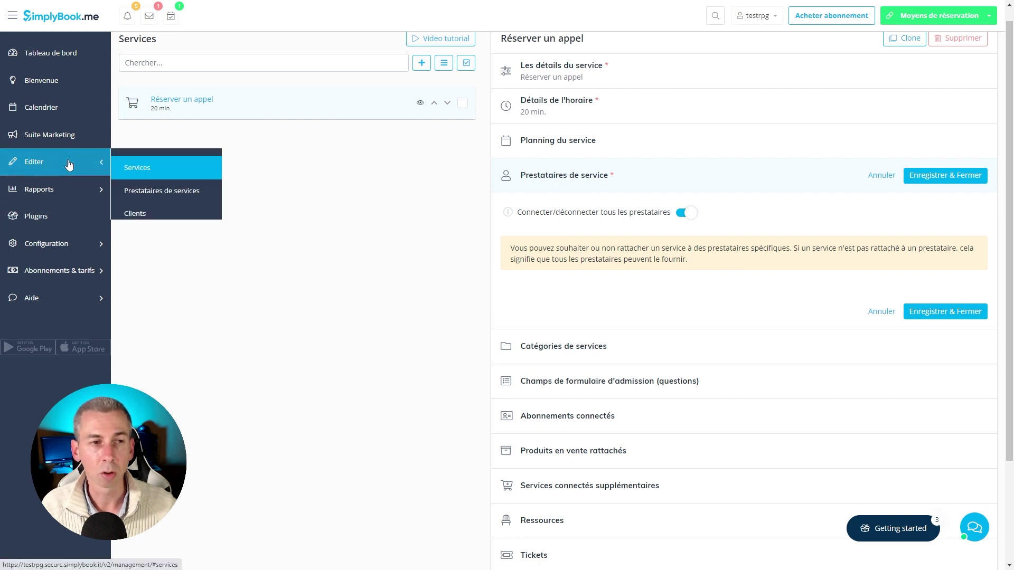
pyautogui.click(186, 202)
pyautogui.click(374, 127)
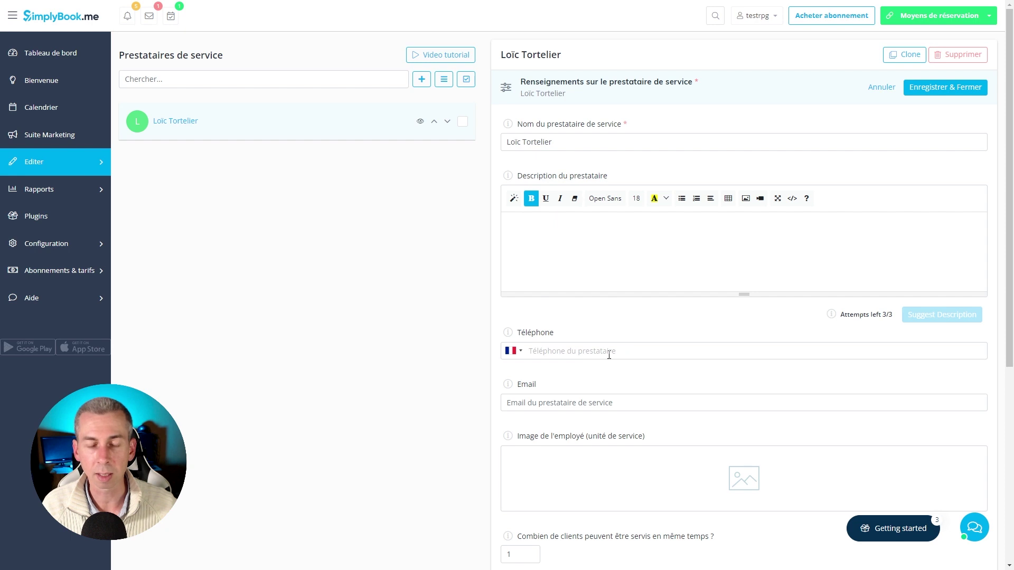
pyautogui.scroll(-6, 609, 355)
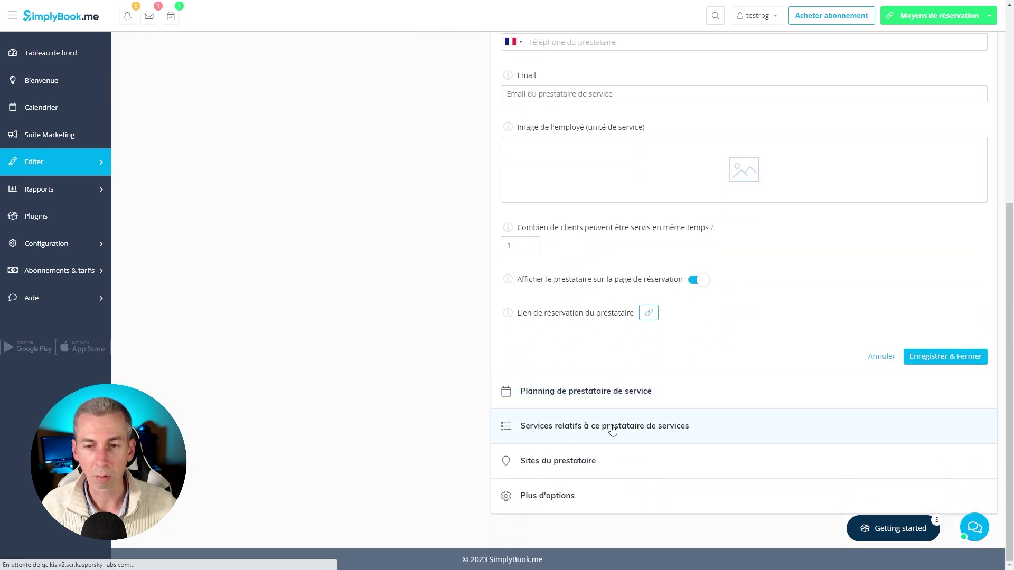
pyautogui.click(613, 431)
pyautogui.click(983, 249)
pyautogui.click(984, 250)
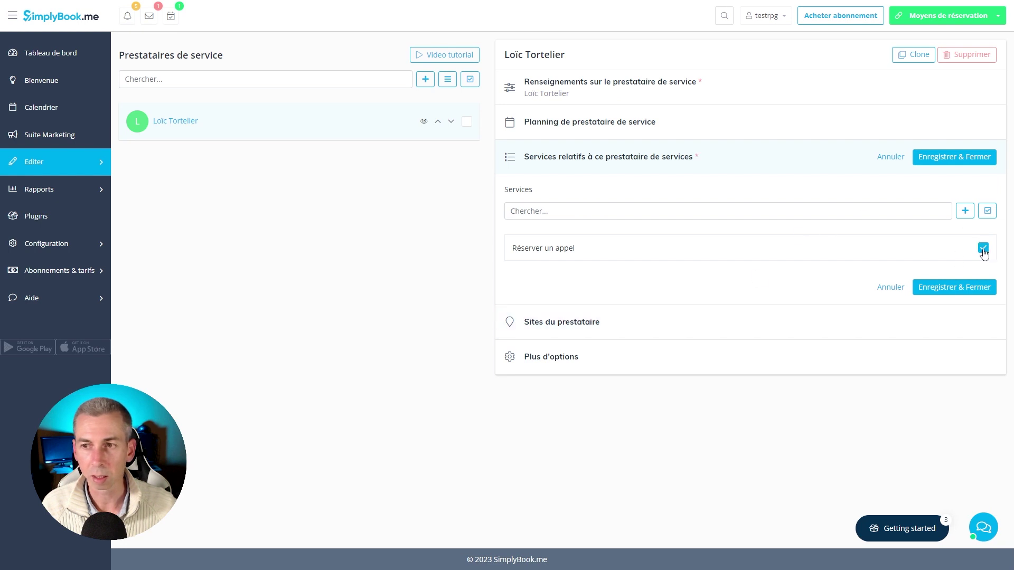
pyautogui.click(949, 291)
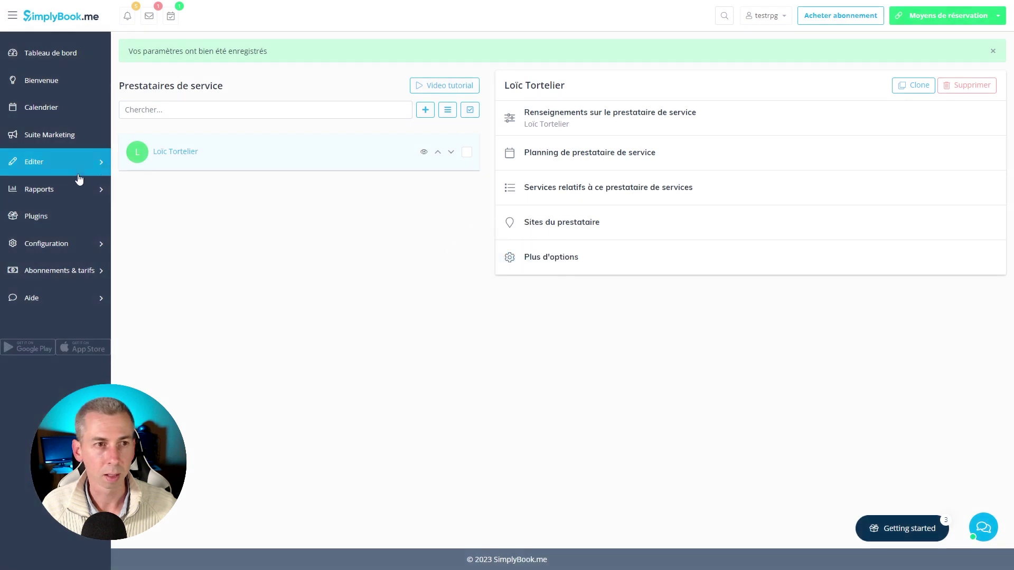
# Reopen the "Réserver un appel" service and examine its linked service providers
pyautogui.click(78, 164)
pyautogui.click(143, 169)
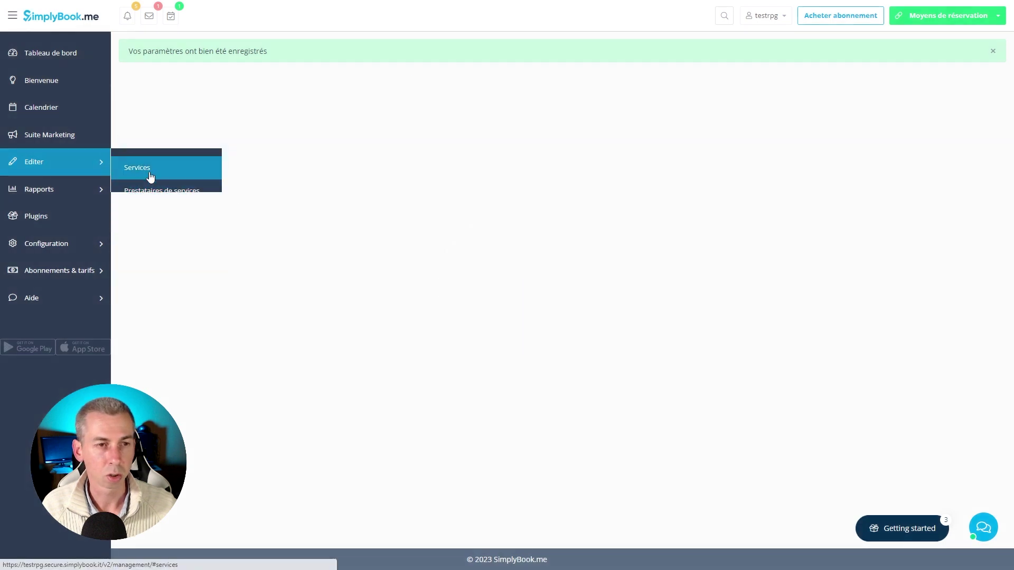
pyautogui.click(316, 154)
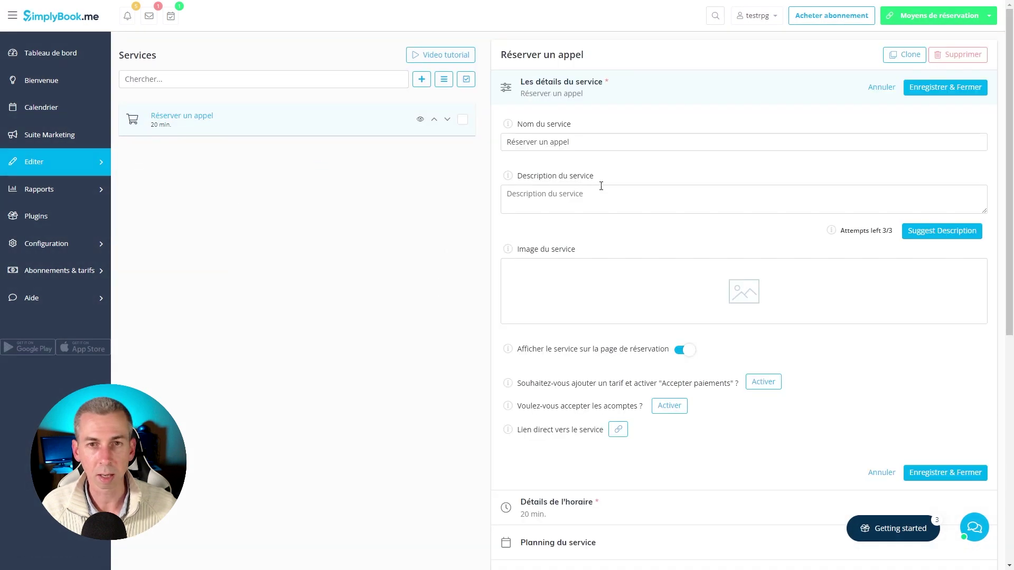
pyautogui.scroll(-3, 613, 254)
pyautogui.scroll(-4, 613, 254)
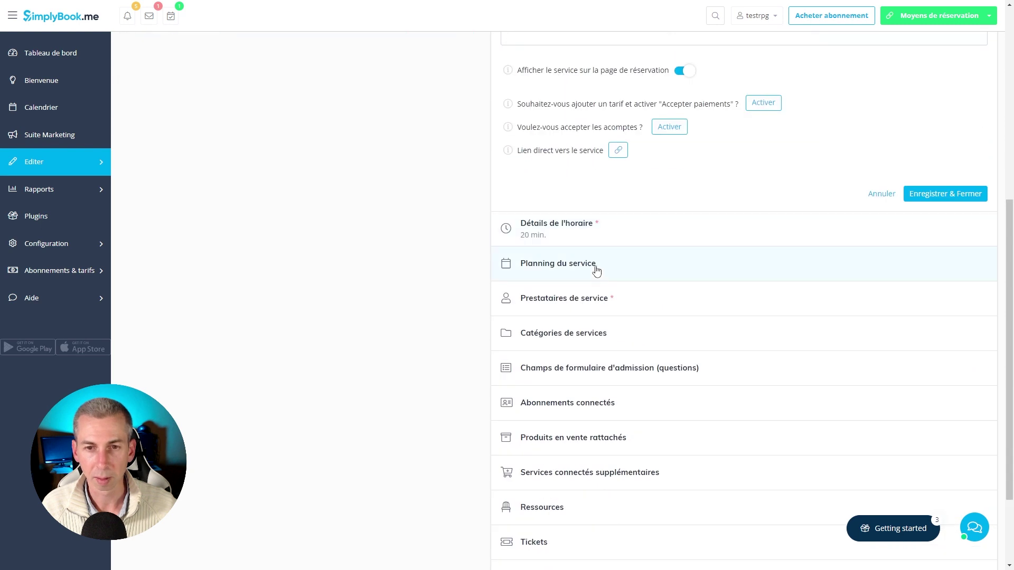
pyautogui.click(703, 312)
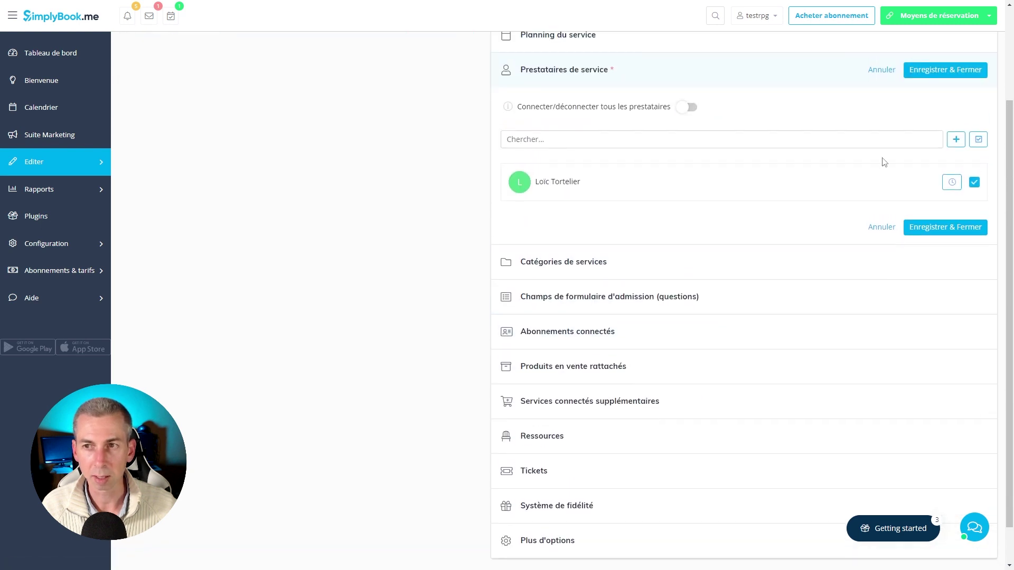
pyautogui.scroll(1, 528, 186)
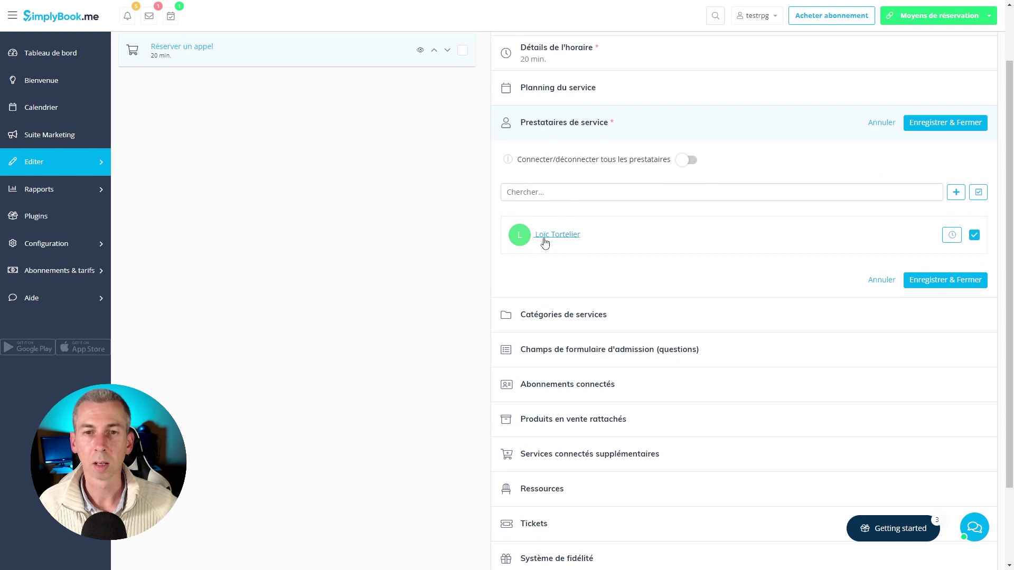
pyautogui.scroll(-1, 592, 253)
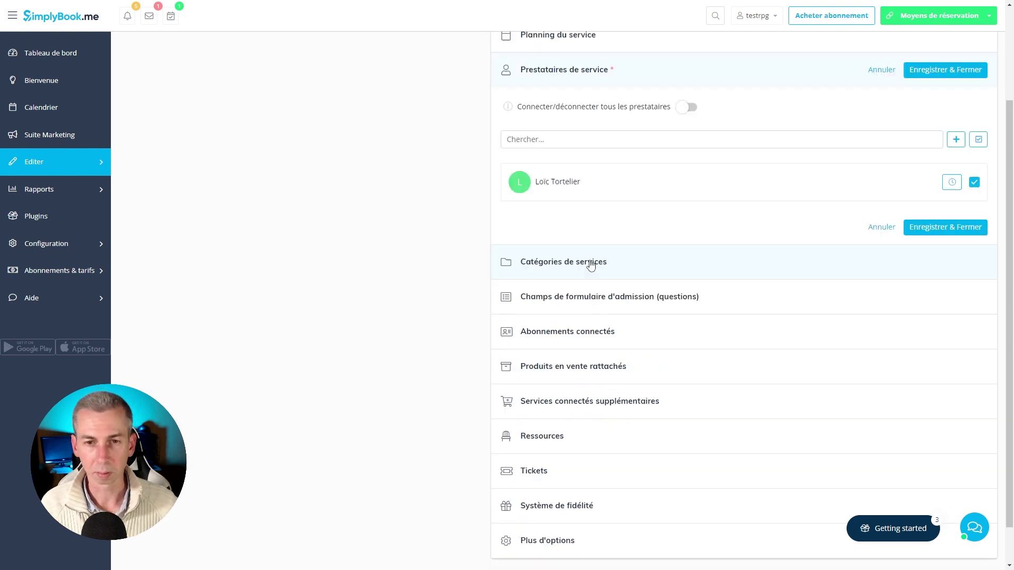
# Examine the service's categories, intake form fields, memberships, attached products, additional services, resources and extra options
pyautogui.click(592, 263)
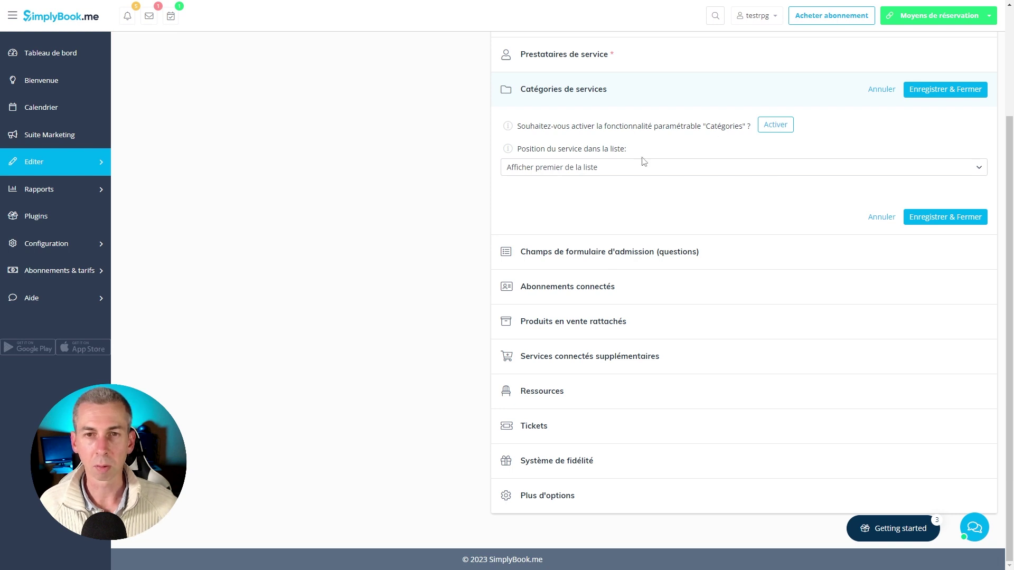
pyautogui.click(559, 259)
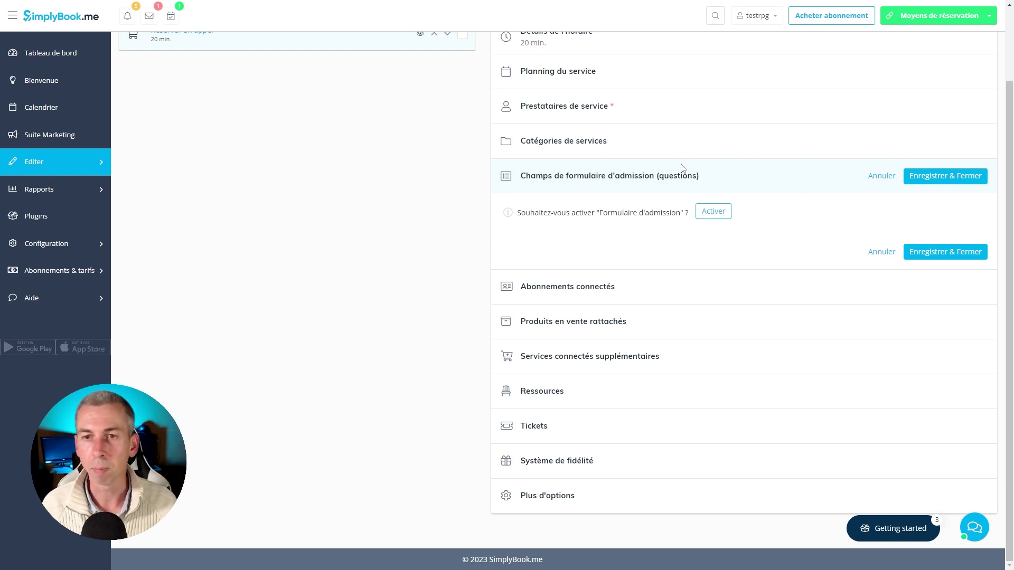
pyautogui.click(565, 287)
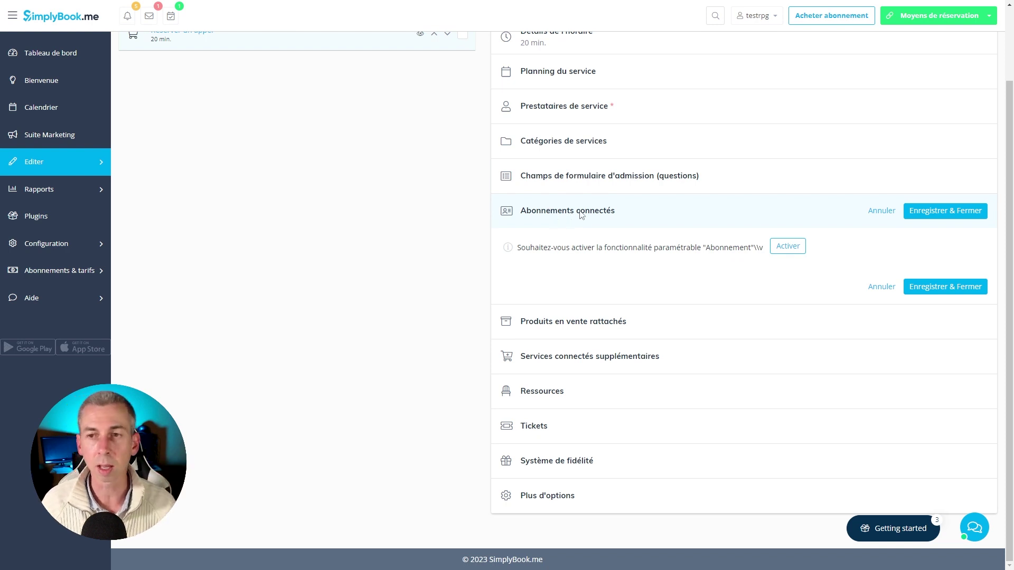
pyautogui.click(539, 327)
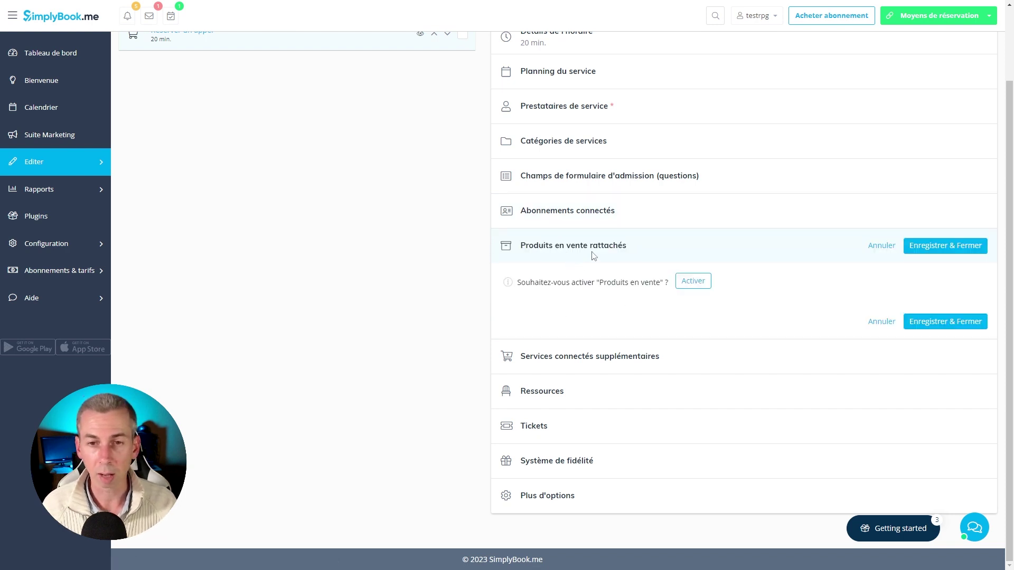
pyautogui.click(567, 365)
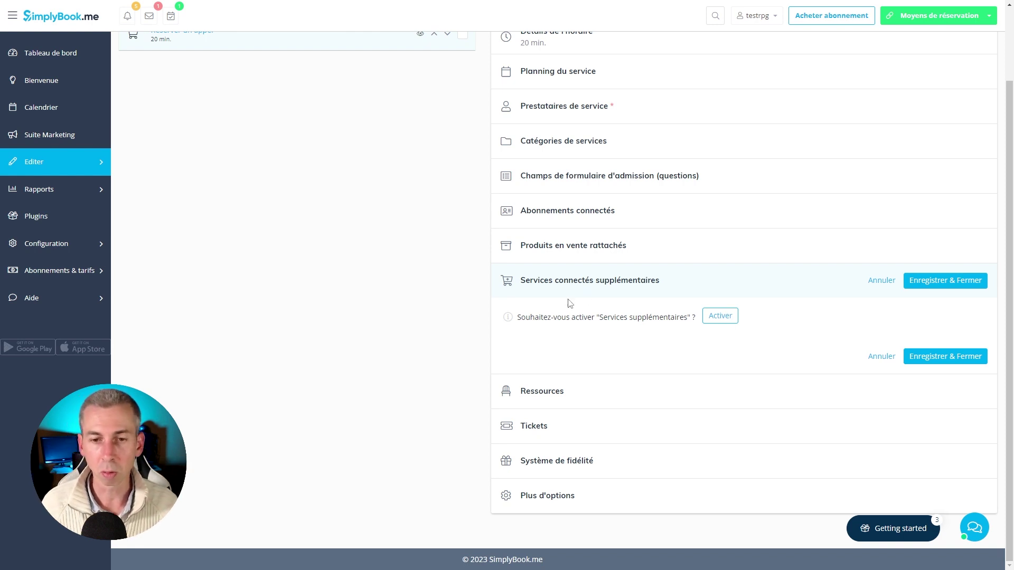
pyautogui.click(552, 393)
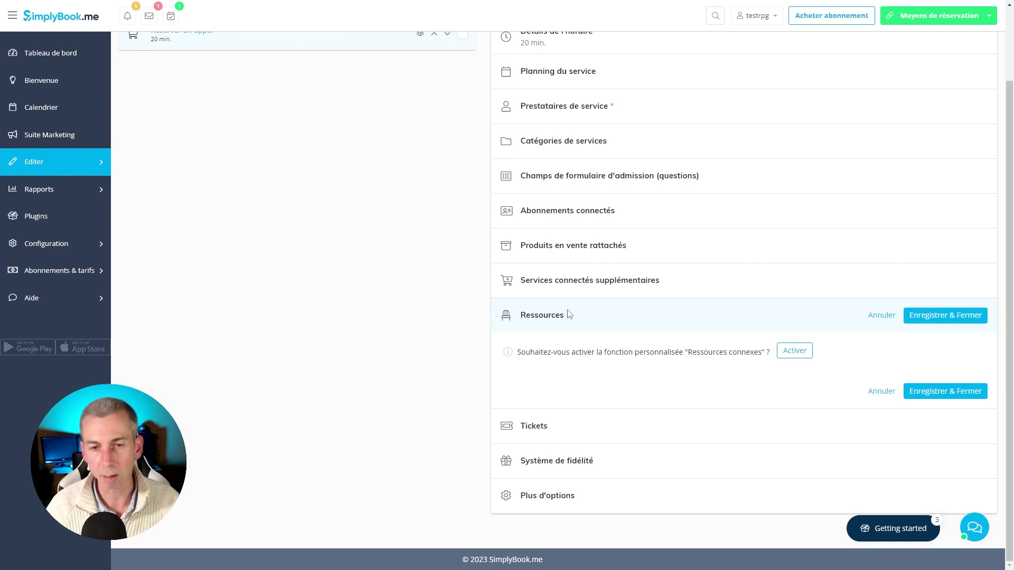
pyautogui.click(633, 495)
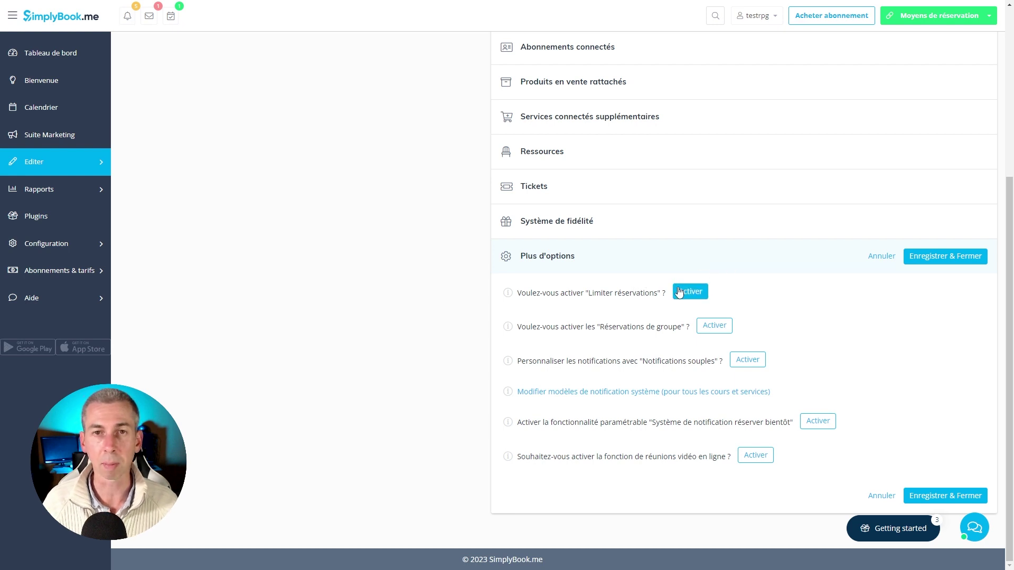
pyautogui.scroll(5, 718, 292)
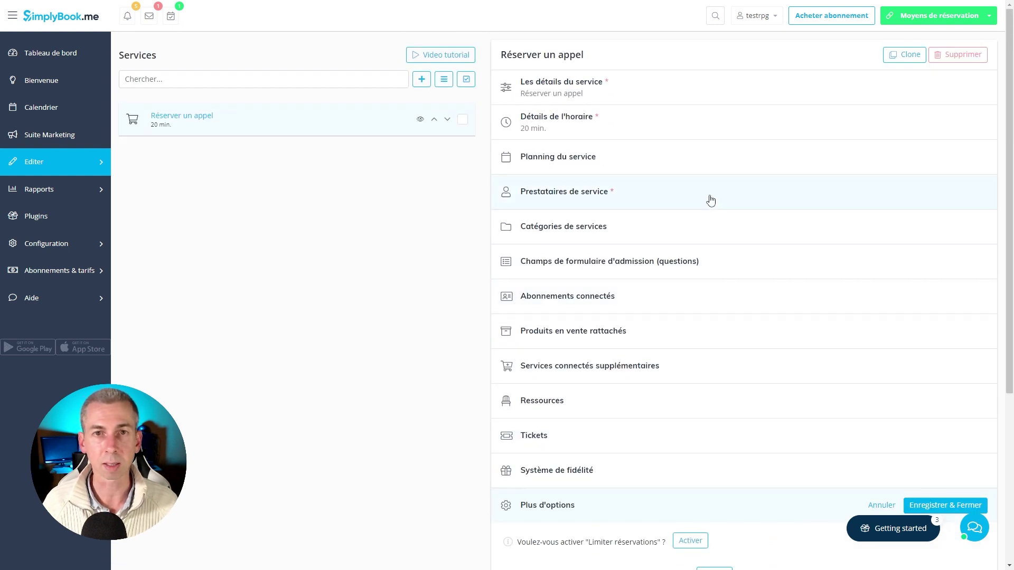
# Open the details of the "Réserver un appel" service and clone the service
pyautogui.click(710, 88)
pyautogui.click(922, 58)
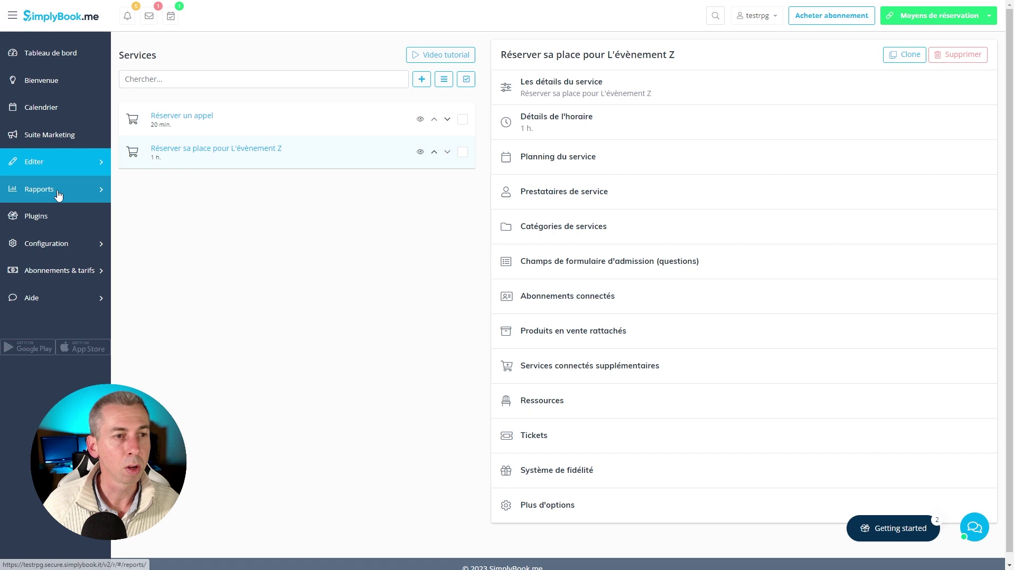
# In the company's weekly opening hours, add Monday slots from 03:00 to 08:00 and from 19:00 to 22:40
pyautogui.click(59, 163)
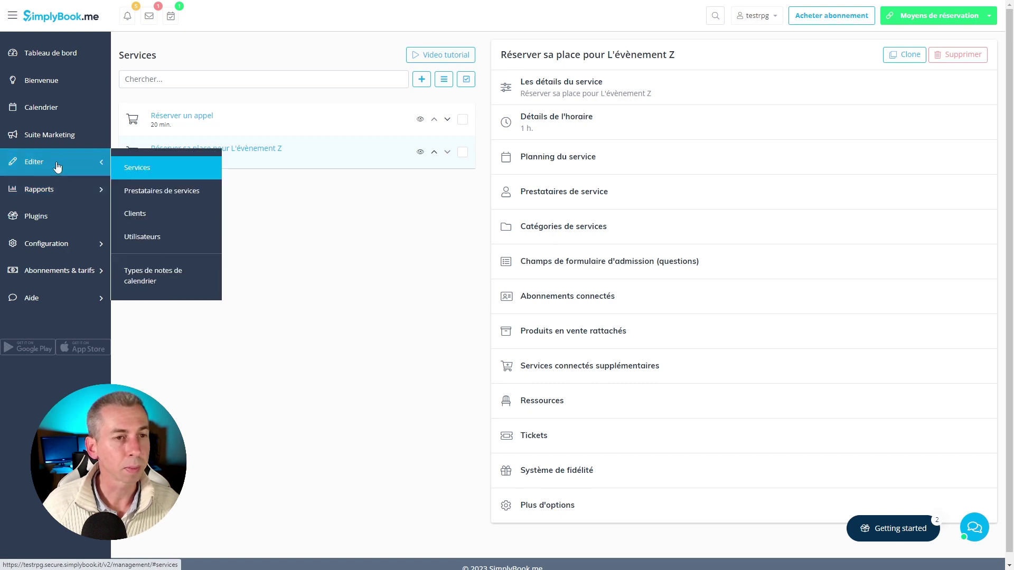
pyautogui.click(61, 244)
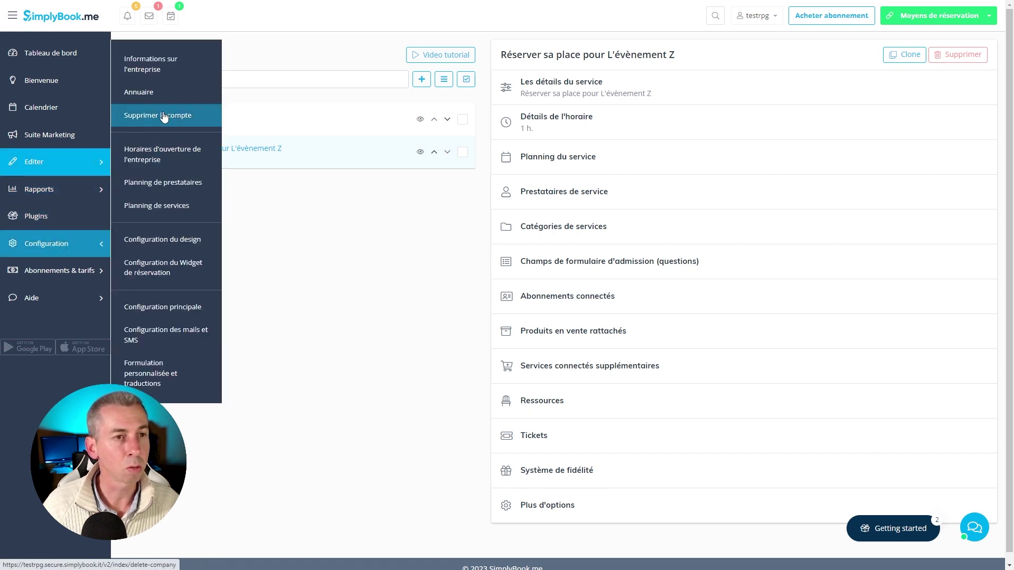
pyautogui.click(167, 157)
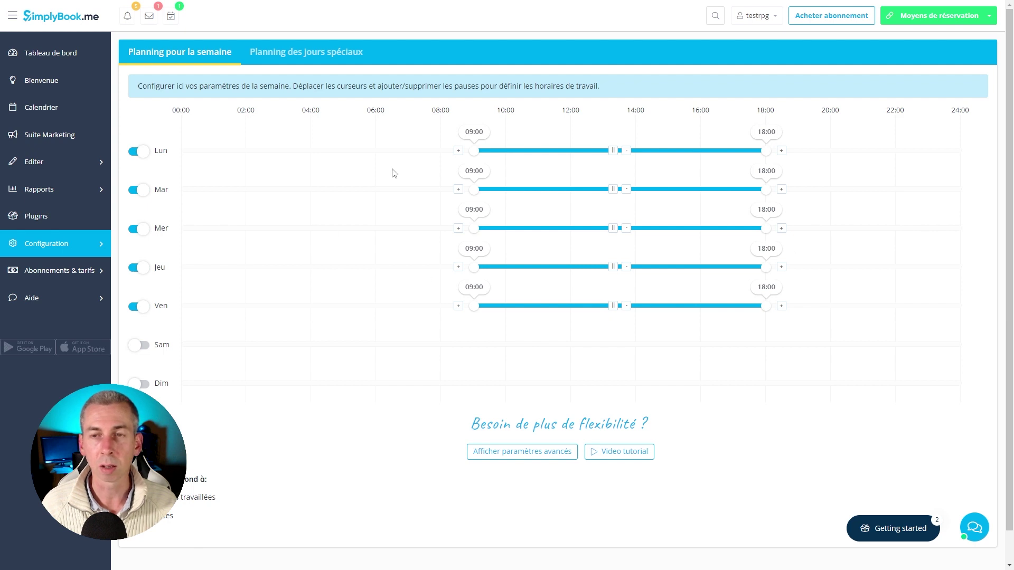
pyautogui.click(458, 150)
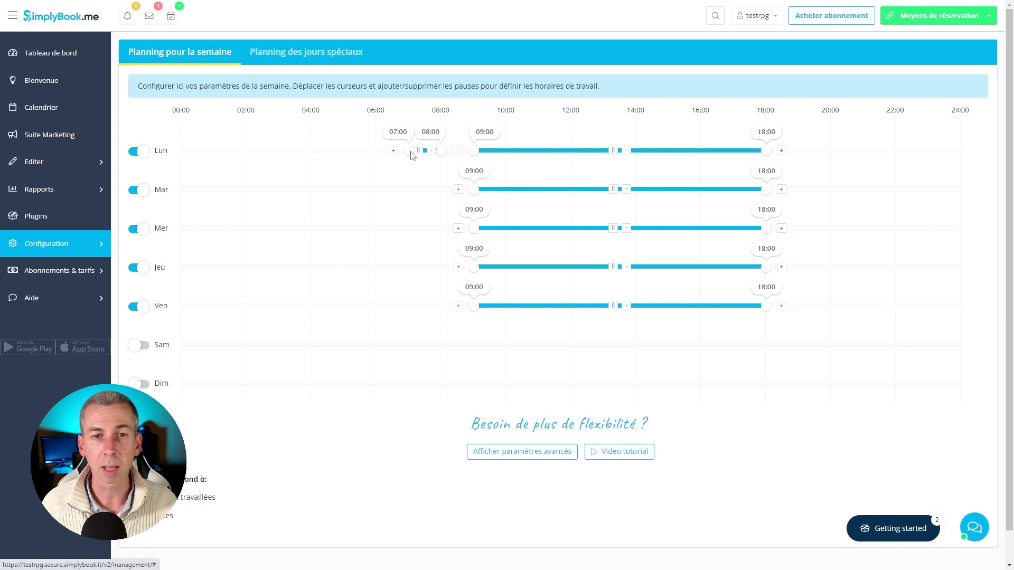
pyautogui.moveTo(411, 153); pyautogui.dragTo(280, 153)
pyautogui.click(782, 151)
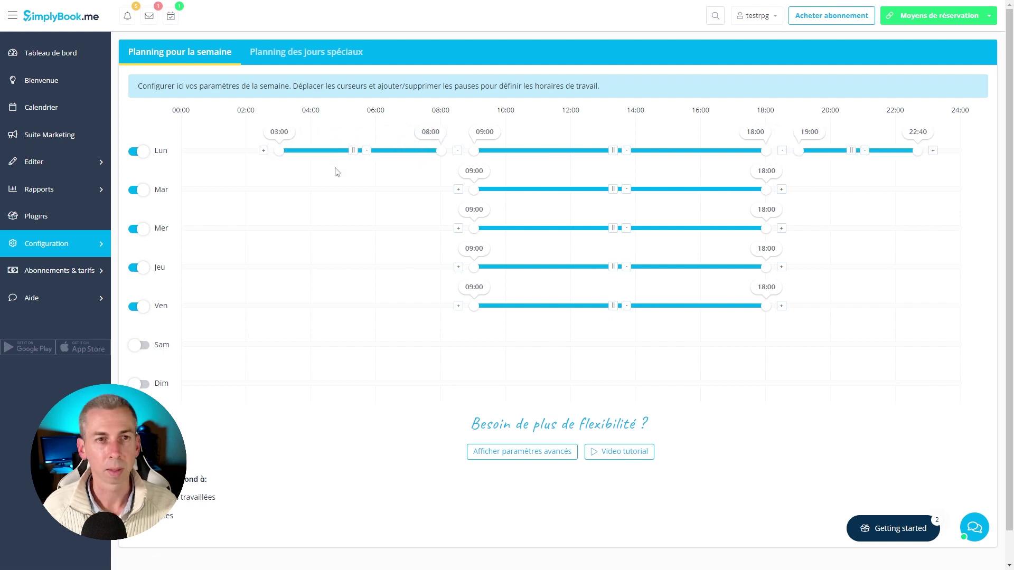
# In the company's special-days calendar, set 3 February 2023 as a working day from 09:00 to 22:00 and validate it
pyautogui.click(313, 61)
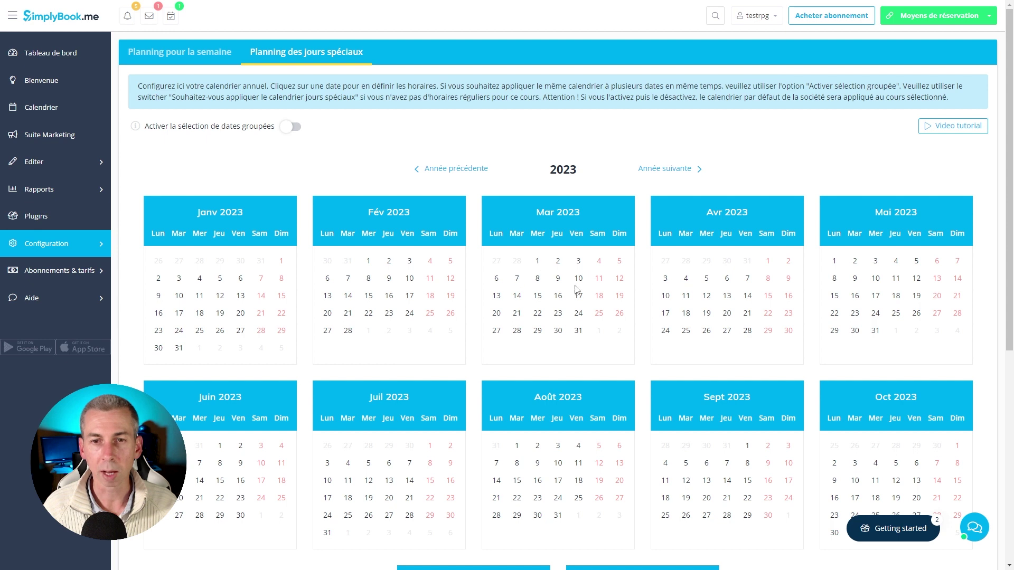
pyautogui.scroll(-1, 536, 236)
pyautogui.scroll(1, 370, 202)
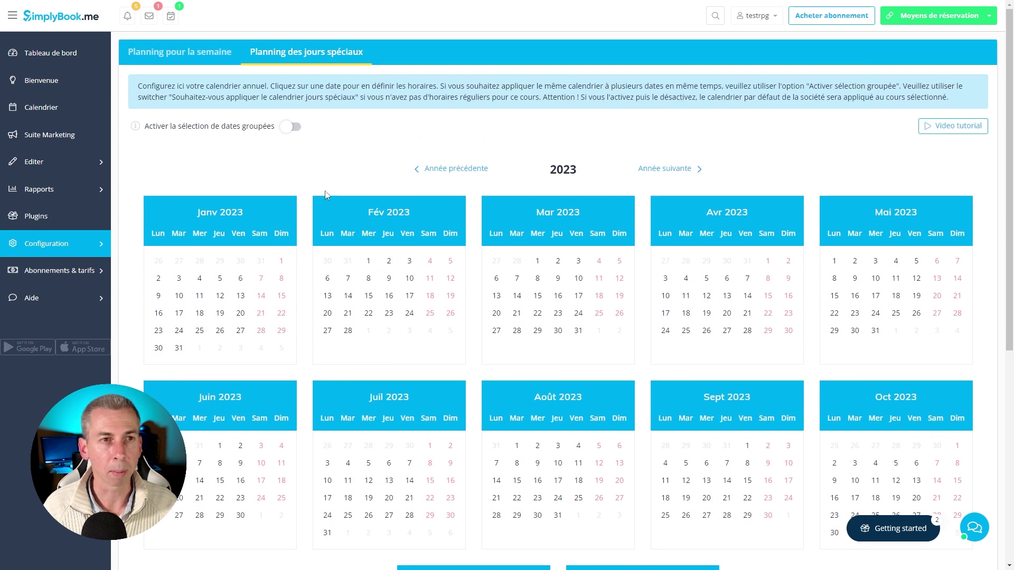
pyautogui.scroll(-2, 340, 202)
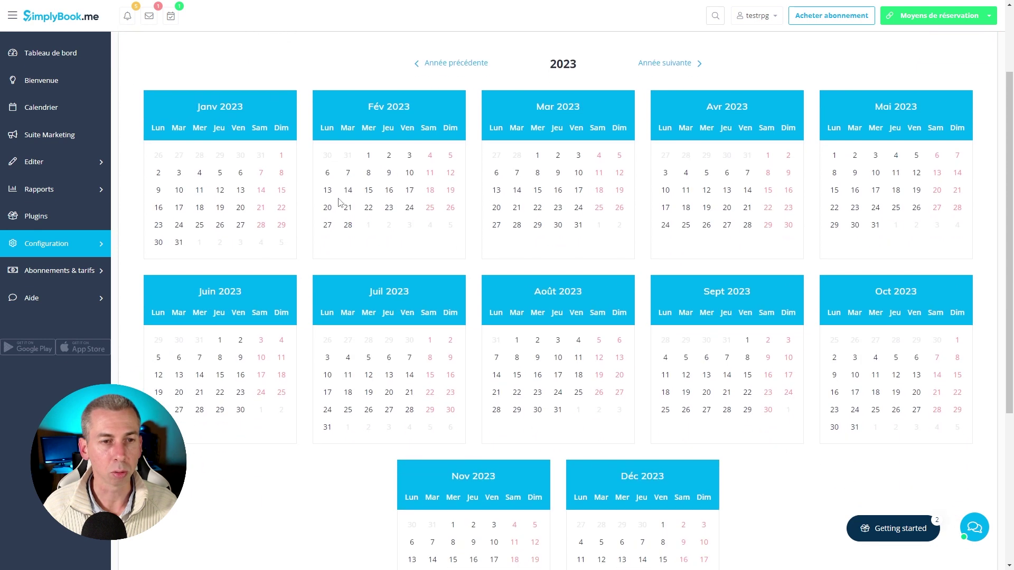
pyautogui.click(409, 157)
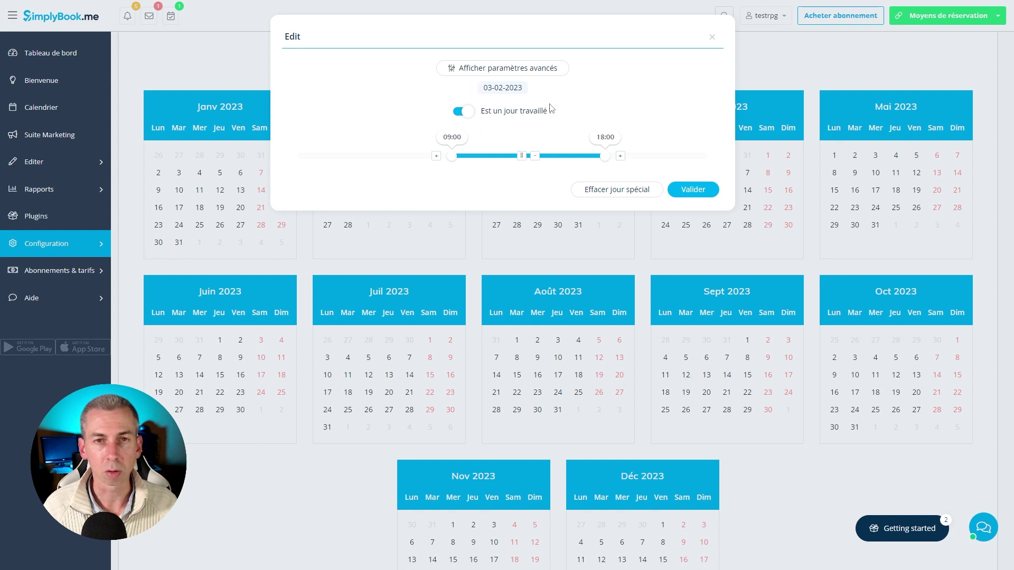
pyautogui.click(471, 112)
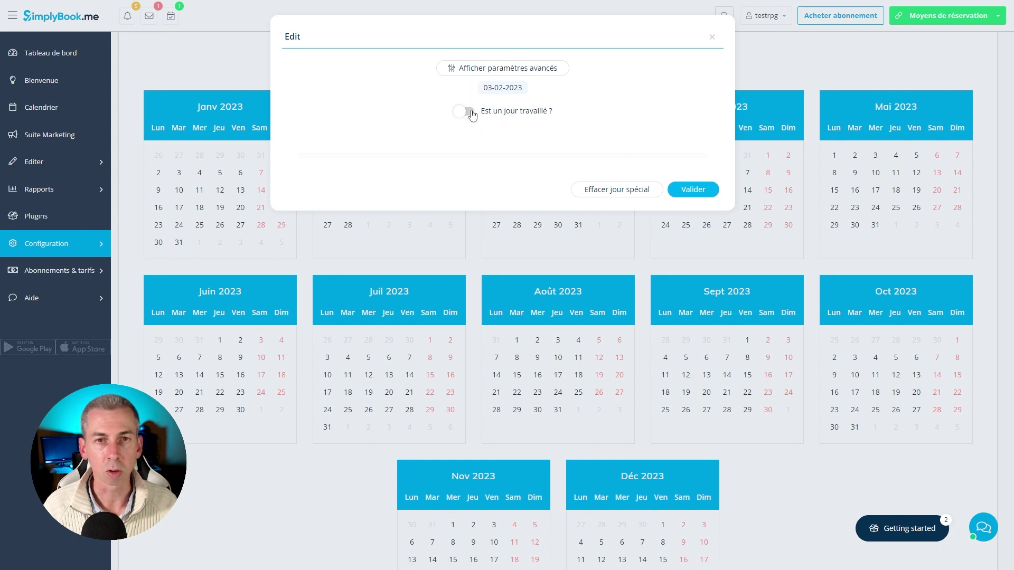
pyautogui.click(472, 112)
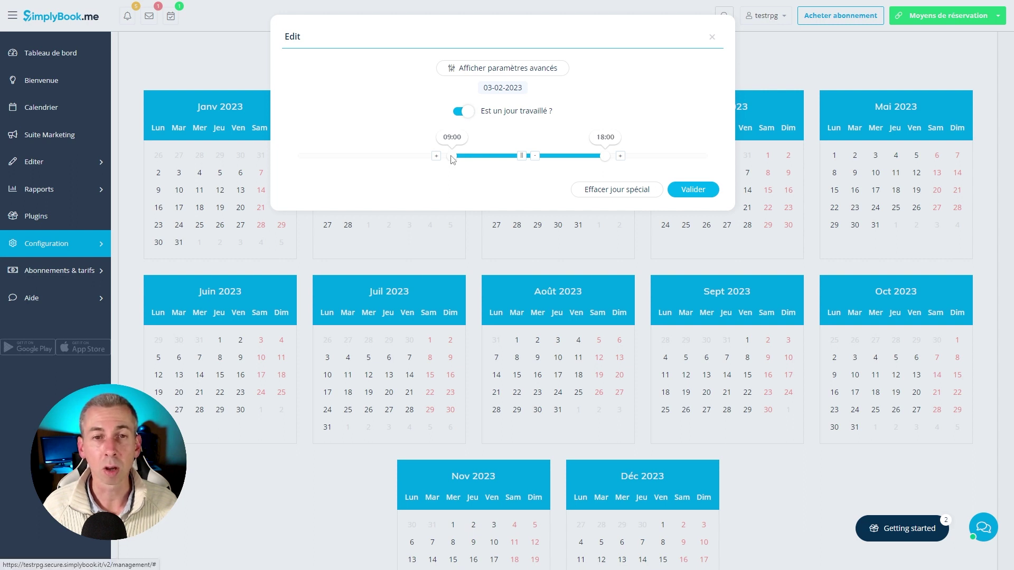
pyautogui.moveTo(605, 155); pyautogui.dragTo(675, 157)
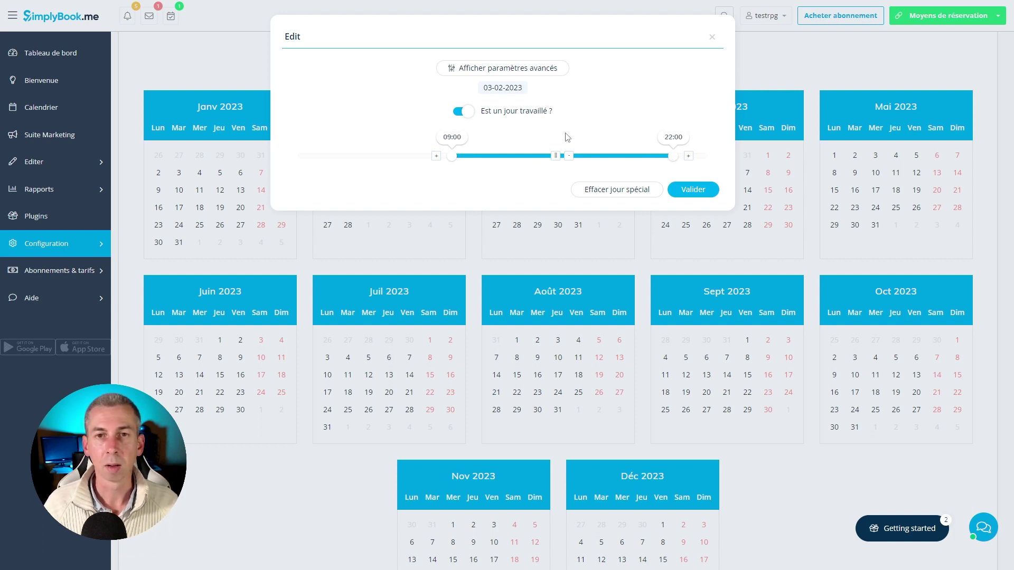
pyautogui.click(693, 190)
# In the design configuration, show all available templates, look through them and collapse the list again
pyautogui.moveTo(61, 248)
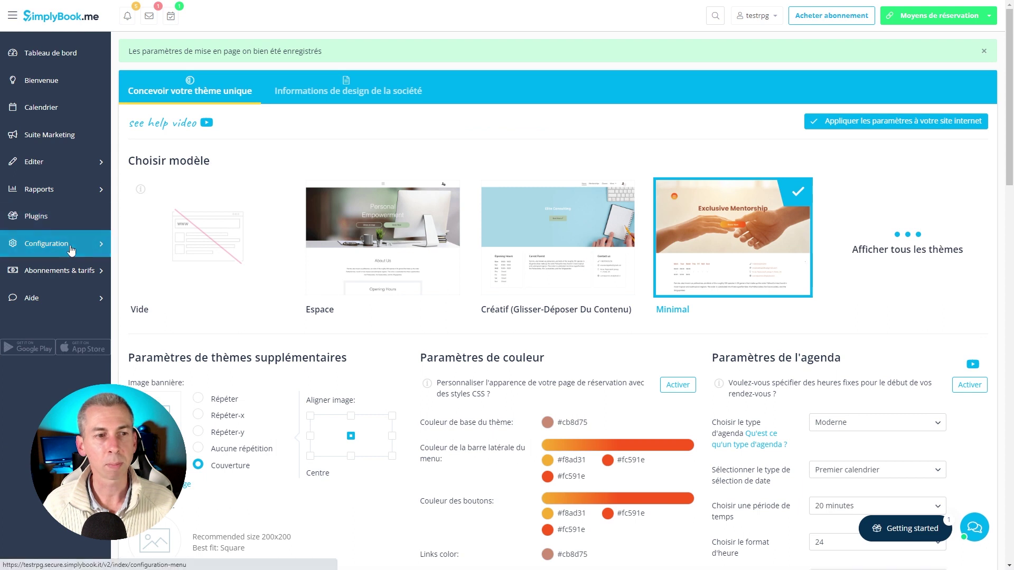
pyautogui.moveTo(404, 249)
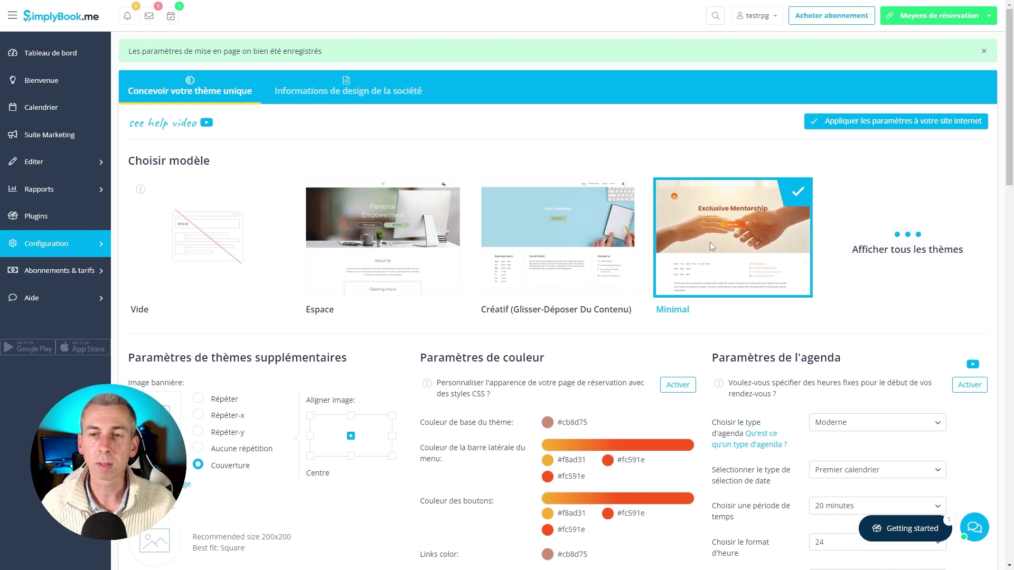
pyautogui.click(906, 249)
pyautogui.scroll(-7, 343, 296)
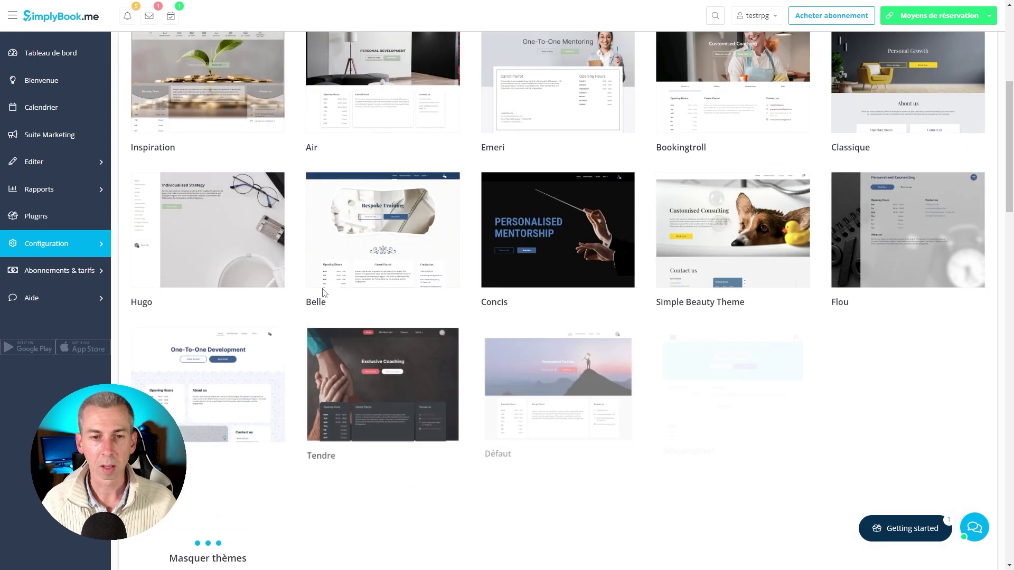
pyautogui.click(221, 437)
pyautogui.scroll(6, 765, 232)
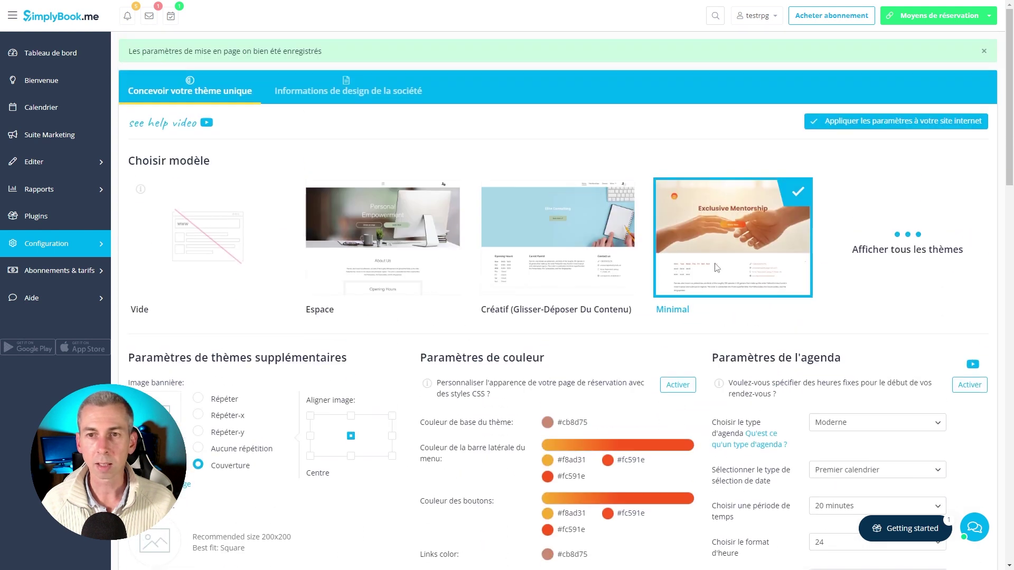
# Examine the Minimal template's banner and logo image, colour and agenda settings
pyautogui.scroll(-3, 482, 288)
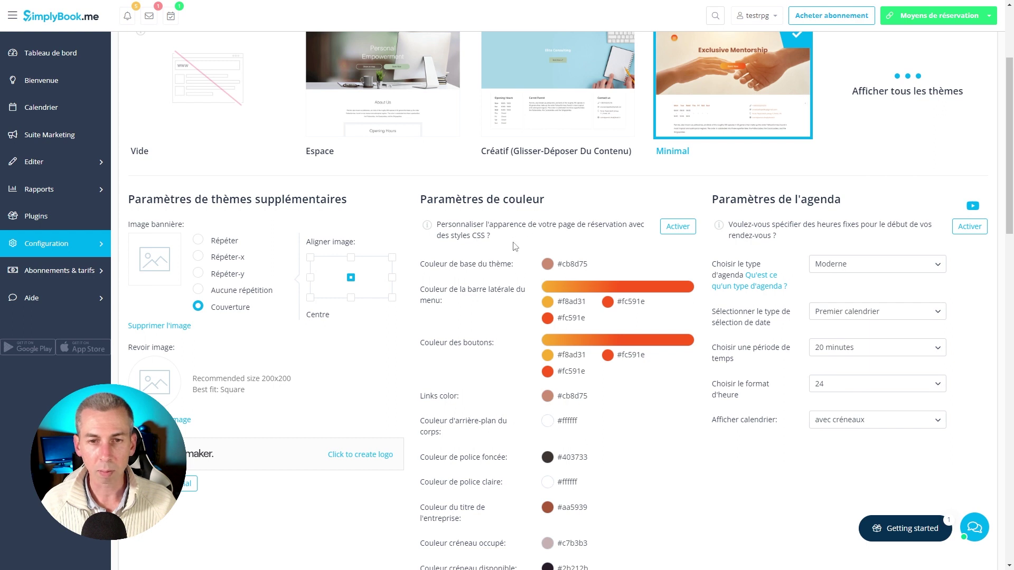
pyautogui.scroll(-1, 515, 245)
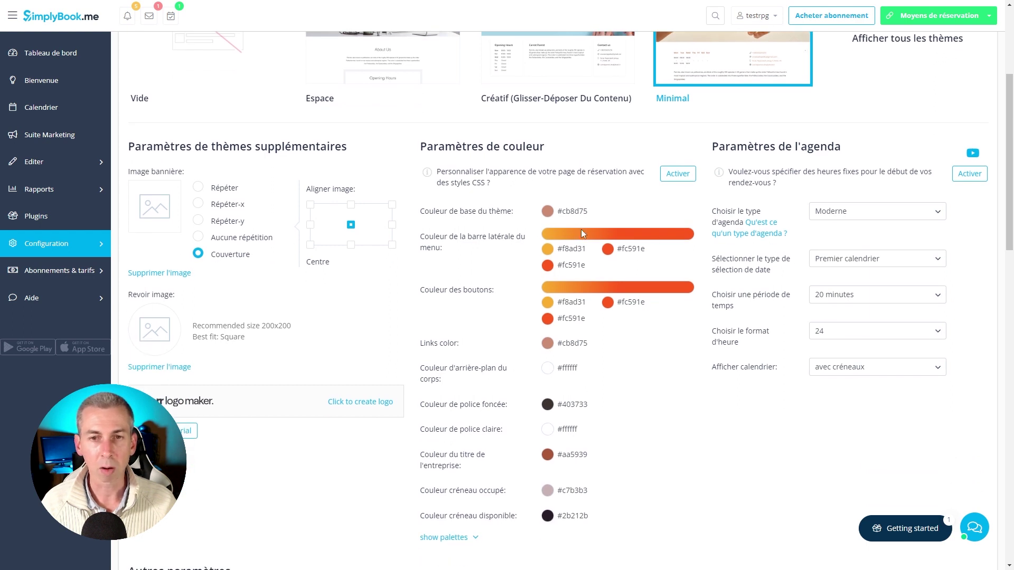
pyautogui.scroll(-1, 446, 299)
pyautogui.scroll(1, 447, 298)
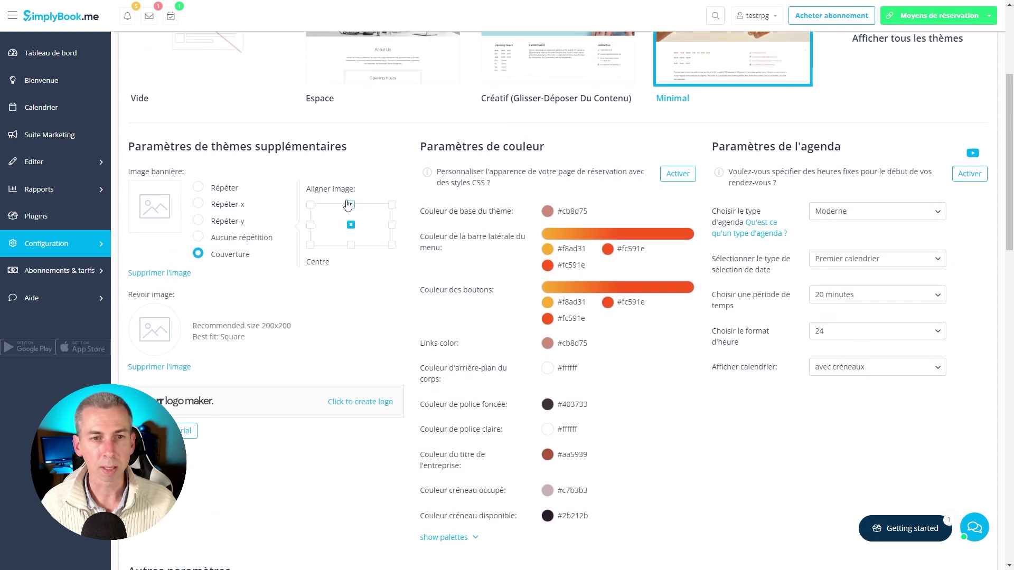
pyautogui.scroll(-3, 404, 327)
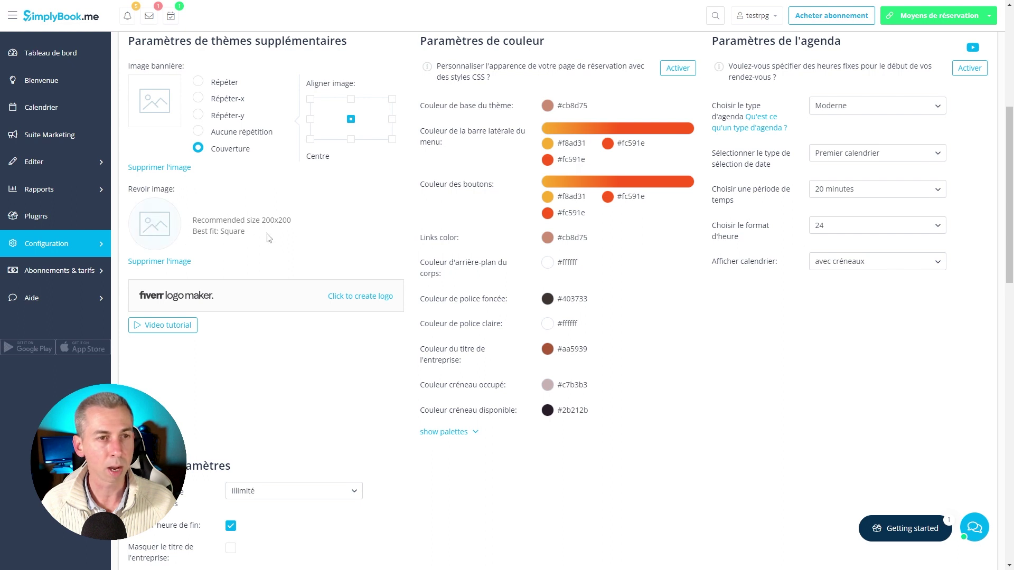
# Review the Minimal template's other settings, colour settings and agenda settings in the design configuration
pyautogui.scroll(-3, 184, 211)
pyautogui.scroll(-3, 274, 251)
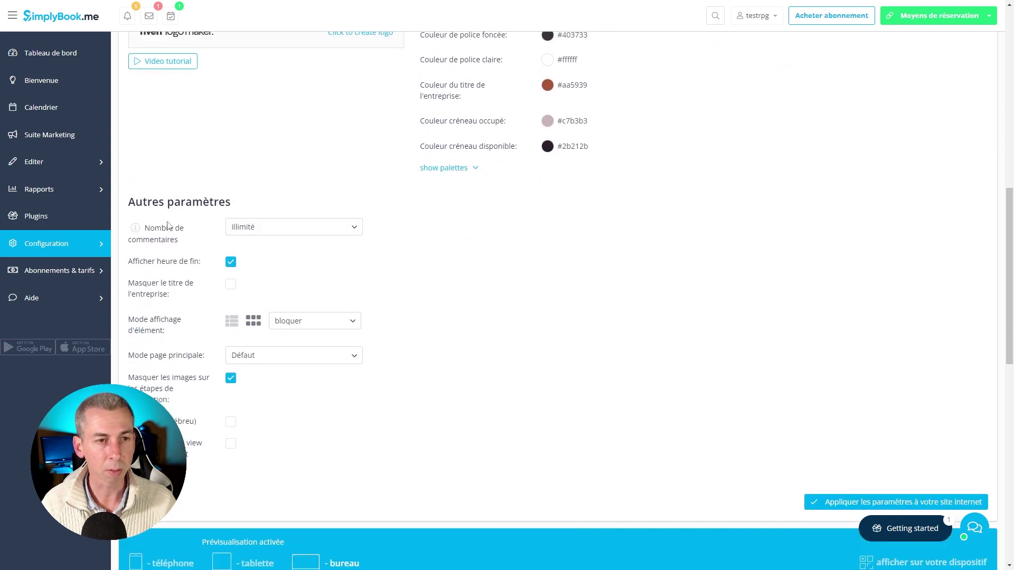
pyautogui.scroll(8, 606, 317)
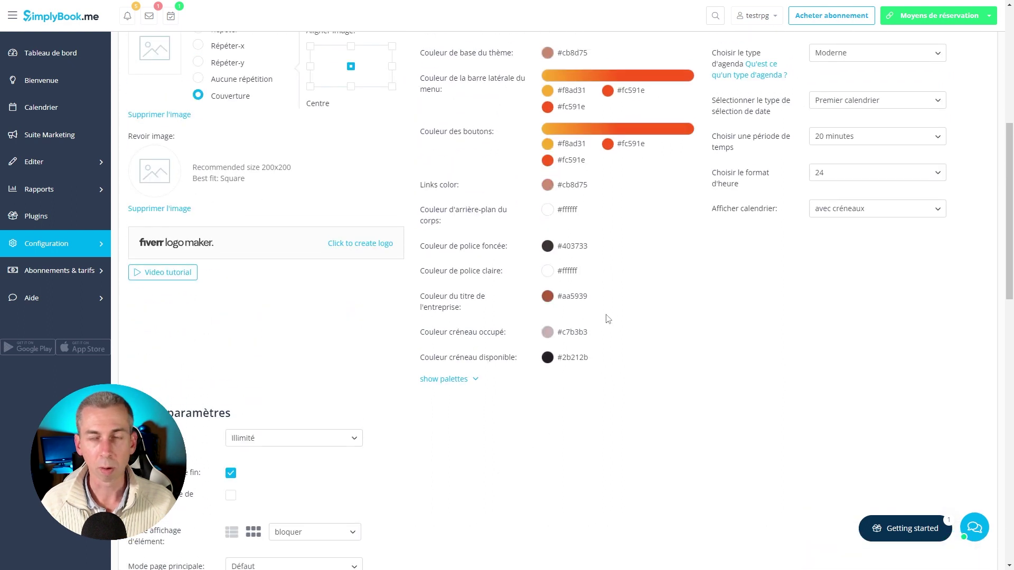
pyautogui.scroll(2, 745, 259)
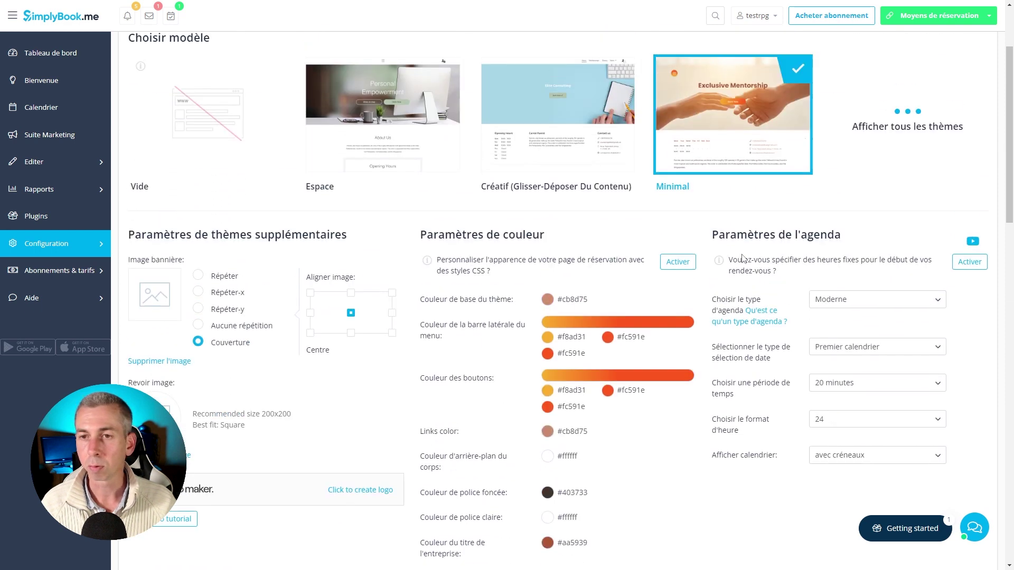
pyautogui.scroll(-2, 803, 280)
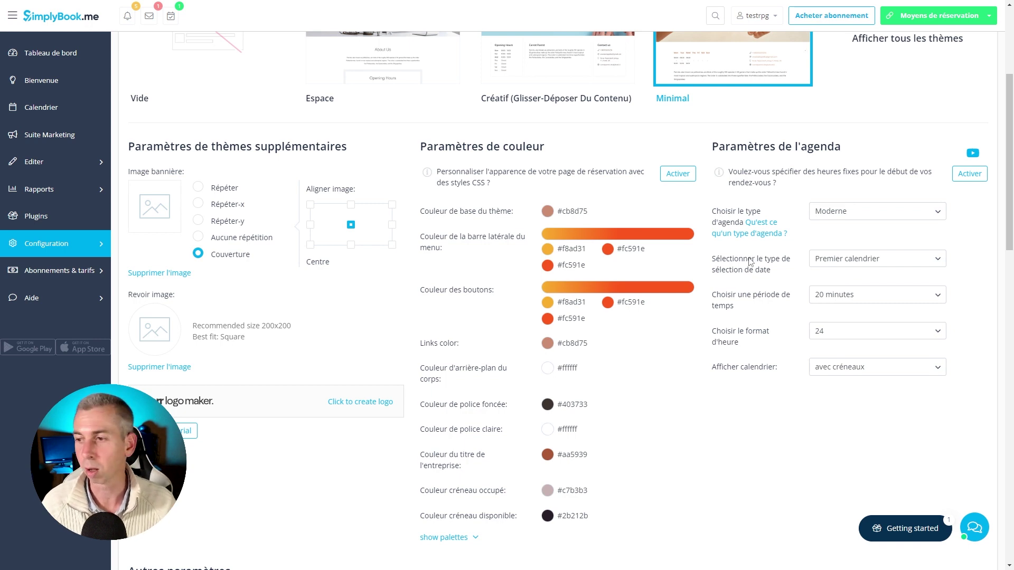
pyautogui.scroll(-5, 649, 245)
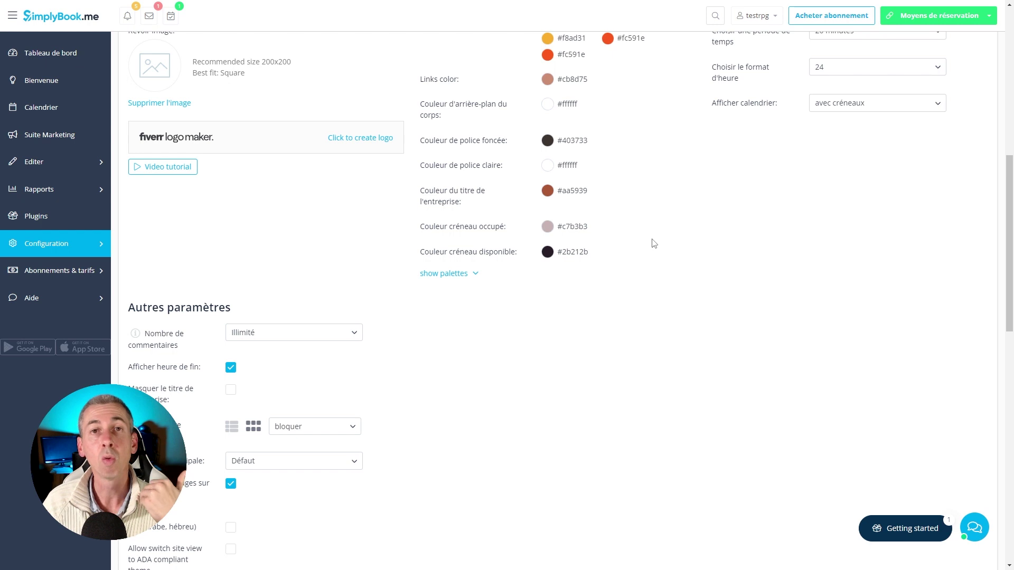
pyautogui.scroll(8, 654, 243)
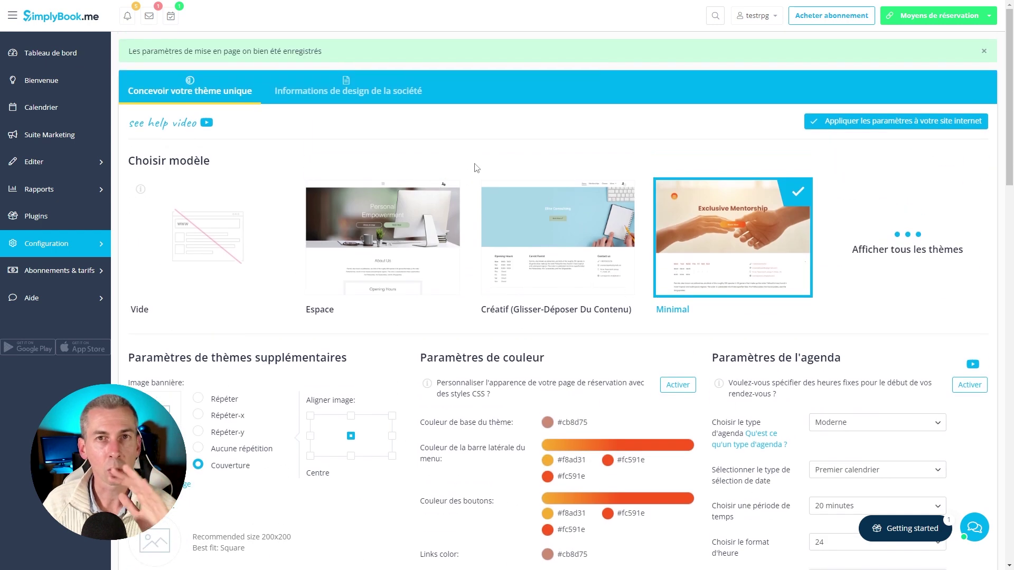
# Open the company design information and look through its description editor, booking page options and SEO settings
pyautogui.click(326, 99)
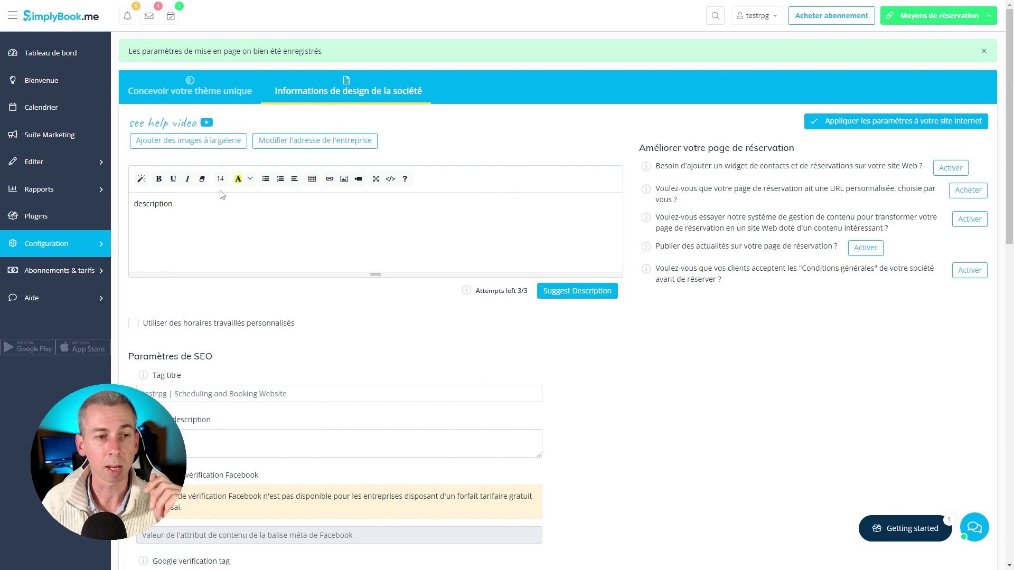
pyautogui.scroll(-1, 223, 196)
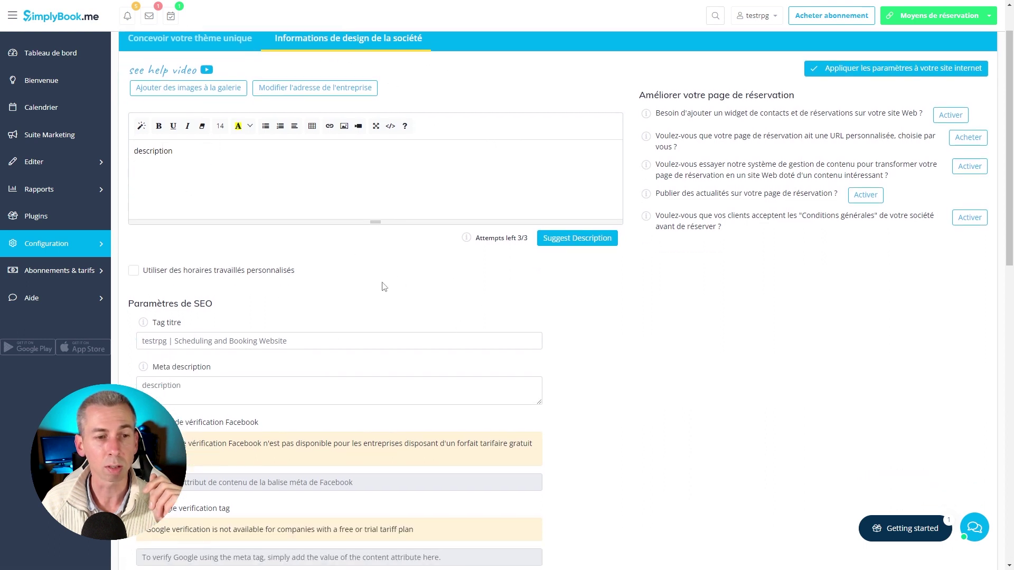
pyautogui.scroll(-3, 385, 288)
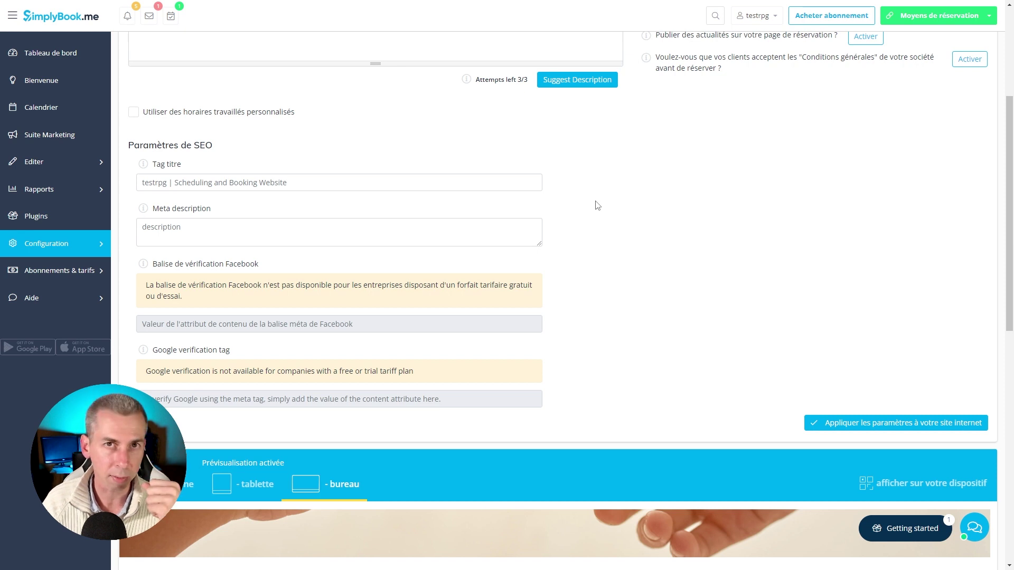
pyautogui.scroll(-10, 546, 237)
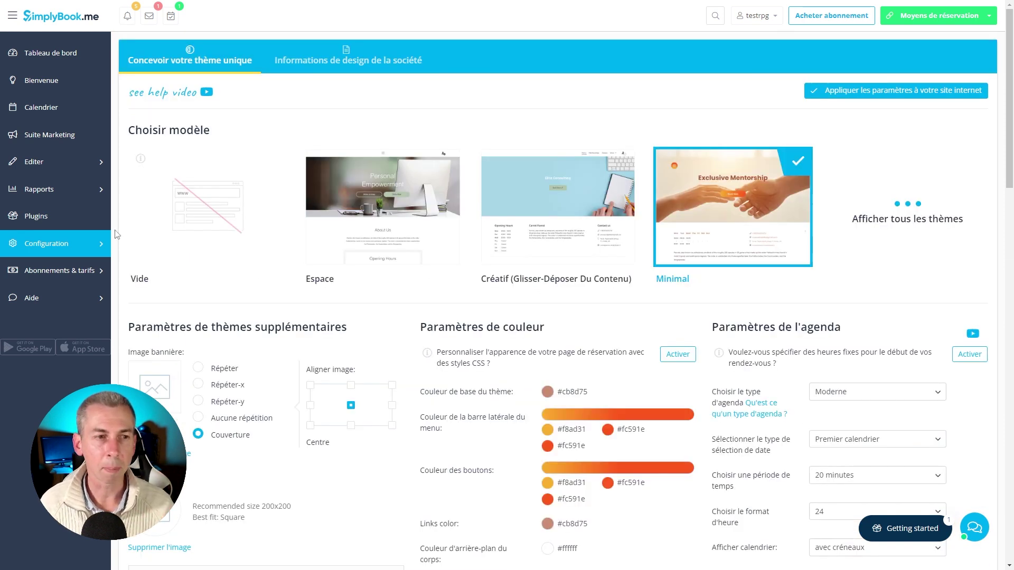
# Open the booking widget configuration and examine the iframe widget's template, colour, agenda, widget and predefined-value settings
pyautogui.click(59, 244)
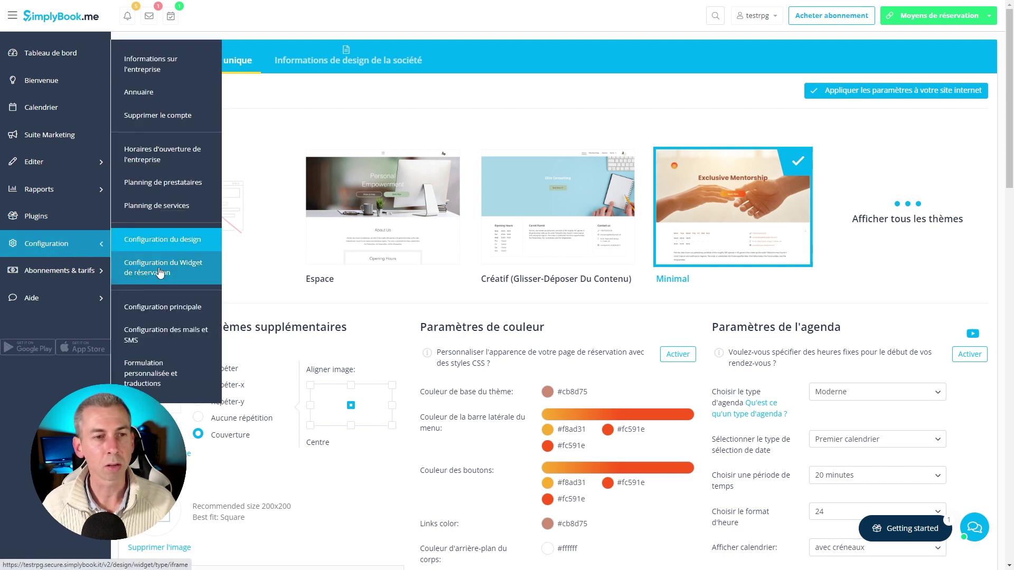
pyautogui.click(143, 269)
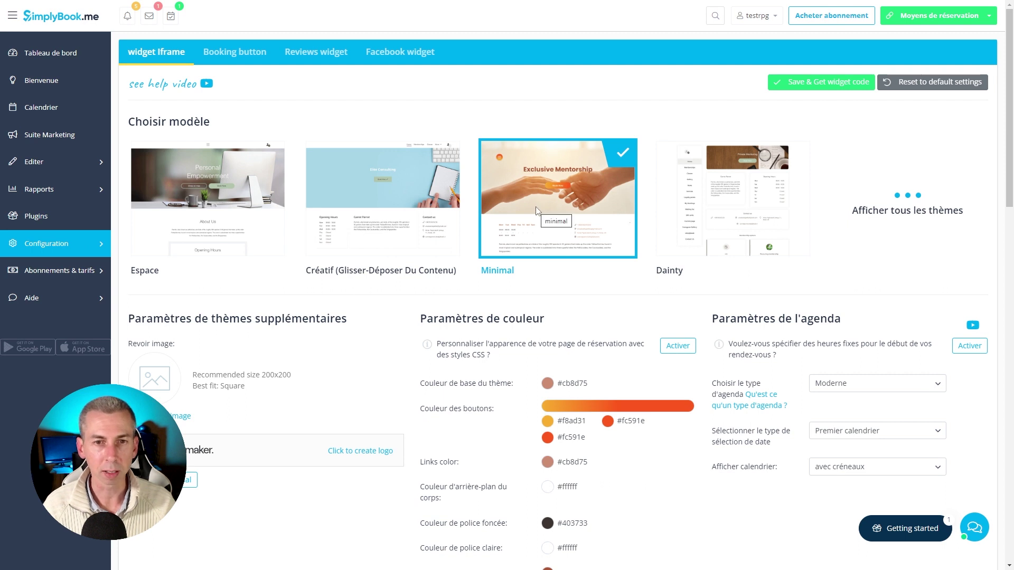
pyautogui.scroll(-3, 562, 223)
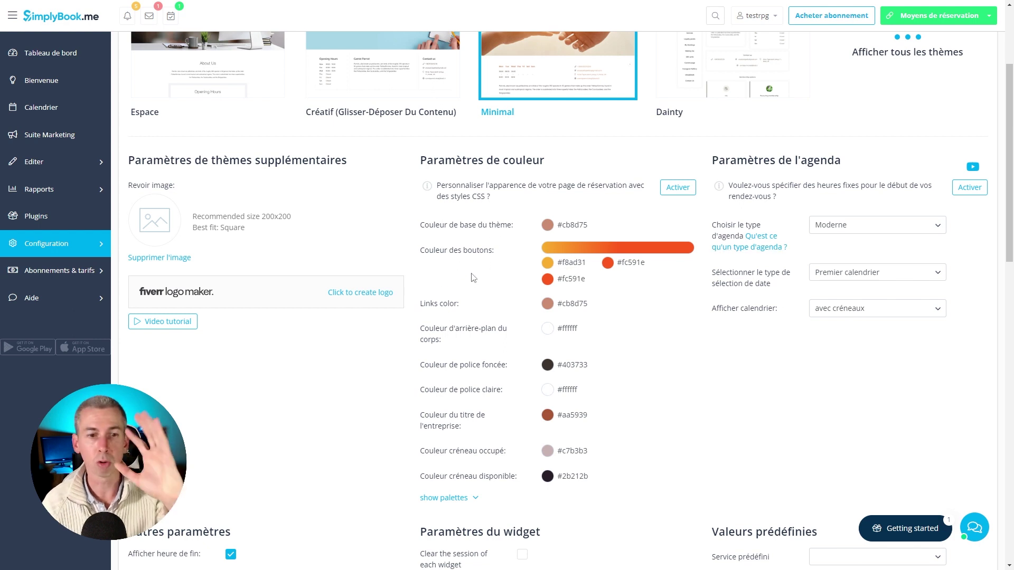
pyautogui.scroll(-4, 474, 274)
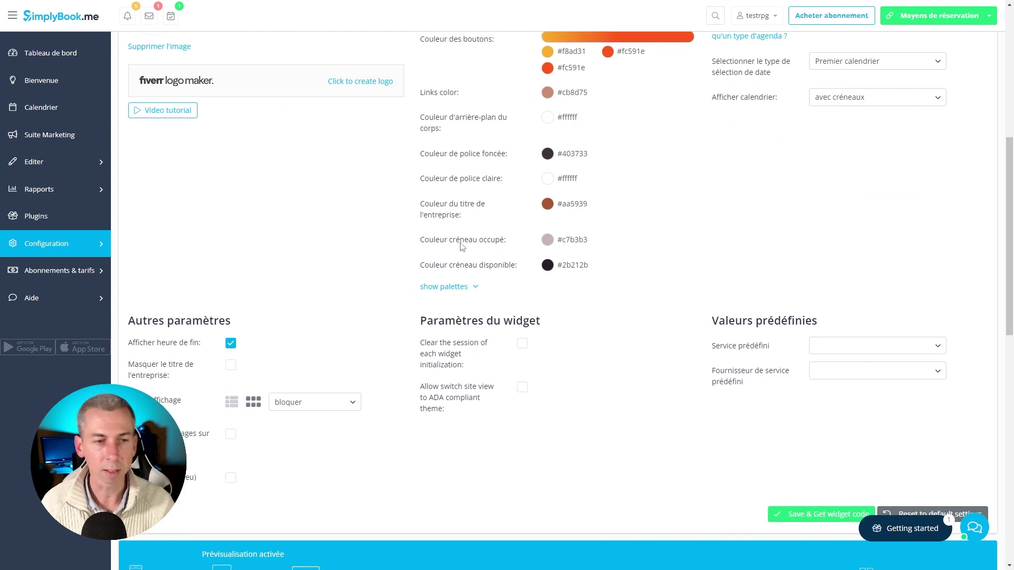
pyautogui.scroll(-3, 462, 246)
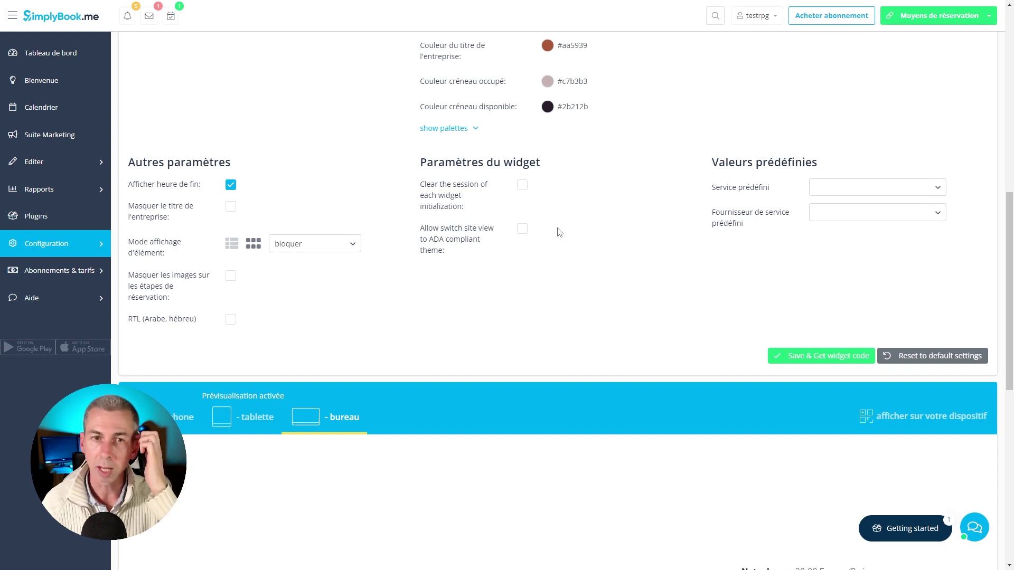
pyautogui.scroll(6, 548, 242)
pyautogui.scroll(-1, 655, 256)
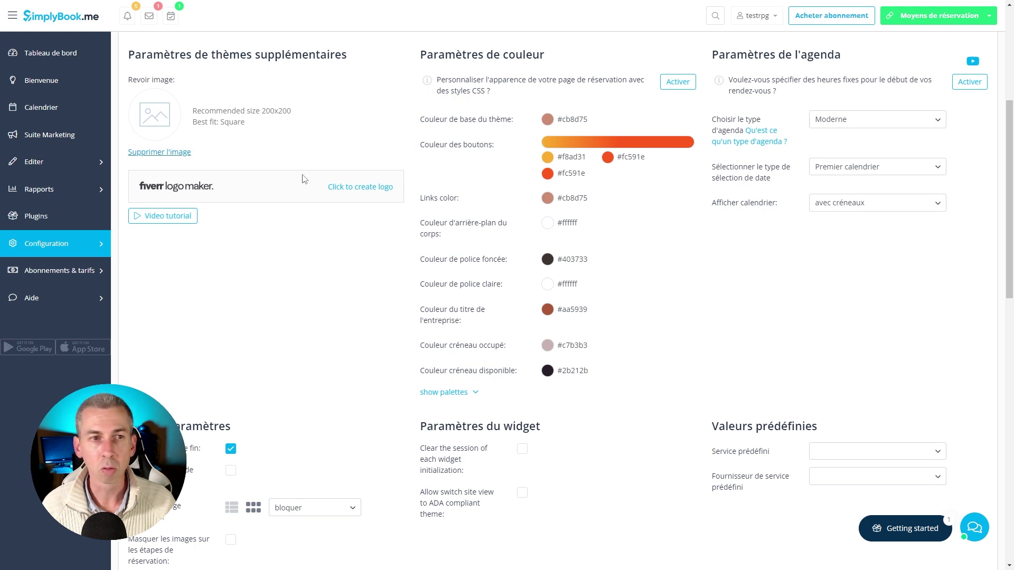
pyautogui.scroll(-4, 441, 210)
pyautogui.scroll(4, 569, 196)
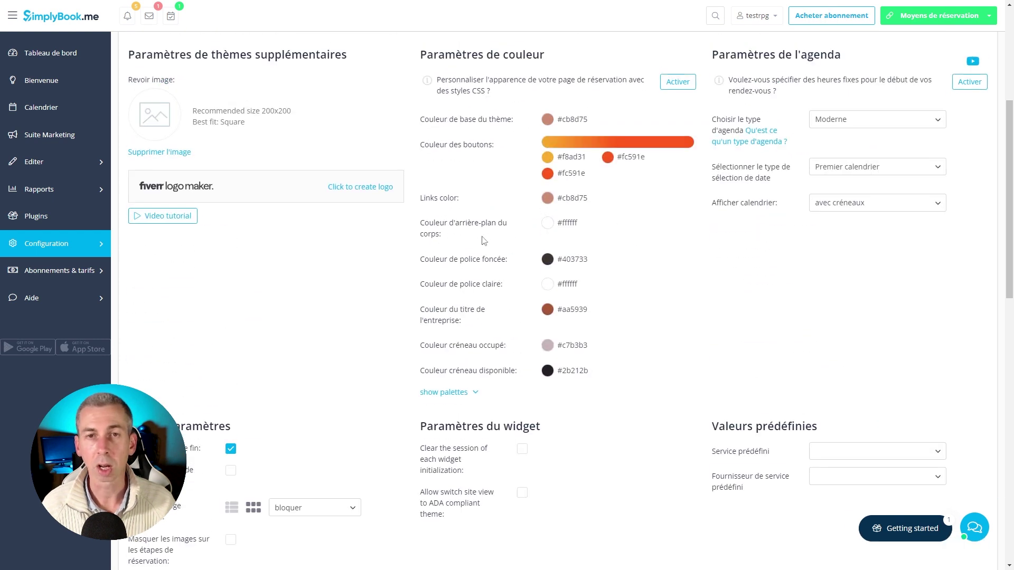
pyautogui.scroll(-4, 645, 254)
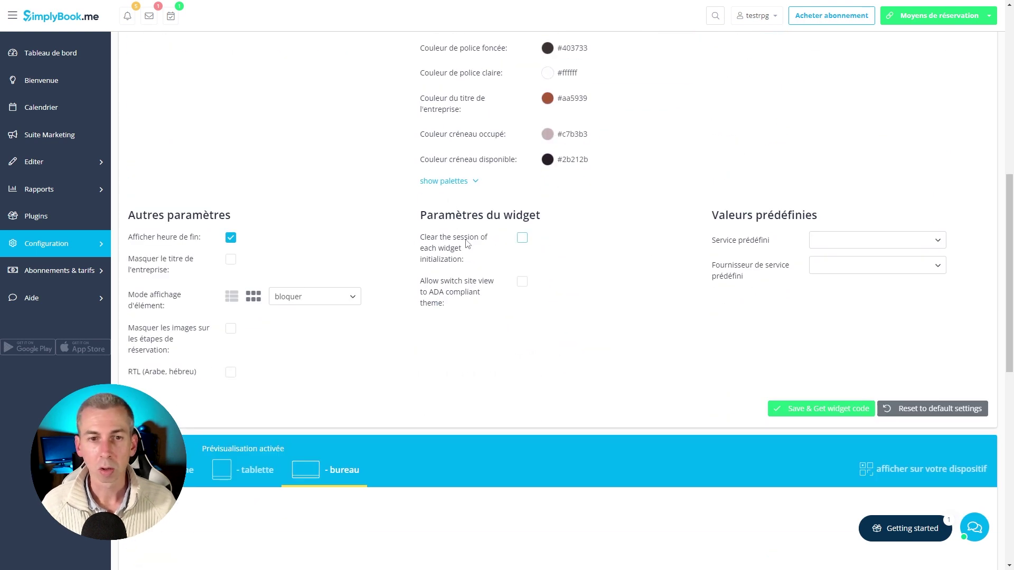
# Inspect the desktop preview of the iframe widget with its two bookable services, alongside the widget settings
pyautogui.scroll(-7, 562, 227)
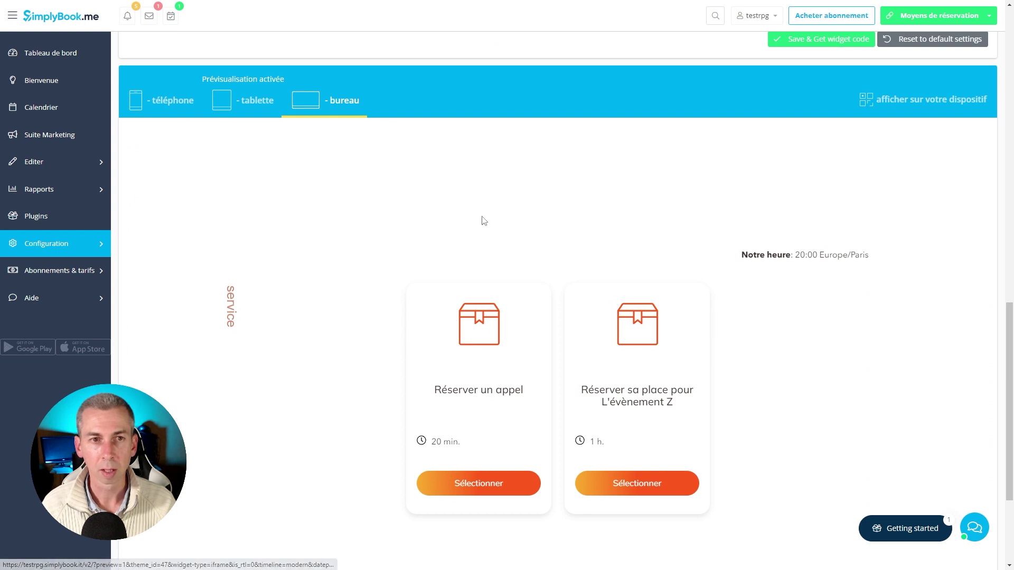
pyautogui.scroll(-2, 432, 240)
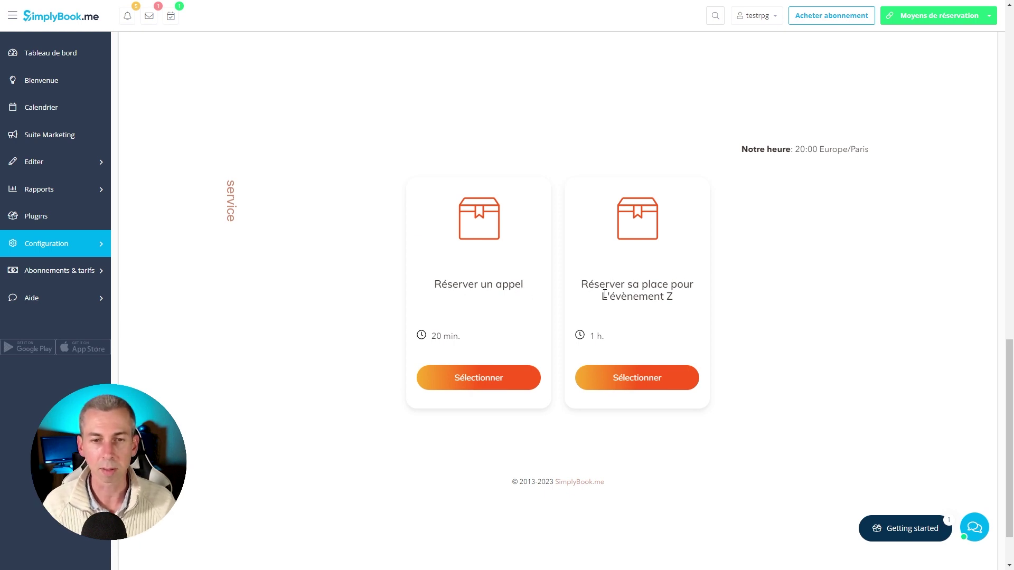
pyautogui.scroll(9, 537, 256)
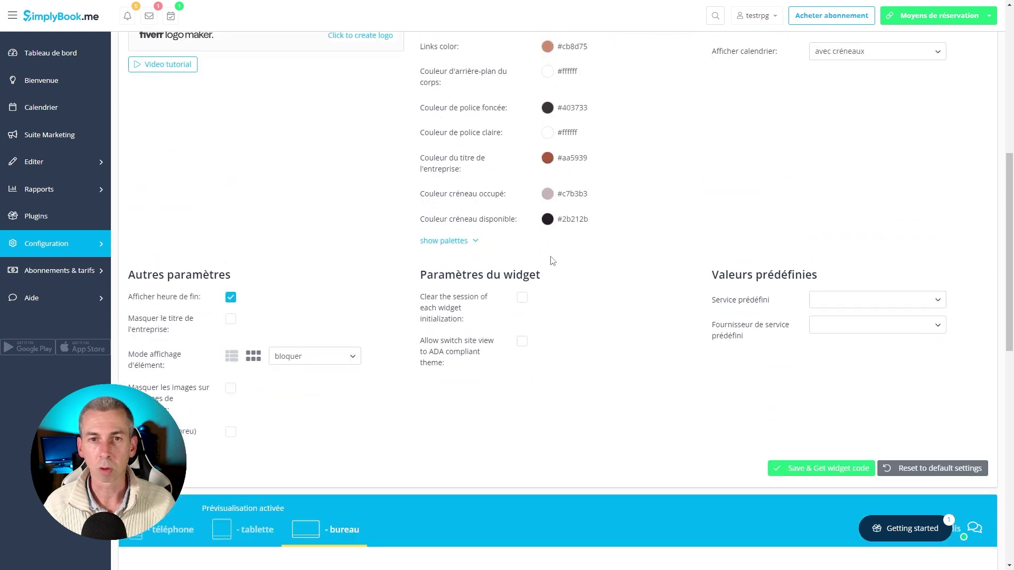
pyautogui.scroll(-9, 552, 261)
pyautogui.scroll(7, 580, 292)
pyautogui.scroll(-2, 556, 271)
# Set the iframe widget's three button gradient colours to #cca25a, #fc1c1c and #57fc1c
pyautogui.scroll(8, 562, 259)
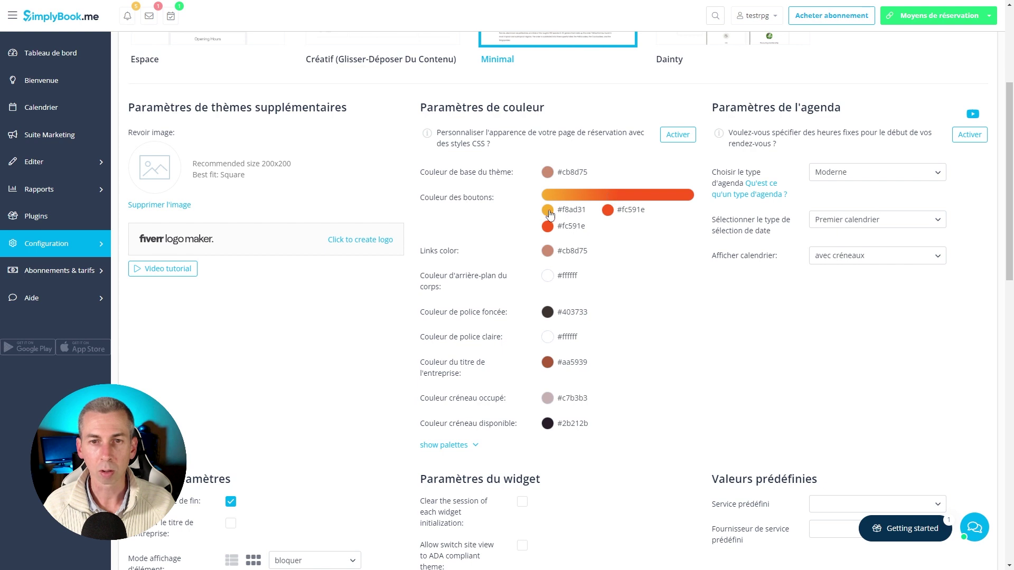
pyautogui.click(548, 211)
pyautogui.click(586, 235)
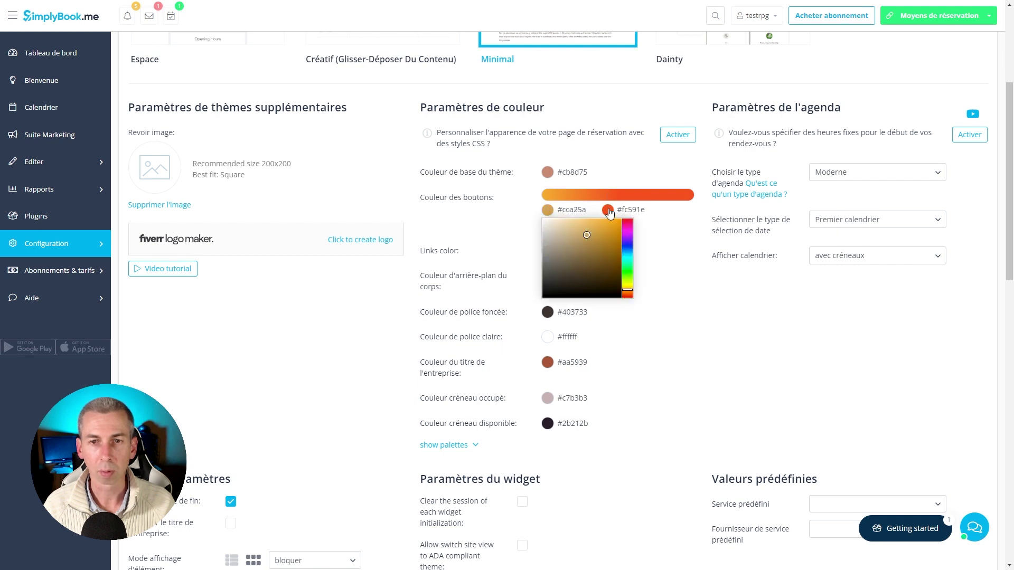
pyautogui.click(608, 211)
pyautogui.moveTo(689, 222); pyautogui.dragTo(692, 216)
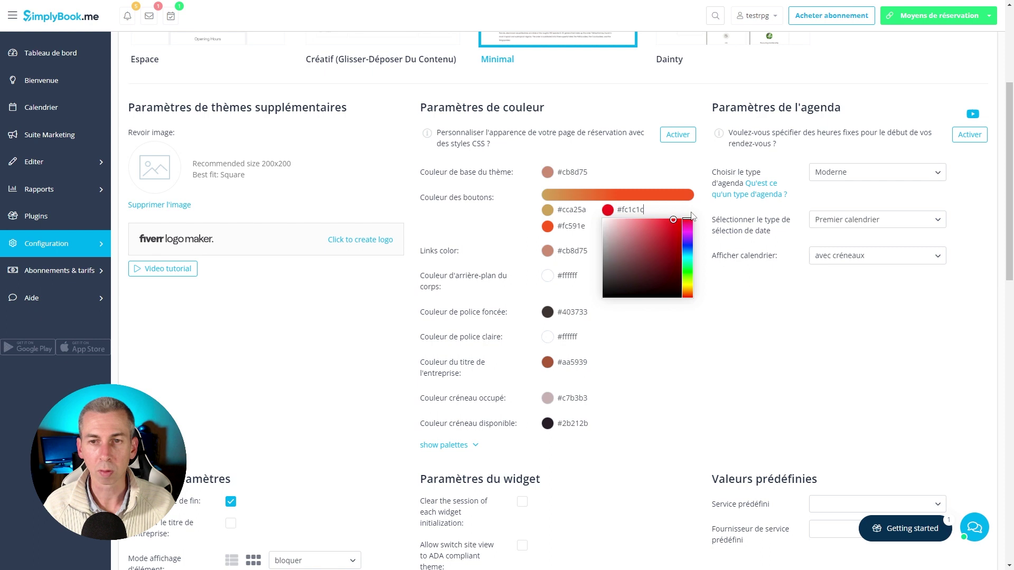
pyautogui.click(547, 226)
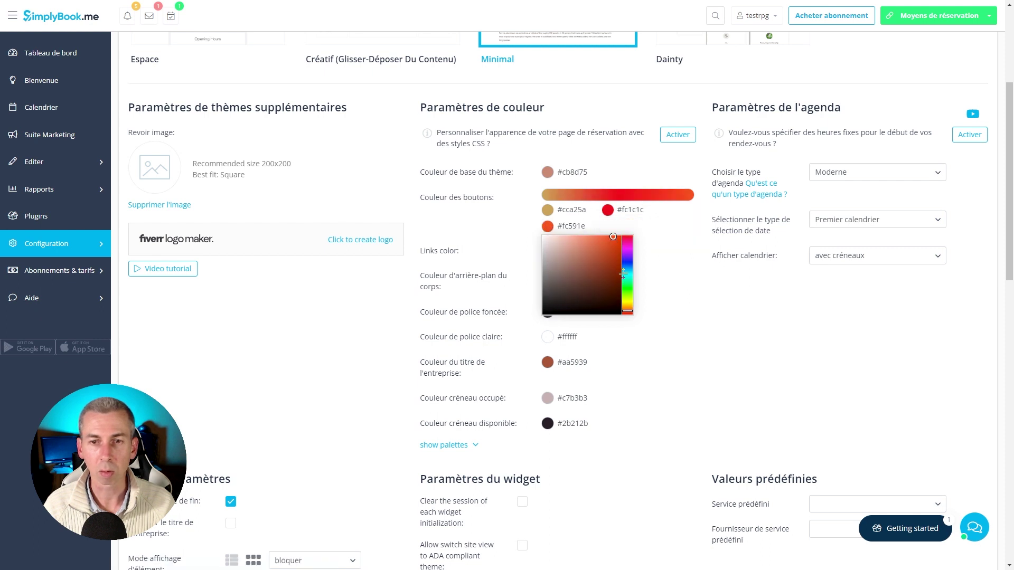
pyautogui.click(627, 287)
pyautogui.click(680, 270)
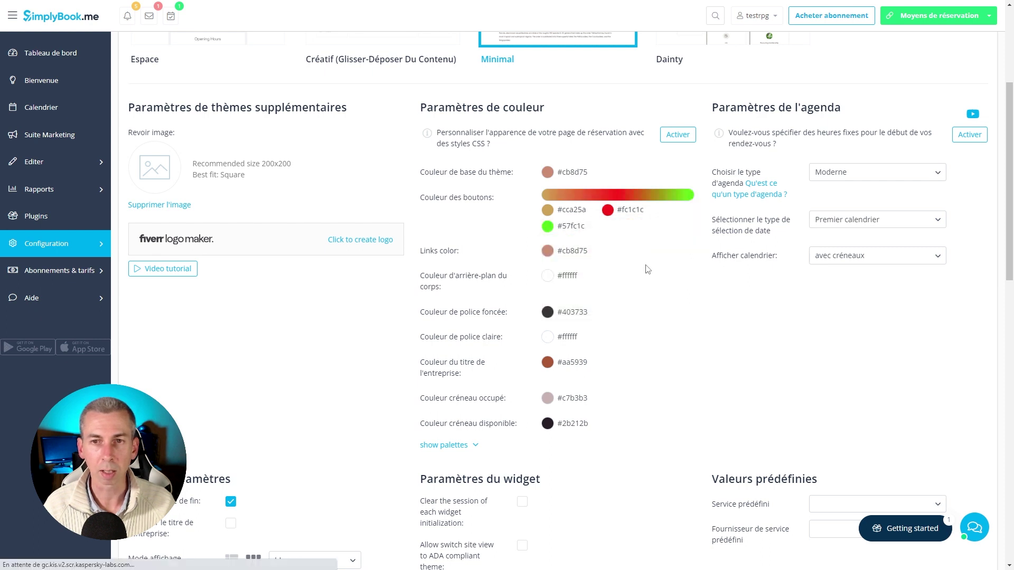
# Check the recoloured widget in the desktop, tablet and phone previews, looking through both services on the phone
pyautogui.scroll(-6, 646, 270)
pyautogui.scroll(-6, 633, 259)
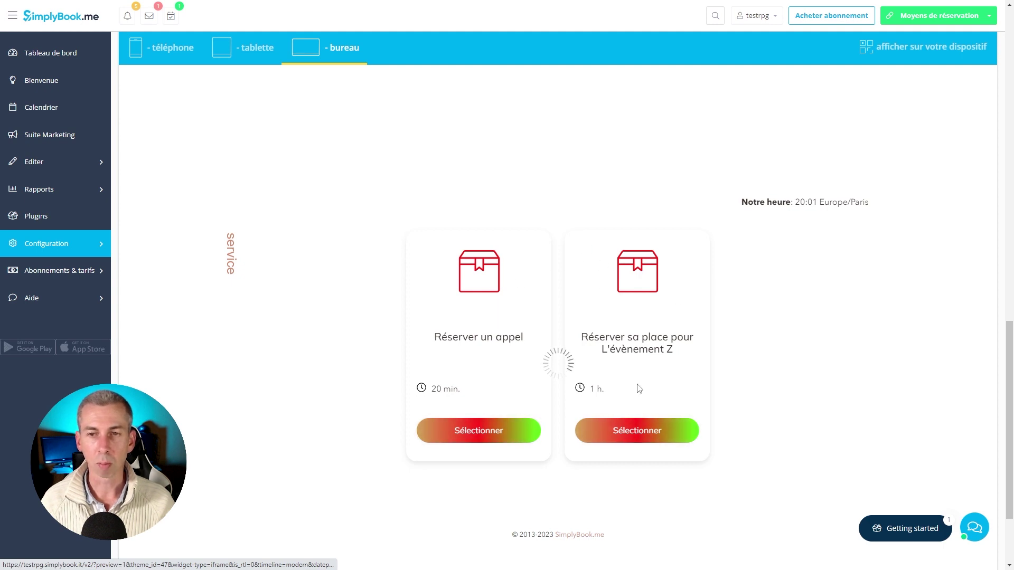
pyautogui.click(266, 159)
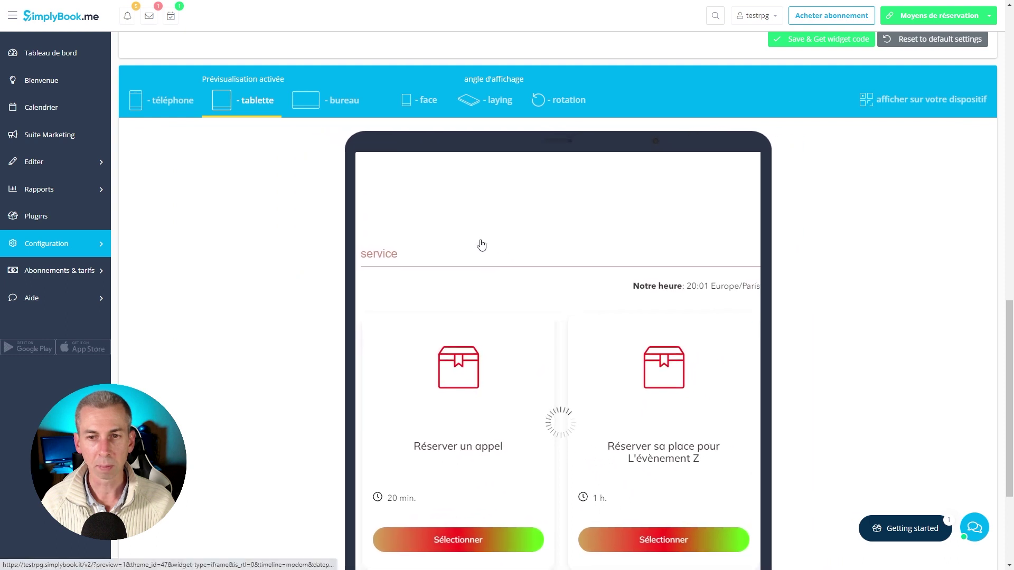
pyautogui.click(169, 103)
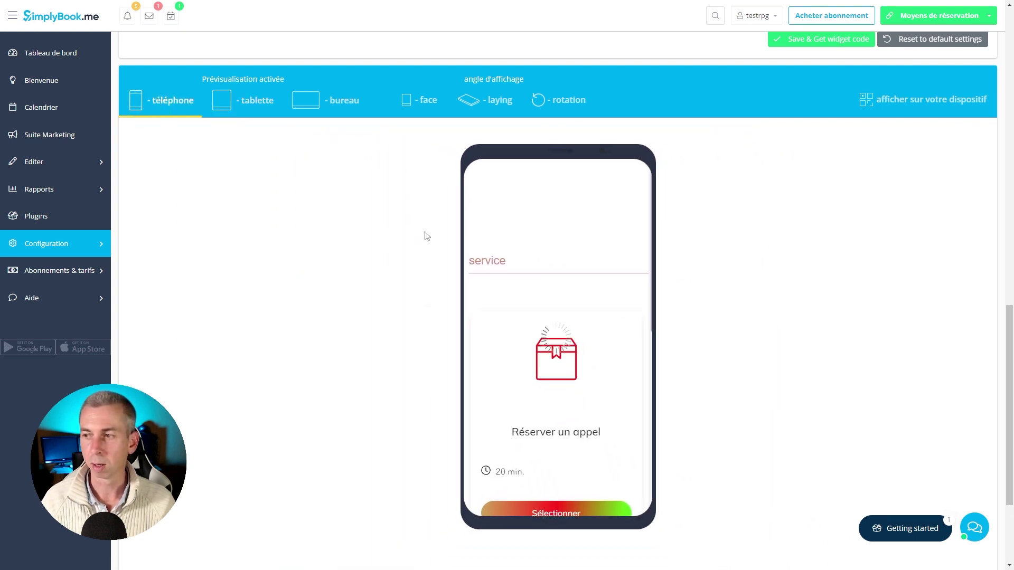
pyautogui.scroll(-7, 547, 325)
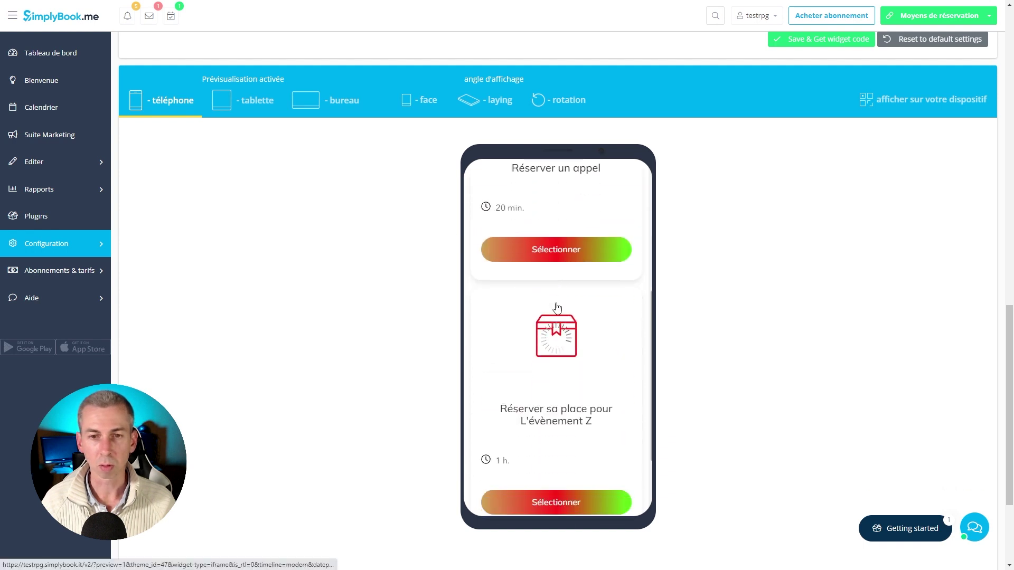
pyautogui.scroll(-7, 558, 305)
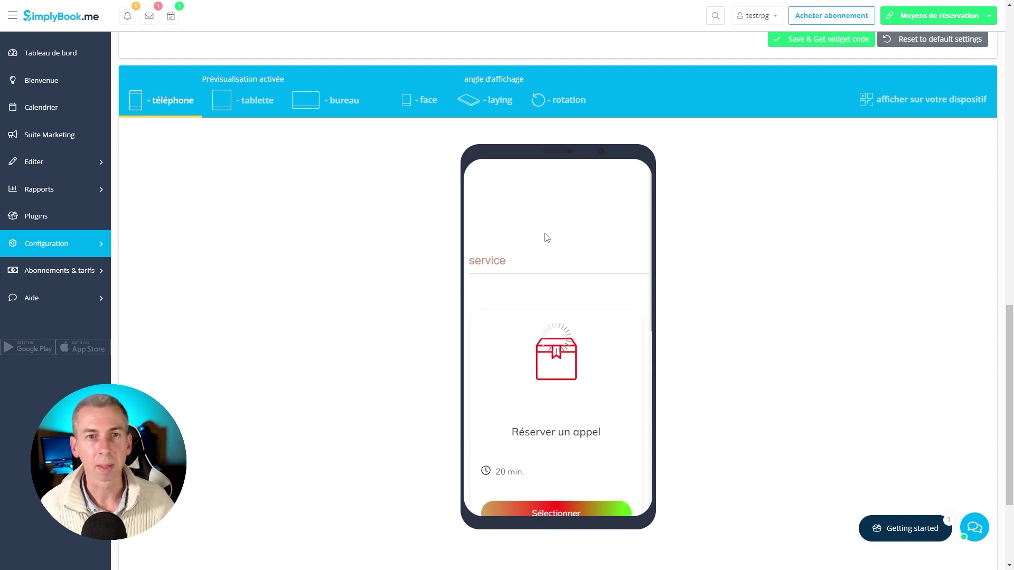
# View the phone preview at the face, laying and rotation angles, and switch the preview to desktop and tablet
pyautogui.click(422, 102)
pyautogui.click(501, 107)
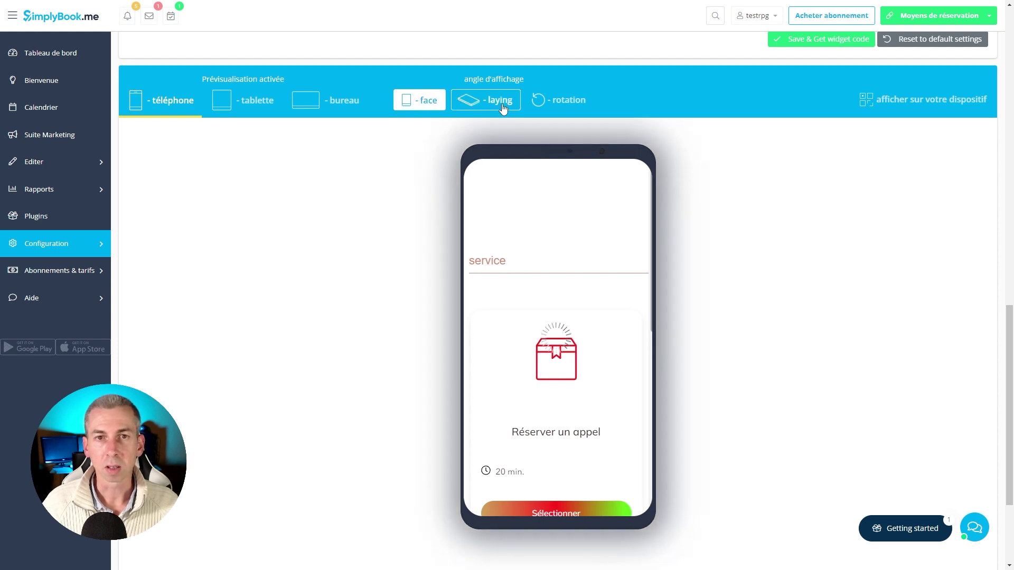
pyautogui.click(557, 107)
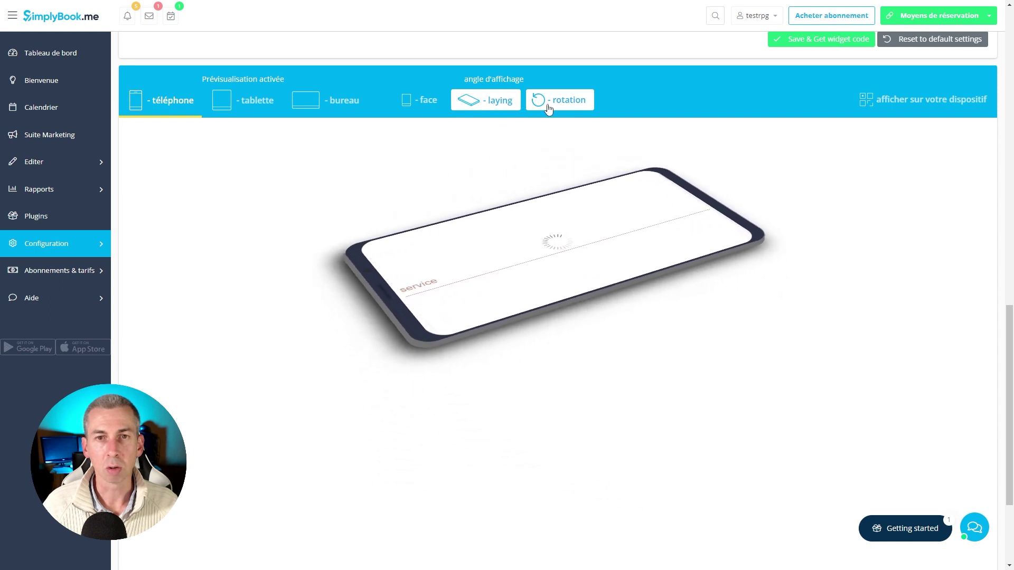
pyautogui.click(441, 108)
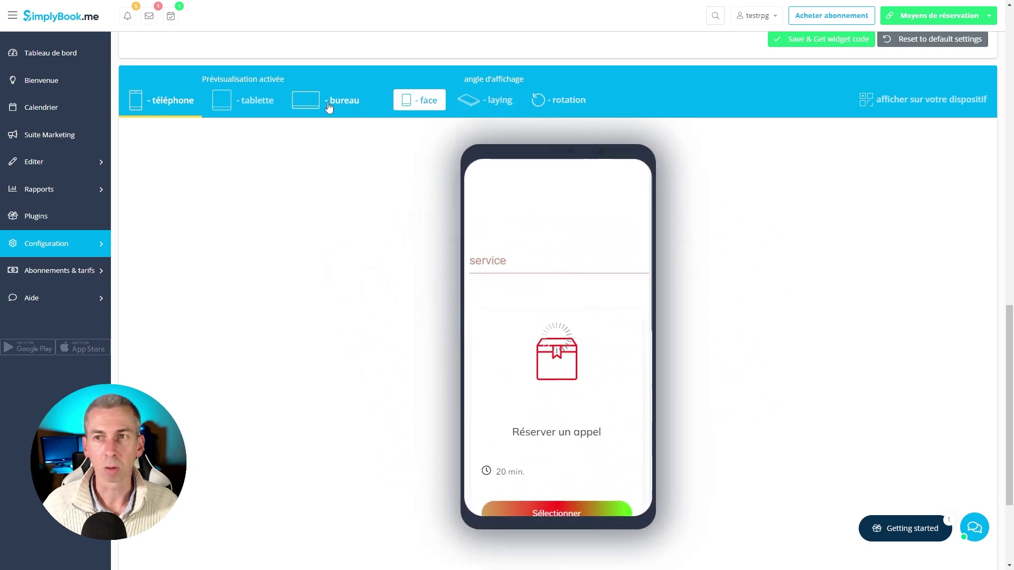
pyautogui.click(329, 107)
pyautogui.click(256, 102)
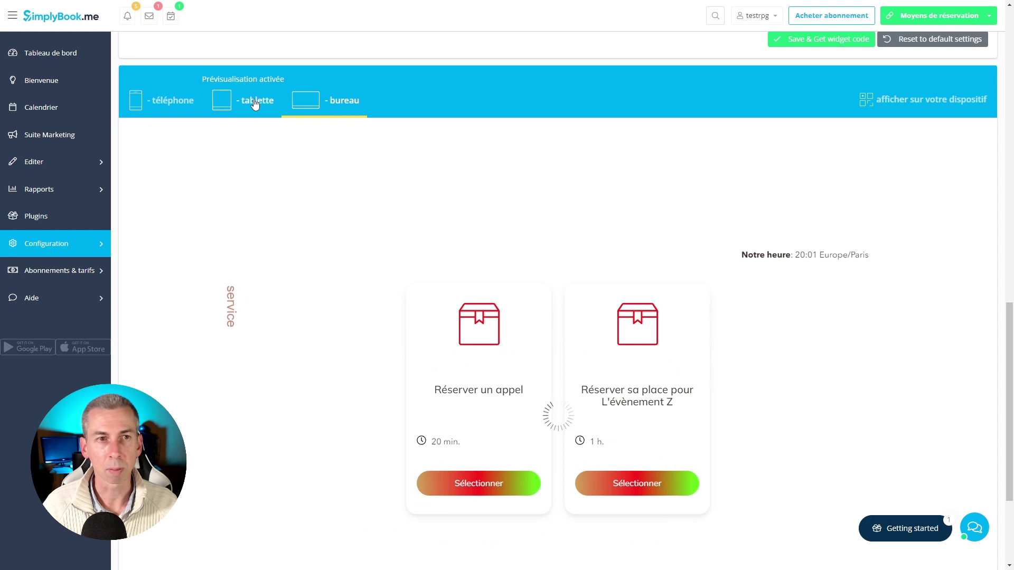
# Switch the widget preview to phone and look through its service list
pyautogui.click(196, 105)
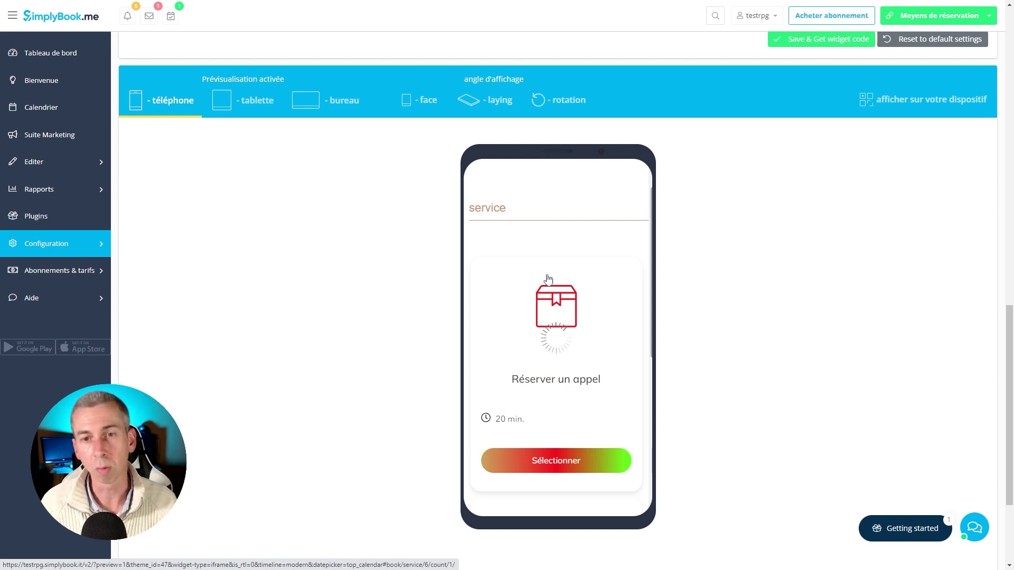
pyautogui.scroll(-2, 545, 274)
pyautogui.scroll(-4, 545, 275)
pyautogui.scroll(6, 552, 282)
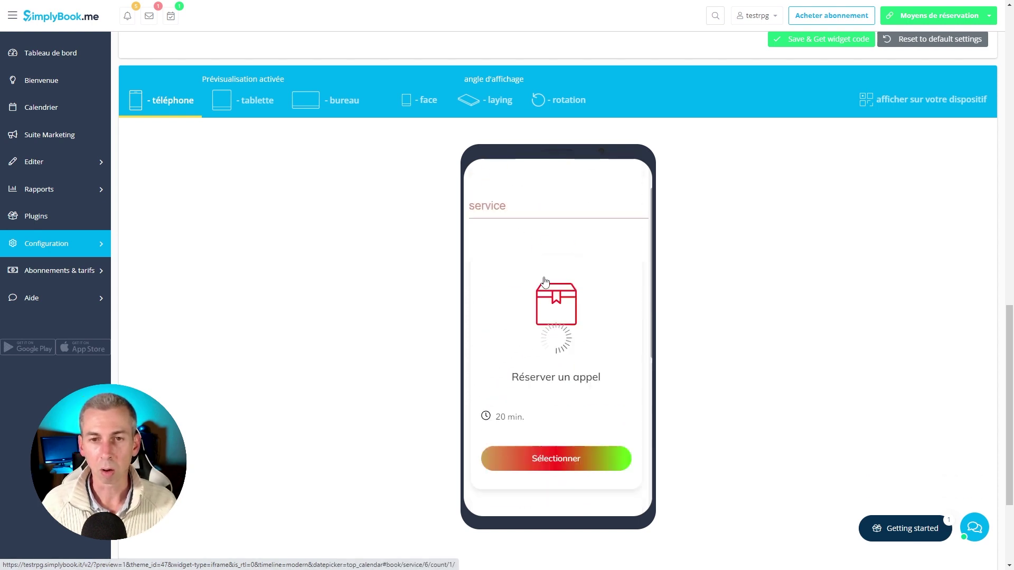
# Set the widget's predefined service to "Réserver un appel" and its predefined provider to the only listed provider
pyautogui.scroll(8, 390, 253)
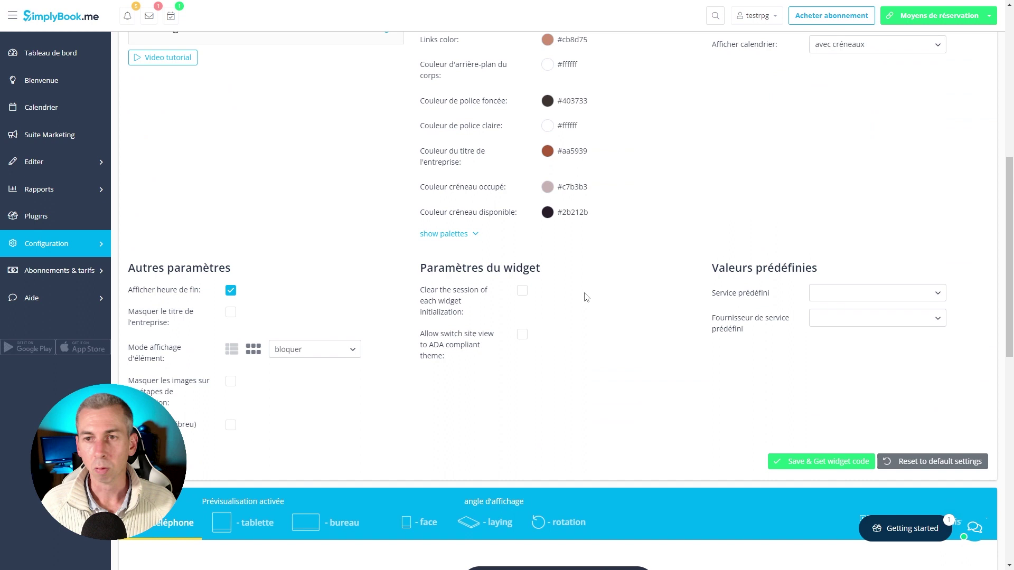
pyautogui.scroll(2, 703, 289)
pyautogui.scroll(-2, 732, 299)
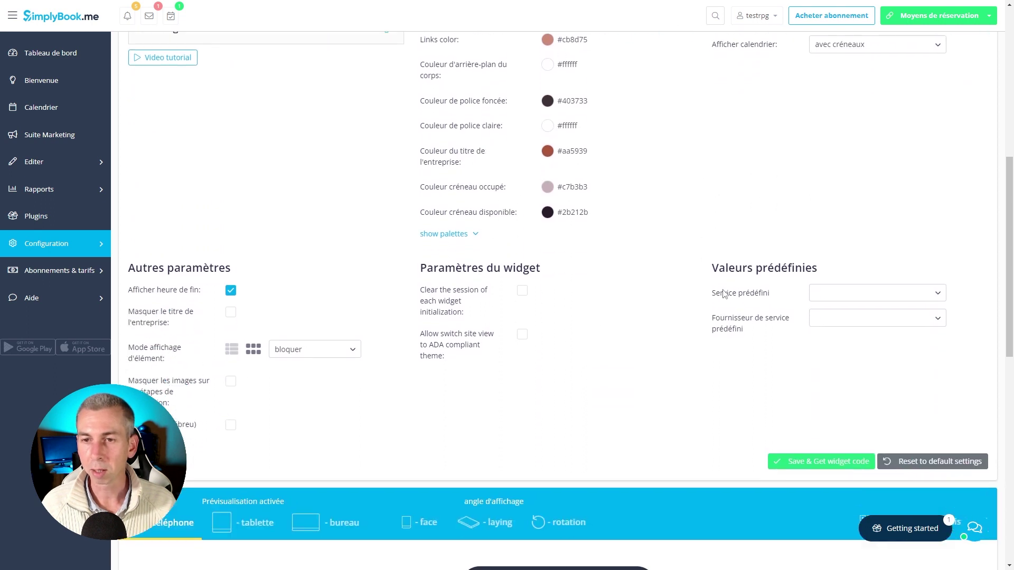
pyautogui.click(850, 299)
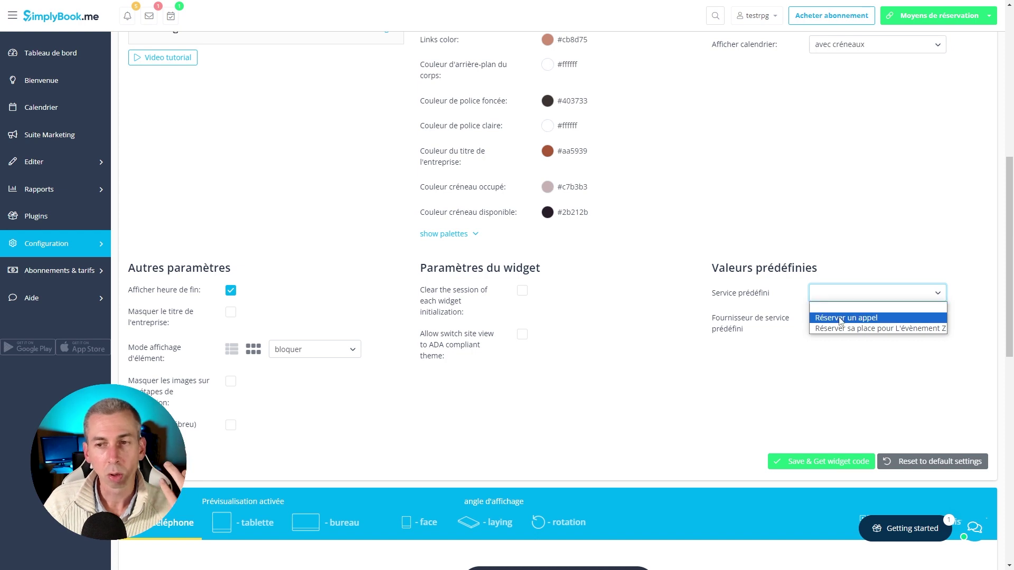
pyautogui.click(841, 320)
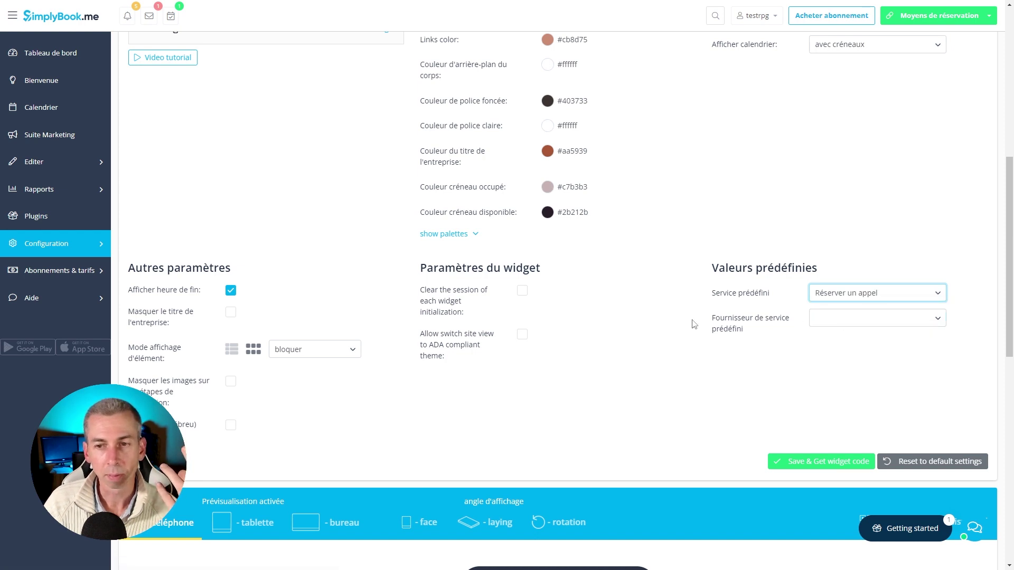
pyautogui.click(848, 319)
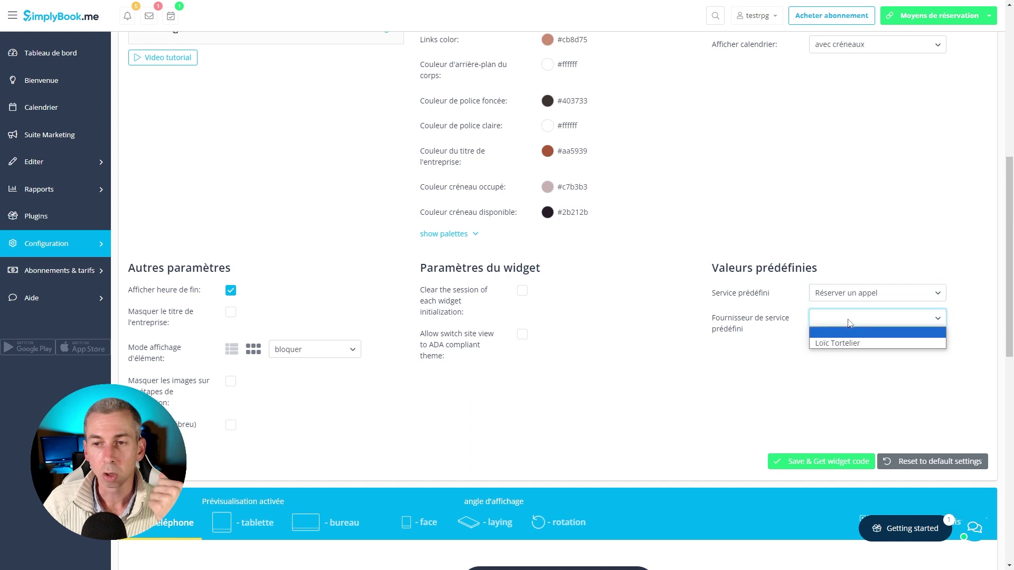
pyautogui.click(831, 344)
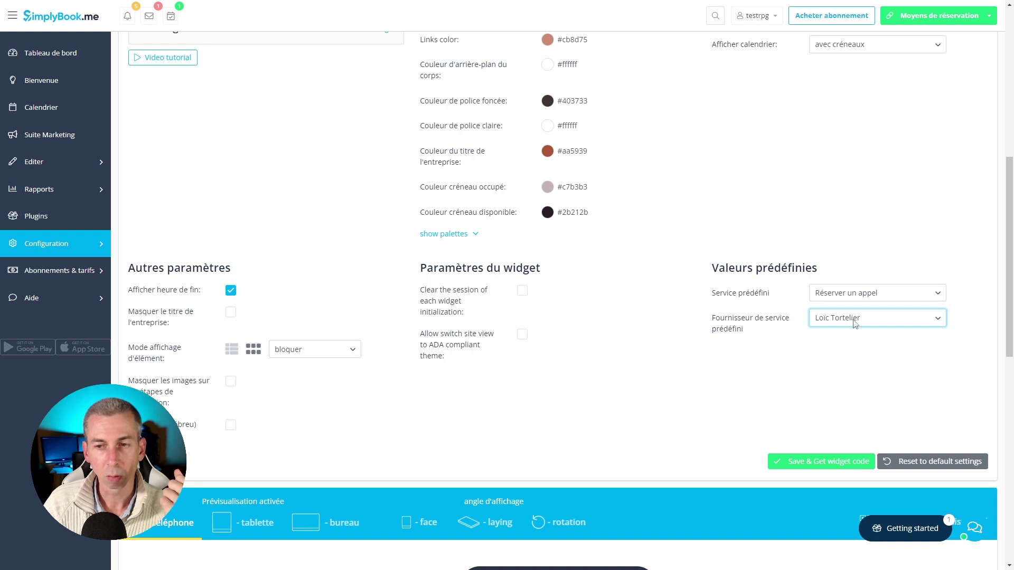
# Check the widget's booking calendar and start times in the phone, desktop and tablet previews
pyautogui.scroll(-6, 673, 321)
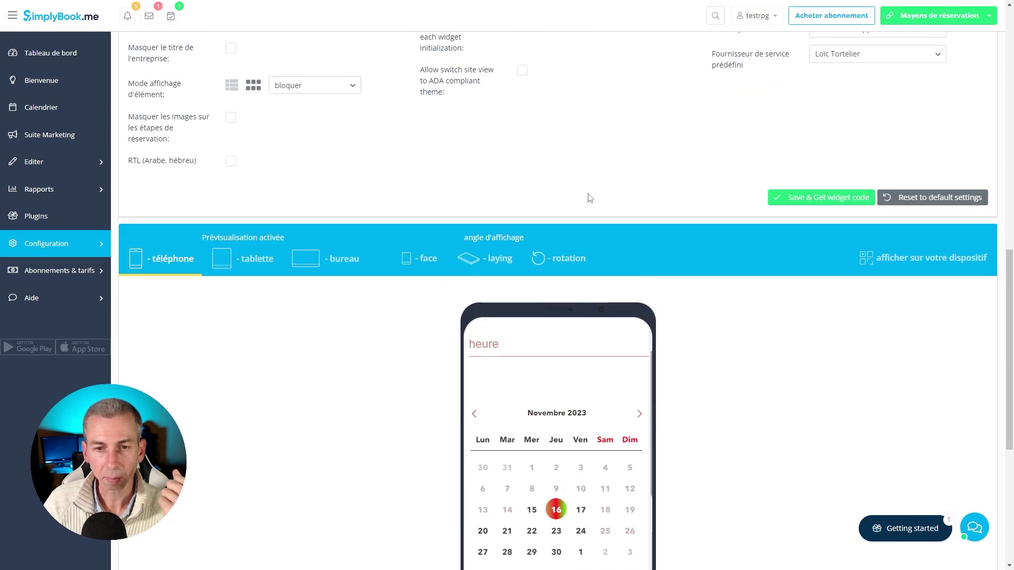
pyautogui.scroll(-2, 608, 182)
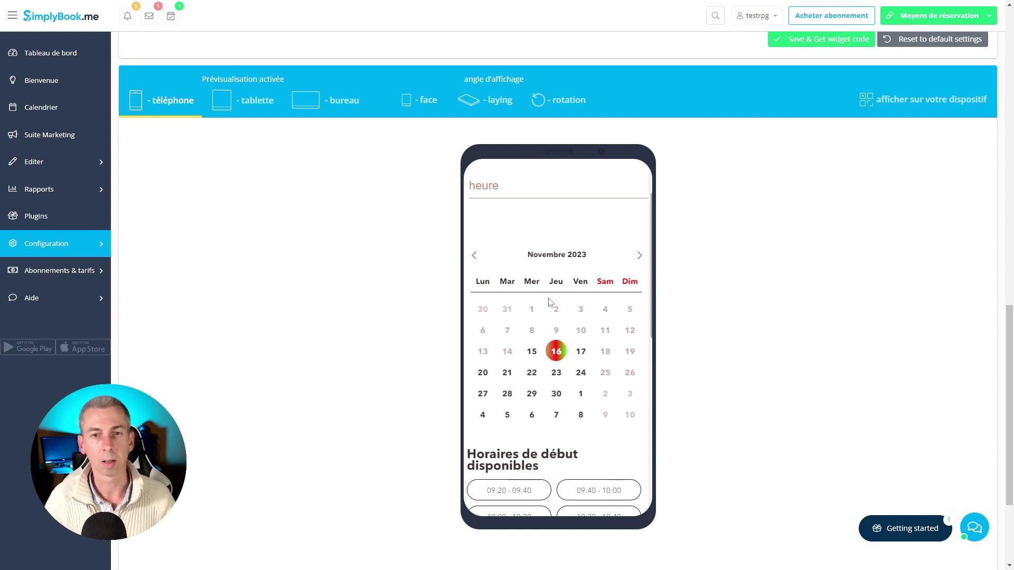
pyautogui.click(233, 106)
pyautogui.click(312, 105)
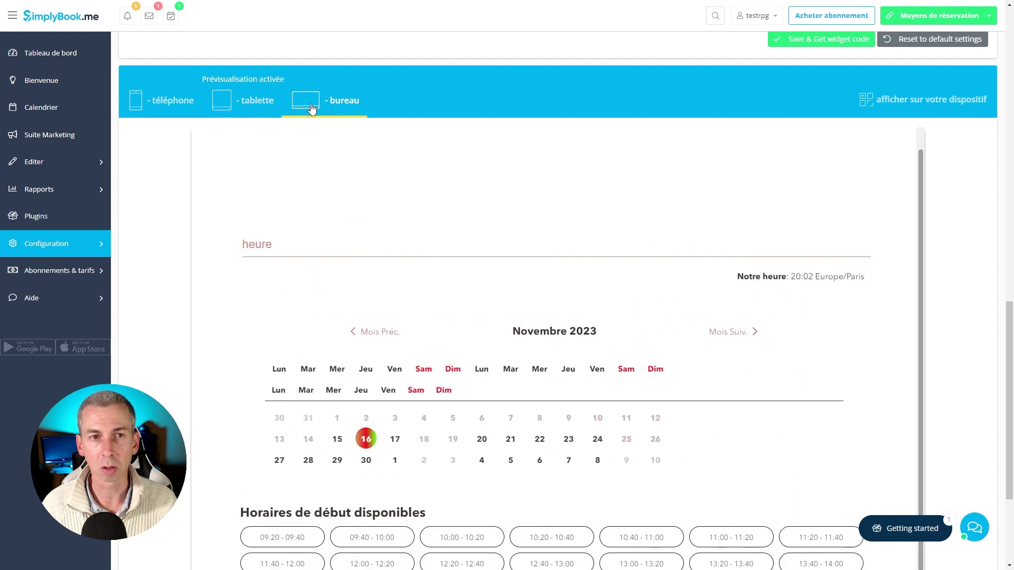
pyautogui.click(253, 108)
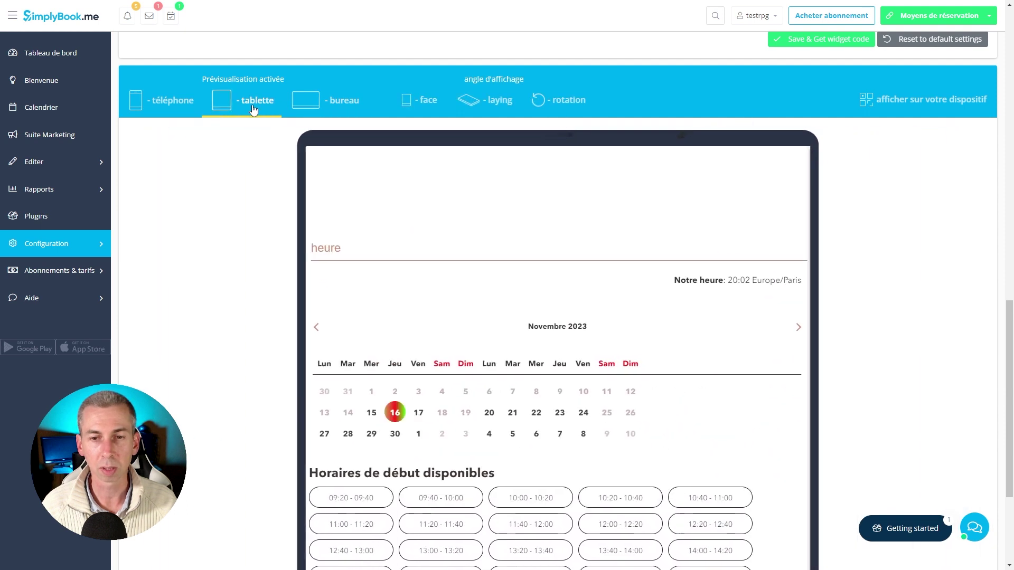
# In the phone preview, choose 17 November 2023 and the 09:40 - 10:00 slot for the test booking
pyautogui.click(190, 111)
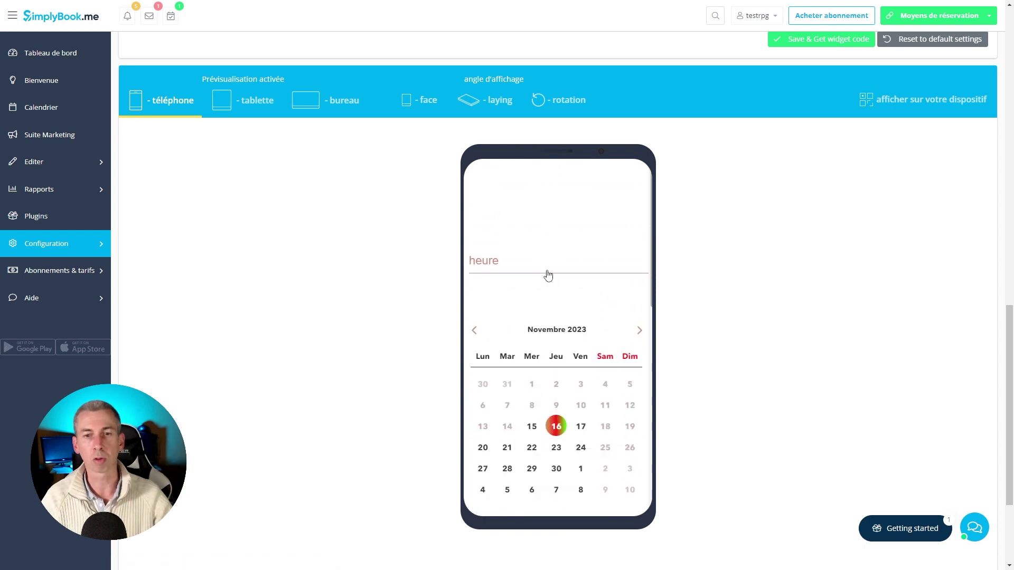
pyautogui.scroll(-3, 546, 274)
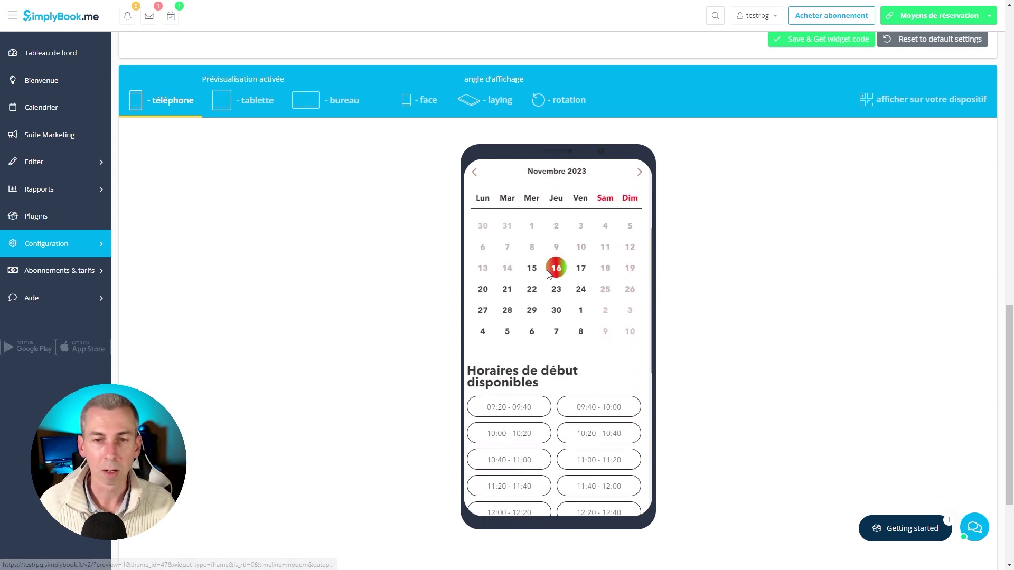
pyautogui.click(580, 270)
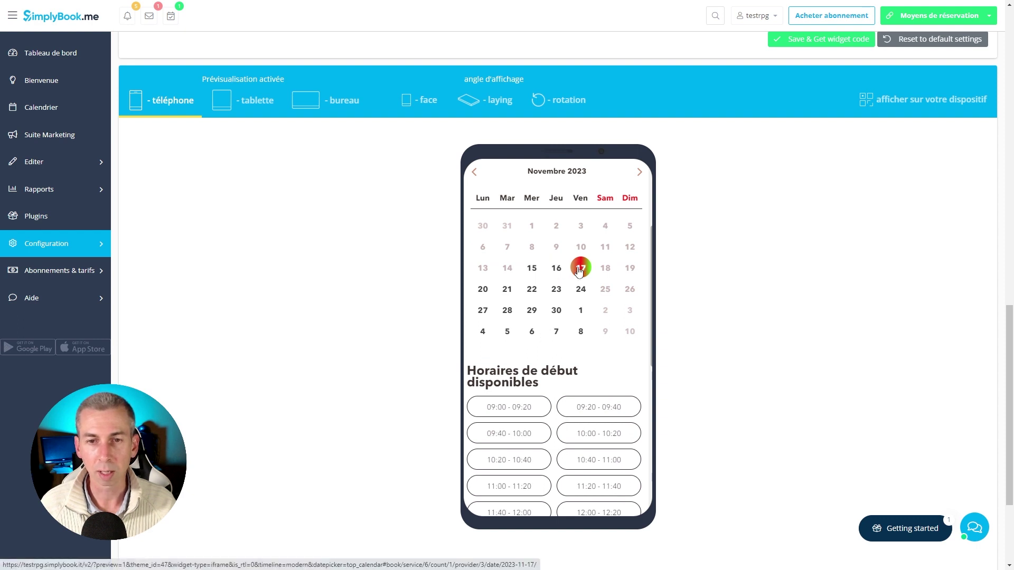
pyautogui.scroll(-2, 545, 291)
pyautogui.scroll(-1, 546, 291)
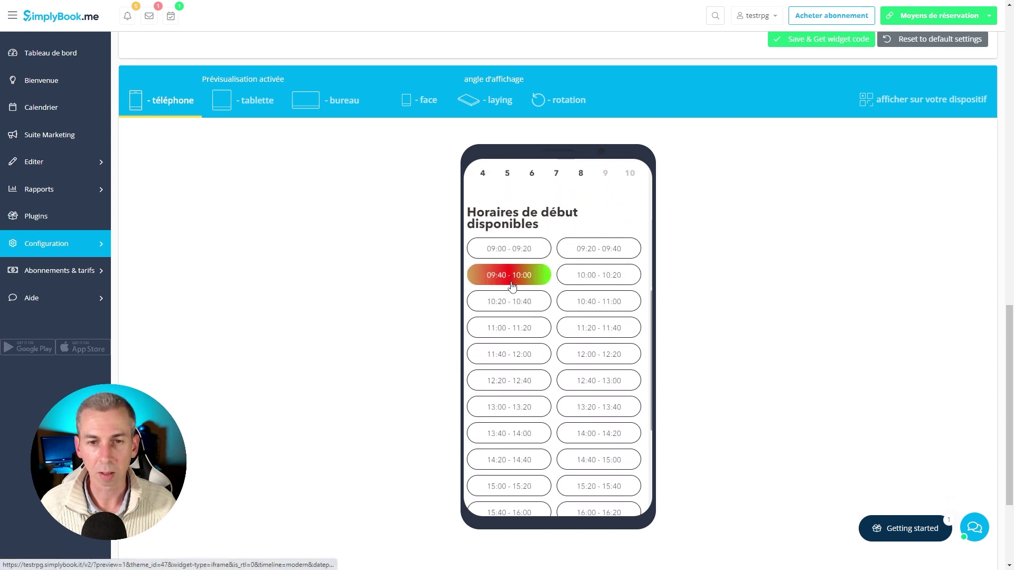
pyautogui.click(520, 277)
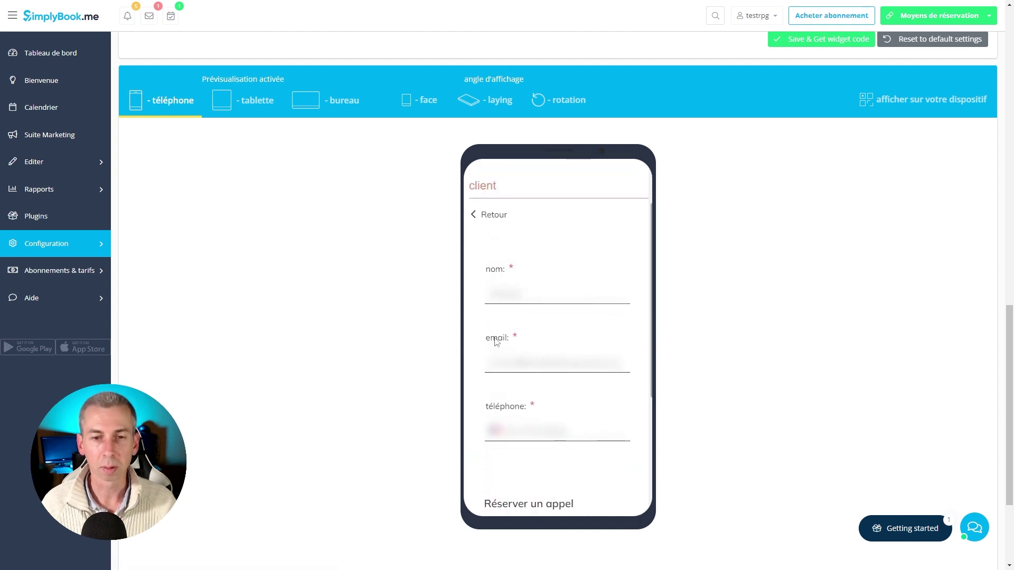
# Look through the prefilled client form in the phone preview and submit the "Réserver un appel" test booking
pyautogui.scroll(-3, 500, 341)
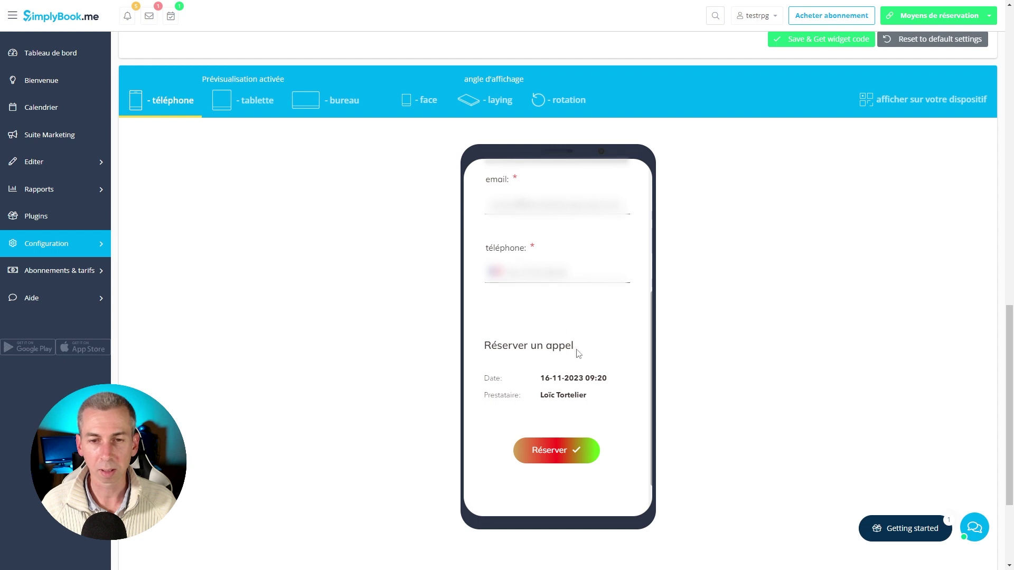
pyautogui.scroll(-1, 560, 391)
pyautogui.click(552, 402)
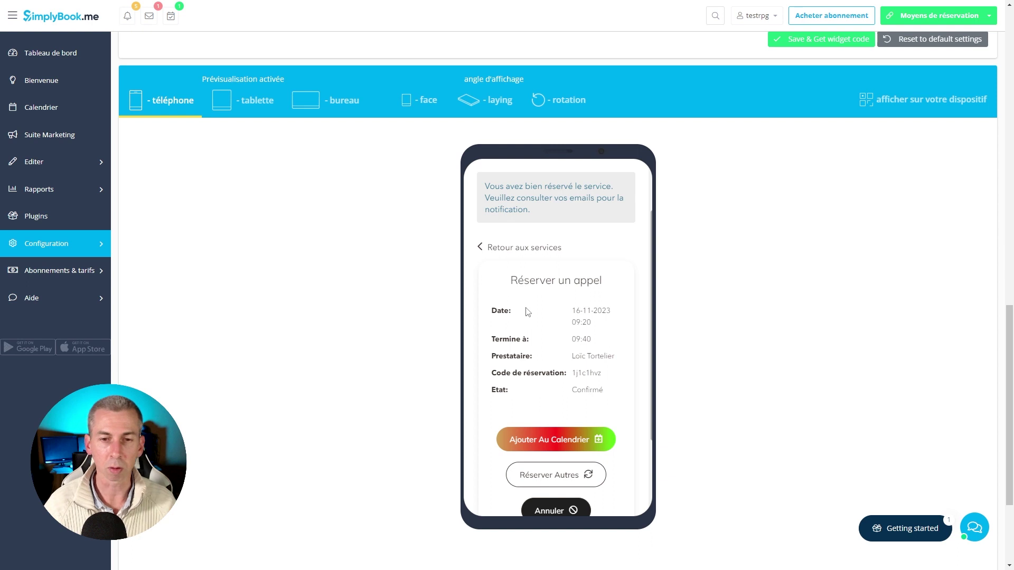
# Save the iframe widget settings and request the widget code
pyautogui.scroll(8, 527, 312)
pyautogui.scroll(-4, 798, 299)
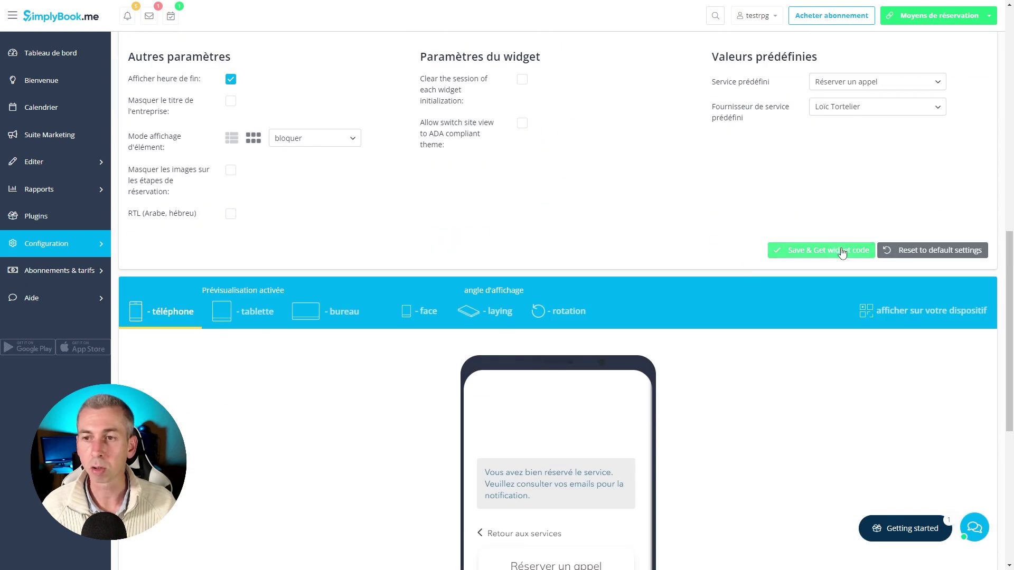
pyautogui.click(798, 251)
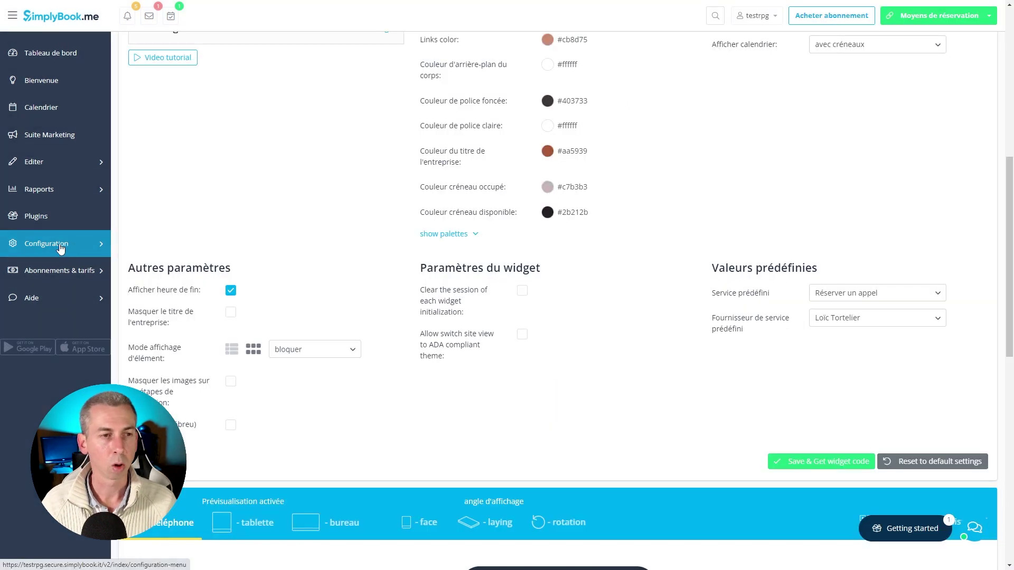
# Reopen the booking widget configuration and go from it to the public booking site
pyautogui.click(62, 248)
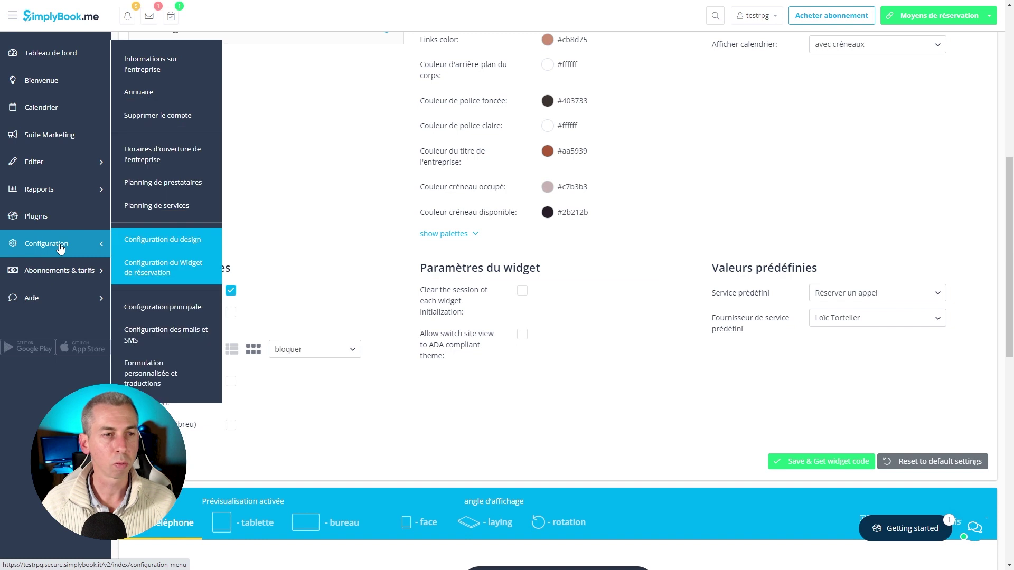
pyautogui.click(159, 248)
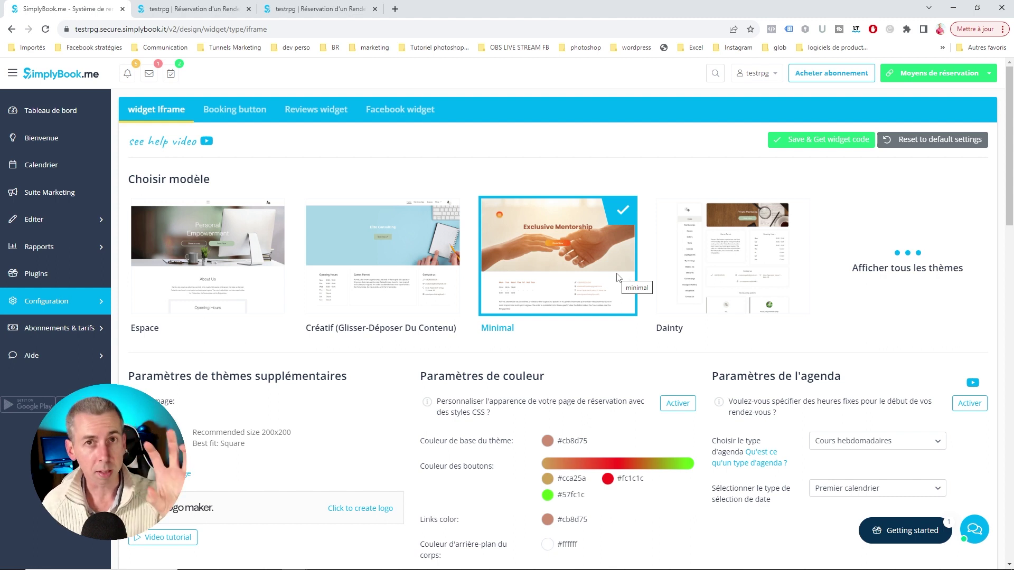
pyautogui.click(902, 73)
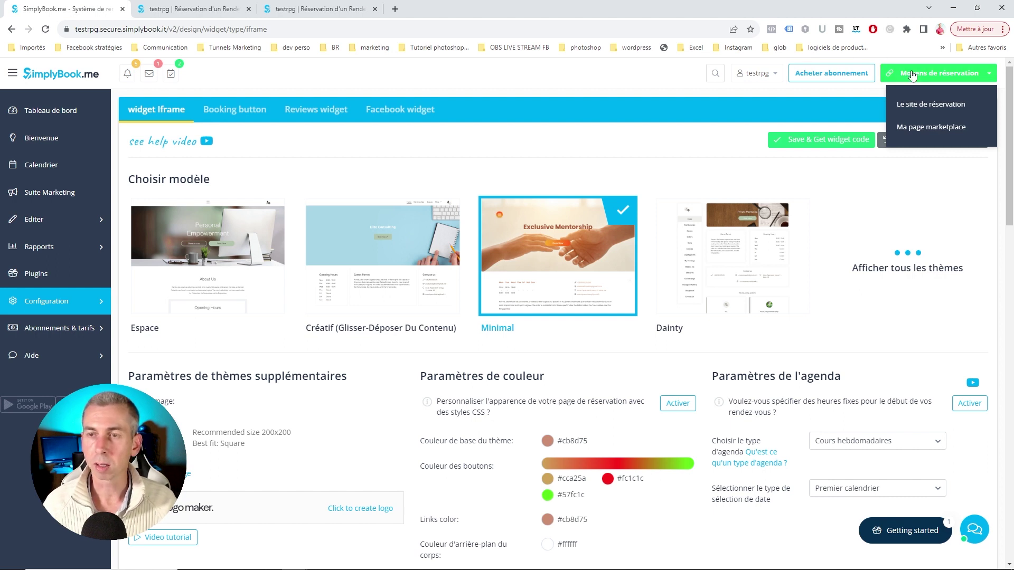
pyautogui.click(921, 104)
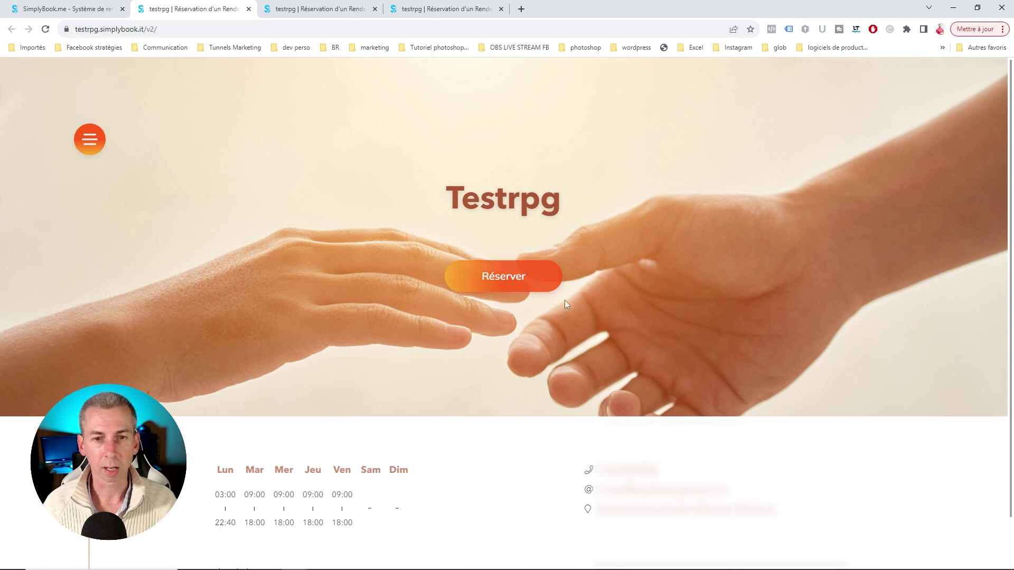
# Start a booking on the public site and look over its two services and the page address
pyautogui.scroll(-1, 539, 296)
pyautogui.click(511, 233)
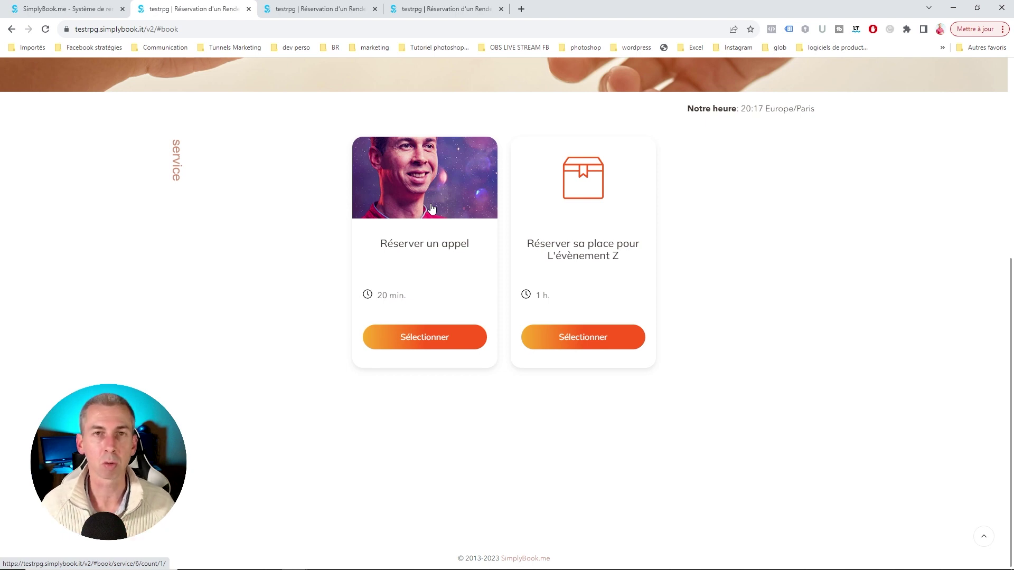
pyautogui.scroll(2, 432, 208)
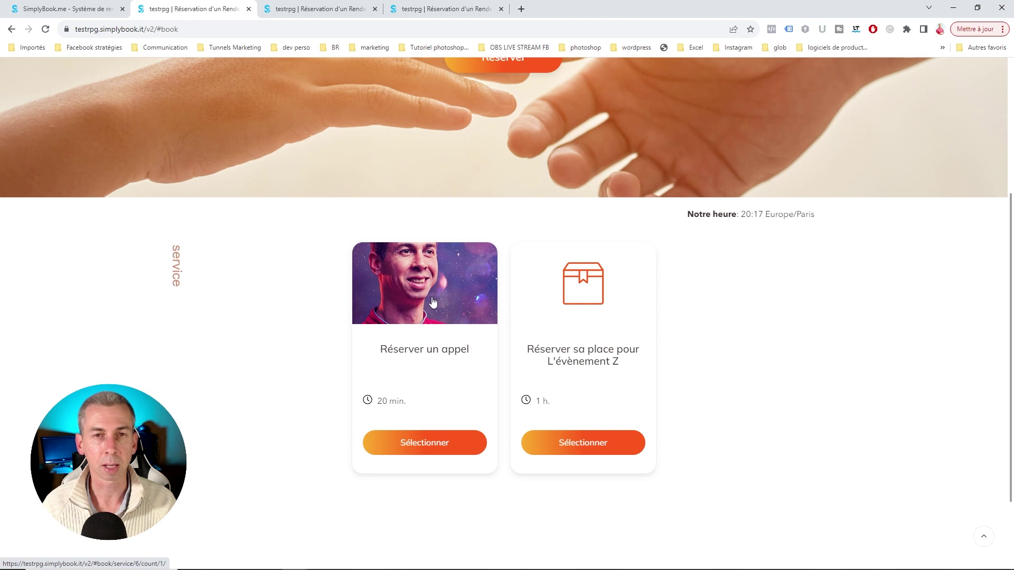
pyautogui.scroll(3, 472, 184)
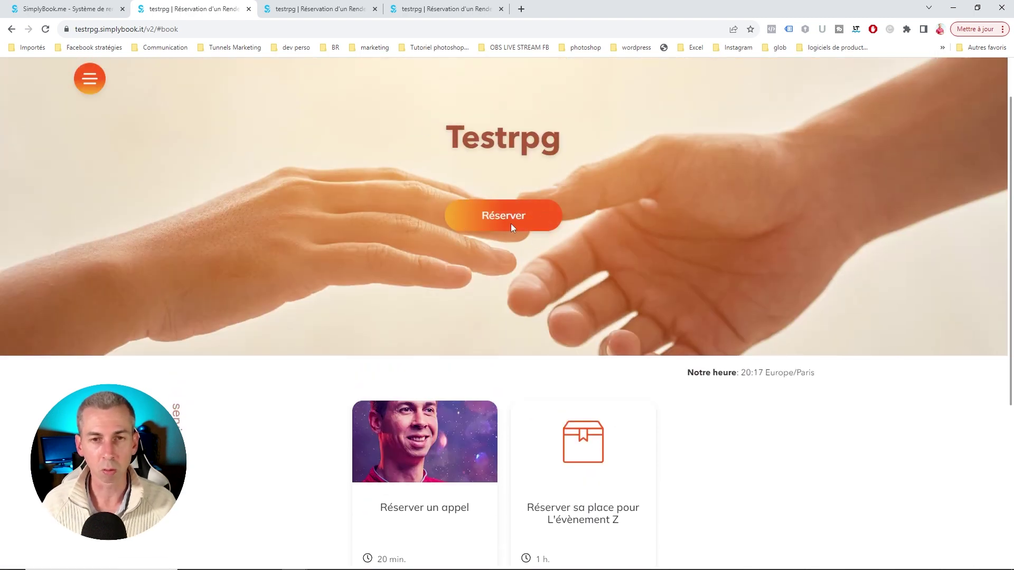
pyautogui.scroll(-3, 511, 227)
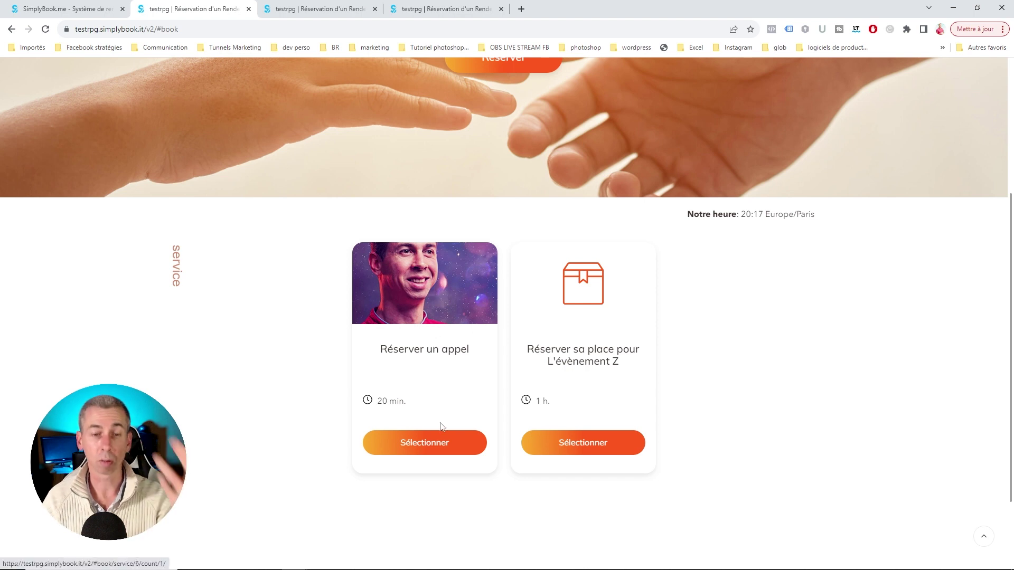
pyautogui.moveTo(193, 32); pyautogui.dragTo(68, 27)
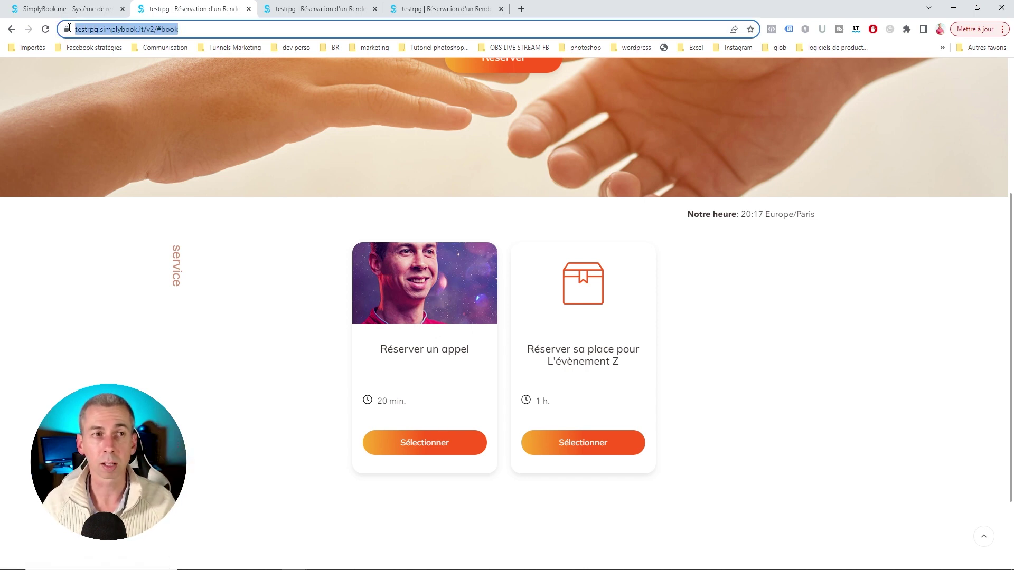
pyautogui.click(436, 228)
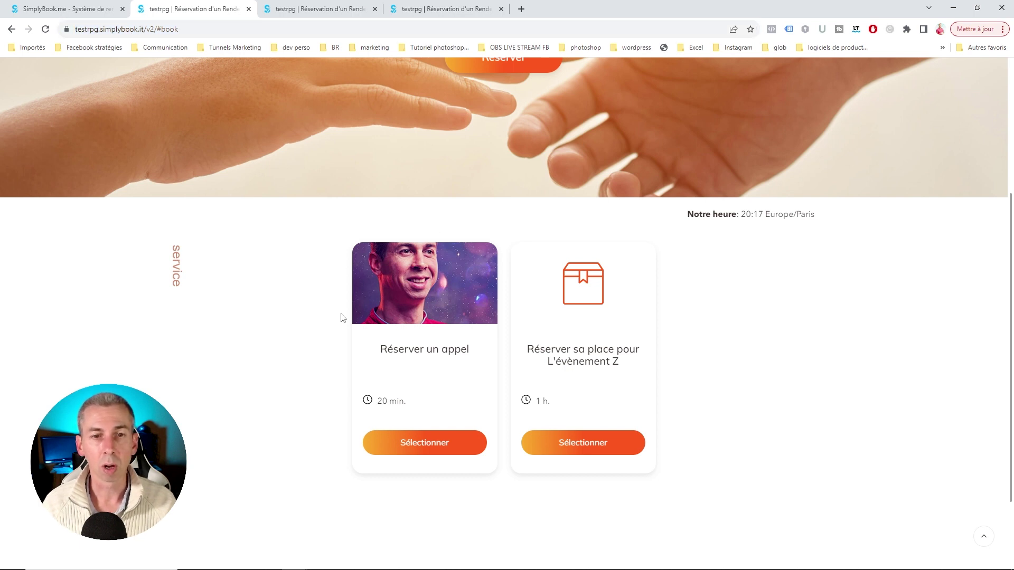
# Select the "Réserver un appel" service on the public site and look over its booking calendar and page header
pyautogui.click(438, 442)
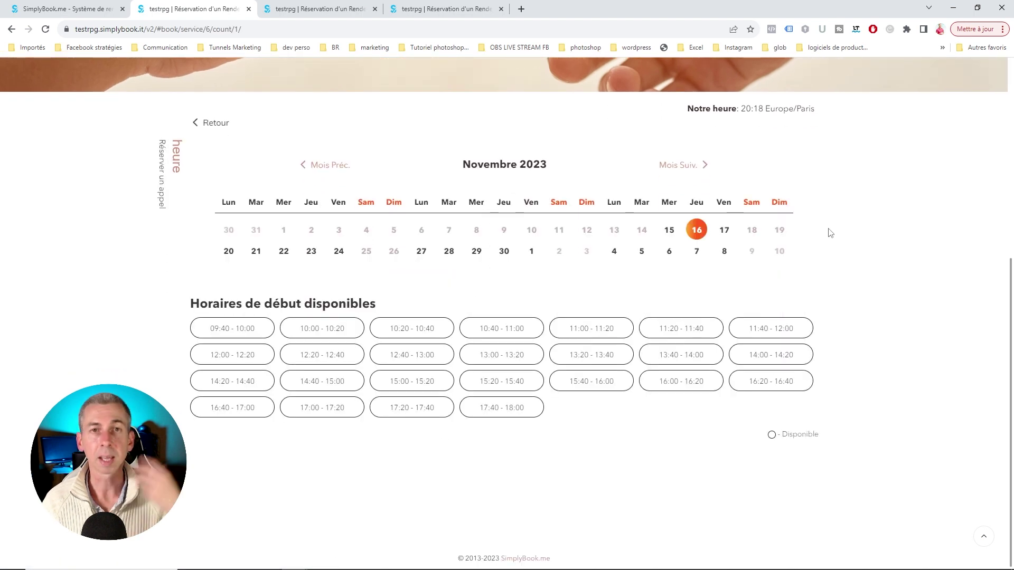
pyautogui.scroll(5, 830, 243)
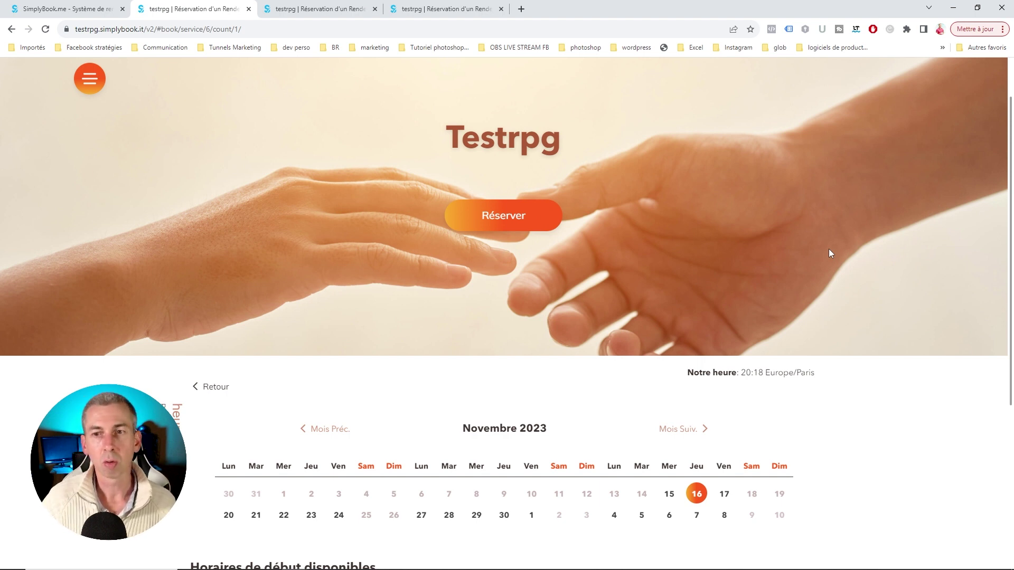
pyautogui.scroll(-2, 829, 249)
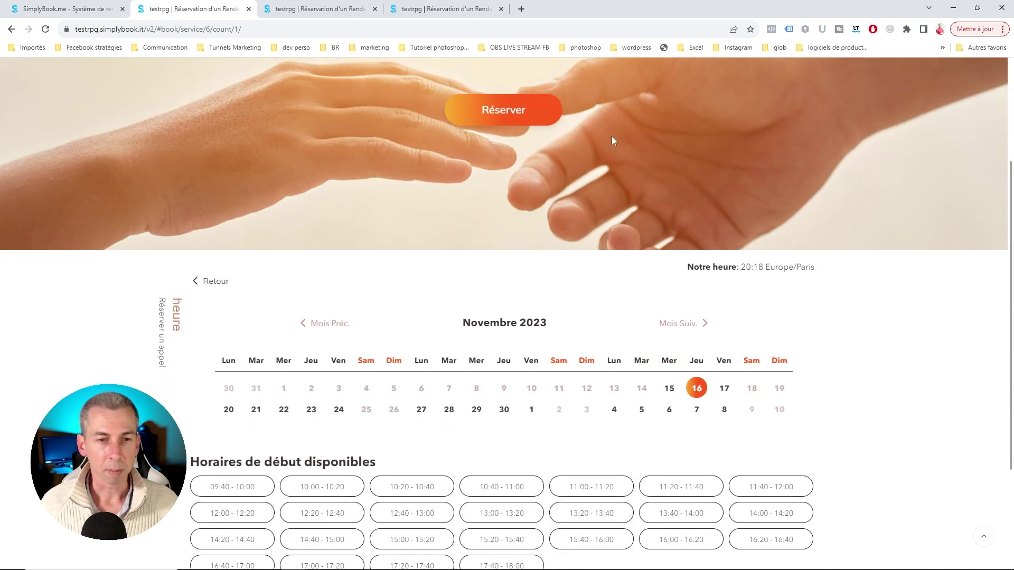
pyautogui.scroll(3, 447, 259)
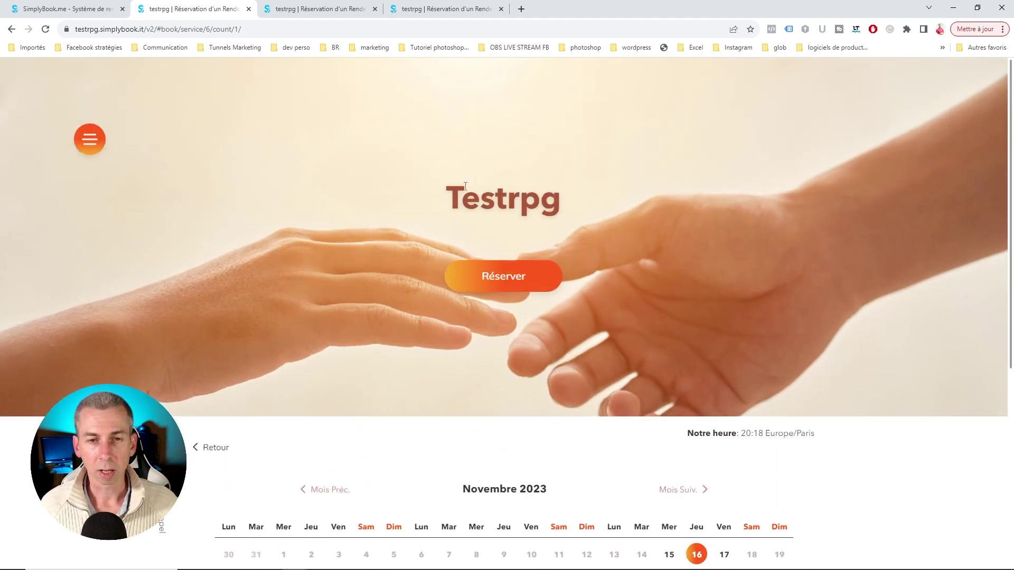
# Examine the site title, November calendar, available start times and page address for the "Réserver un appel" service
pyautogui.moveTo(449, 194); pyautogui.dragTo(572, 201)
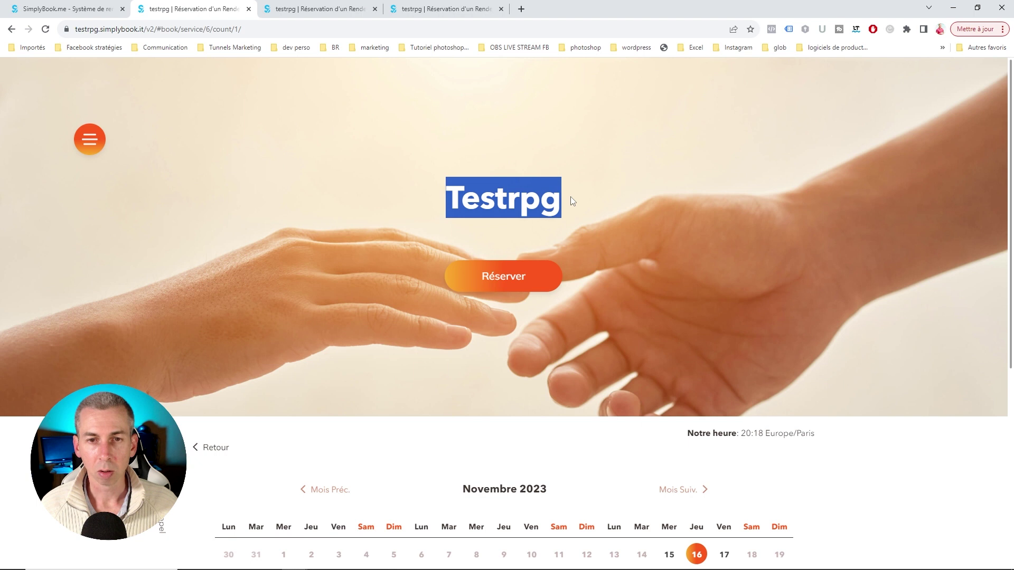
pyautogui.click(571, 197)
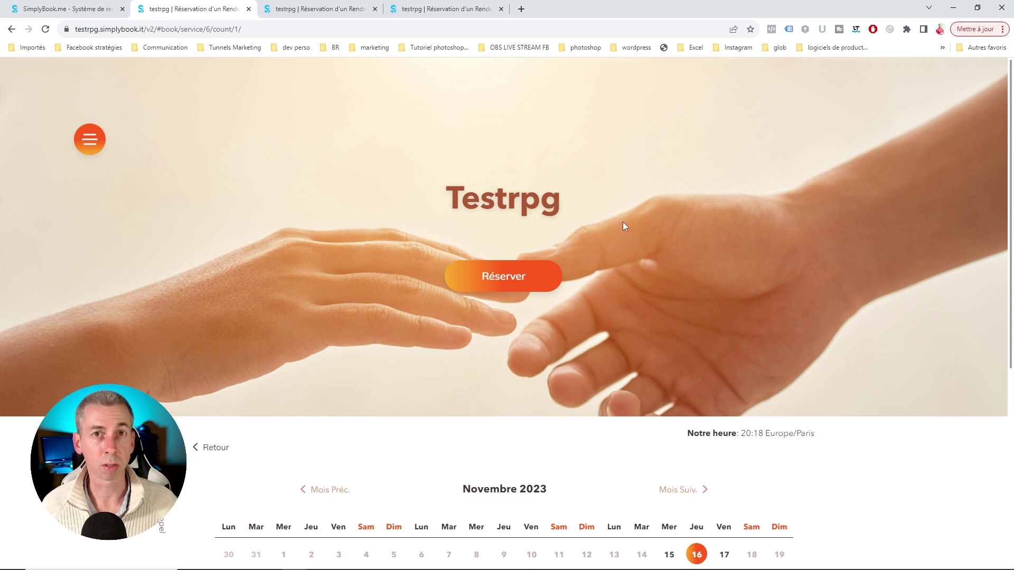
pyautogui.scroll(-6, 622, 226)
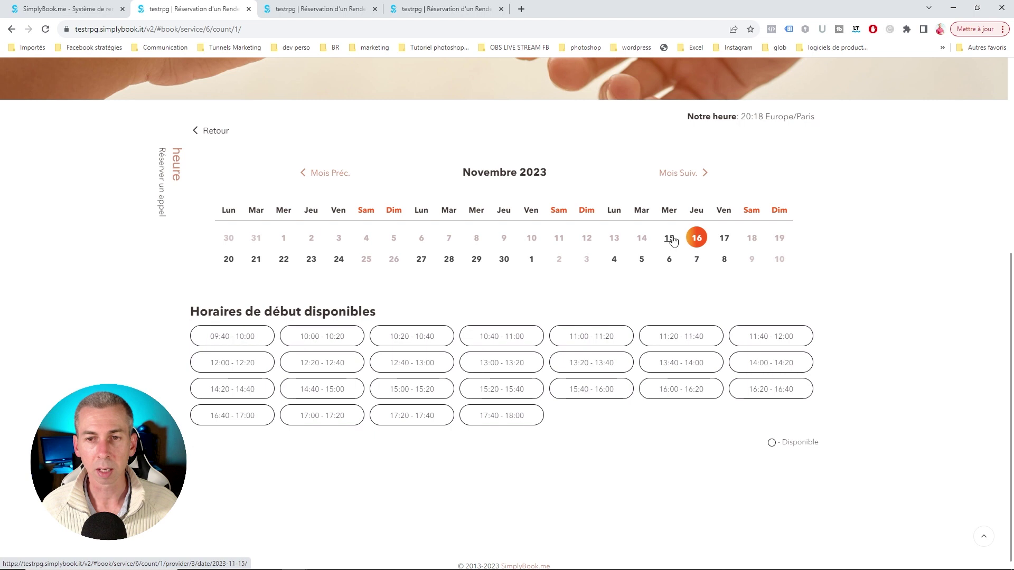
pyautogui.scroll(5, 517, 291)
pyautogui.scroll(1, 517, 291)
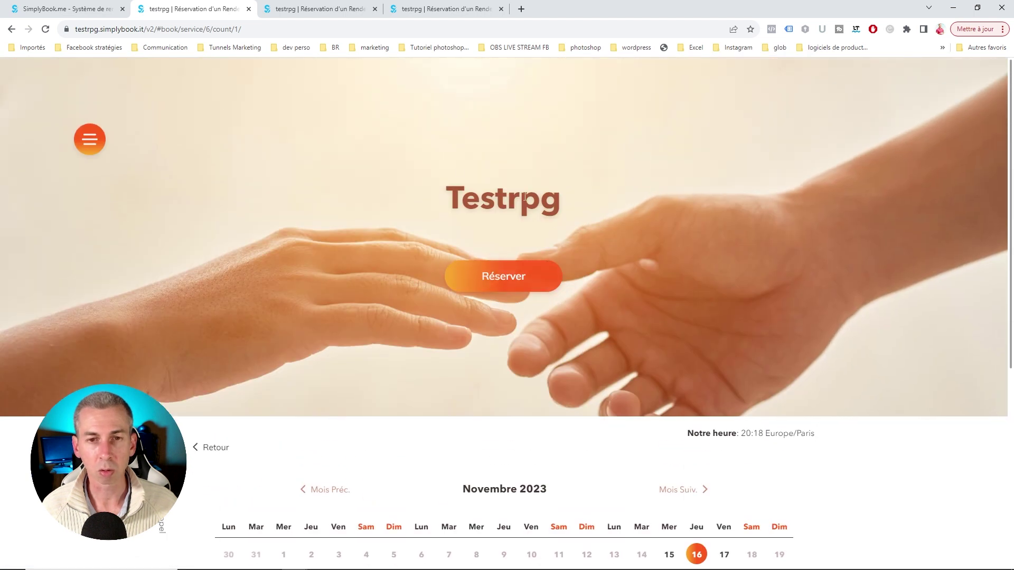
pyautogui.scroll(-3, 579, 201)
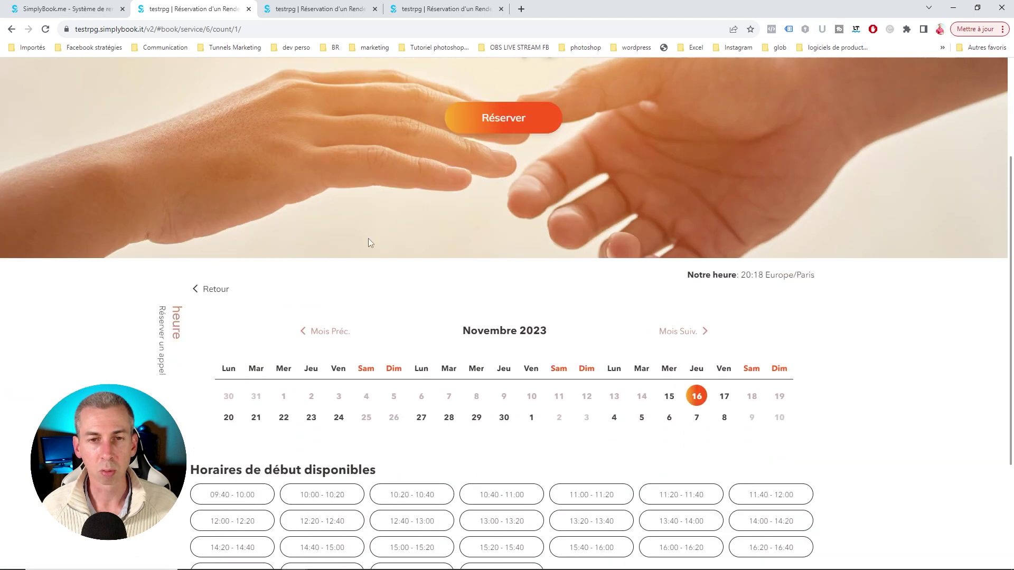
pyautogui.scroll(3, 565, 361)
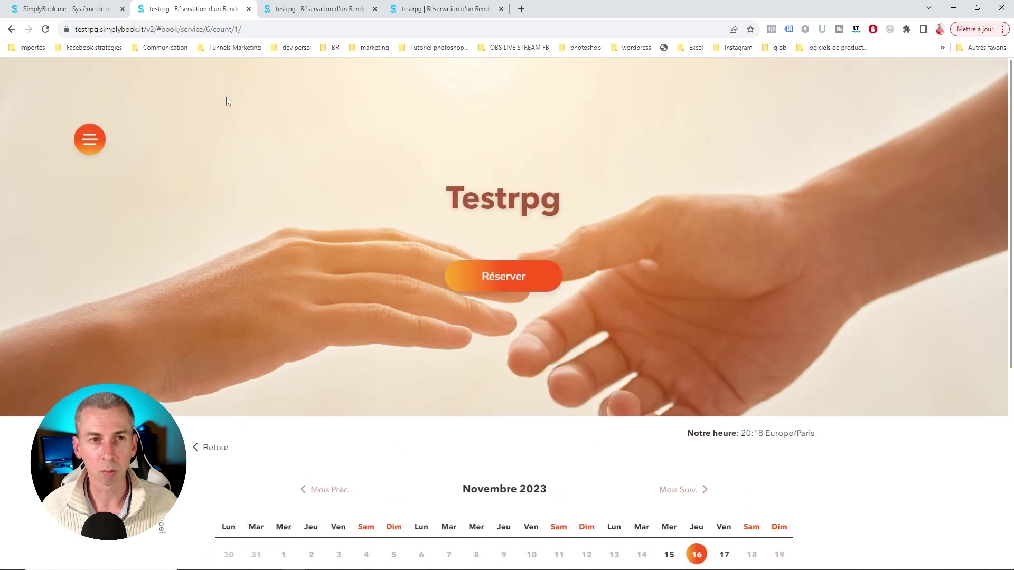
pyautogui.moveTo(243, 29); pyautogui.dragTo(73, 29)
pyautogui.click(488, 120)
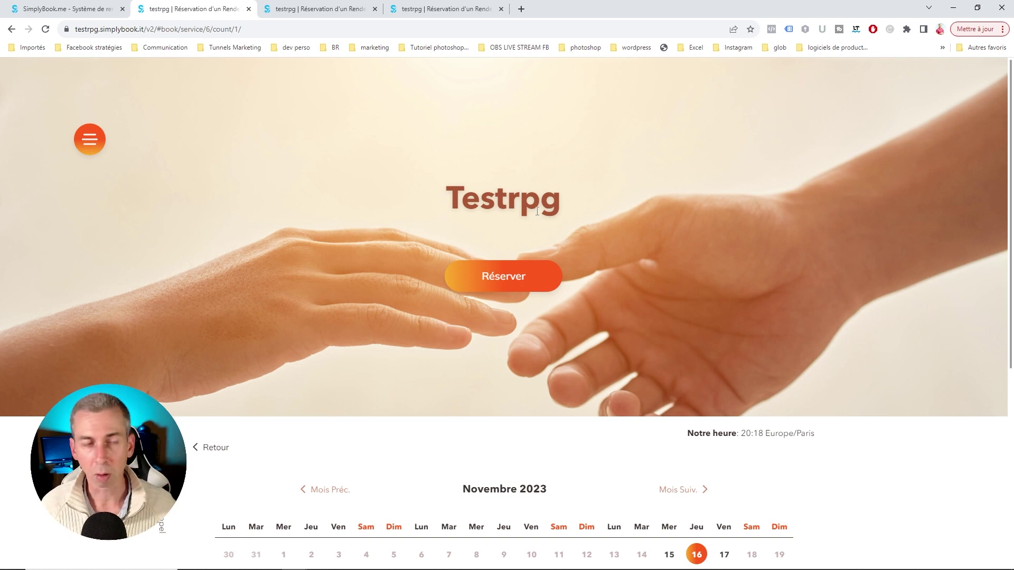
pyautogui.scroll(-2, 445, 211)
pyautogui.scroll(2, 445, 211)
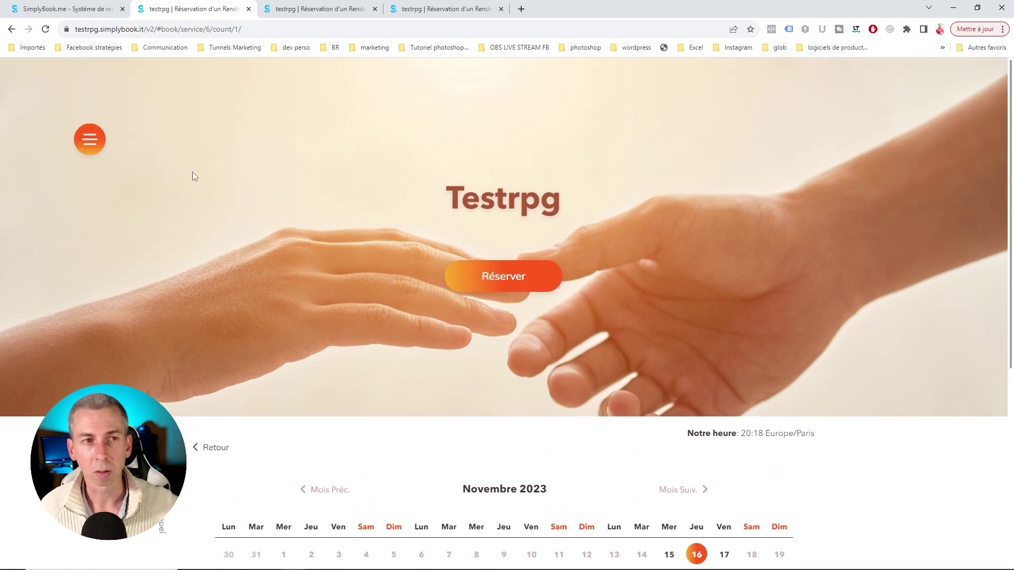
# Return to the service choice, select "Réserver sa place pour L'évènement Z" and look over its calendar and page address
pyautogui.click(12, 29)
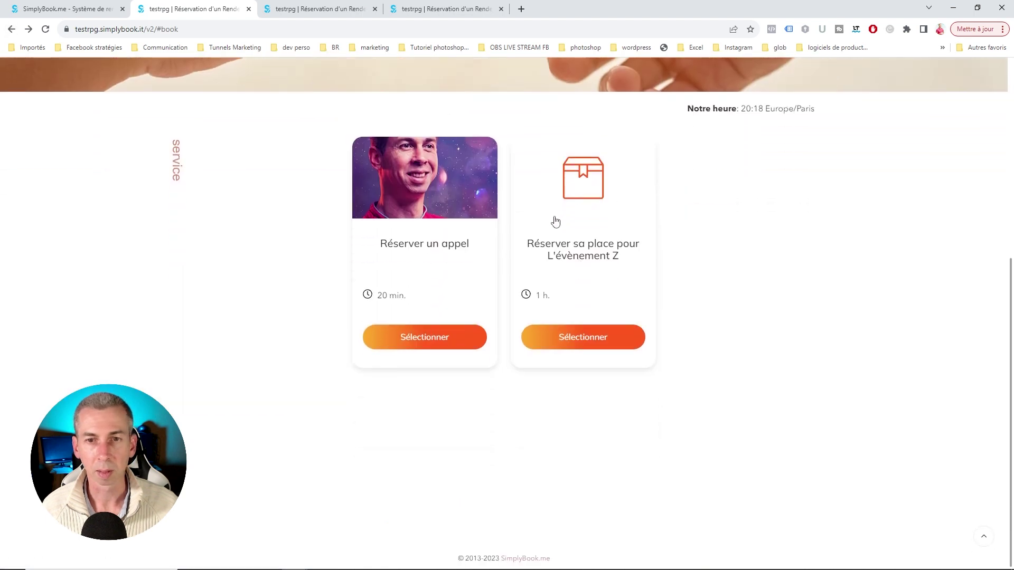
pyautogui.click(580, 212)
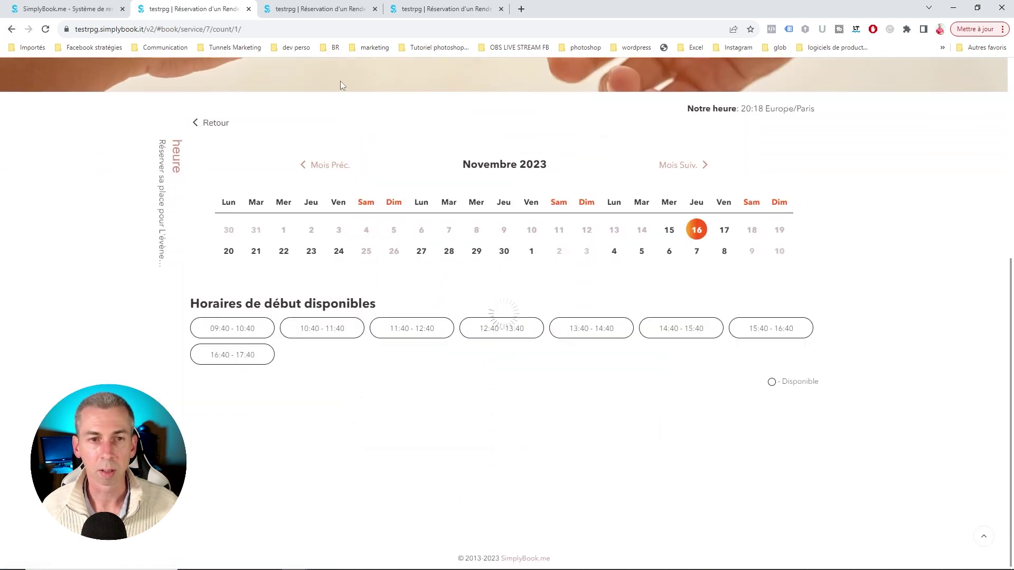
pyautogui.moveTo(246, 30); pyautogui.dragTo(74, 30)
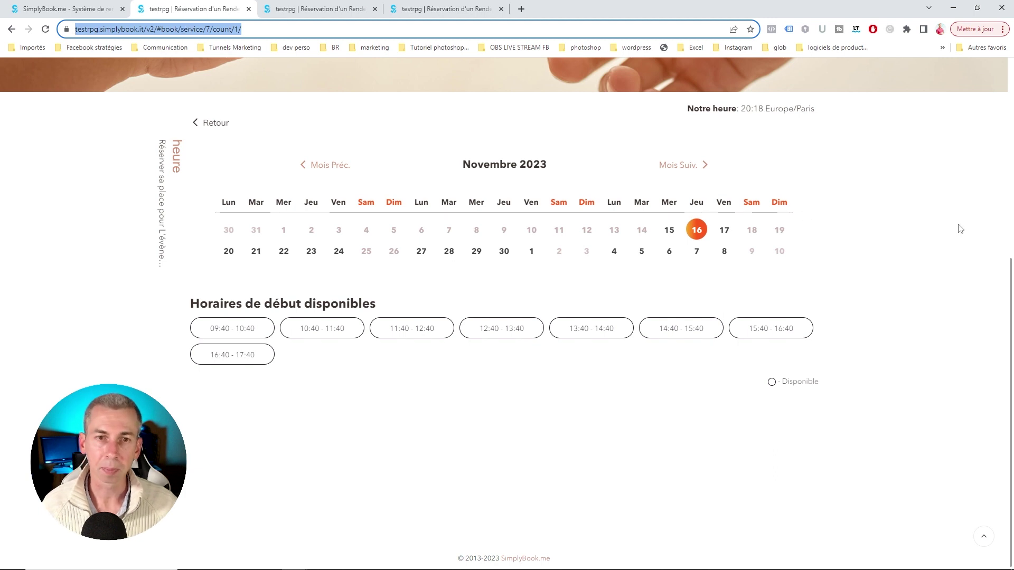
pyautogui.scroll(5, 881, 259)
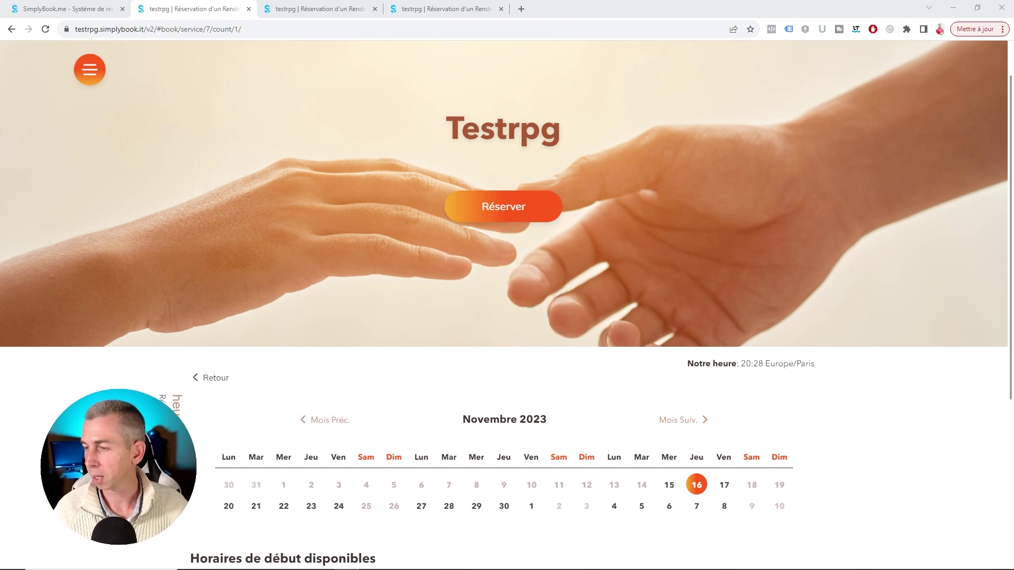
# Return to the SimplyBook.me administration in full screen and open the "Réserver un appel" service for editing
pyautogui.click(73, 9)
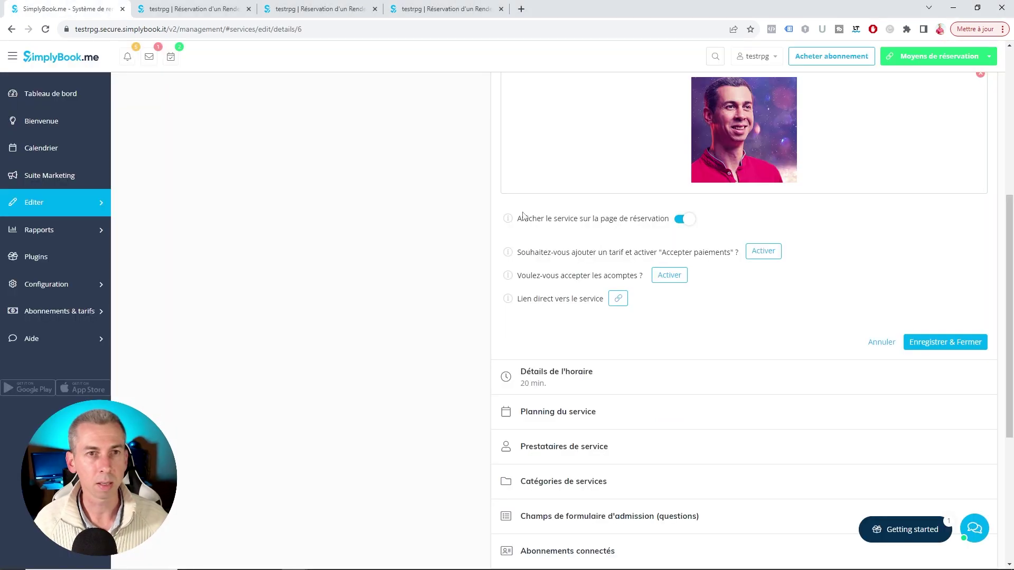
pyautogui.press('F11')
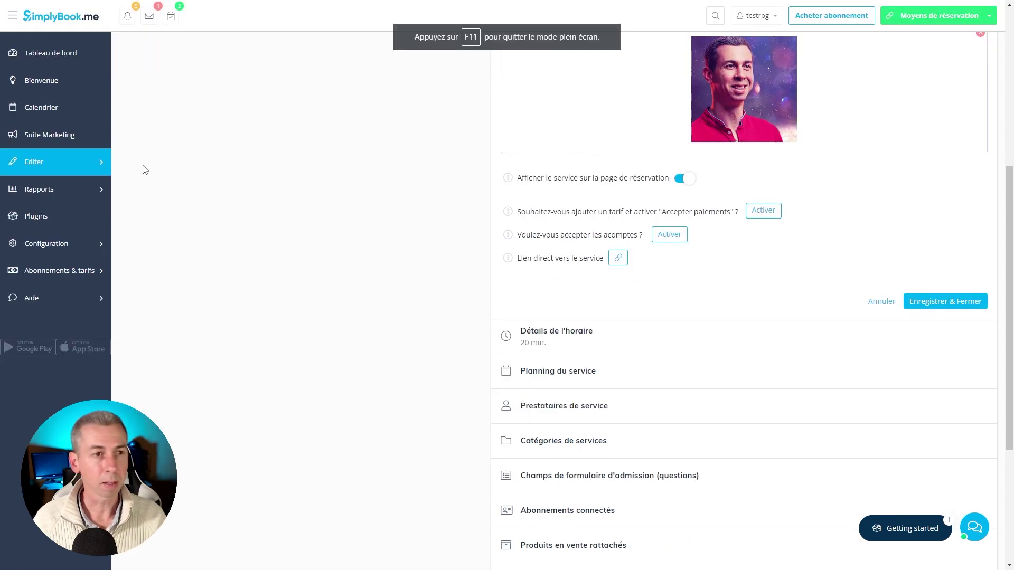
pyautogui.click(71, 161)
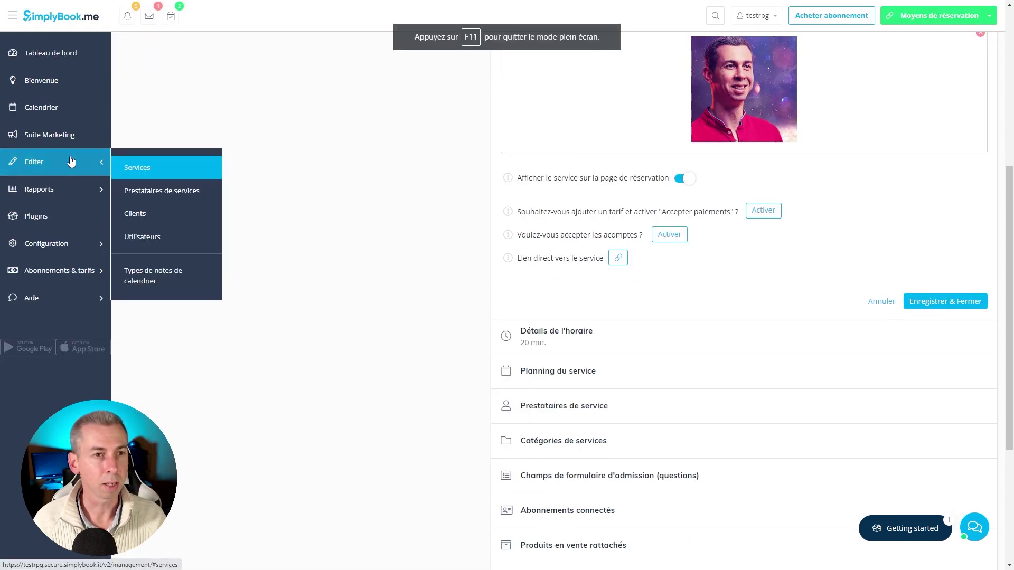
pyautogui.click(148, 170)
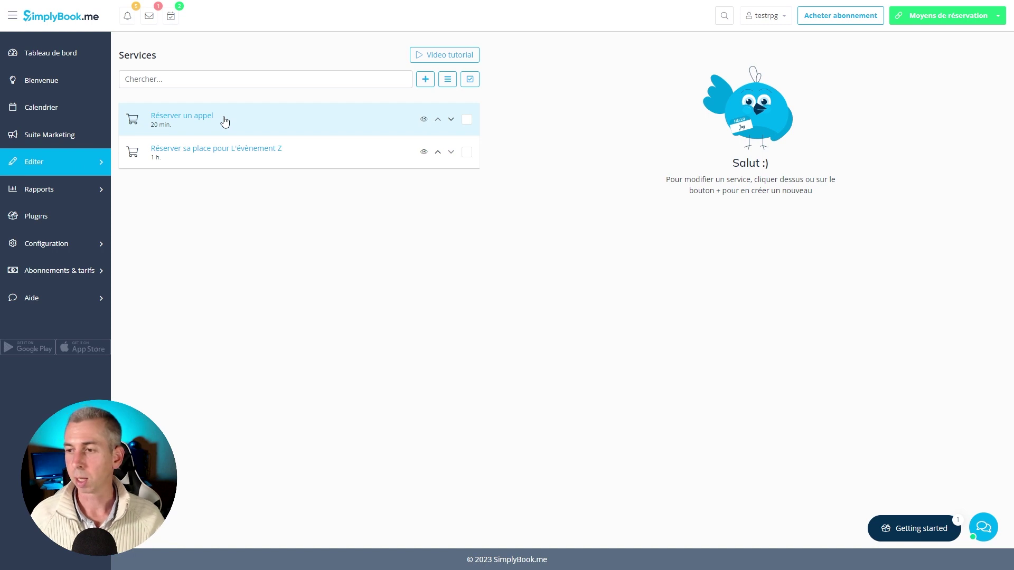
pyautogui.click(264, 127)
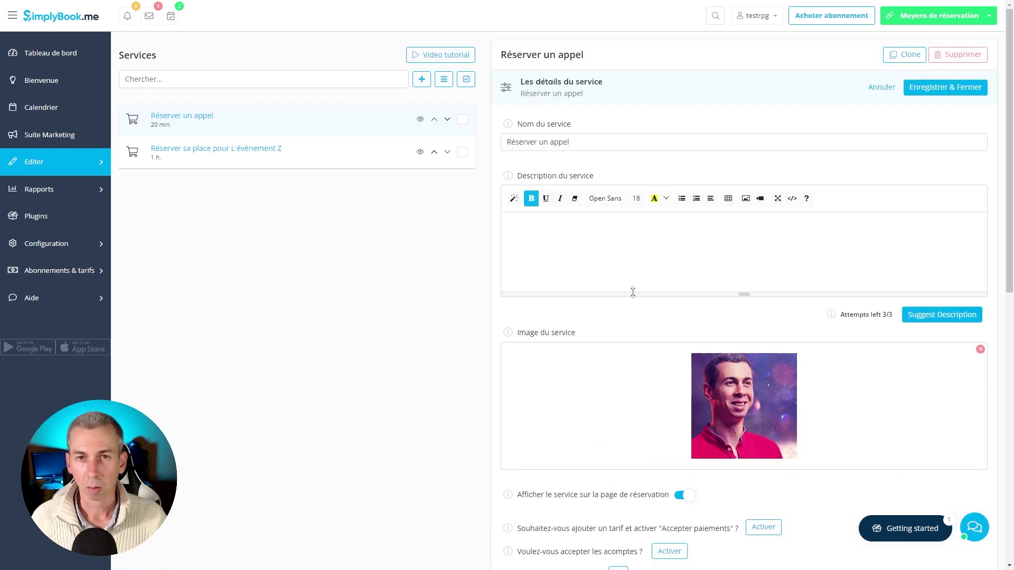
# Activate pricing and payment acceptance for the "Réserver un appel" service, look over its price and tax fields, and save
pyautogui.scroll(-3, 632, 292)
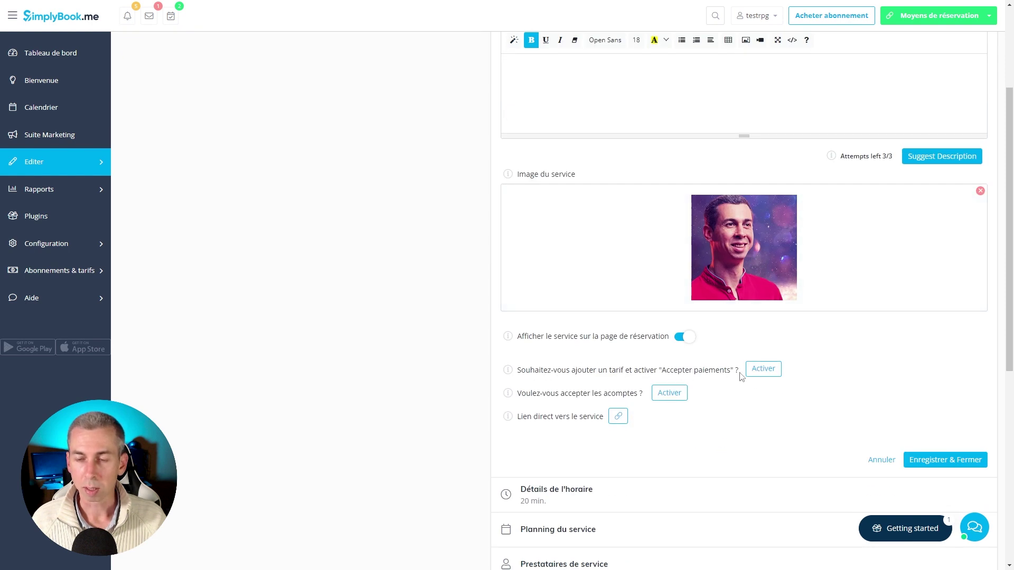
pyautogui.click(773, 374)
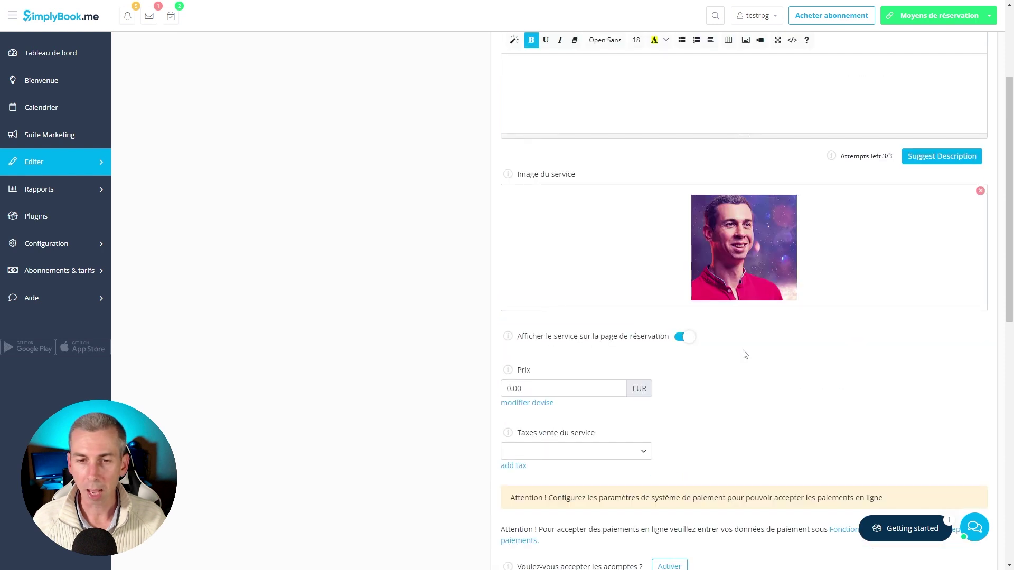
pyautogui.scroll(-2, 729, 354)
pyautogui.click(539, 283)
pyautogui.scroll(-1, 736, 328)
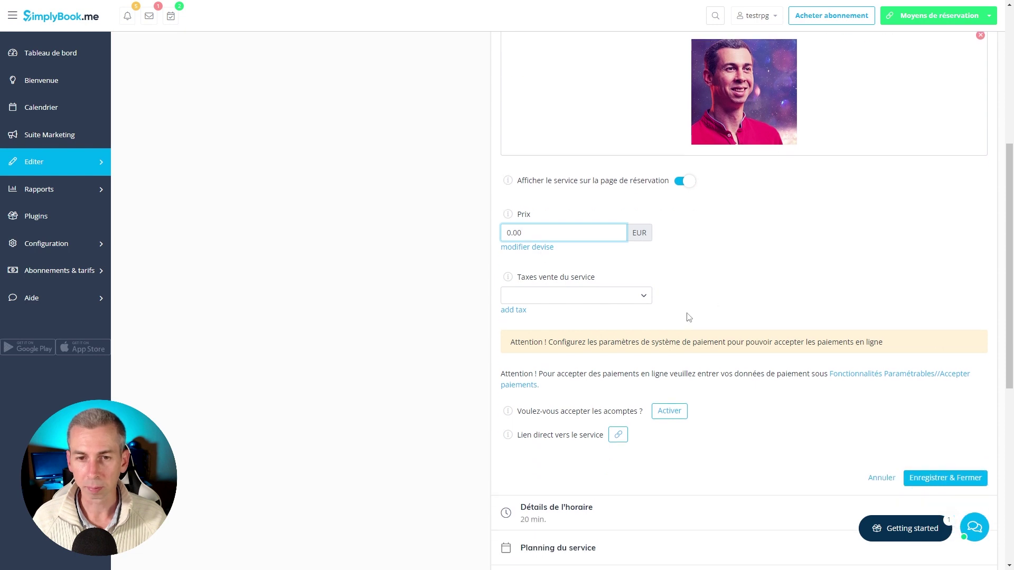
pyautogui.click(607, 297)
pyautogui.click(639, 295)
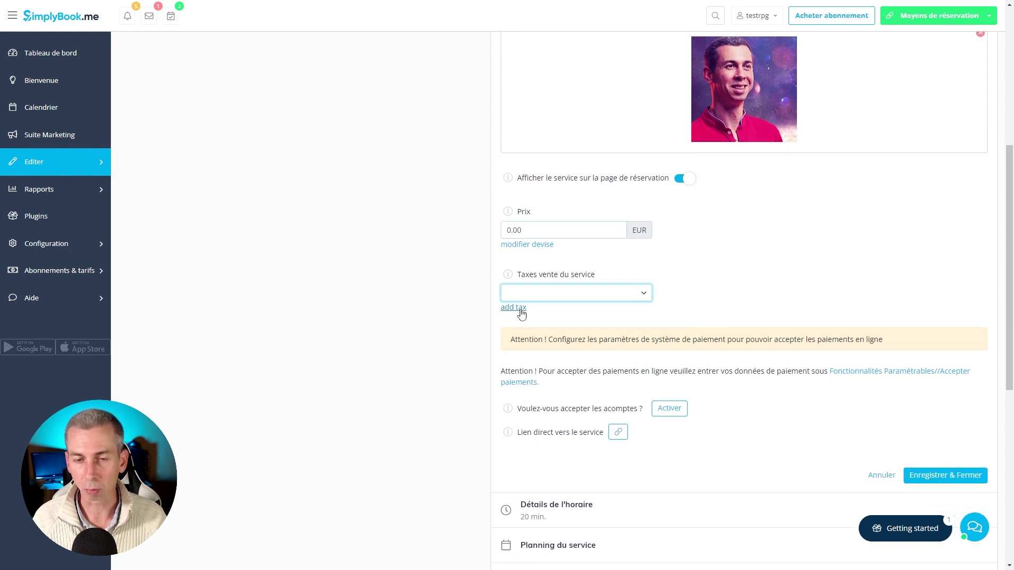
pyautogui.click(738, 292)
pyautogui.scroll(-1, 681, 285)
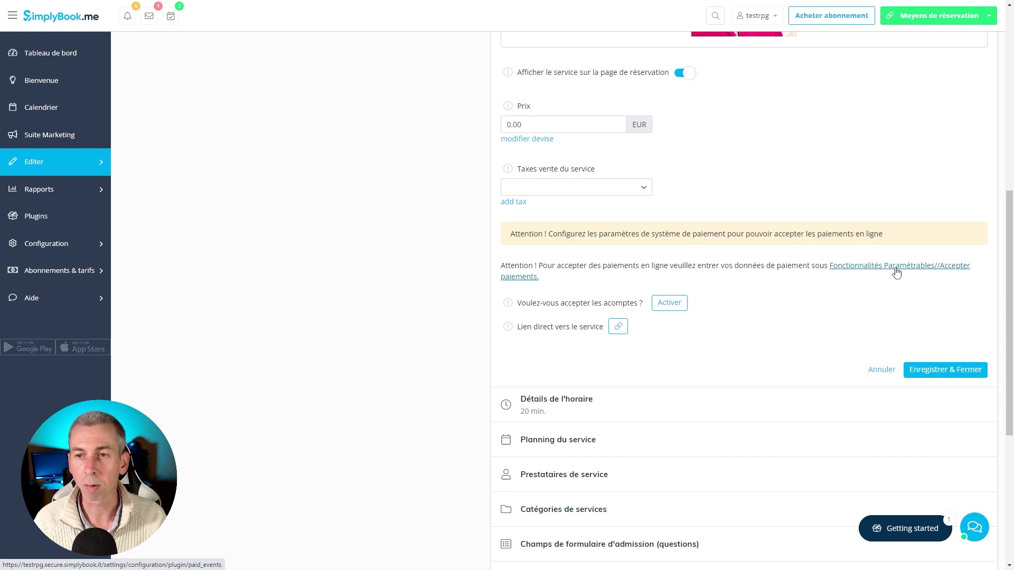
pyautogui.click(918, 369)
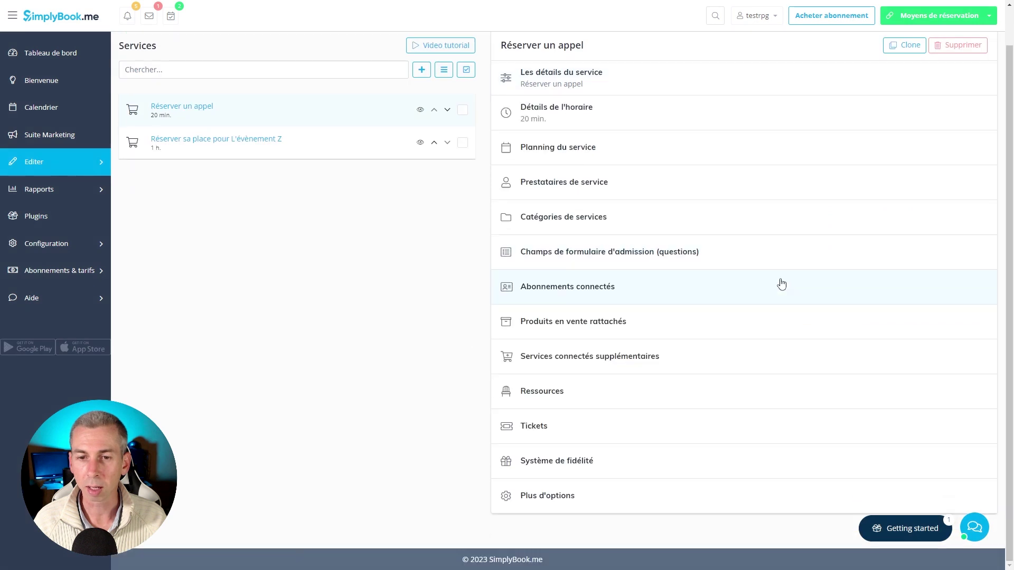
# Check the service's assigned providers, then reopen its details and follow the link to the "Accepter paiements" feature
pyautogui.click(593, 183)
pyautogui.scroll(3, 602, 124)
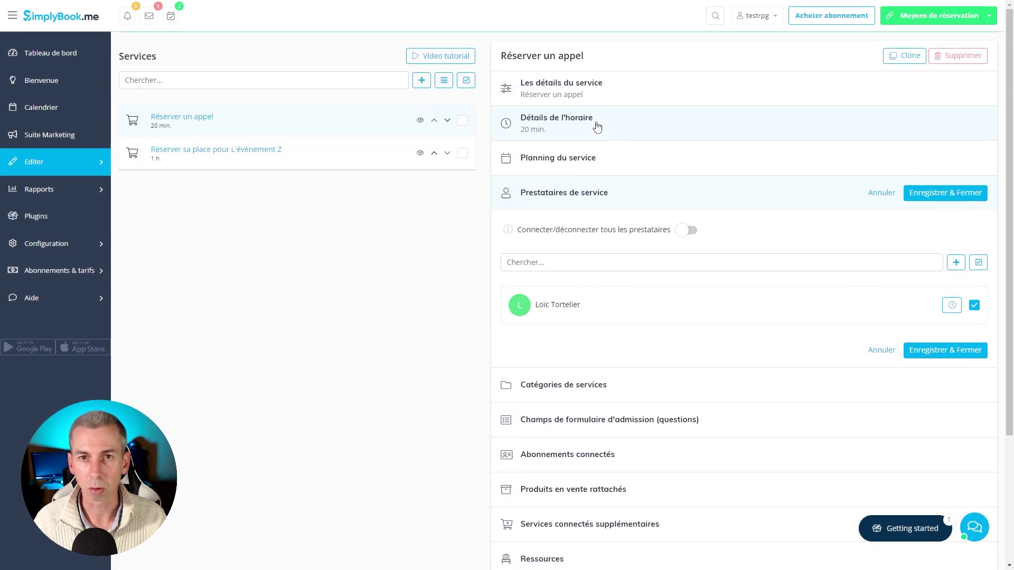
pyautogui.click(580, 92)
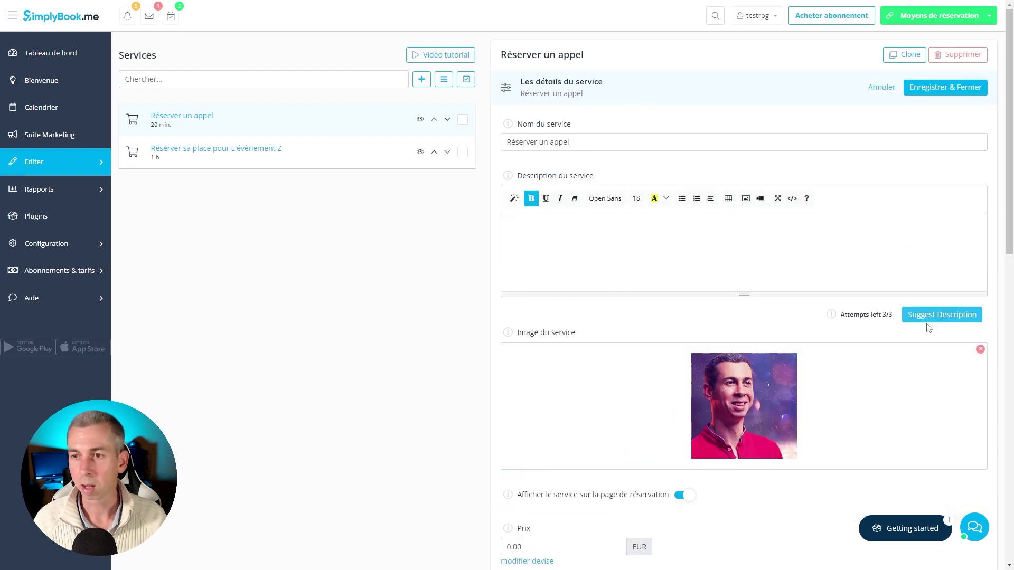
pyautogui.scroll(-3, 626, 260)
pyautogui.scroll(-3, 627, 260)
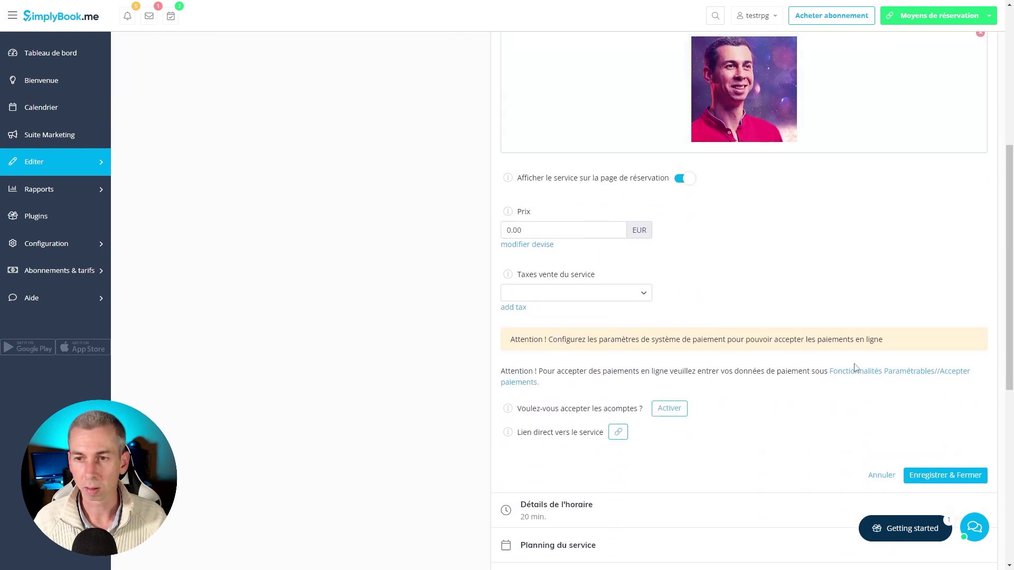
pyautogui.click(872, 372)
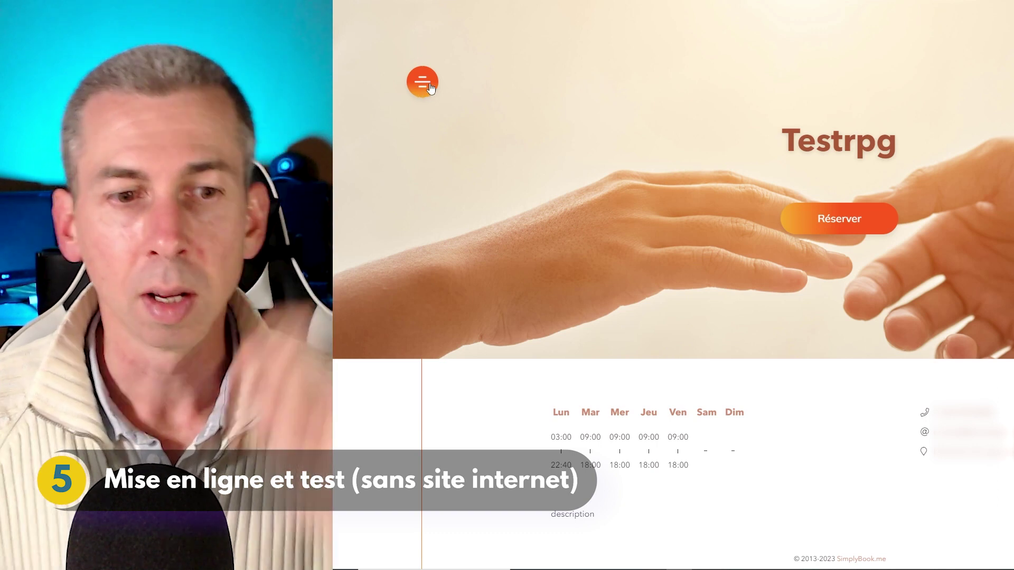
# View the navigation menu entries of the public booking site and close the menu
pyautogui.click(429, 86)
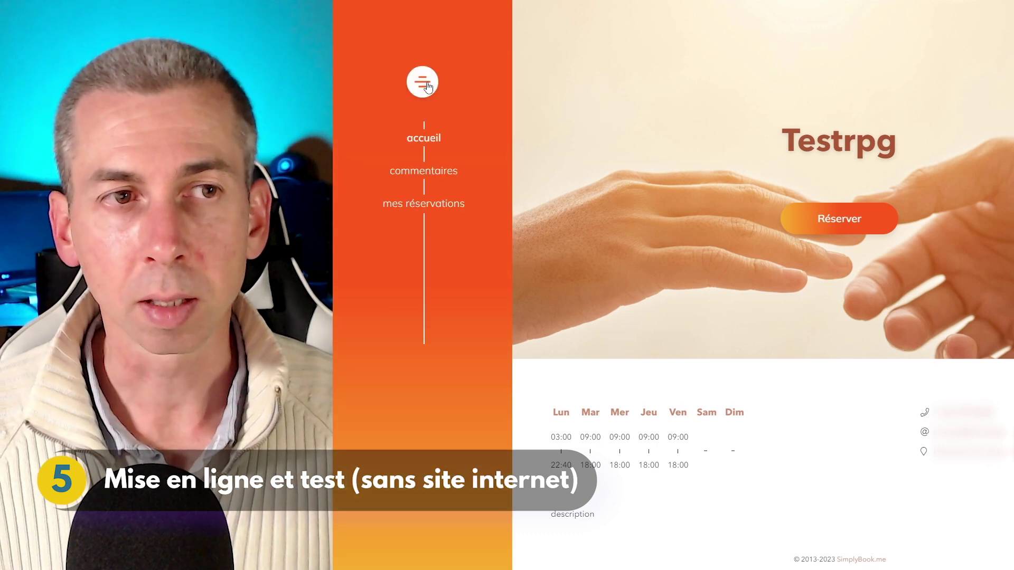
pyautogui.click(427, 83)
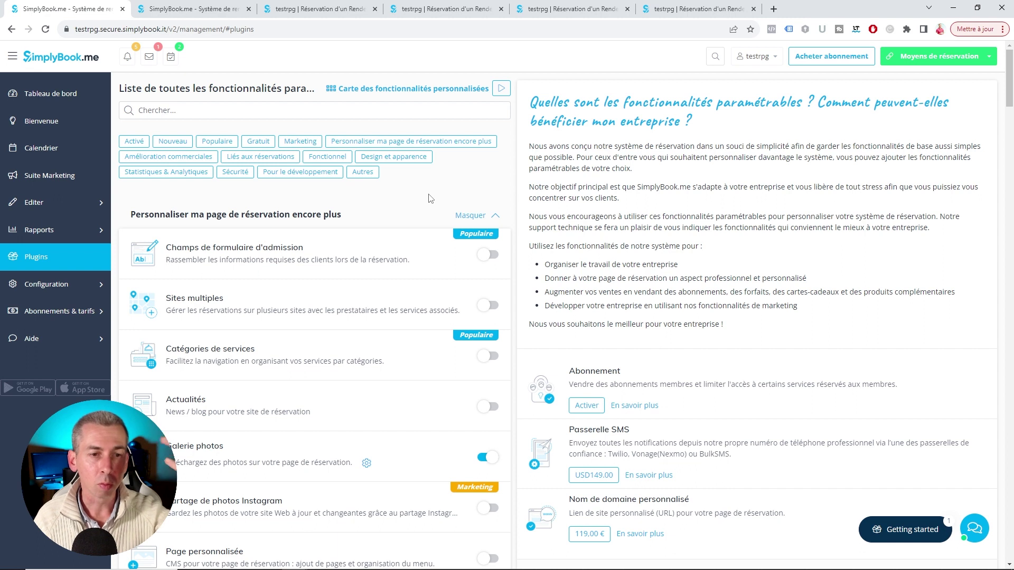
# Look through the list of all plugins, then filter it by "Nouveau" and look over the new features
pyautogui.scroll(-4, 394, 226)
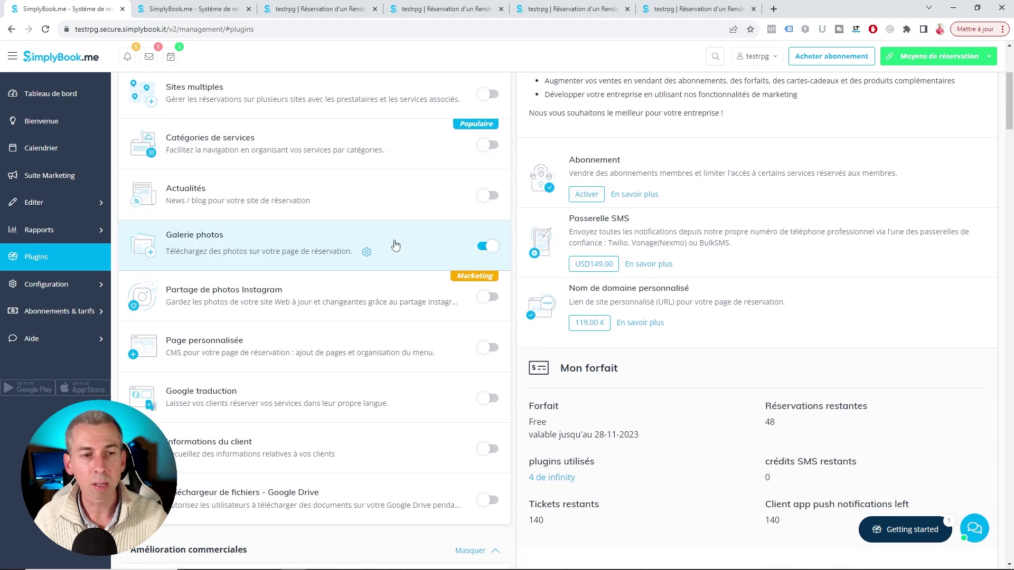
pyautogui.scroll(1, 396, 245)
pyautogui.scroll(4, 395, 245)
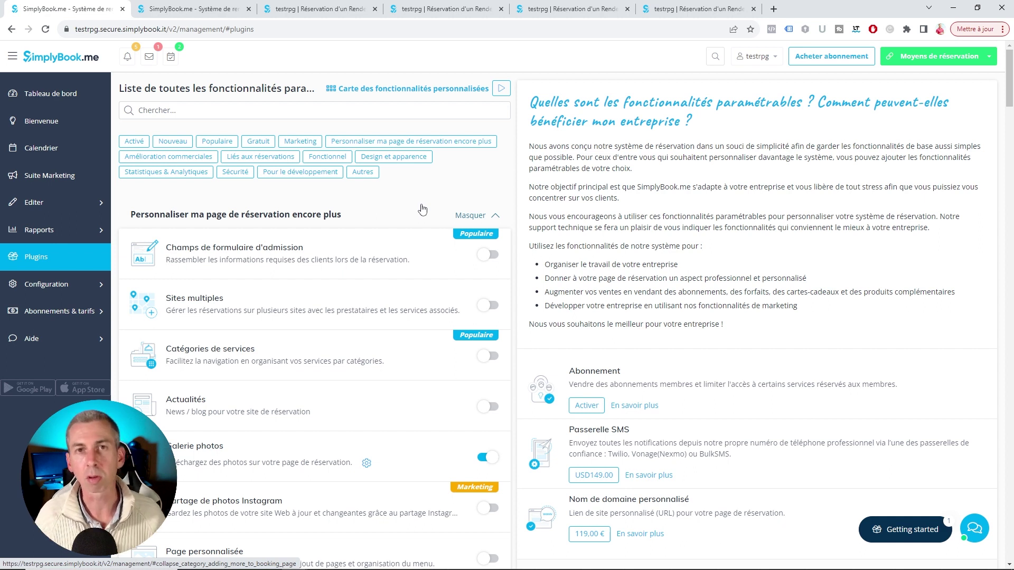
pyautogui.scroll(-1, 343, 227)
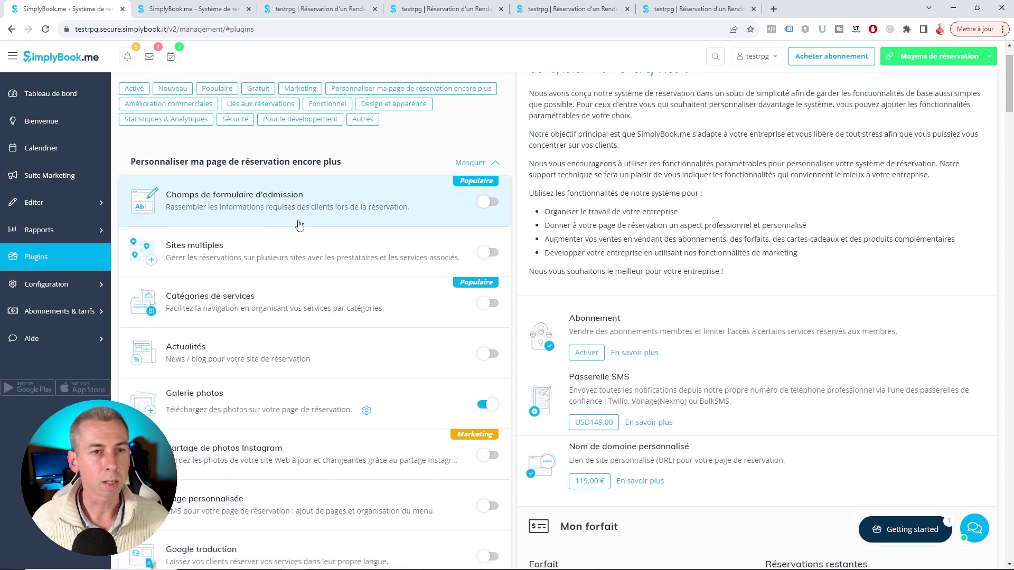
pyautogui.scroll(1, 311, 219)
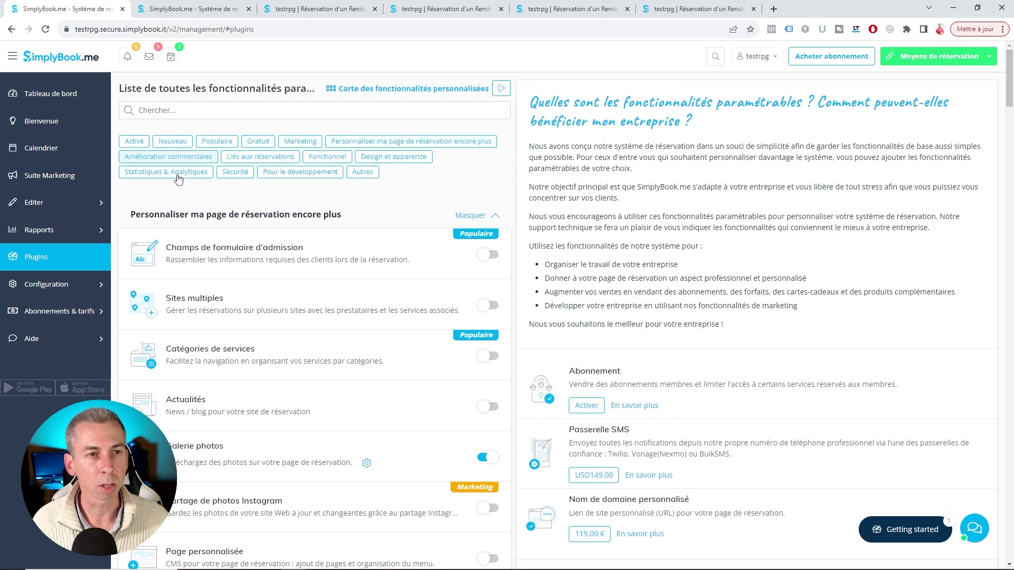
pyautogui.click(176, 146)
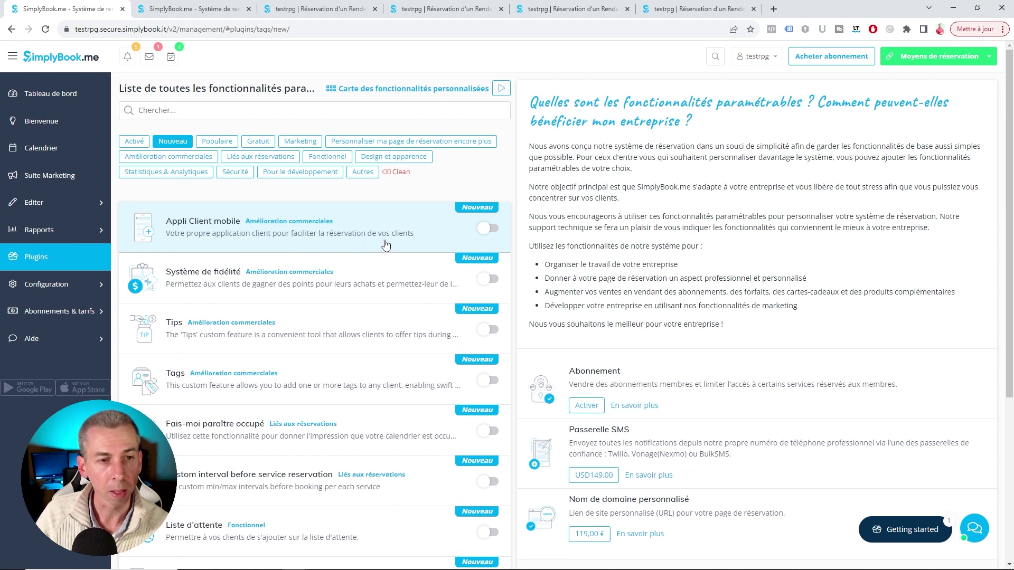
pyautogui.scroll(-1, 207, 276)
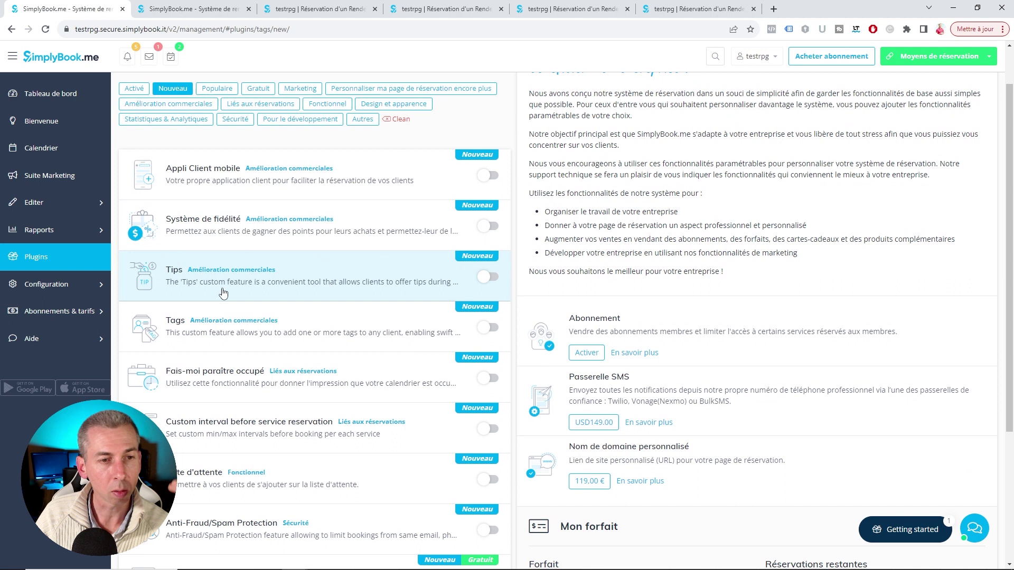
# Look through the list of new features, from "Appli Client mobile" down to "Line Liff"
pyautogui.scroll(-1, 287, 279)
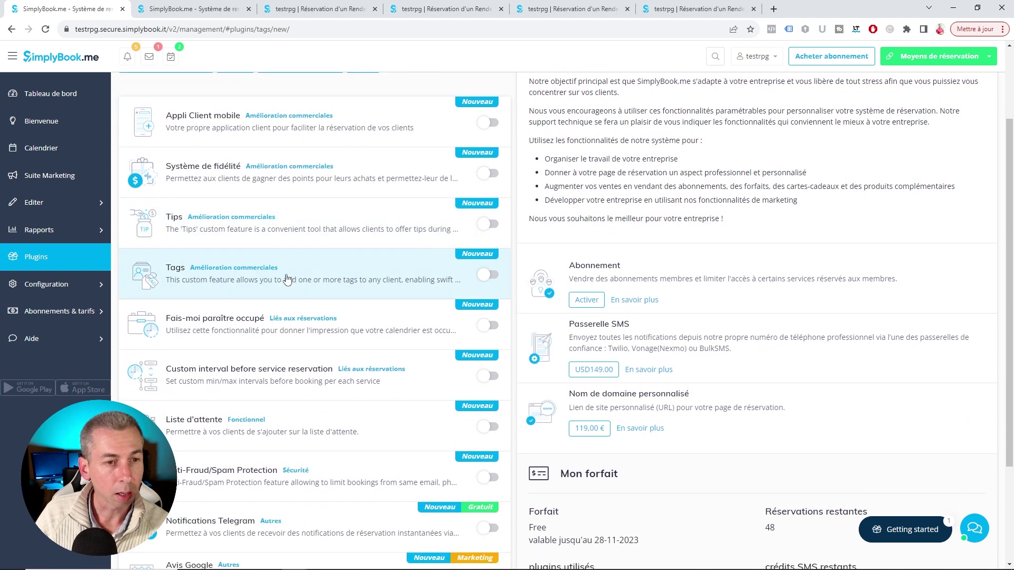
pyautogui.scroll(-1, 322, 283)
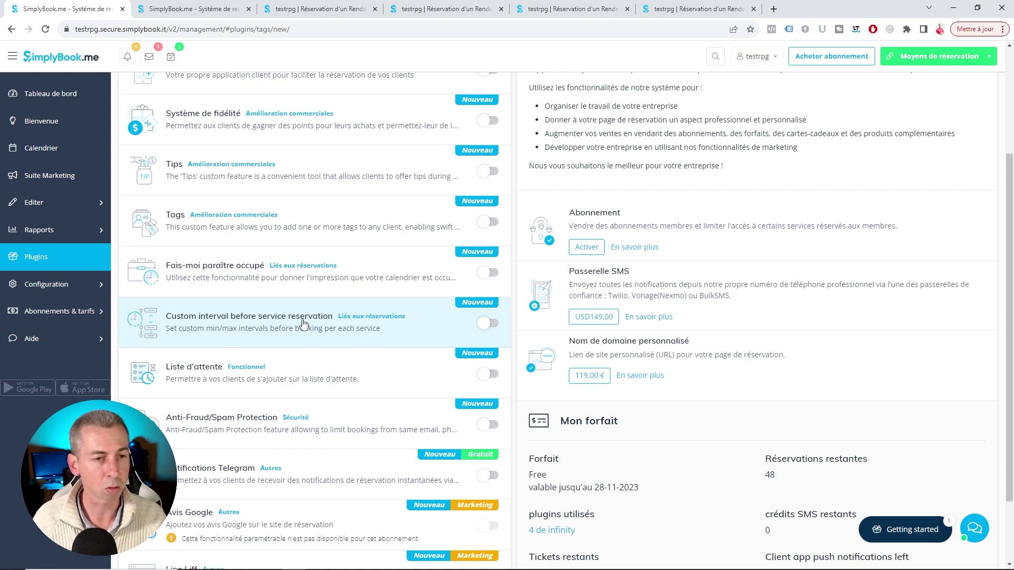
pyautogui.scroll(-1, 316, 324)
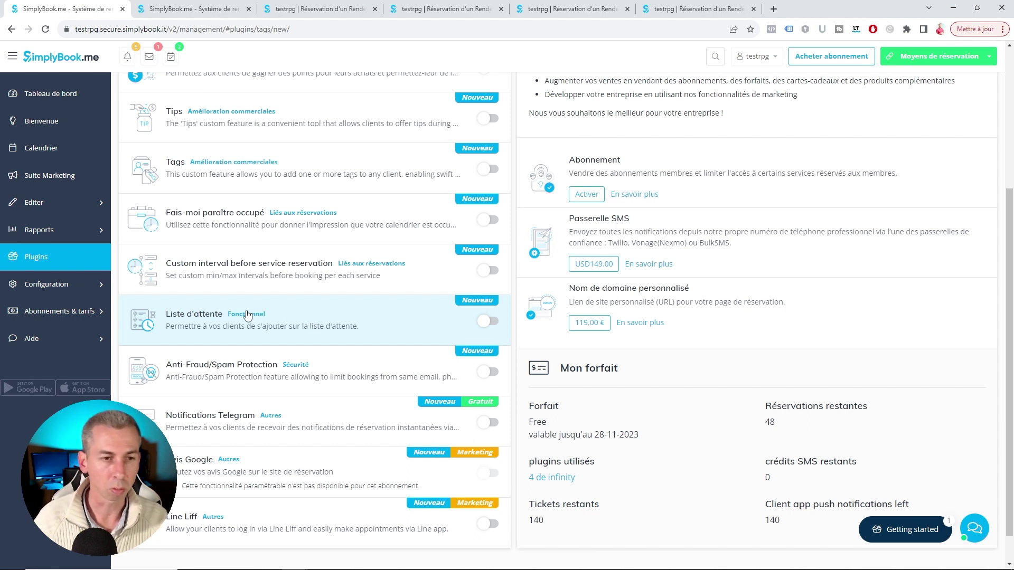
pyautogui.scroll(-1, 262, 326)
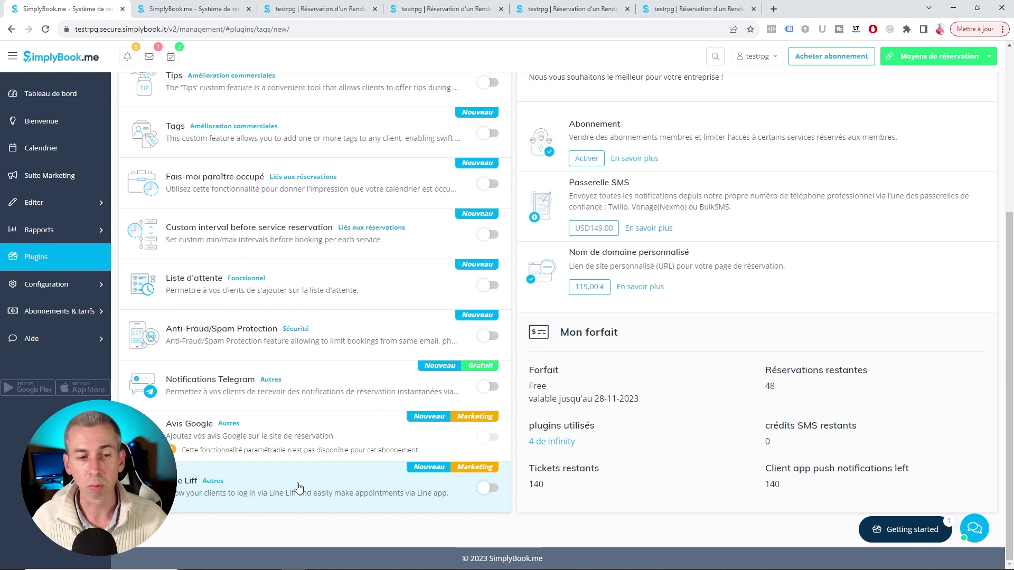
pyautogui.scroll(5, 357, 256)
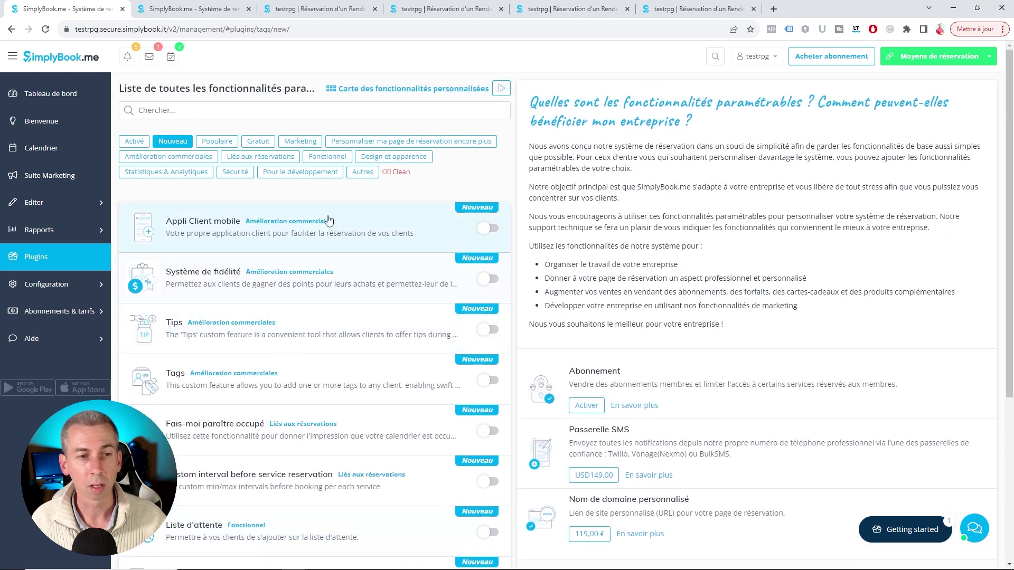
pyautogui.scroll(-1, 349, 256)
pyautogui.scroll(-5, 350, 256)
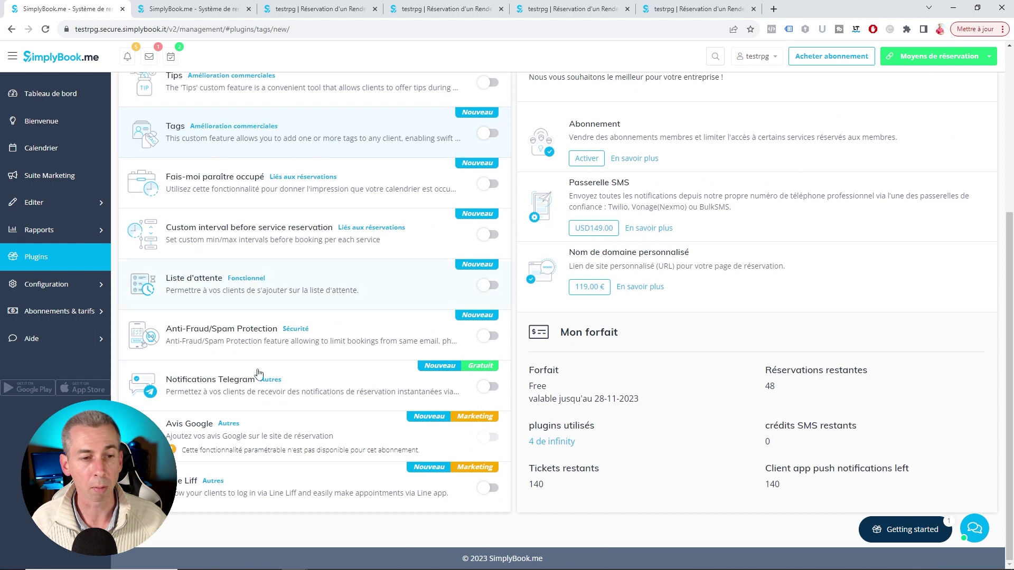
# Read the descriptions of the "Avis Google" and "Système de fidélité" features
pyautogui.click(278, 434)
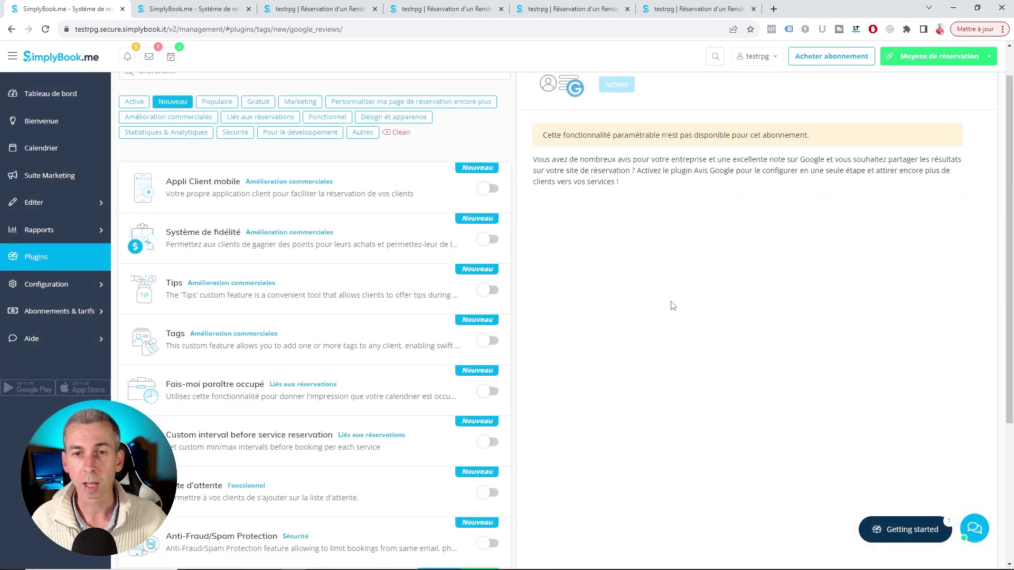
pyautogui.moveTo(534, 159); pyautogui.dragTo(641, 187)
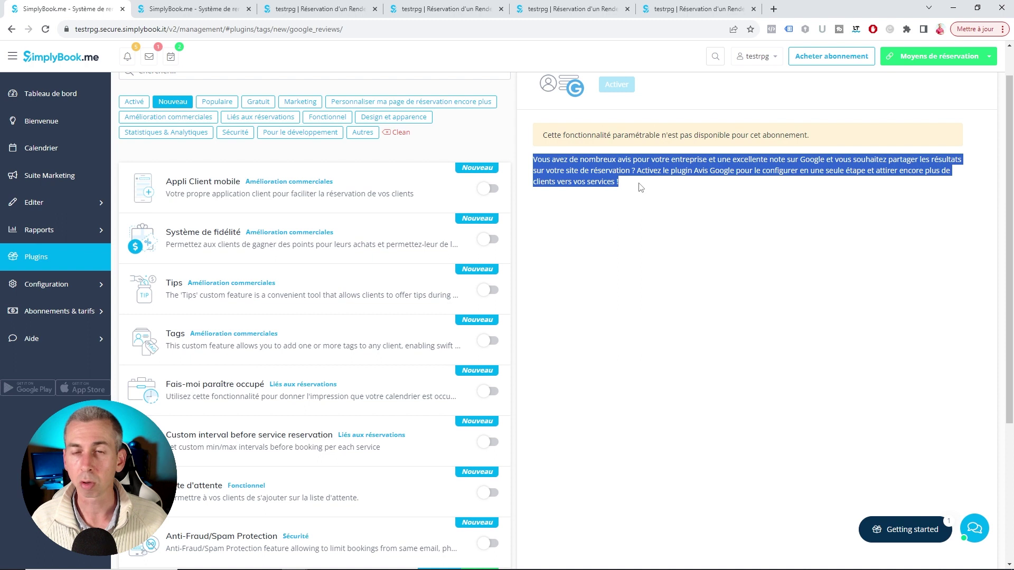
pyautogui.click(358, 246)
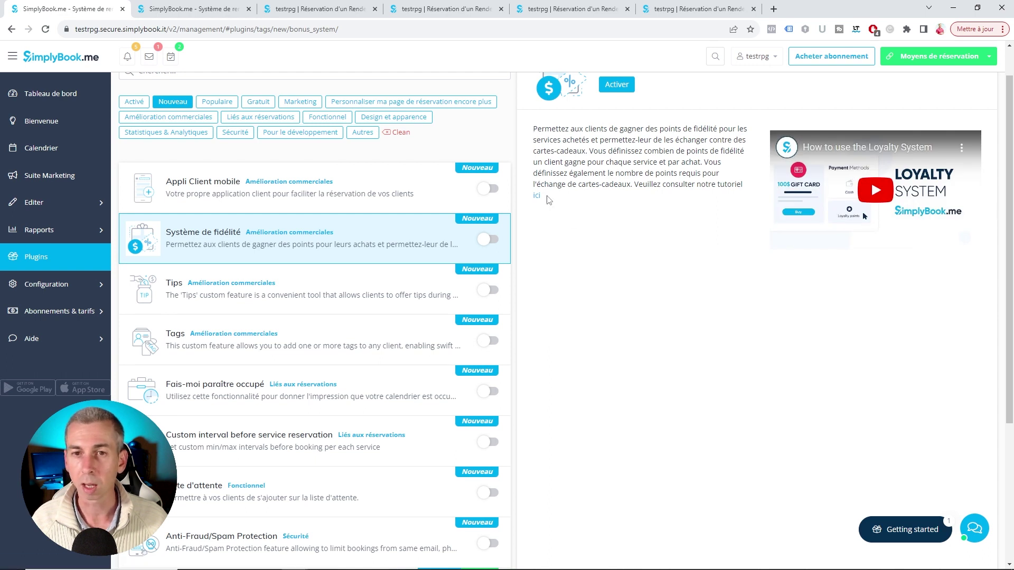
pyautogui.scroll(-3, 248, 326)
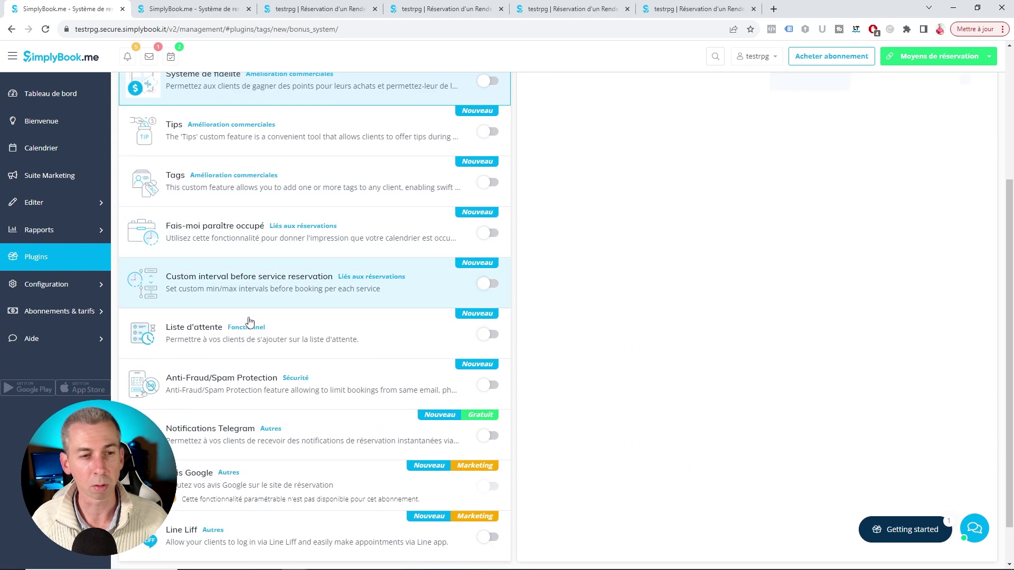
pyautogui.scroll(4, 584, 259)
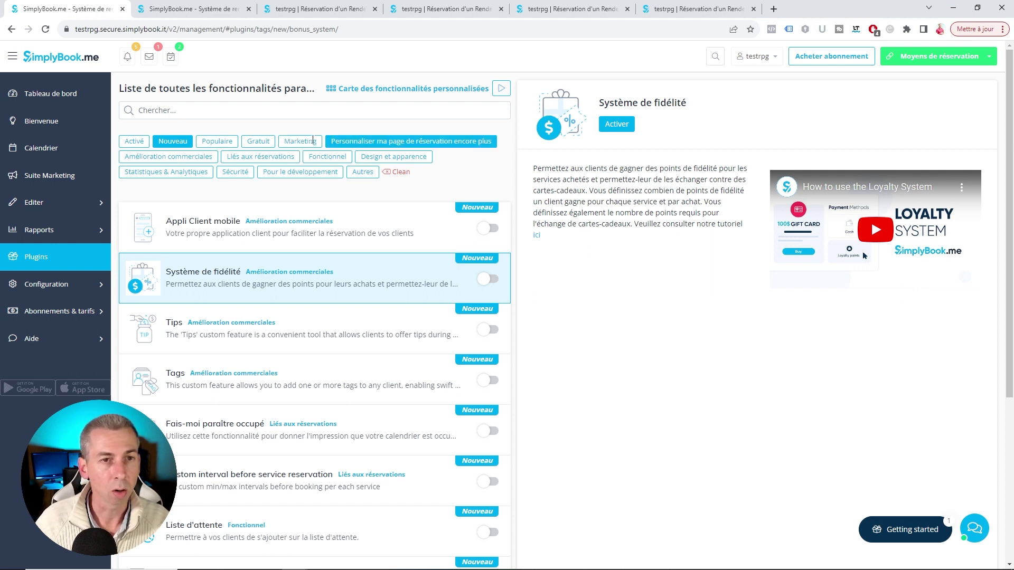
# Search the custom features for "facebook" and clear the "Nouveau" filter
pyautogui.click(186, 110)
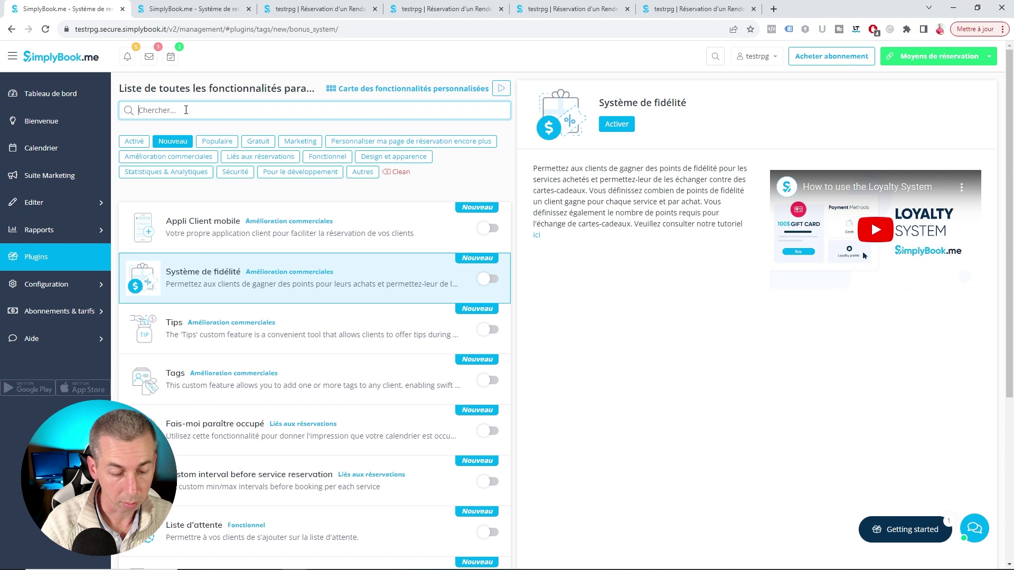
pyautogui.write('facebook')
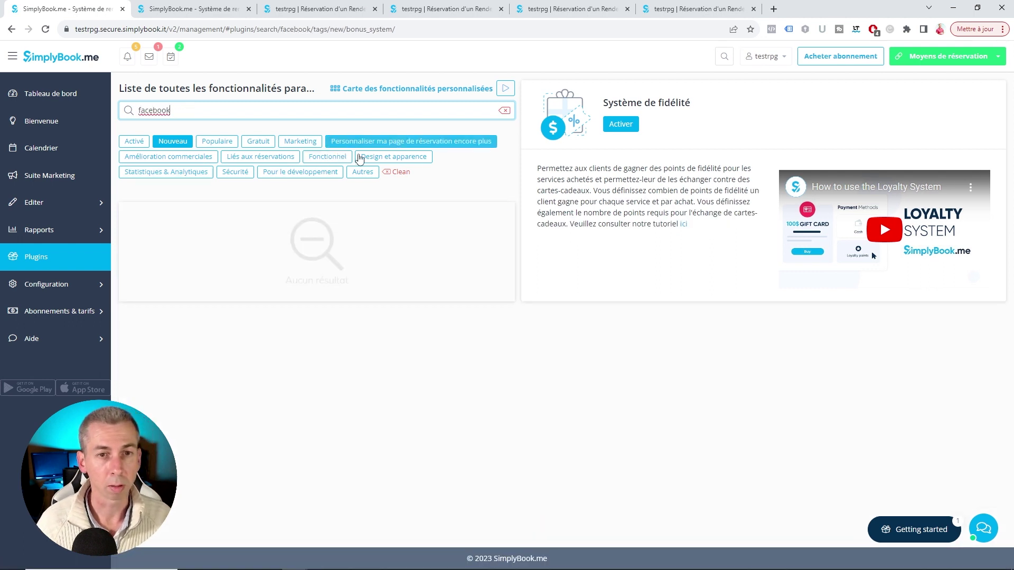
pyautogui.click(387, 172)
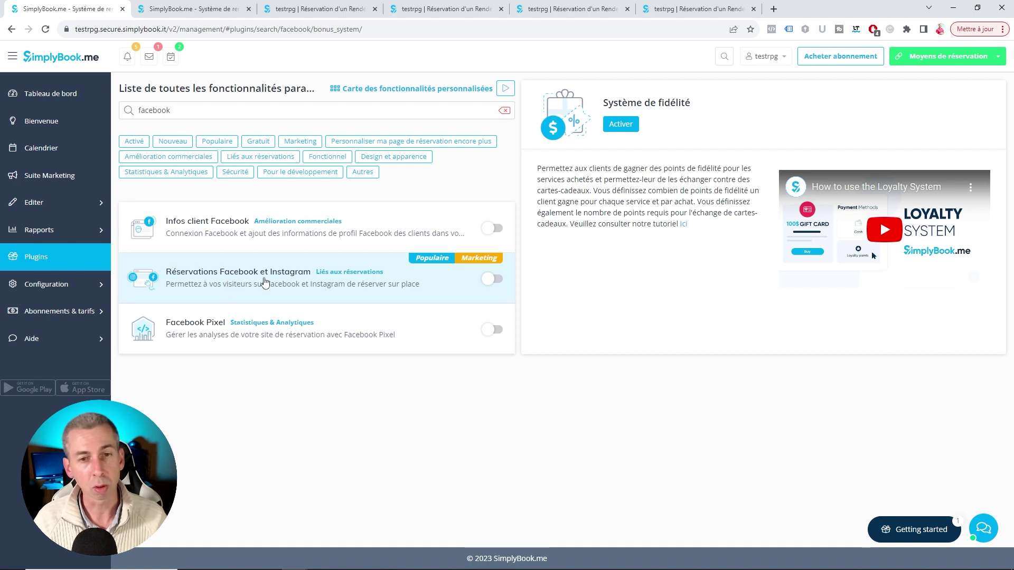
# Activate the "Réservations Facebook et Instagram" feature and open its settings
pyautogui.click(246, 279)
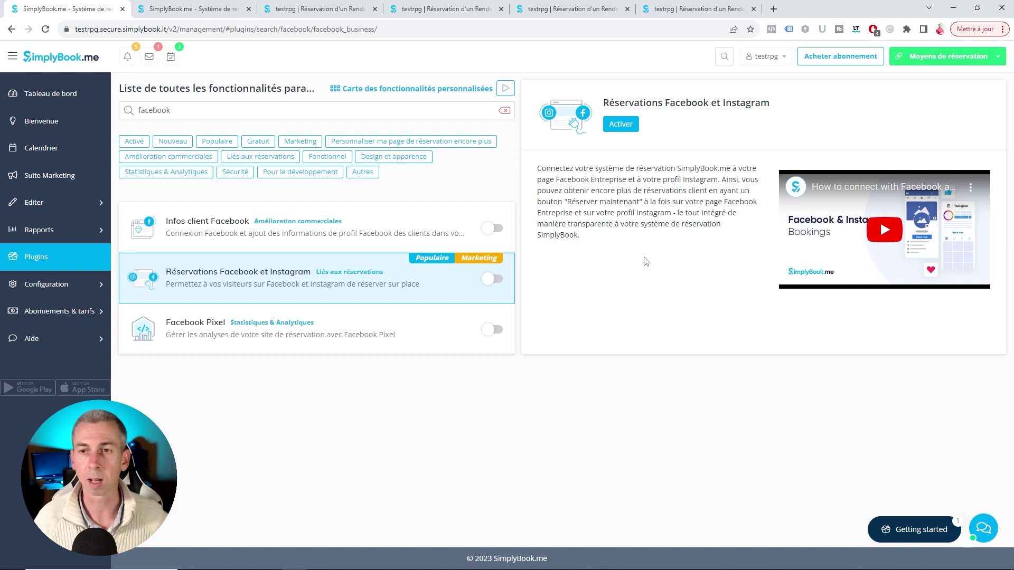
pyautogui.click(626, 124)
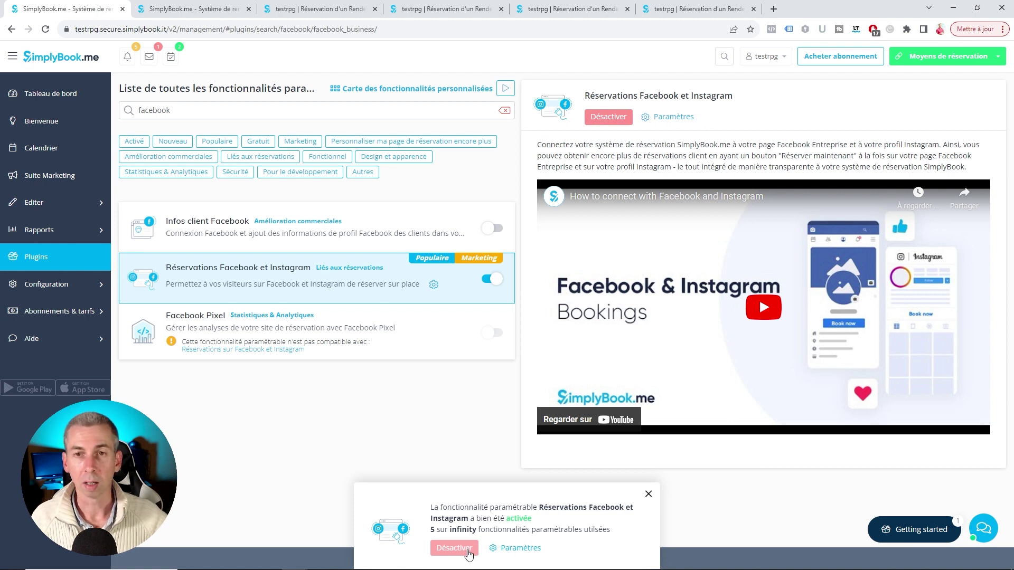
pyautogui.click(531, 558)
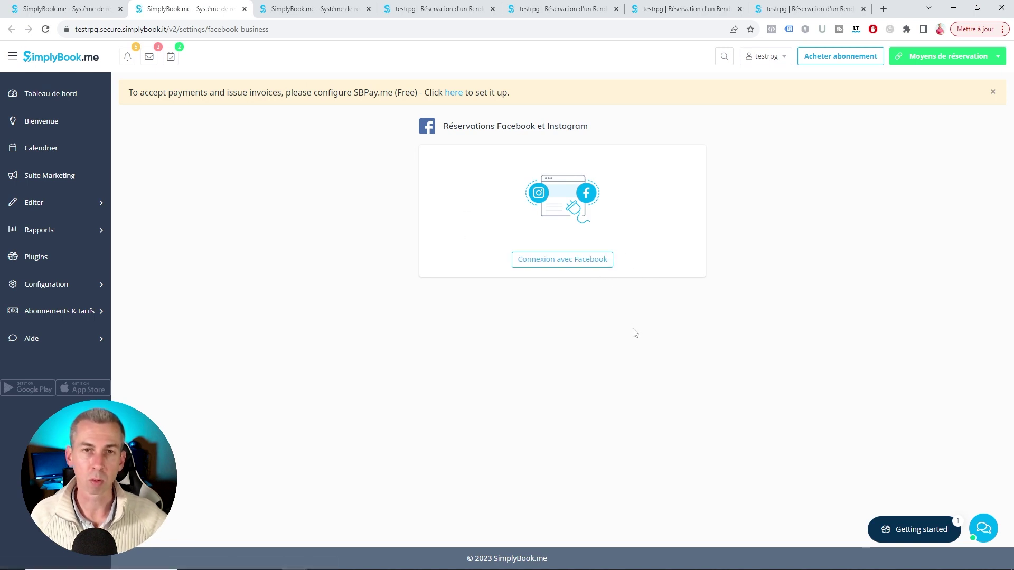
# Return to the feature's page, play its Facebook and Instagram connection video and skip ahead to 1:13
pyautogui.click(97, 15)
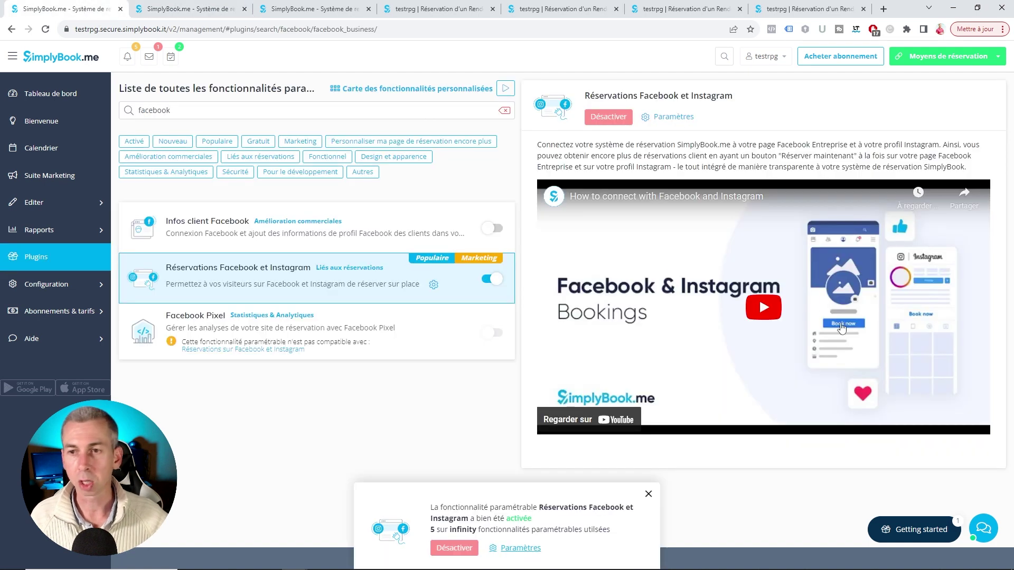
pyautogui.click(763, 306)
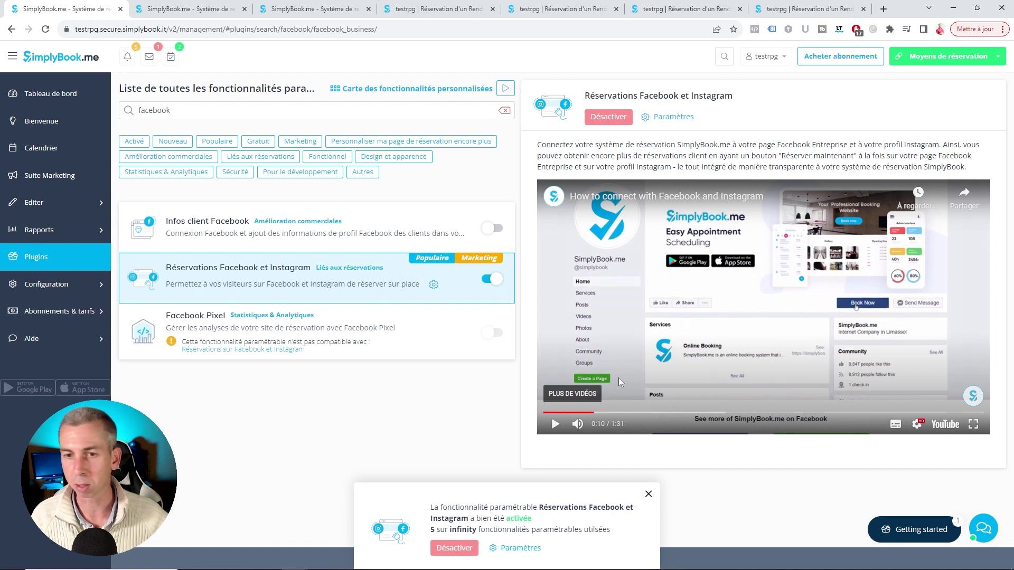
pyautogui.click(905, 412)
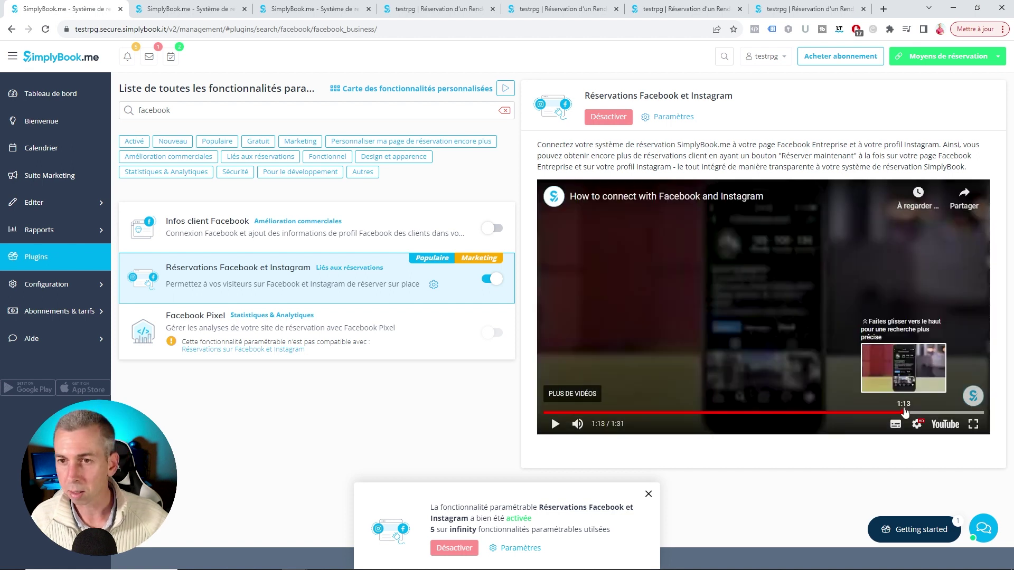
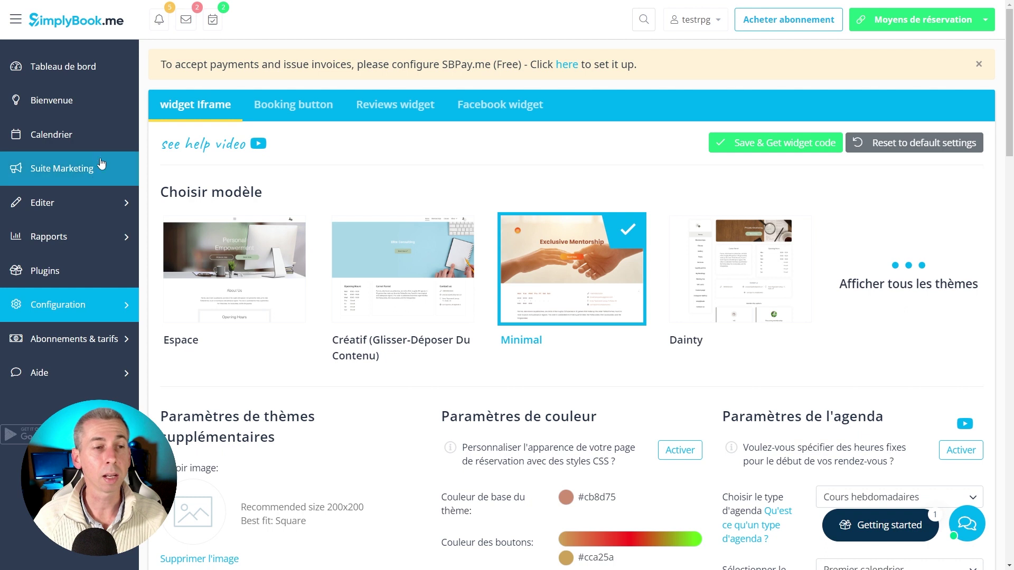
# In the booking widget configuration, set the predefined service to "Réserver sa place pour L'évènement Z" and choose the predefined provider
pyautogui.click(77, 307)
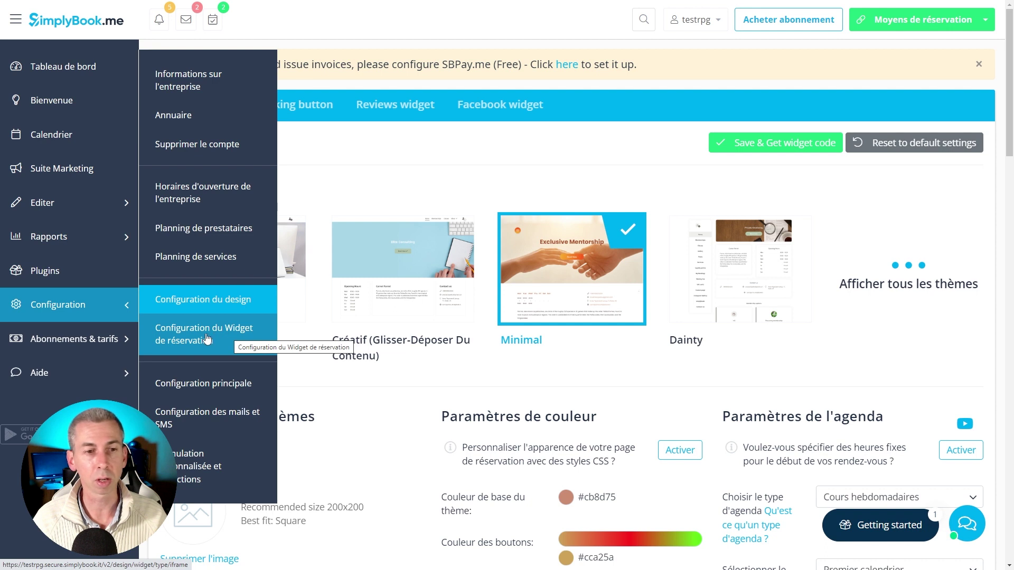
pyautogui.click(215, 338)
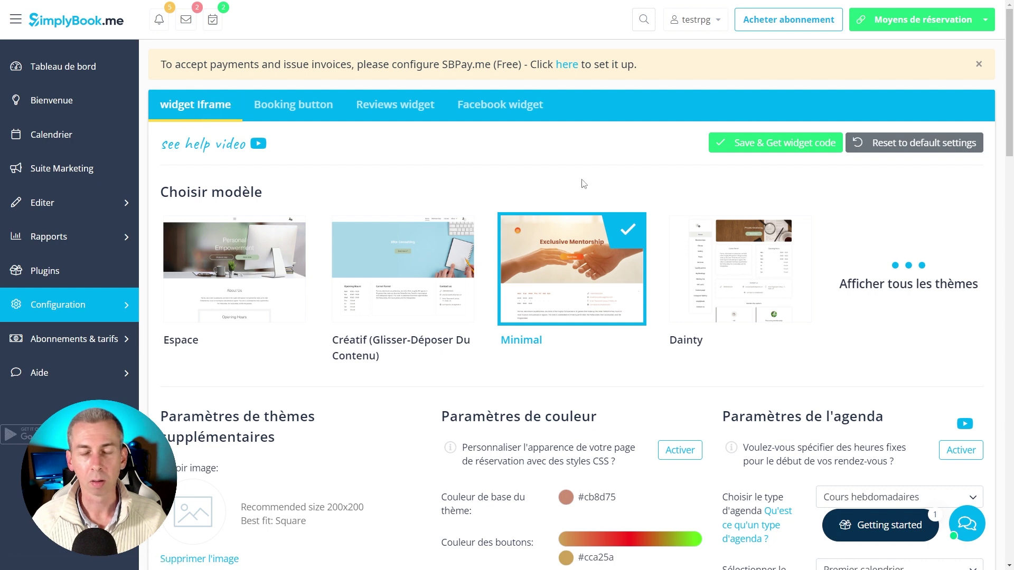
pyautogui.scroll(-12, 604, 183)
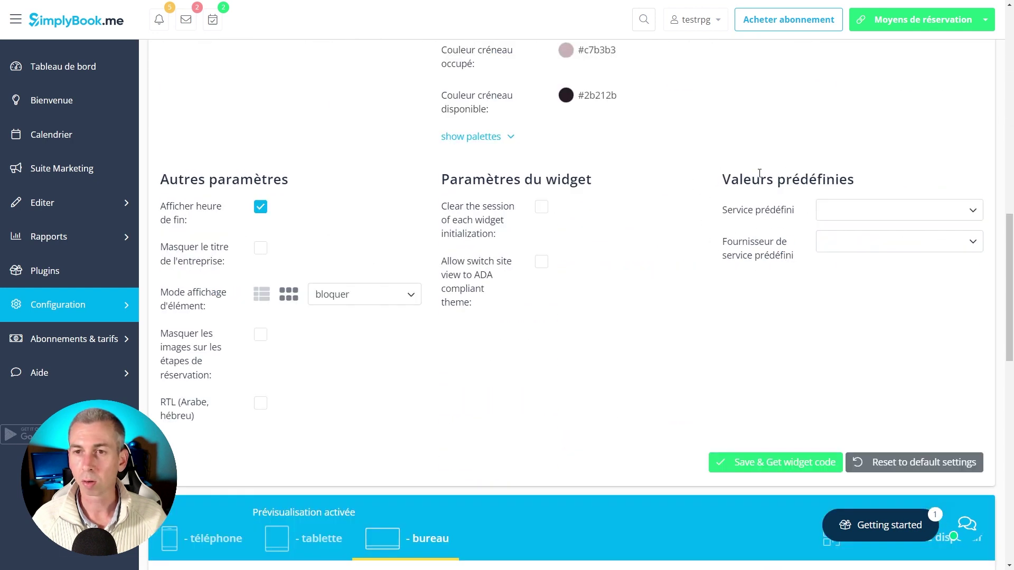
pyautogui.click(829, 214)
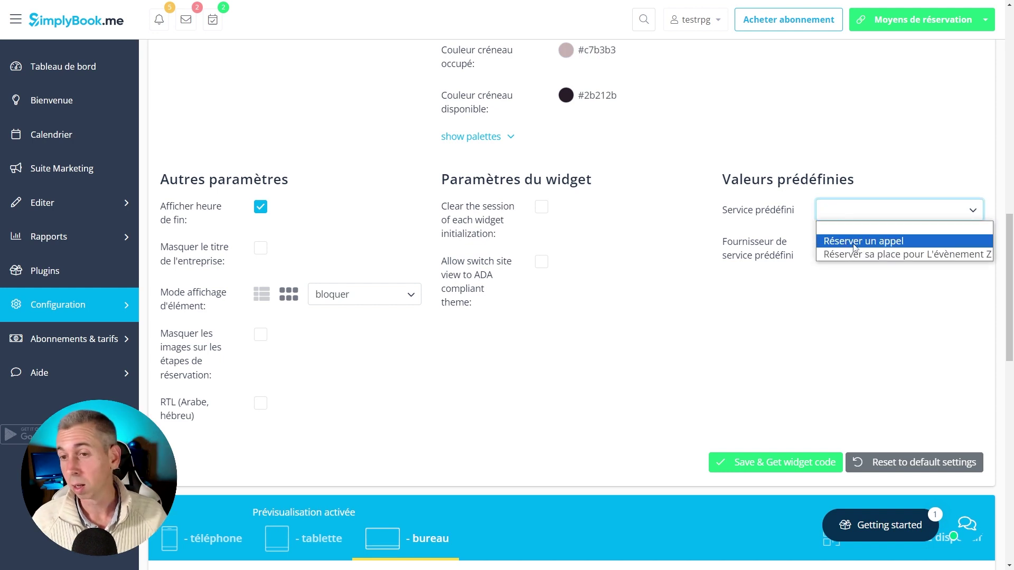
pyautogui.click(872, 242)
pyautogui.click(845, 214)
pyautogui.click(850, 257)
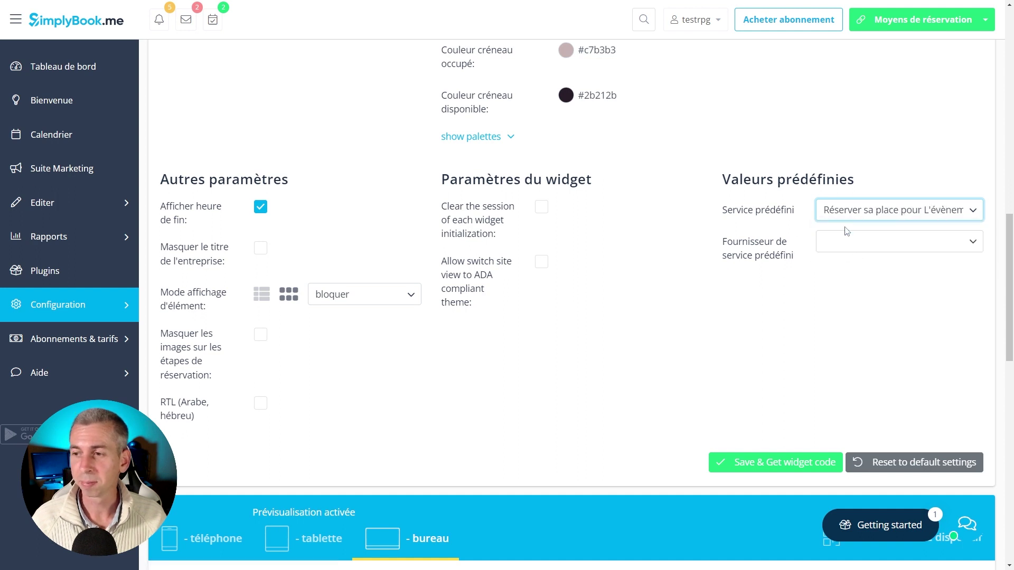
pyautogui.click(844, 243)
pyautogui.click(839, 271)
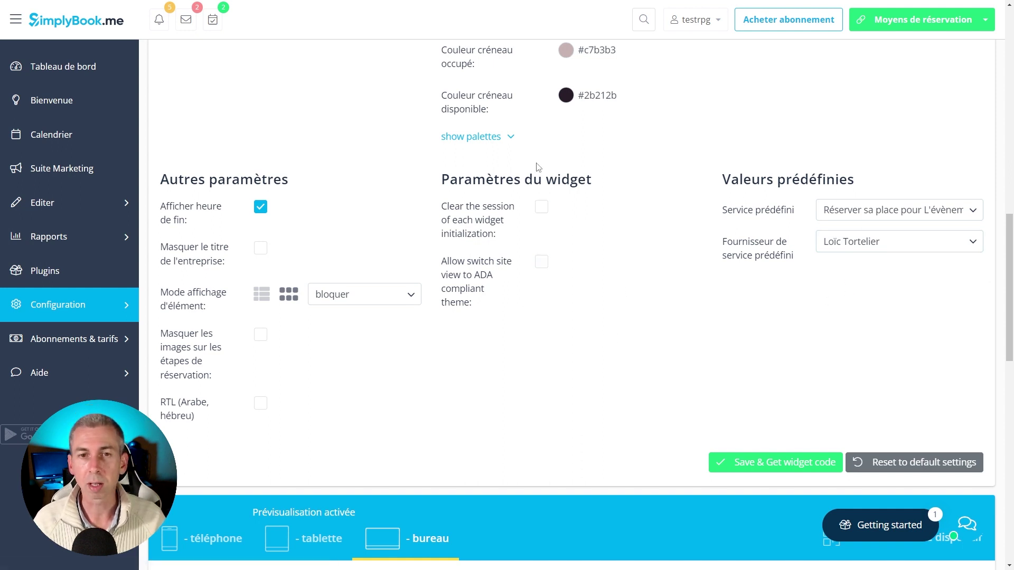
# Try enabling "Clear the session of each widget initialization" and check the calendar and time slots in the desktop preview
pyautogui.click(542, 207)
pyautogui.scroll(-8, 565, 248)
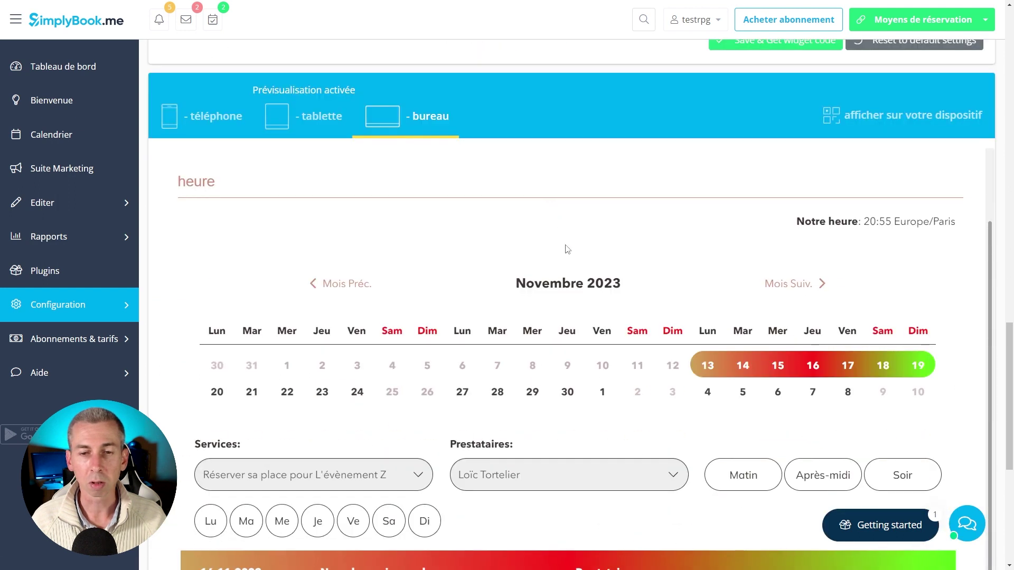
pyautogui.scroll(-2, 594, 260)
pyautogui.scroll(-5, 575, 288)
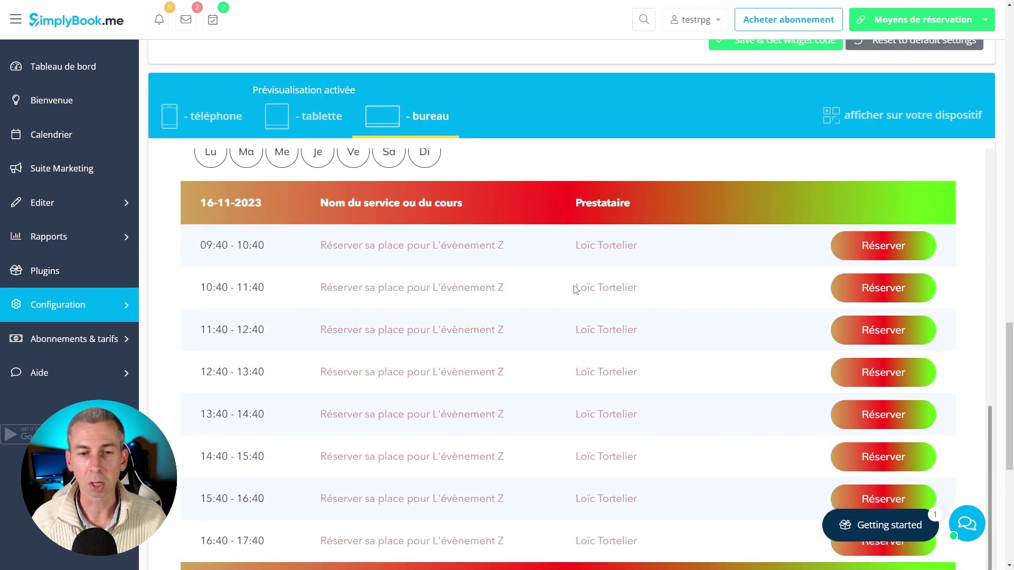
pyautogui.scroll(14, 575, 288)
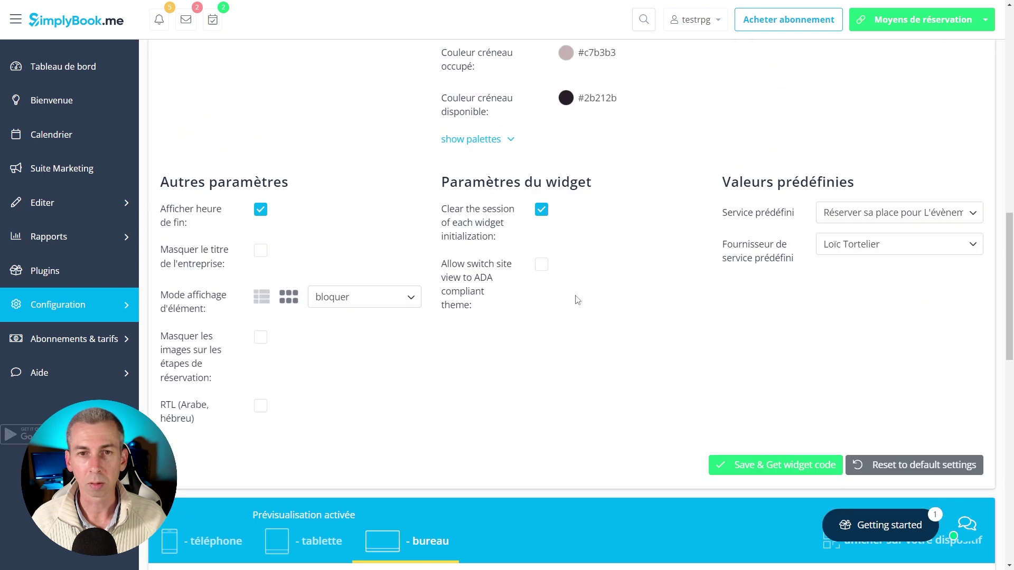
# Try enabling "Allow switch site view to ADA compliant theme" and check the widget preview
pyautogui.click(541, 260)
pyautogui.scroll(-12, 591, 220)
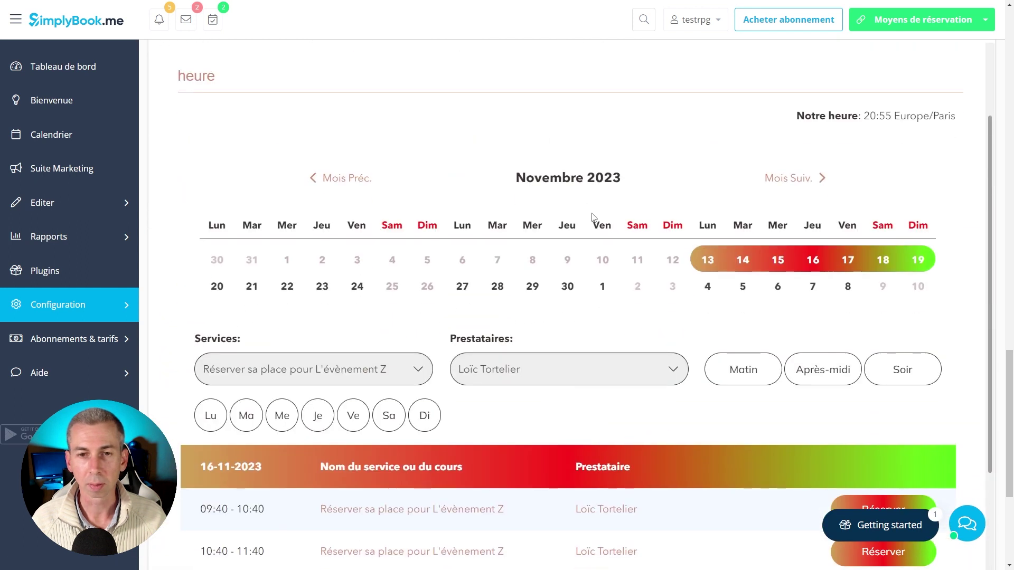
pyautogui.scroll(7, 803, 265)
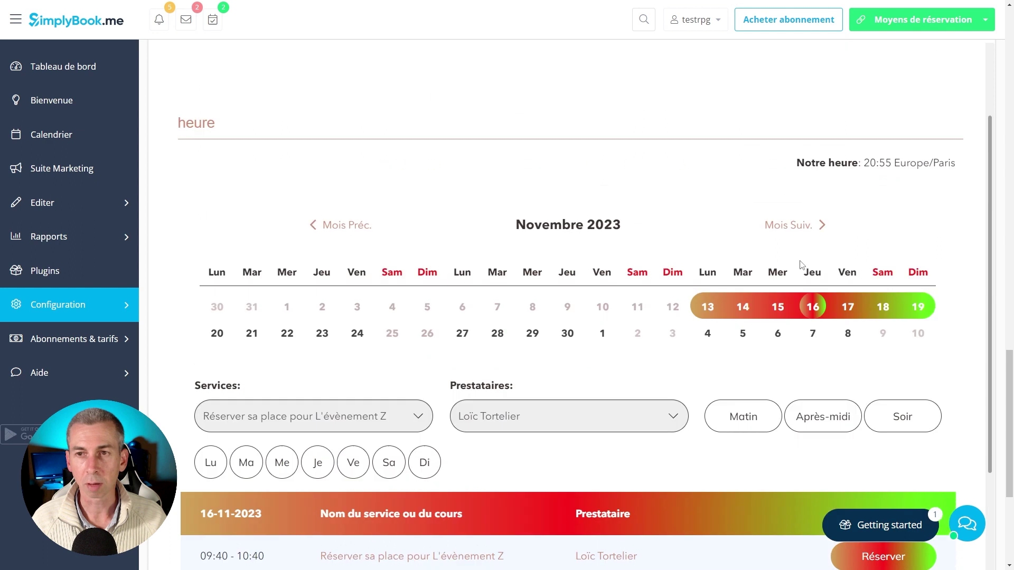
pyautogui.scroll(12, 795, 255)
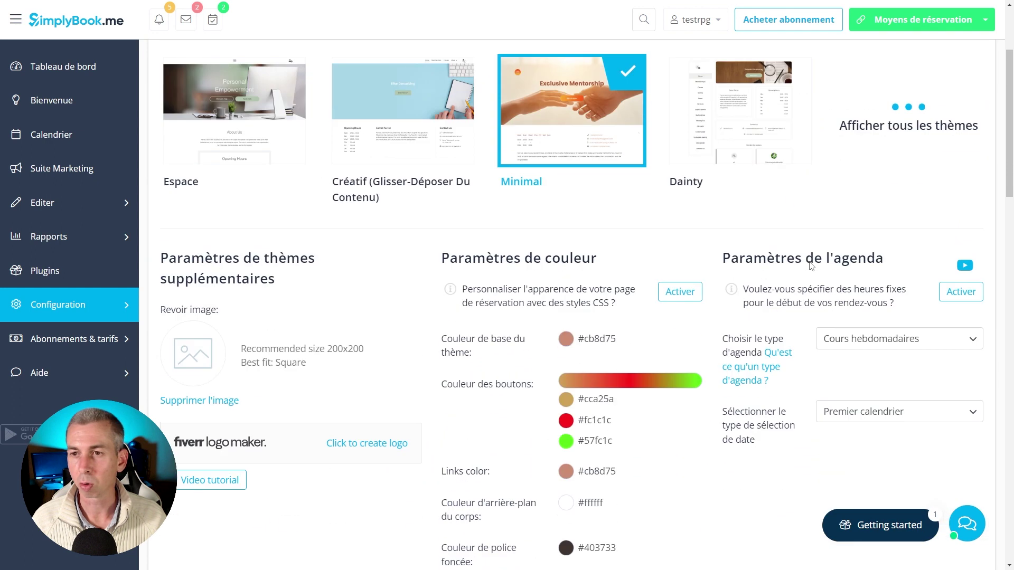
# Set the widget's agenda type to "Flexible"
pyautogui.click(868, 239)
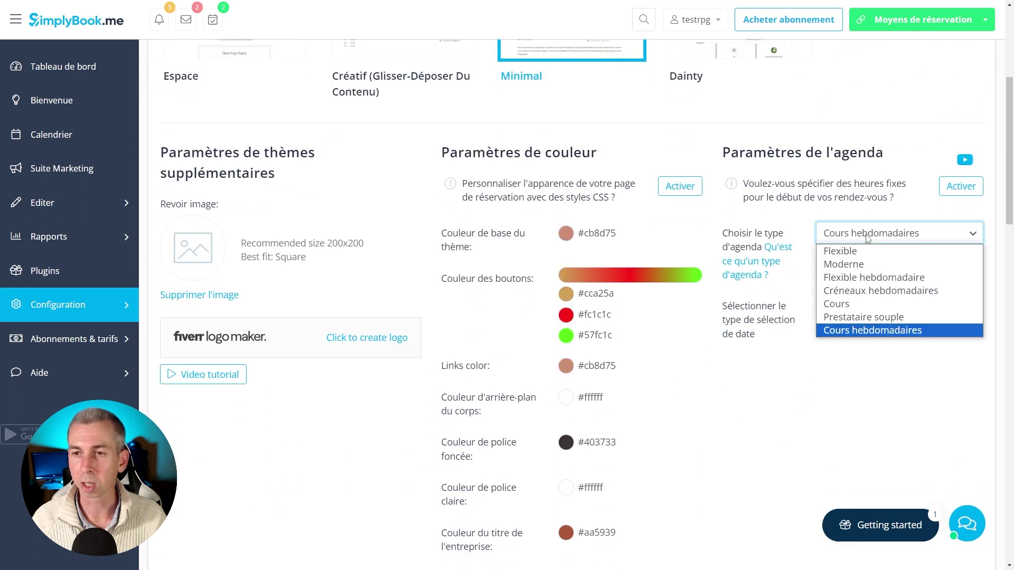
pyautogui.click(847, 253)
pyautogui.scroll(-15, 670, 321)
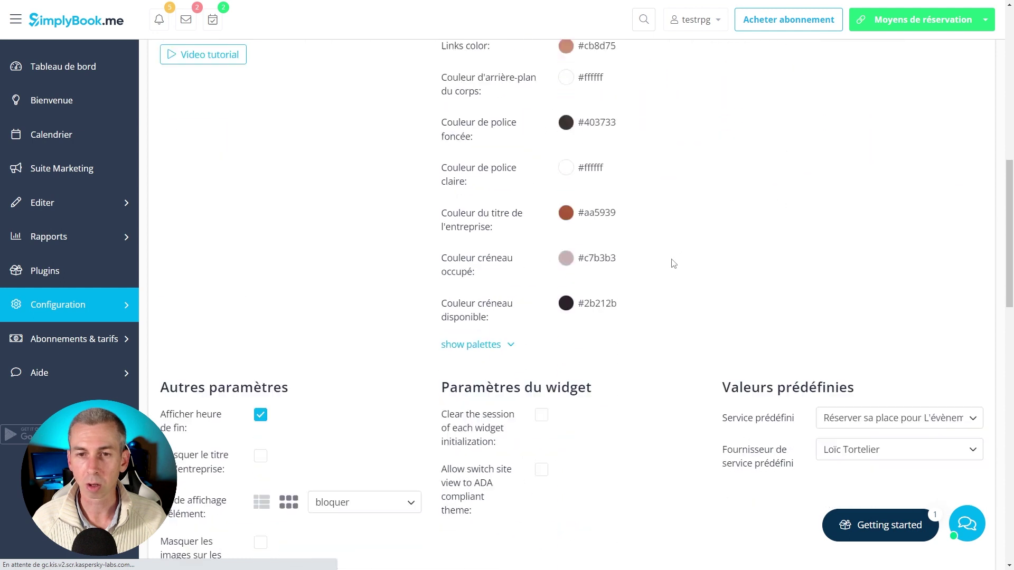
# Check how the widget's service step looks in the desktop preview with the current agenda type
pyautogui.scroll(-3, 550, 159)
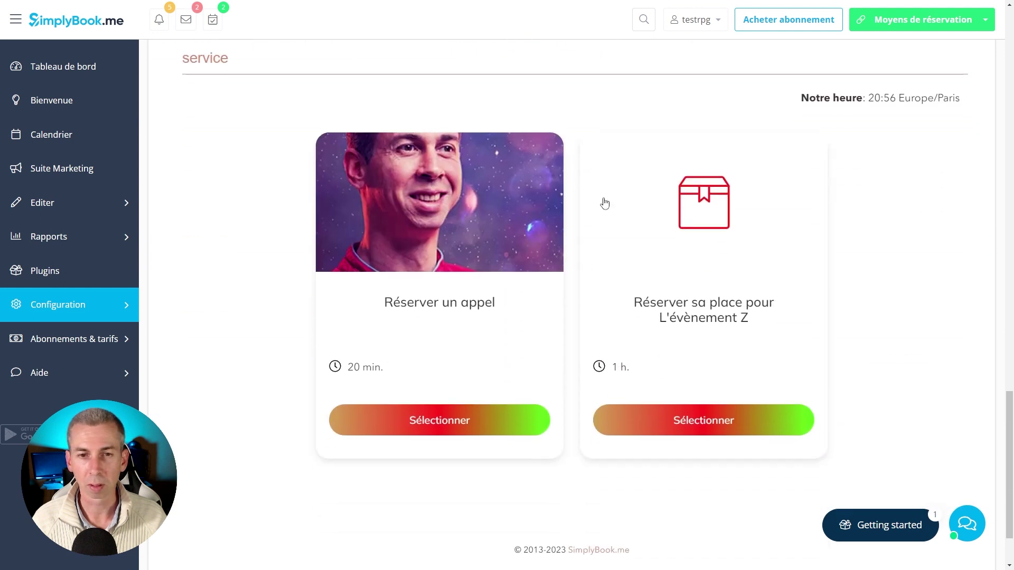
pyautogui.scroll(3, 756, 223)
pyautogui.scroll(15, 756, 223)
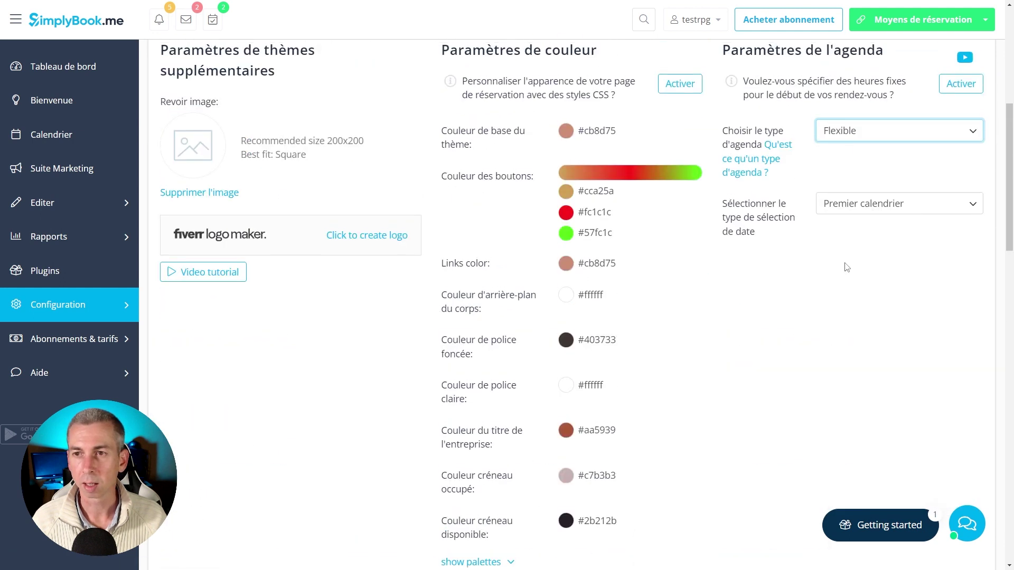
# Try the widget's agenda type "Moderne" and check the desktop preview
pyautogui.click(850, 236)
pyautogui.click(843, 264)
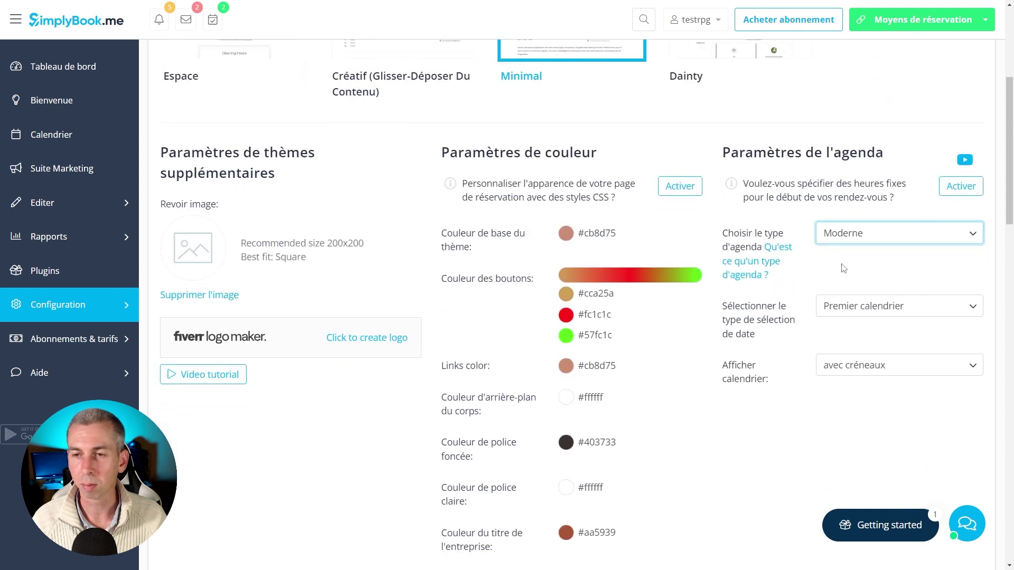
pyautogui.scroll(-15, 580, 195)
pyautogui.scroll(-2, 736, 314)
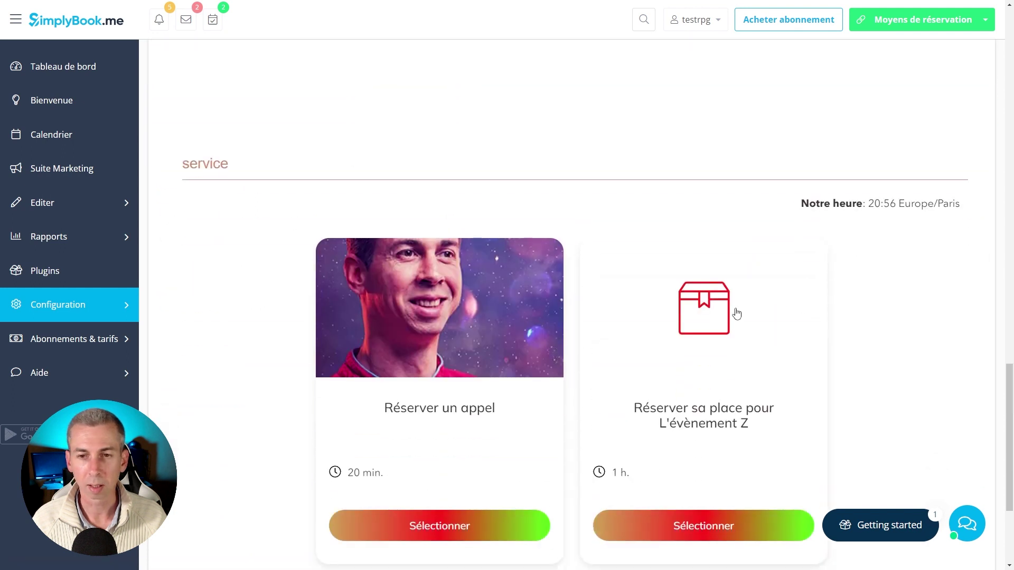
pyautogui.scroll(6, 762, 250)
pyautogui.scroll(10, 762, 249)
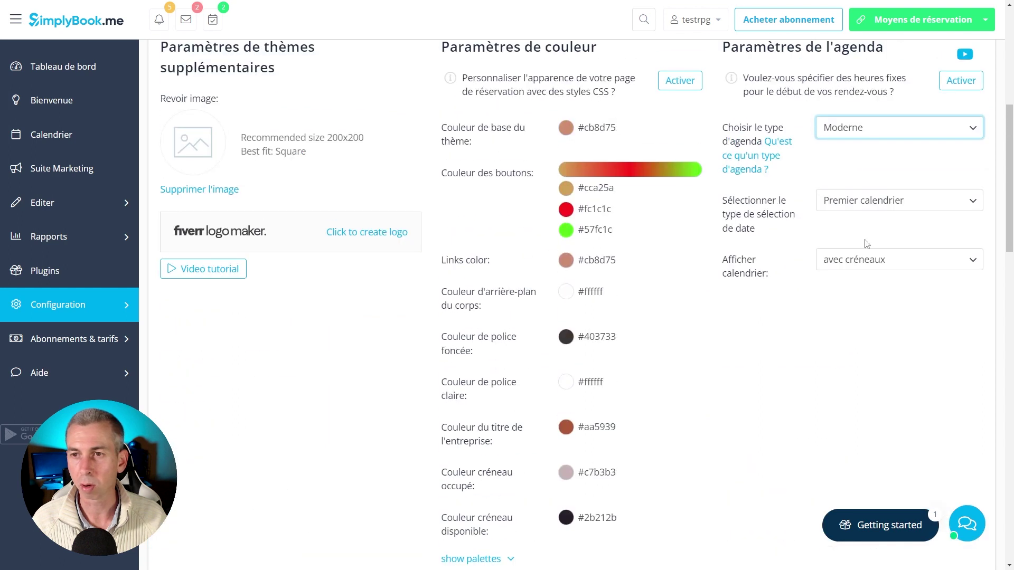
# Try the widget's agenda type "Cours" and check its calendar and schedule in the desktop preview
pyautogui.click(880, 201)
pyautogui.click(868, 134)
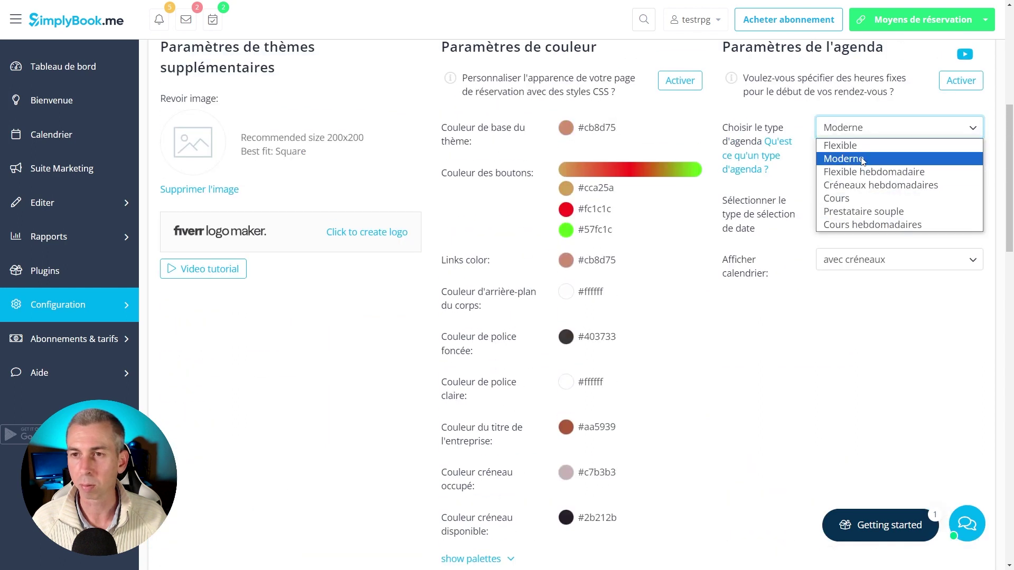
pyautogui.click(845, 198)
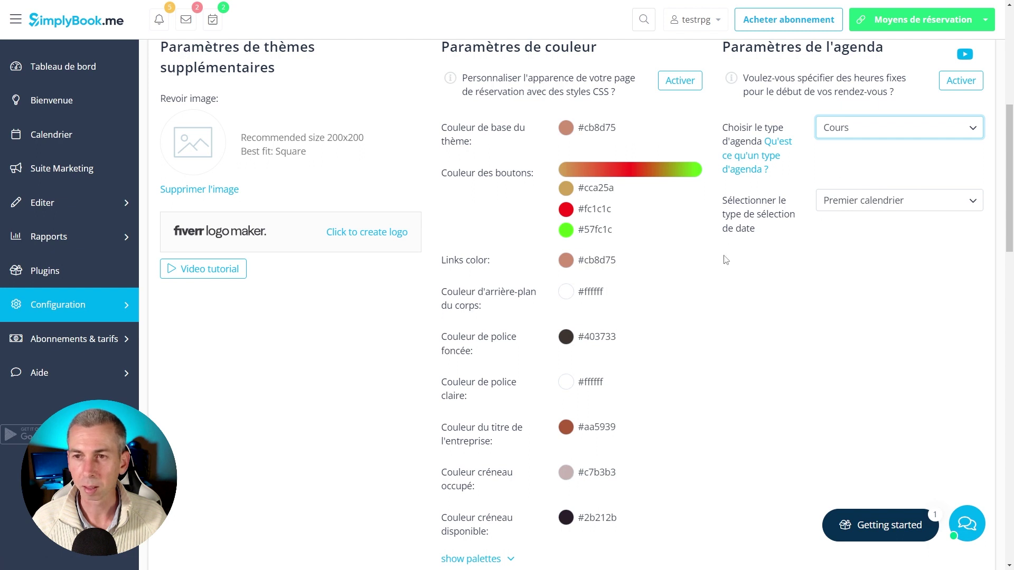
pyautogui.scroll(-10, 667, 192)
pyautogui.scroll(-5, 607, 195)
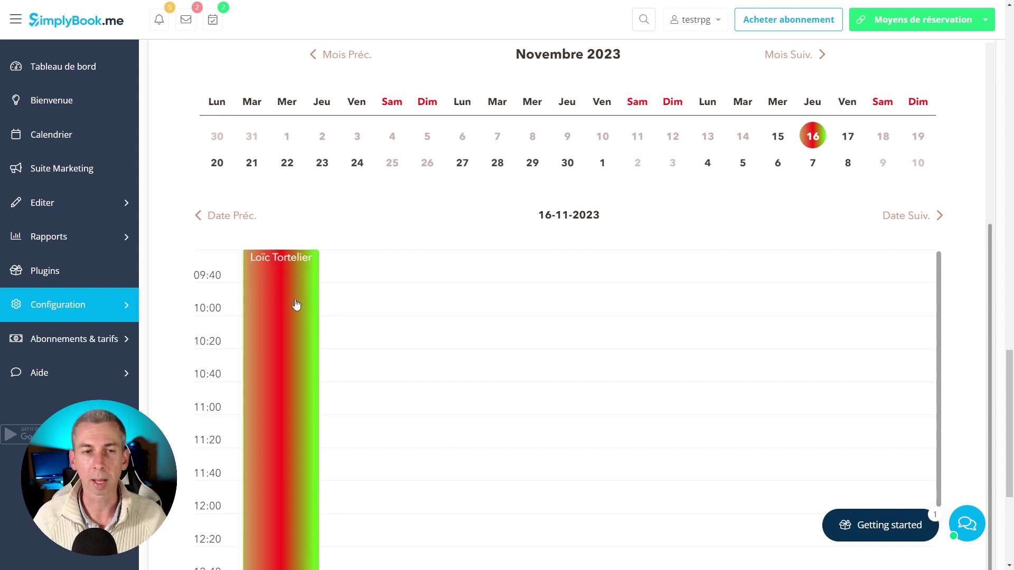
pyautogui.scroll(10, 607, 256)
pyautogui.scroll(10, 698, 282)
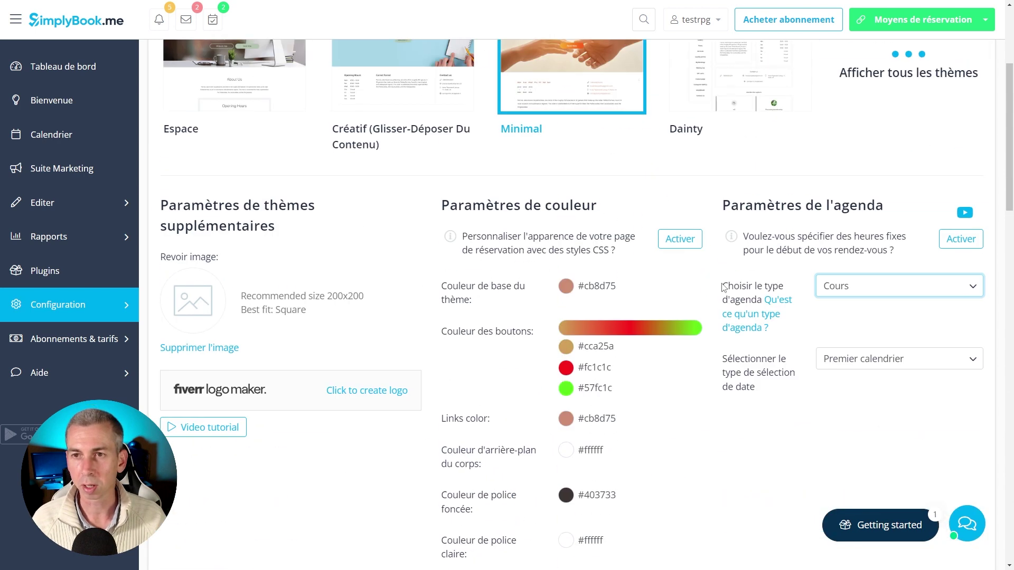
# Set the agenda type to "Moderne" and choose "Premier calendrier" as the date selection type
pyautogui.click(859, 288)
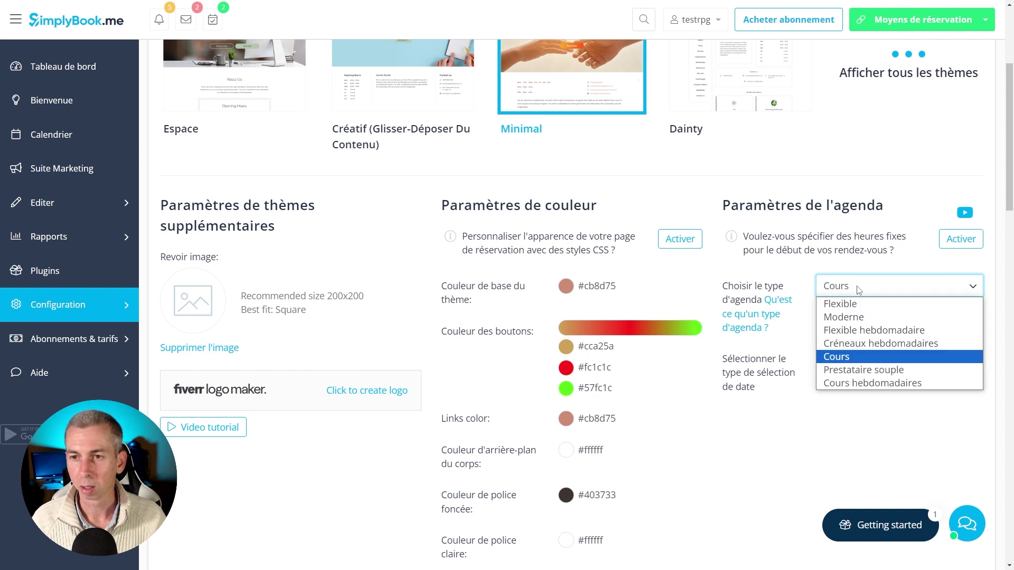
pyautogui.click(844, 317)
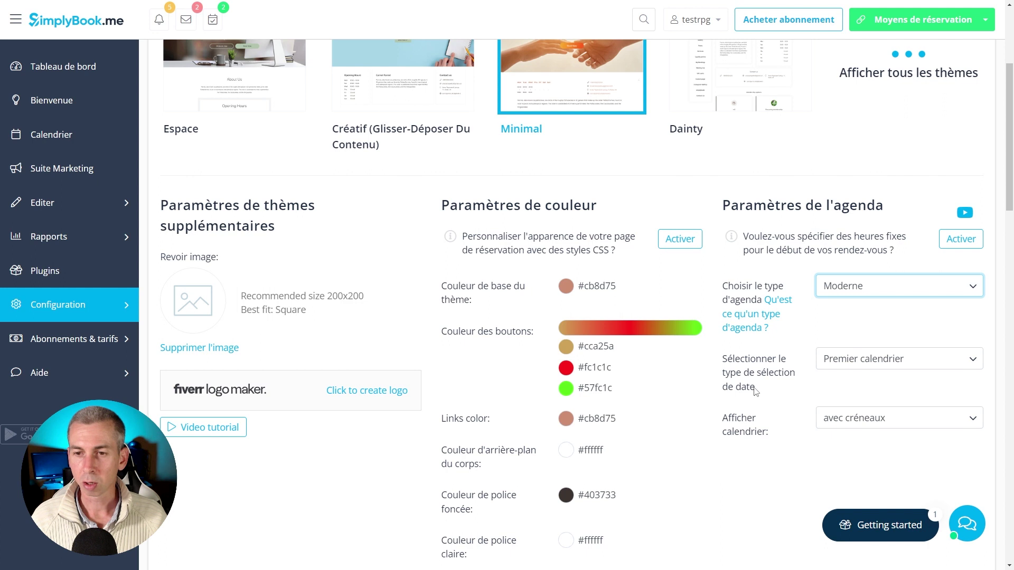
pyautogui.click(856, 364)
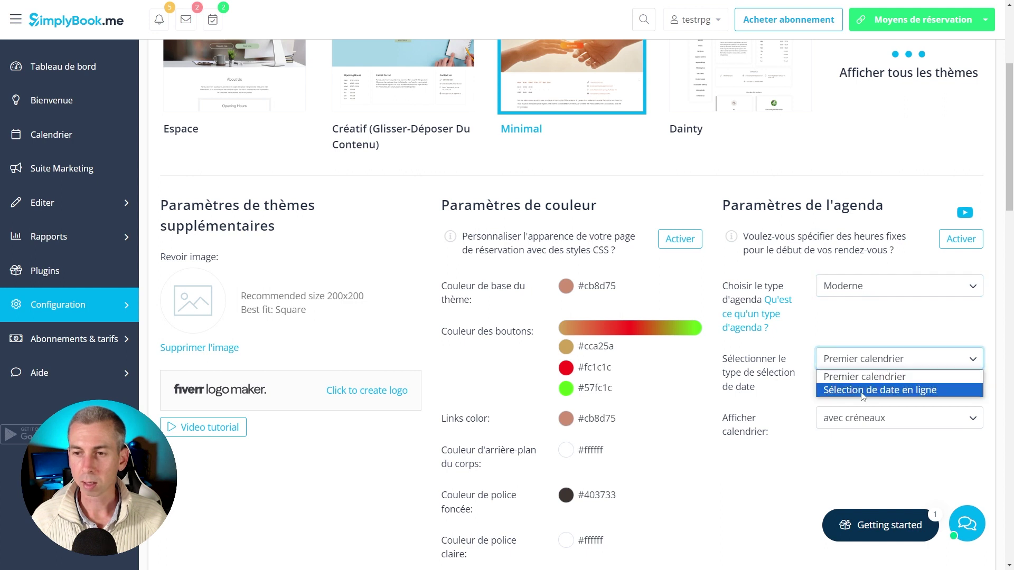
pyautogui.click(861, 377)
pyautogui.scroll(-2, 861, 380)
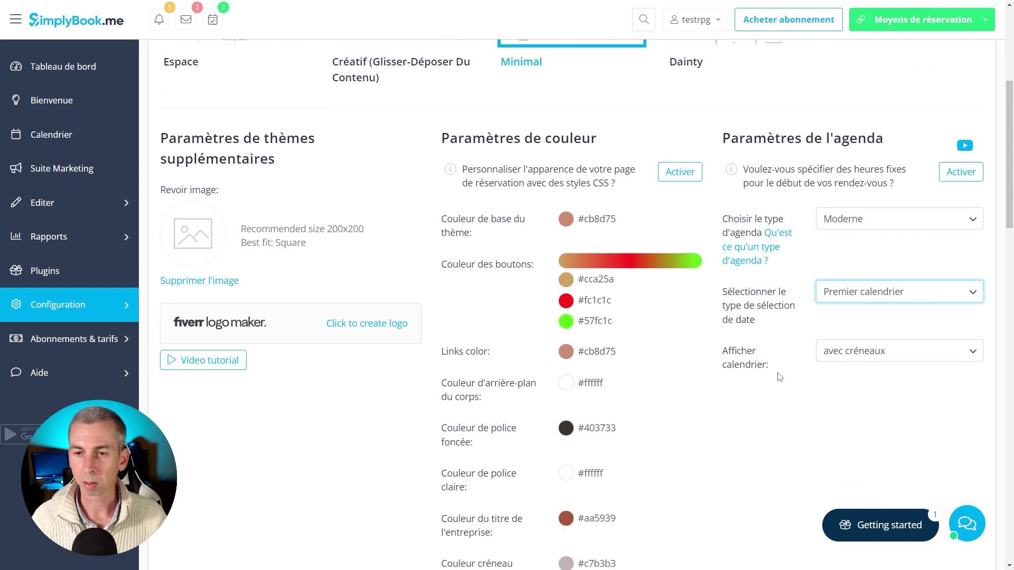
# Choose the predefined service provider for the widget and check the calendar and start times in the desktop preview
pyautogui.scroll(-9, 697, 264)
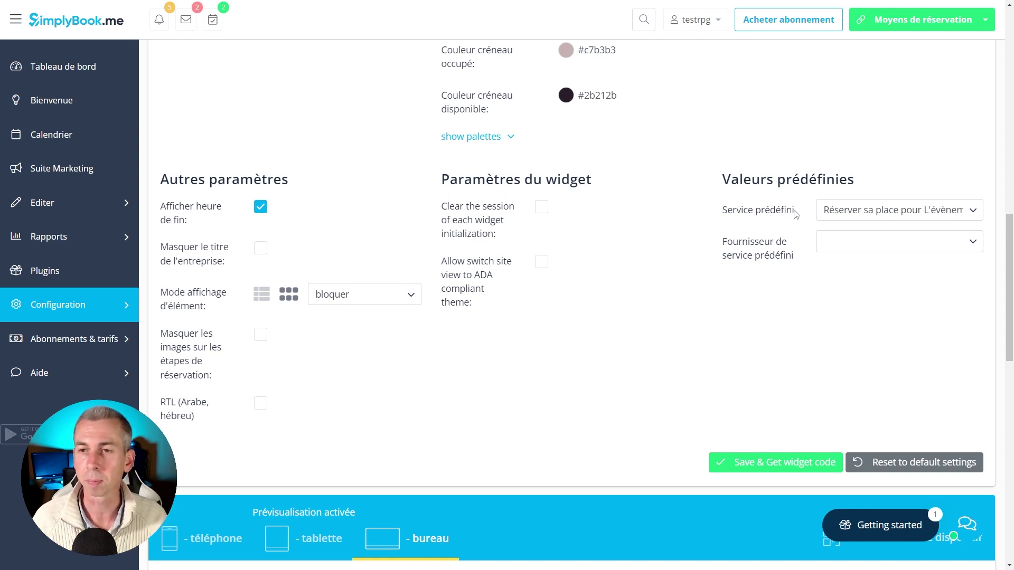
pyautogui.click(863, 249)
pyautogui.click(839, 270)
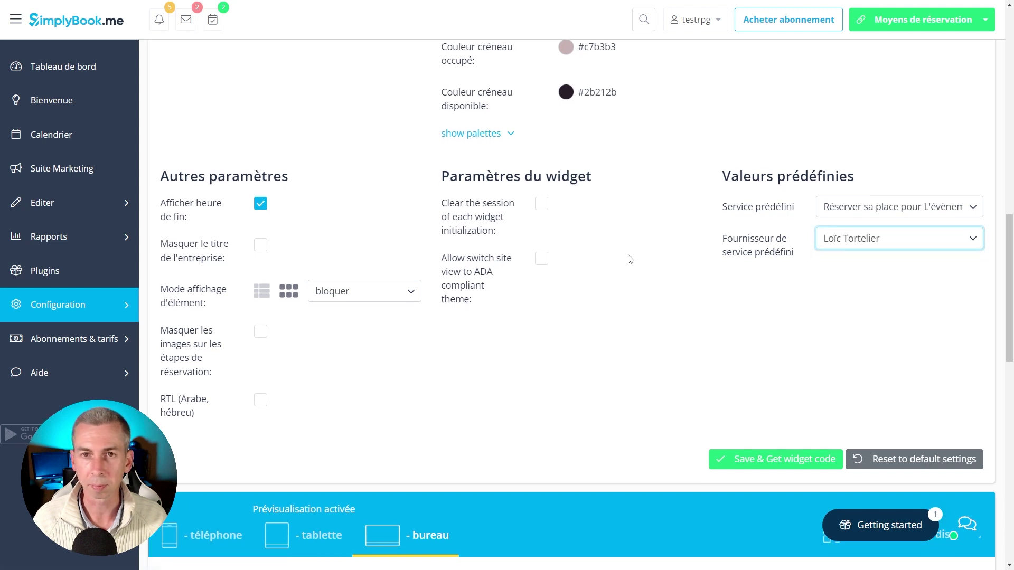
pyautogui.scroll(-10, 629, 259)
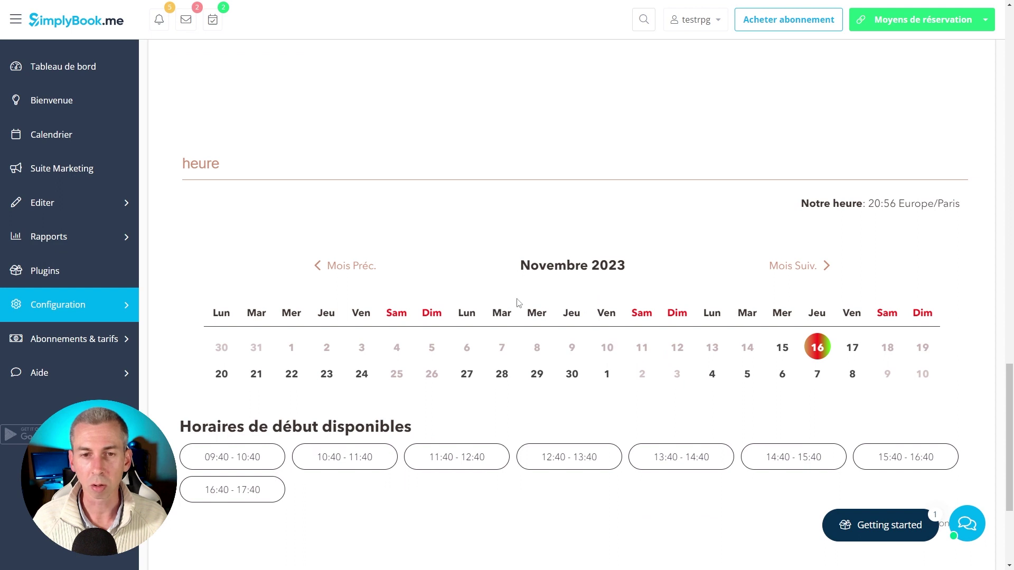
pyautogui.scroll(7, 634, 309)
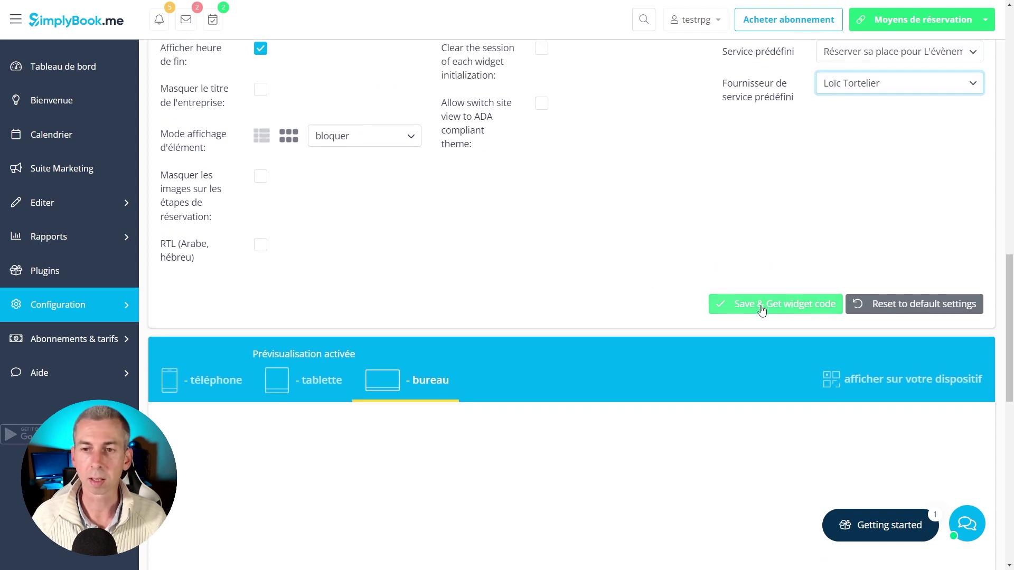
# Save the widget settings to generate the embed code, and review the alternative and React versions
pyautogui.click(786, 305)
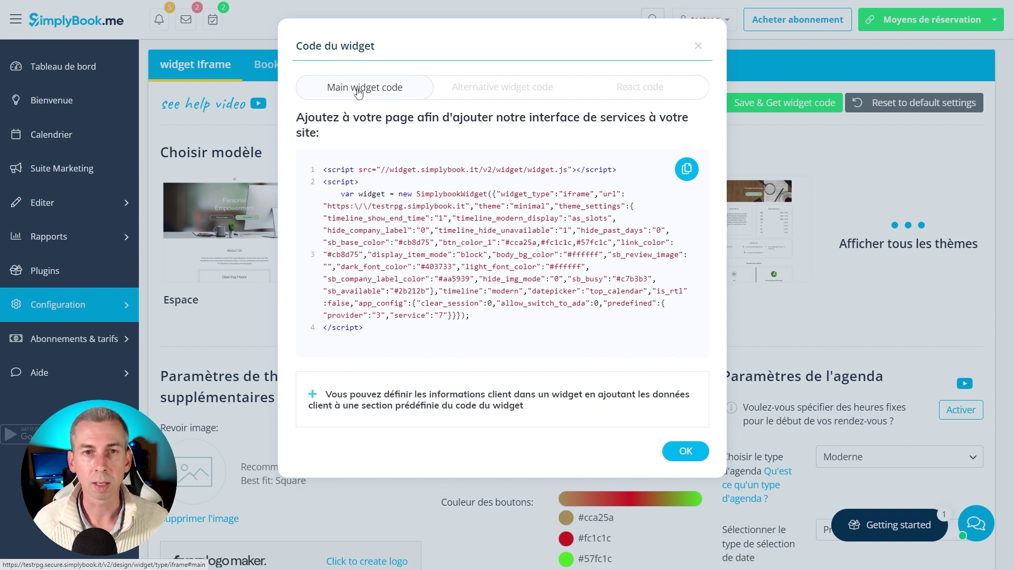
pyautogui.click(490, 90)
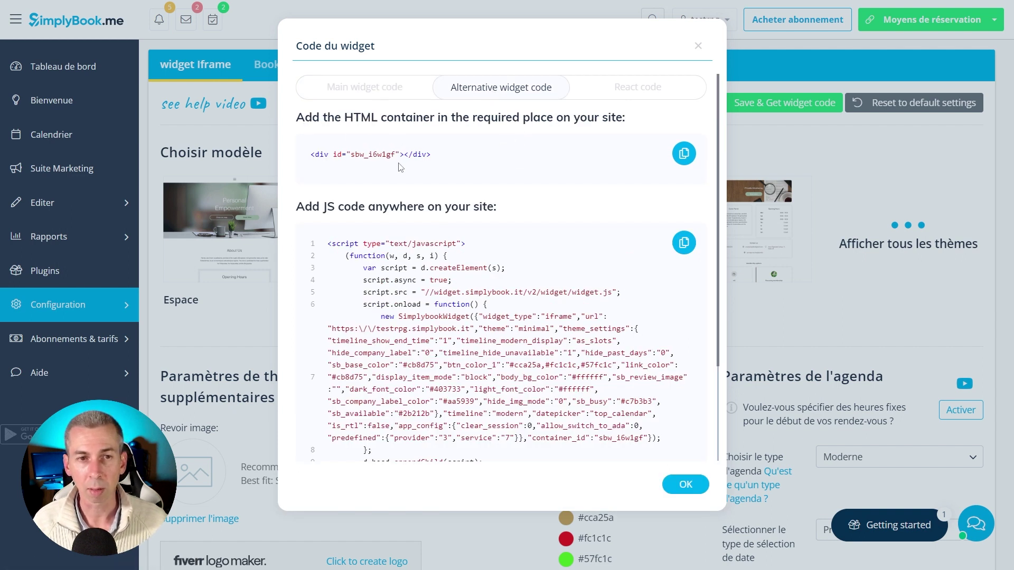
pyautogui.scroll(-3, 502, 279)
pyautogui.scroll(3, 528, 211)
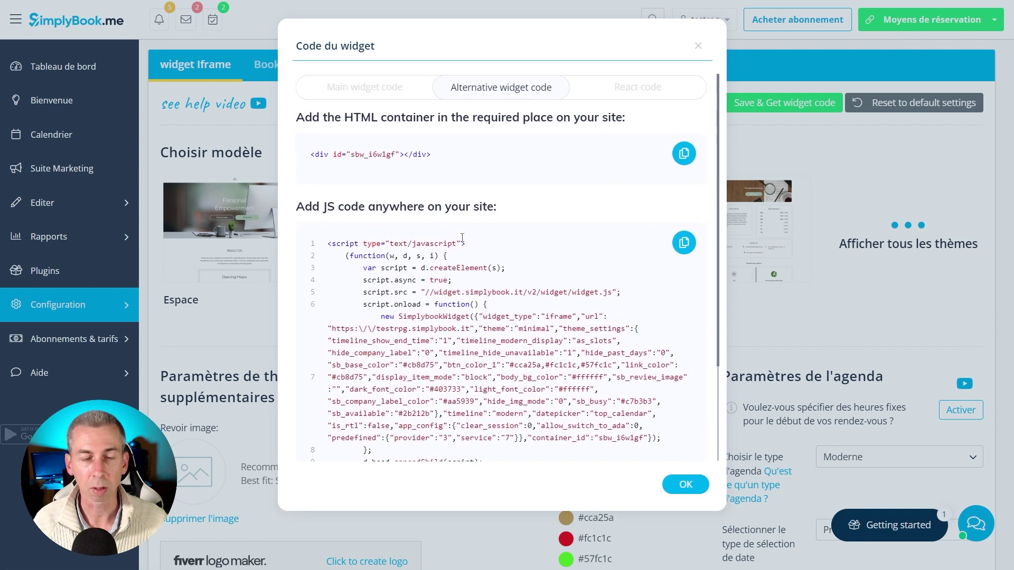
pyautogui.click(613, 87)
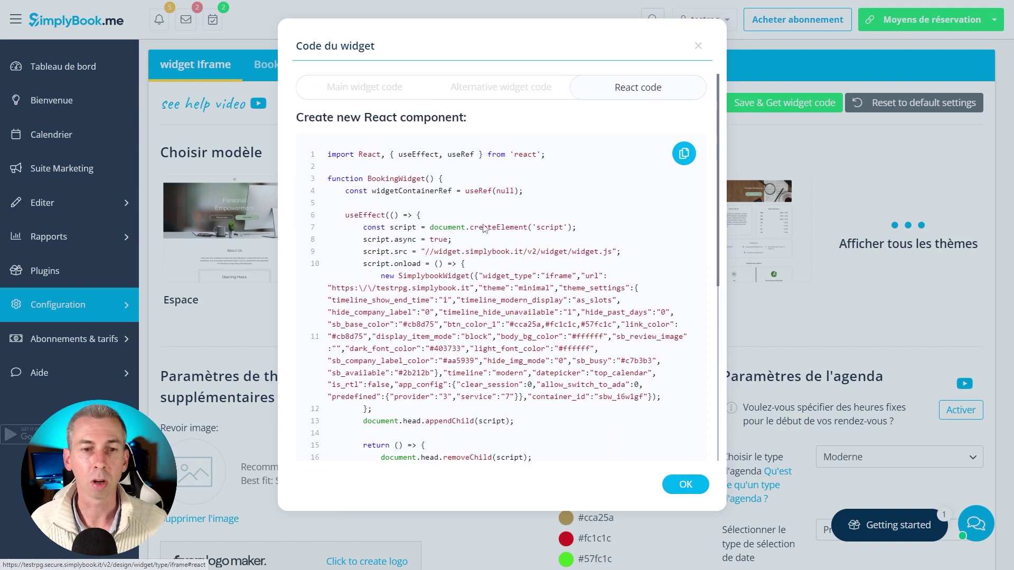
pyautogui.scroll(-4, 481, 224)
pyautogui.scroll(-3, 477, 227)
pyautogui.scroll(8, 498, 106)
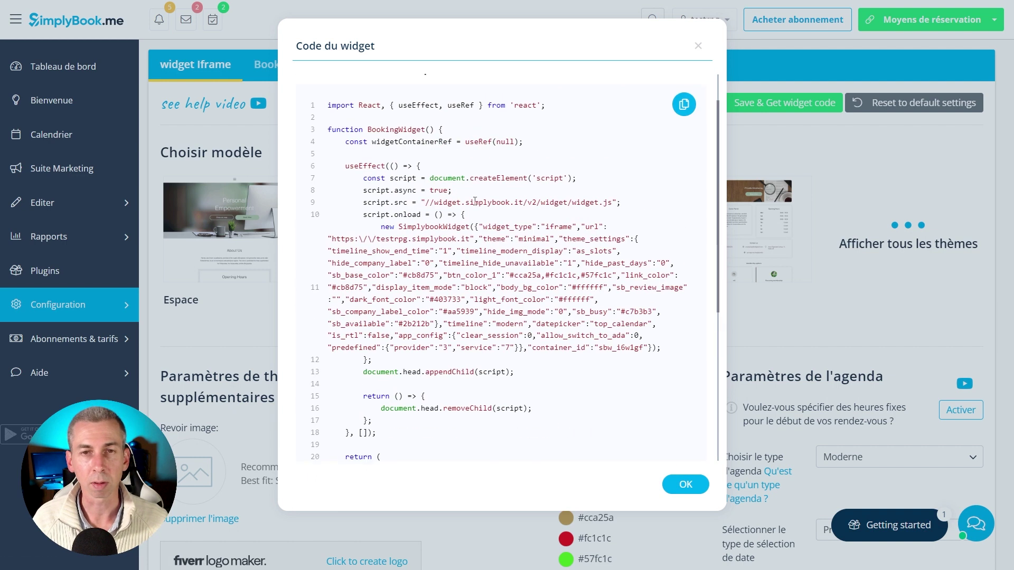
# Return to the main widget code and copy it
pyautogui.click(499, 90)
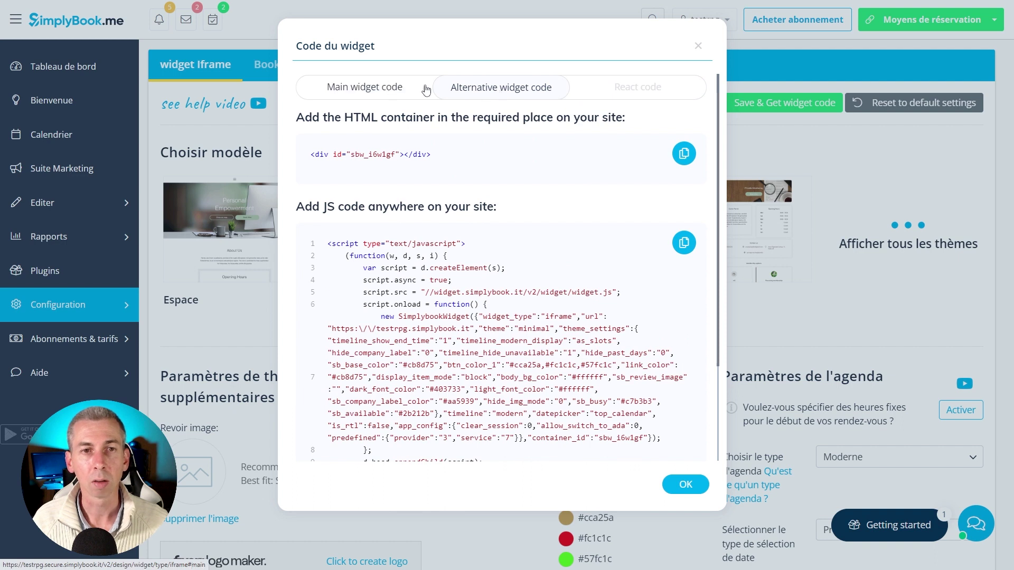
pyautogui.click(397, 89)
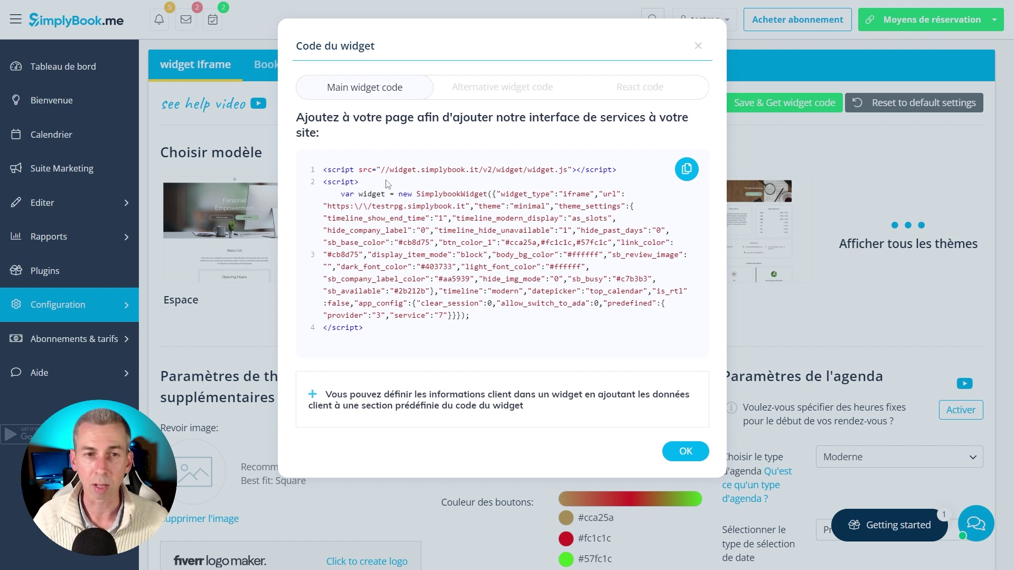
pyautogui.click(686, 171)
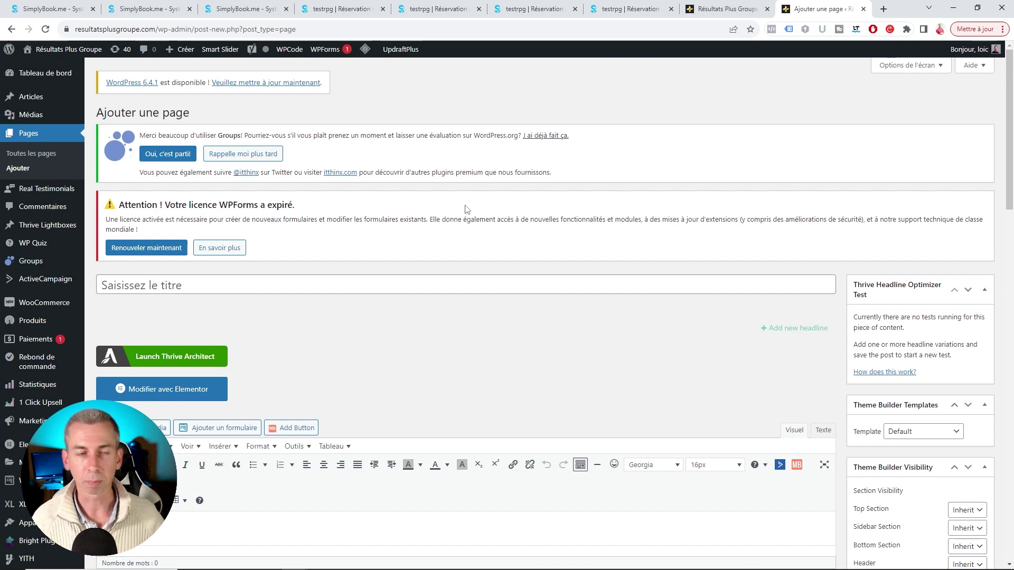
# In WordPress, title the new page "Réserver un appel - Programme Y"
pyautogui.click(194, 284)
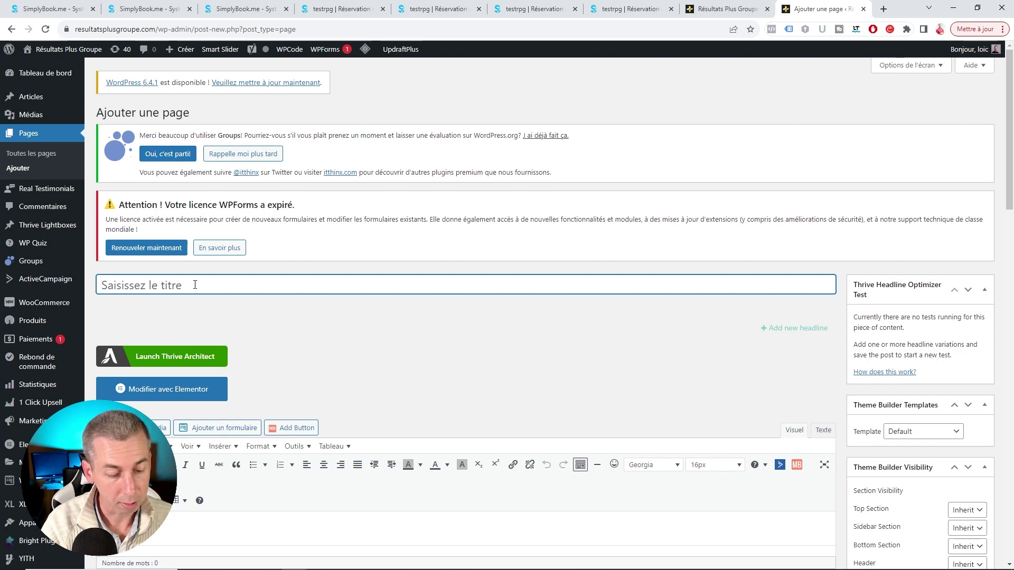
pyautogui.write('R')
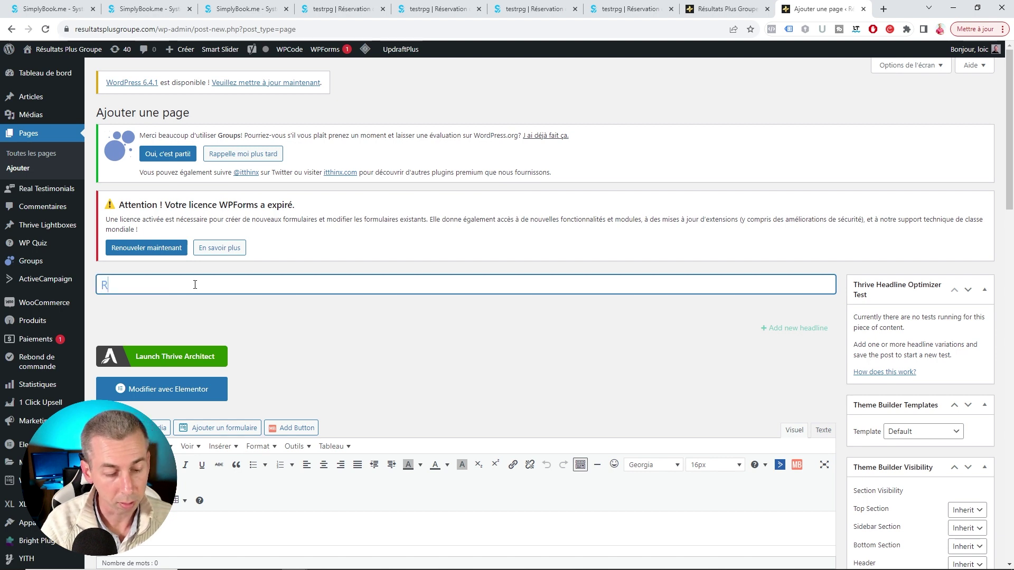
pyautogui.write('éserver un appel')
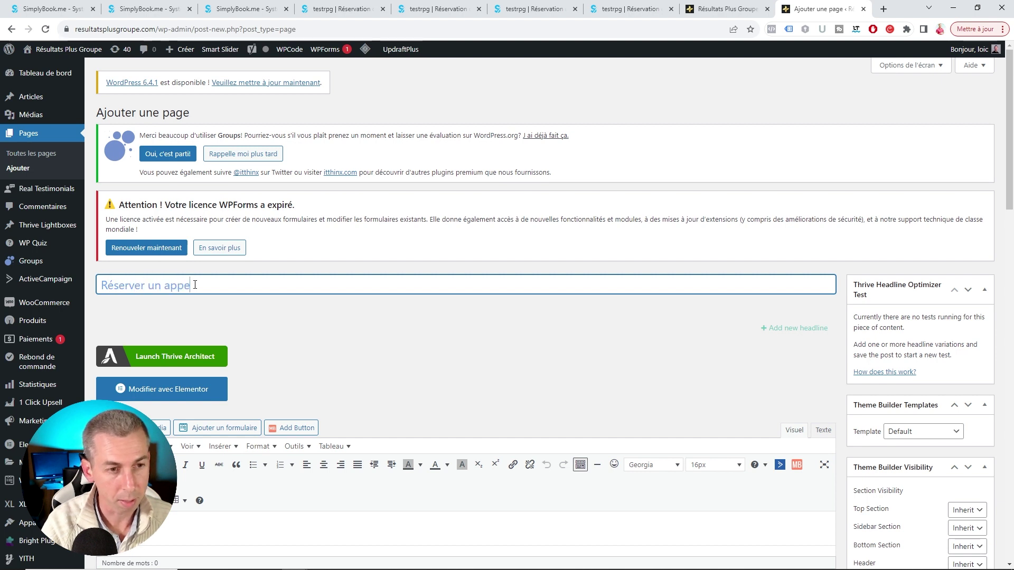
pyautogui.write(' -')
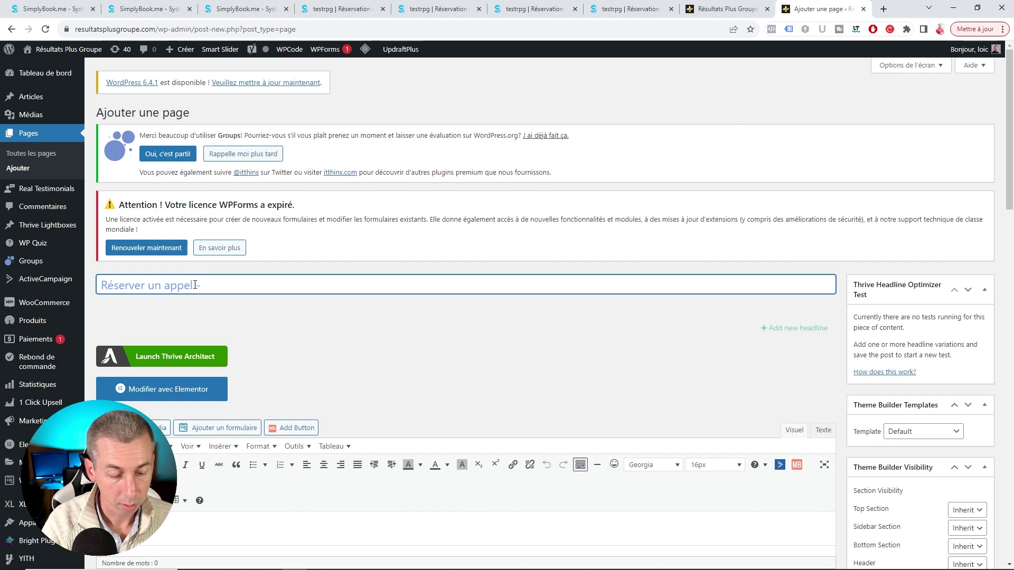
pyautogui.press('BackSpace')
pyautogui.press('BackSpace')
pyautogui.press('BackSpace')
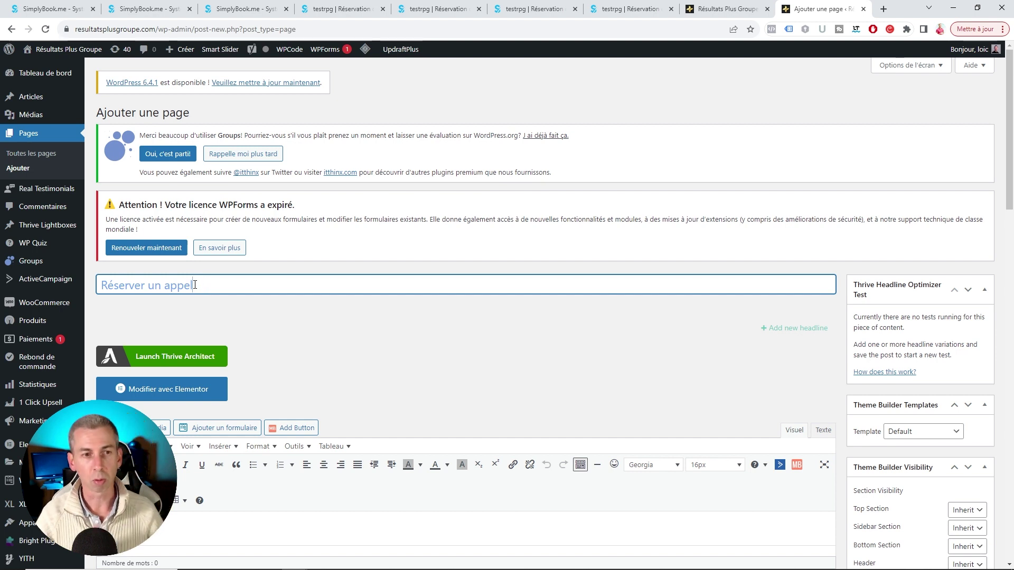
pyautogui.write('-')
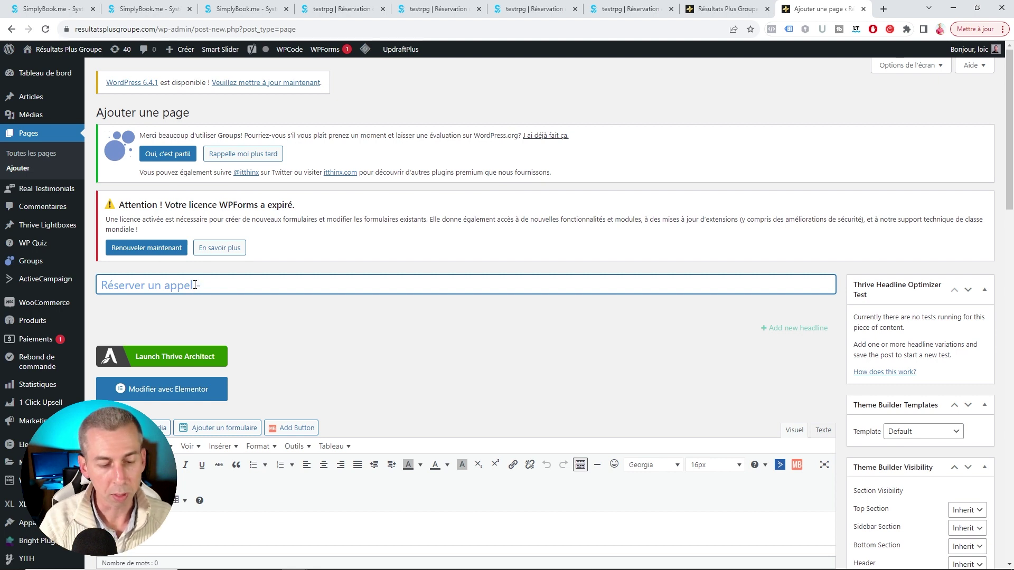
pyautogui.write(' Programme ')
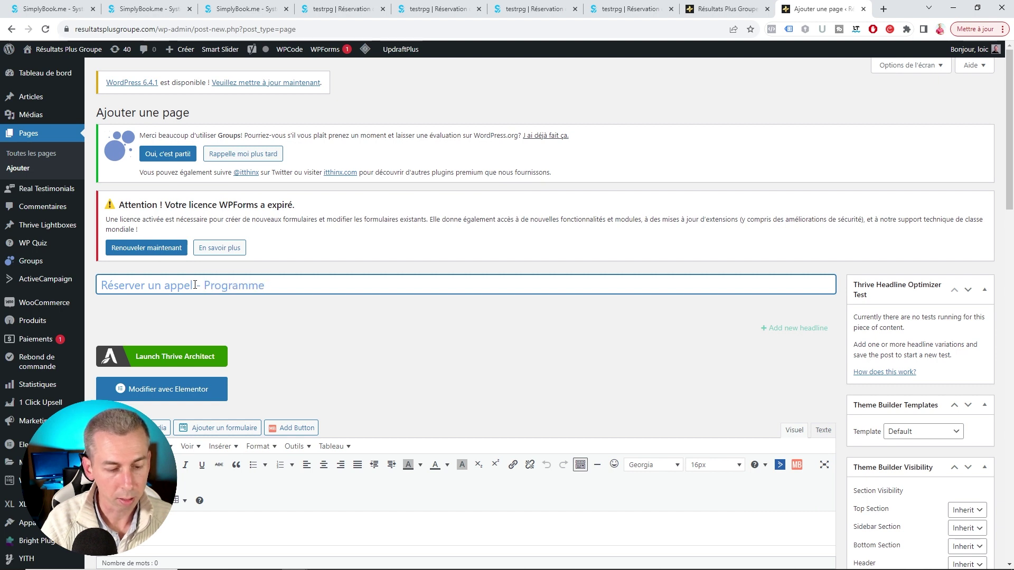
pyautogui.write('Y')
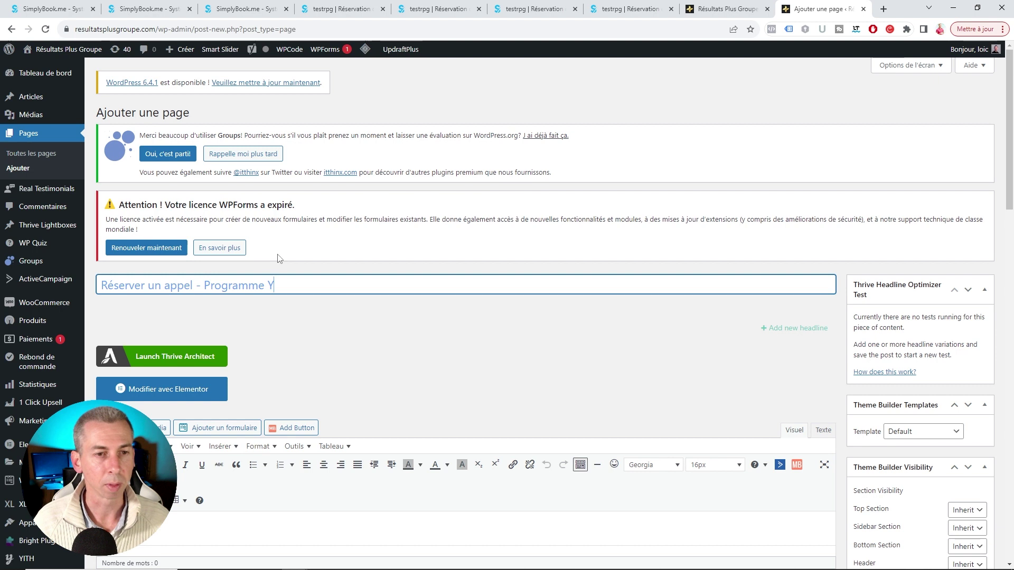
pyautogui.scroll(-5, 324, 224)
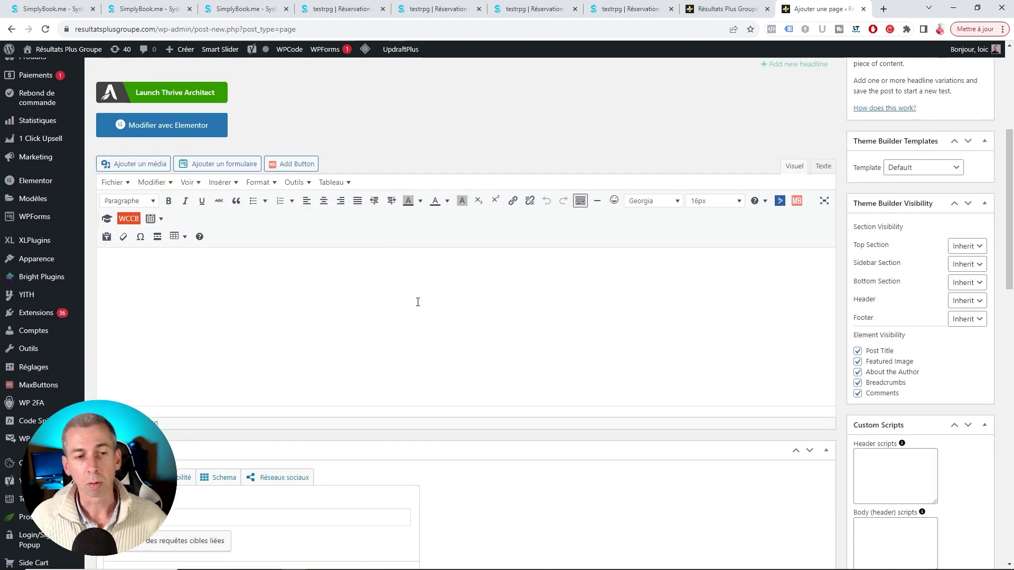
pyautogui.scroll(2, 411, 299)
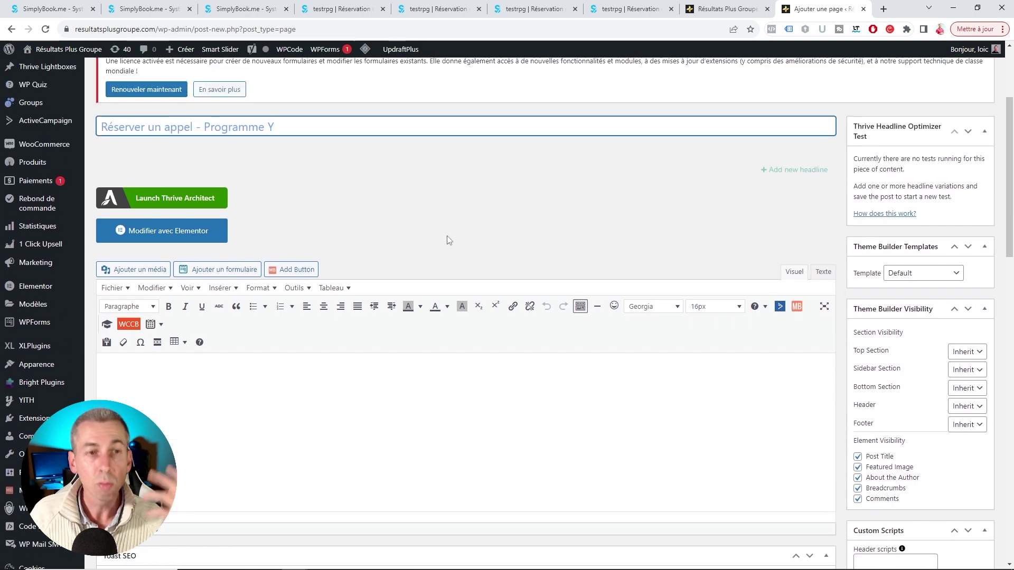
# Launch Thrive Architect for the new page and choose to create a Pre-built Landing Page
pyautogui.scroll(2, 384, 213)
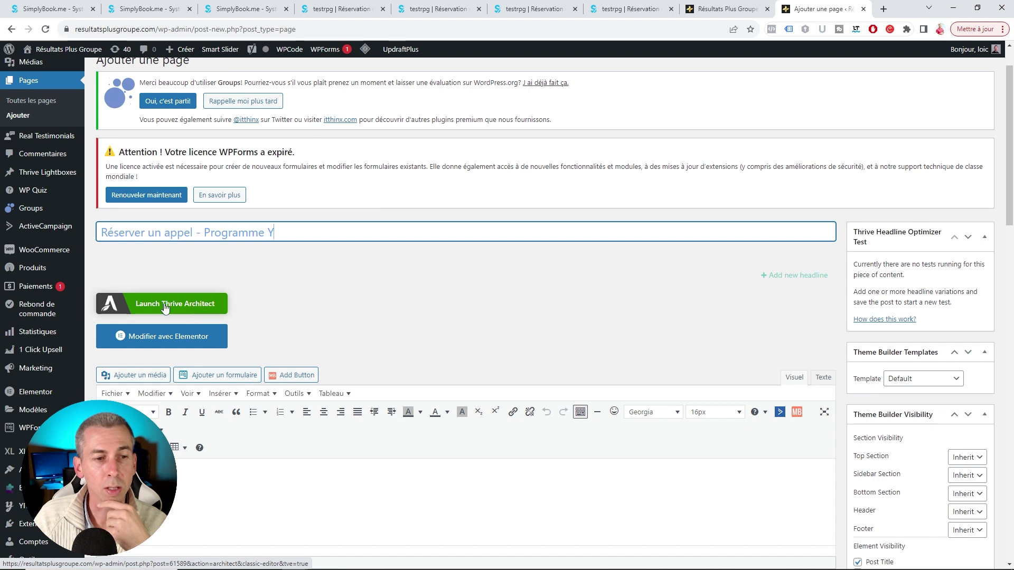
pyautogui.click(428, 304)
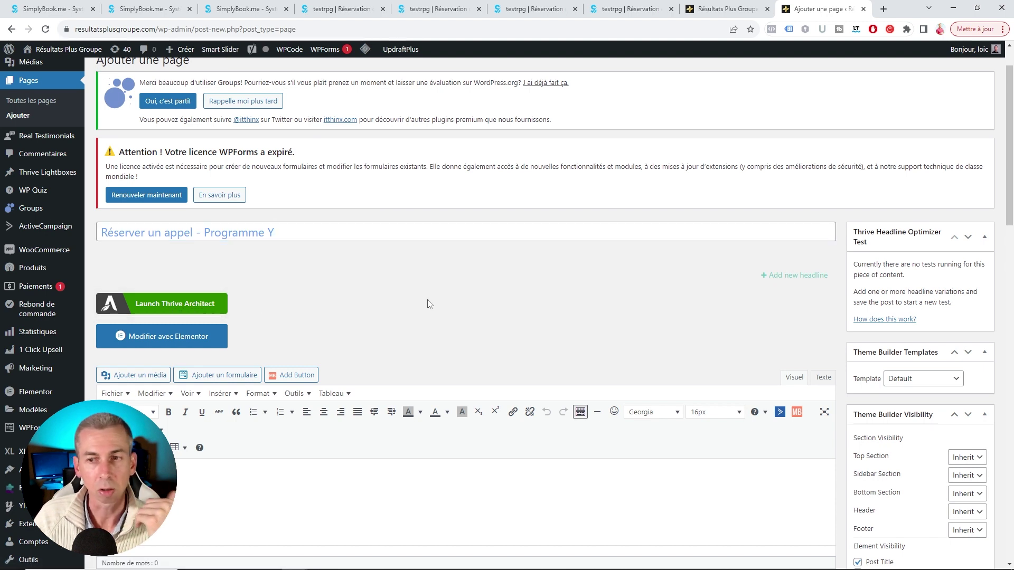
pyautogui.click(193, 305)
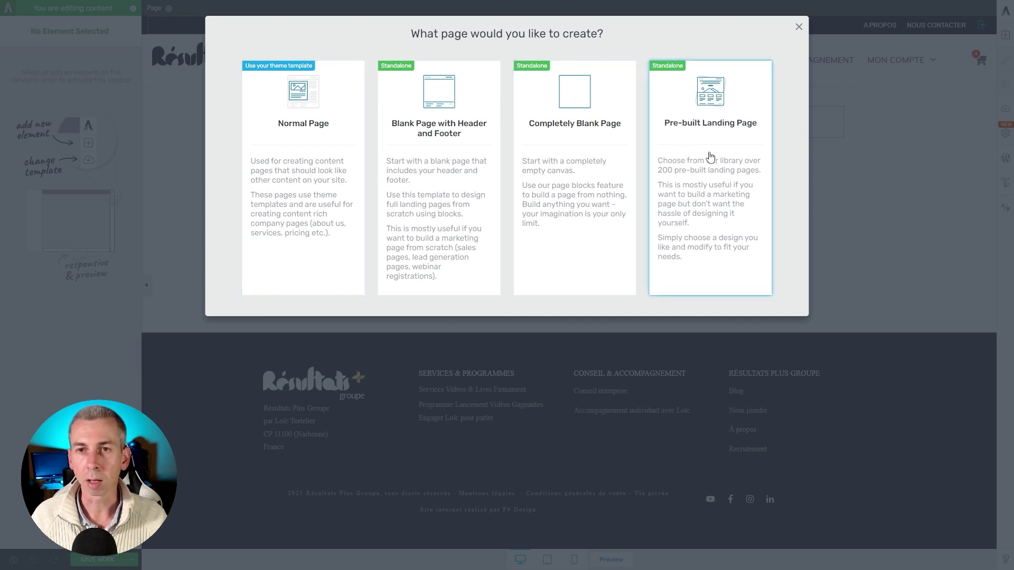
pyautogui.click(727, 158)
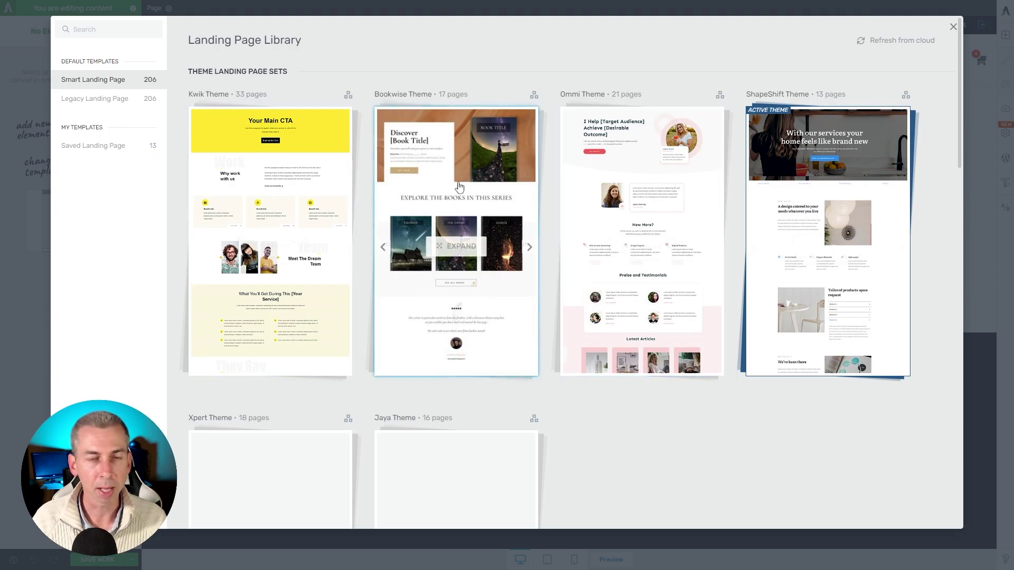
# Apply the Atomic Webinar Registration Page template from the Atomic set of the legacy landing pages
pyautogui.scroll(-5, 446, 185)
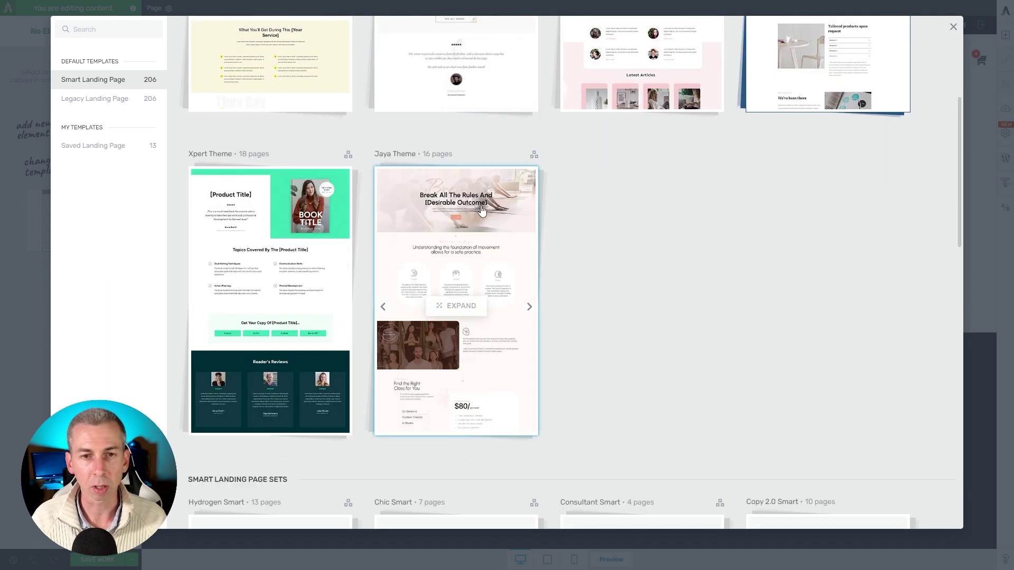
pyautogui.scroll(5, 552, 223)
pyautogui.click(85, 99)
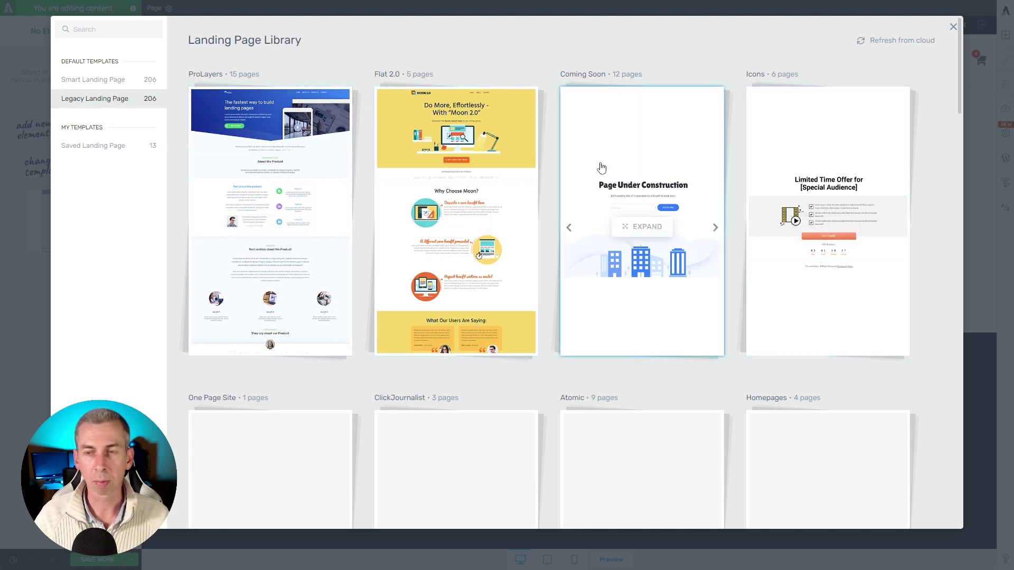
pyautogui.scroll(-5, 591, 182)
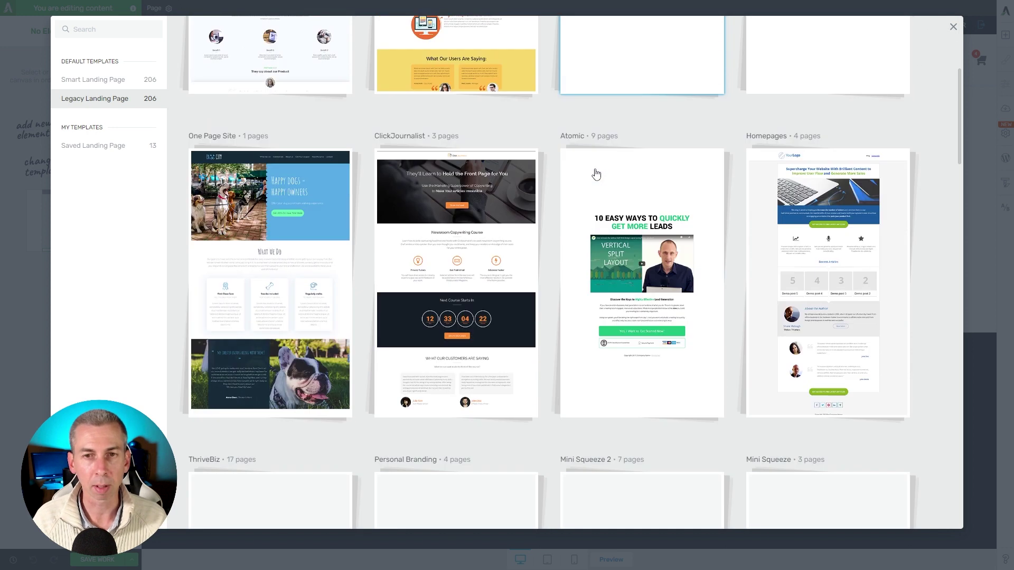
pyautogui.scroll(-7, 806, 181)
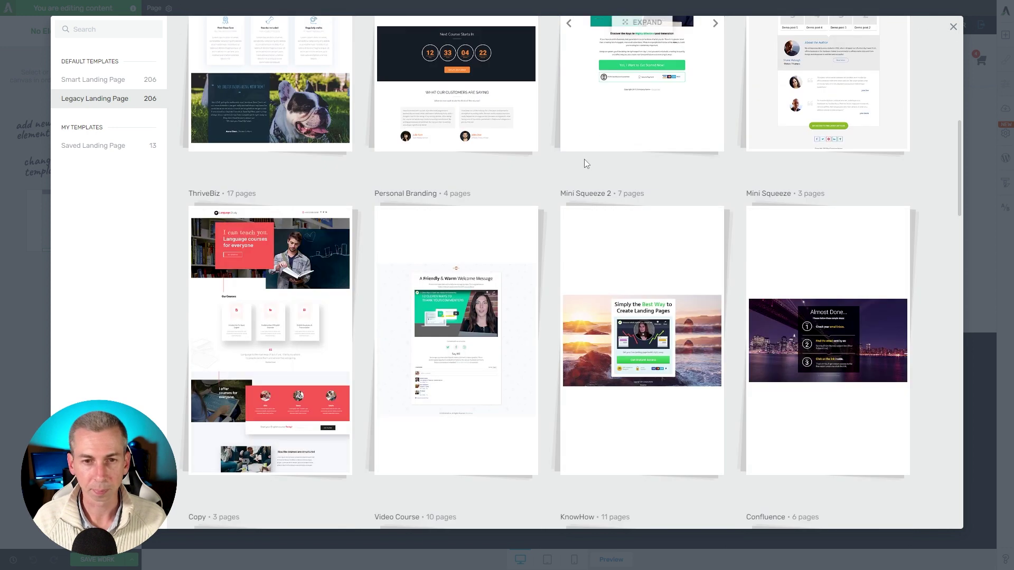
pyautogui.scroll(-2, 607, 141)
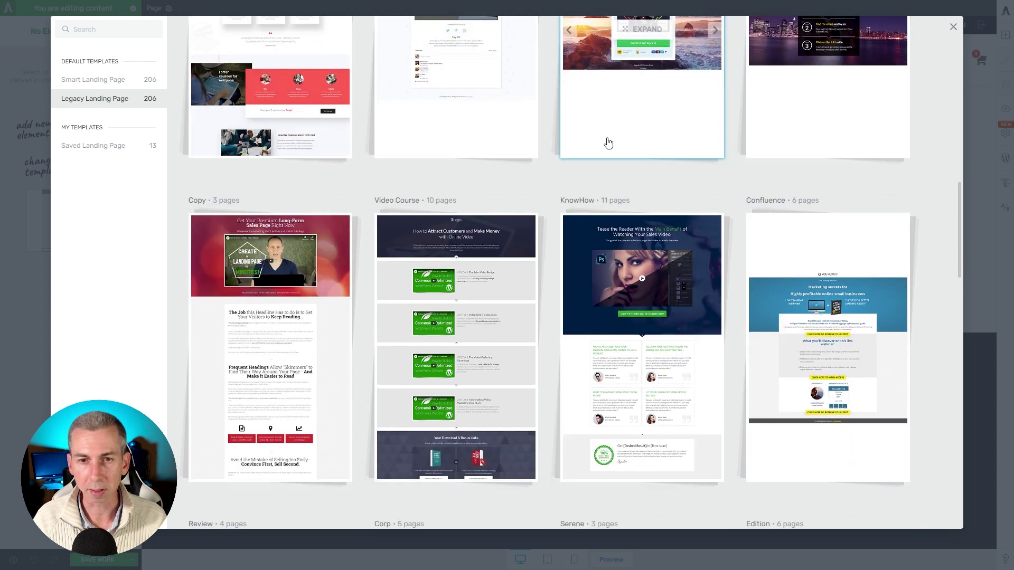
pyautogui.scroll(10, 528, 138)
pyautogui.scroll(-2, 434, 136)
pyautogui.moveTo(601, 214)
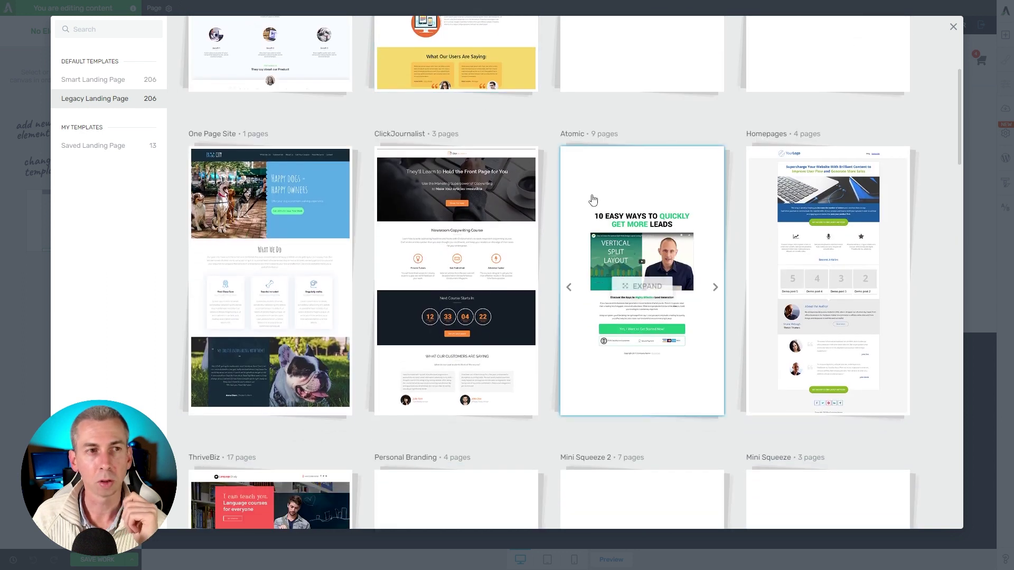
pyautogui.click(636, 227)
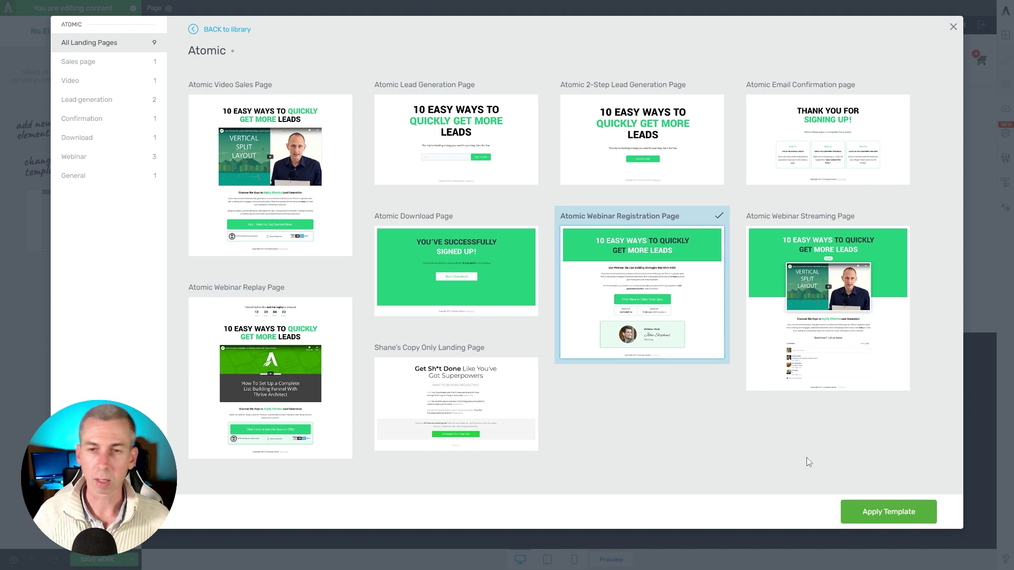
pyautogui.click(901, 516)
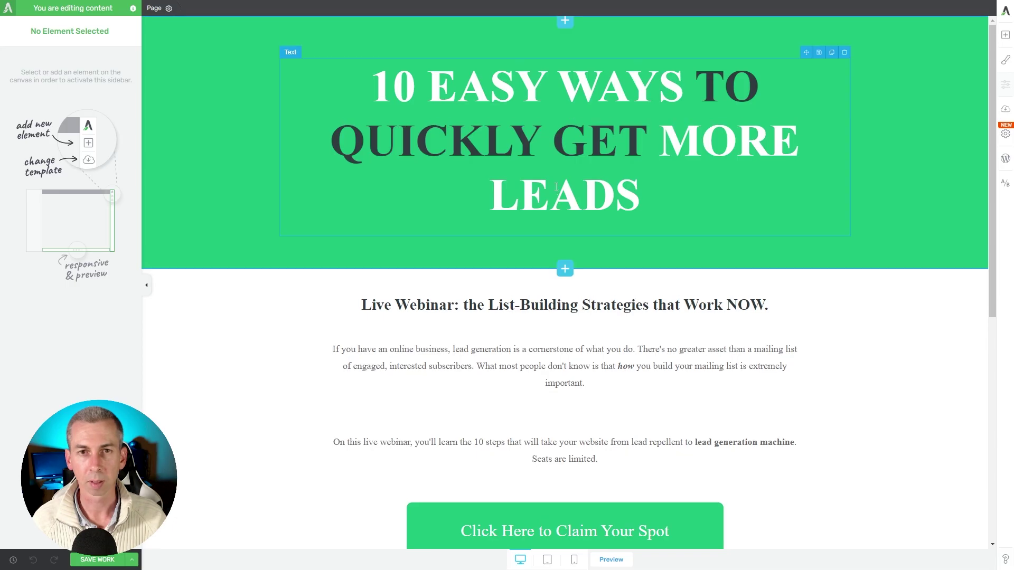
# Replace the main heading of the template with "RÉSERVER UN APPEL PROGRAMME Y"
pyautogui.scroll(-8, 601, 294)
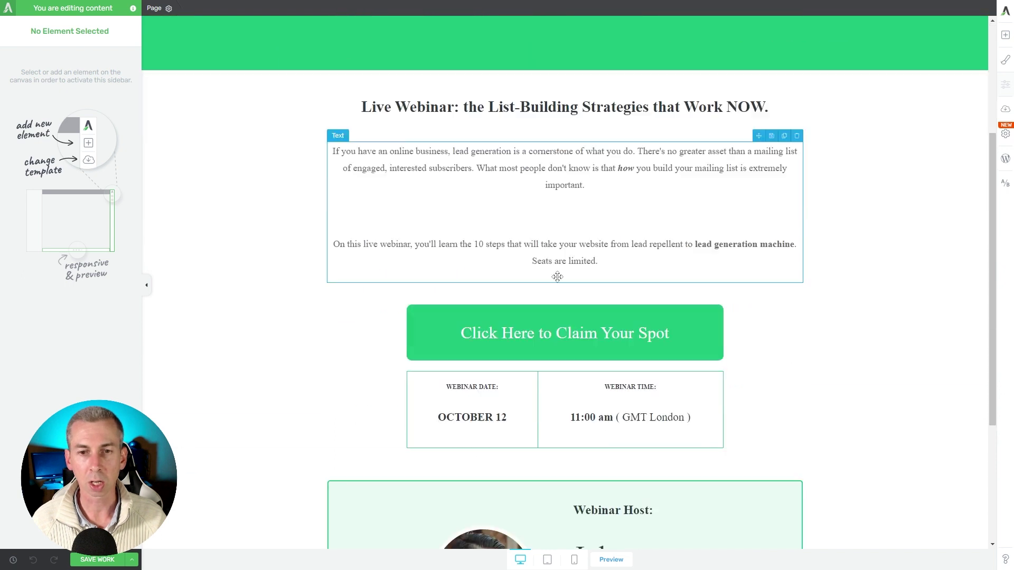
pyautogui.scroll(8, 601, 294)
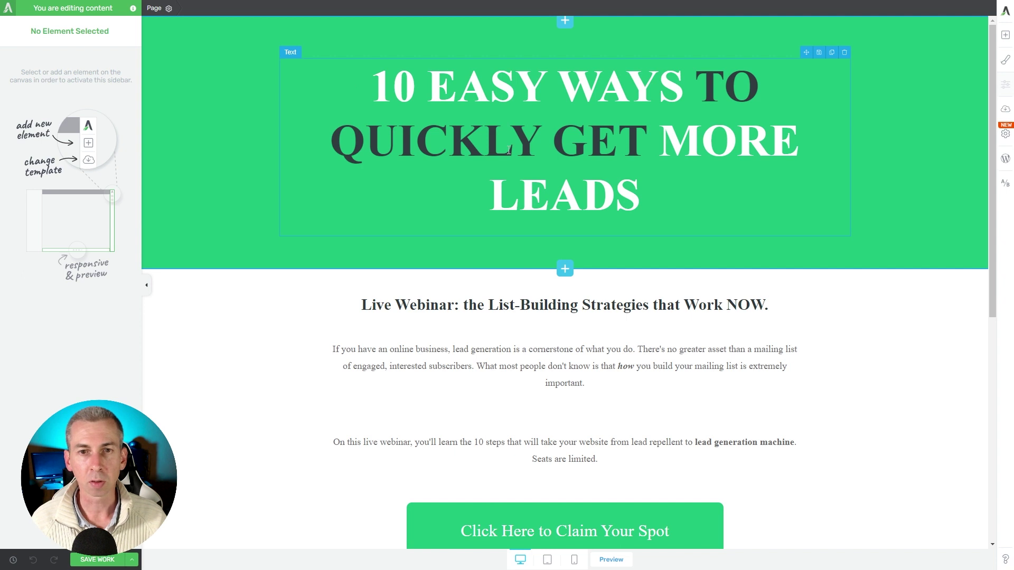
pyautogui.tripleClick(628, 192)
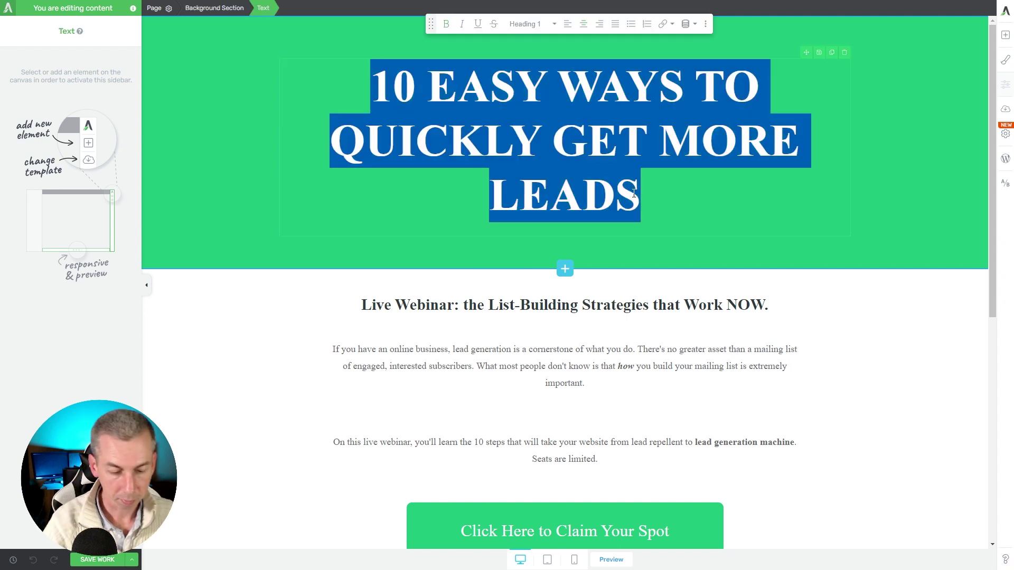
pyautogui.write('RÉSERVER UN A')
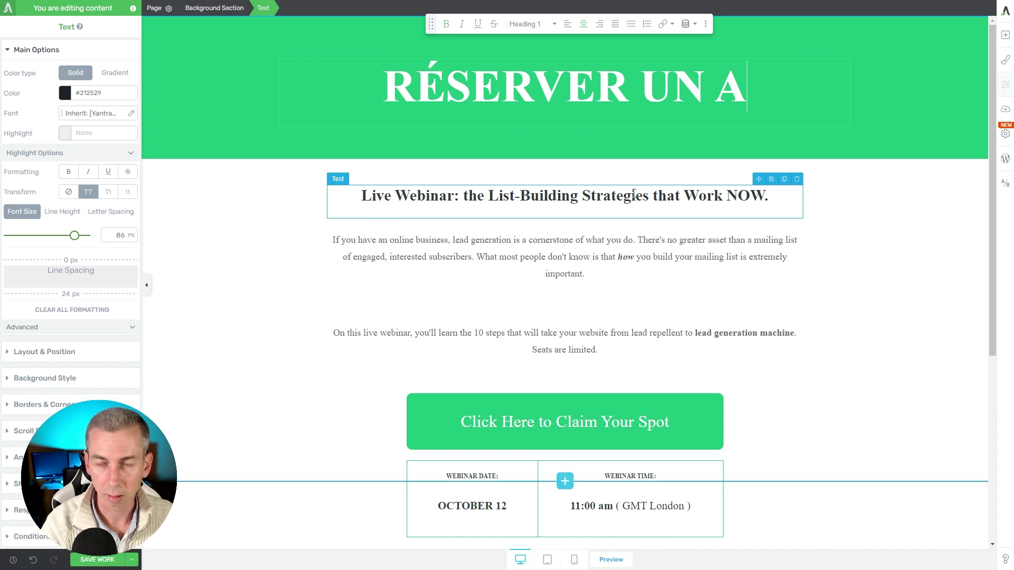
pyautogui.write('PPEL')
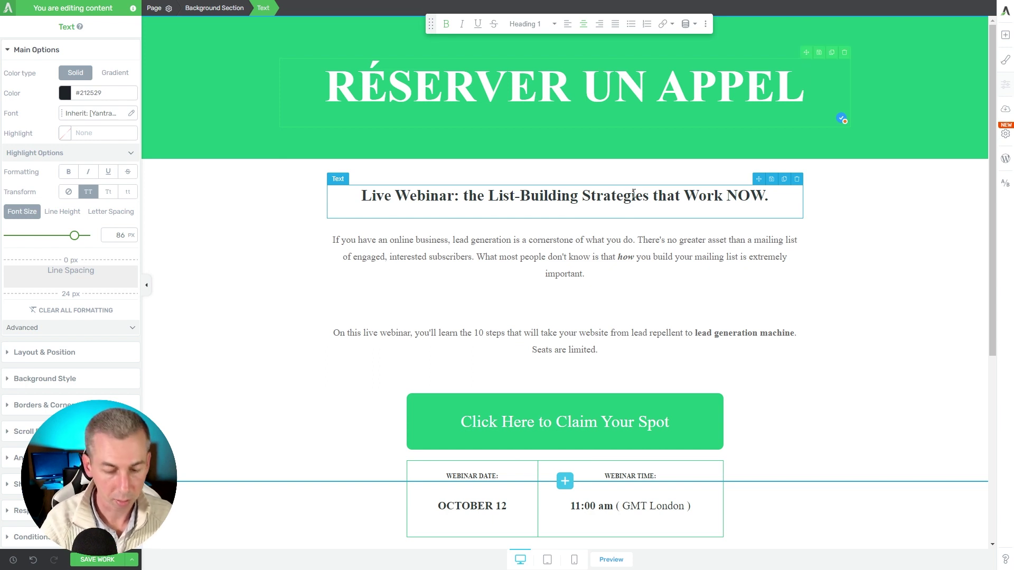
pyautogui.write('PROGRAM')
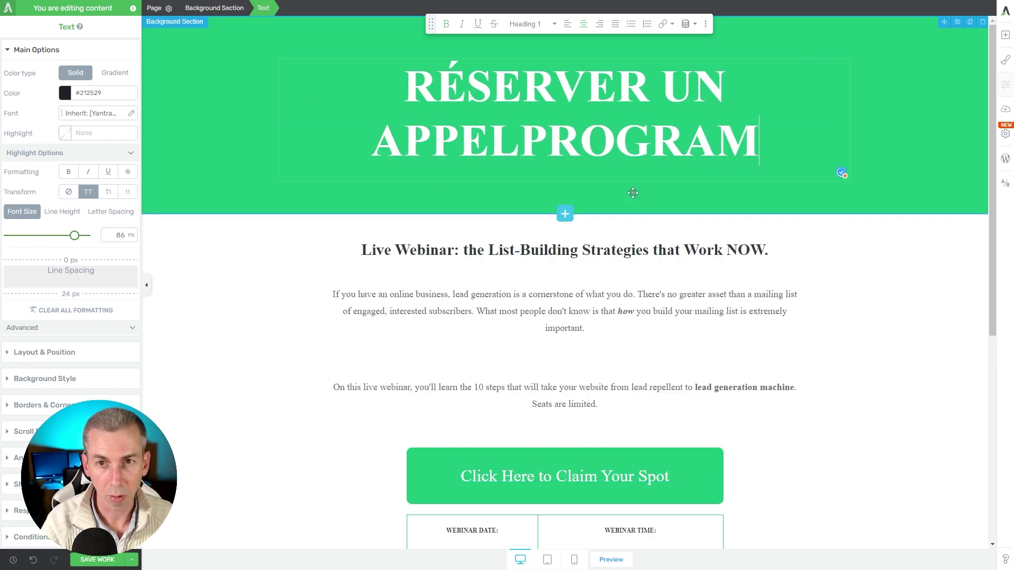
pyautogui.click(519, 132)
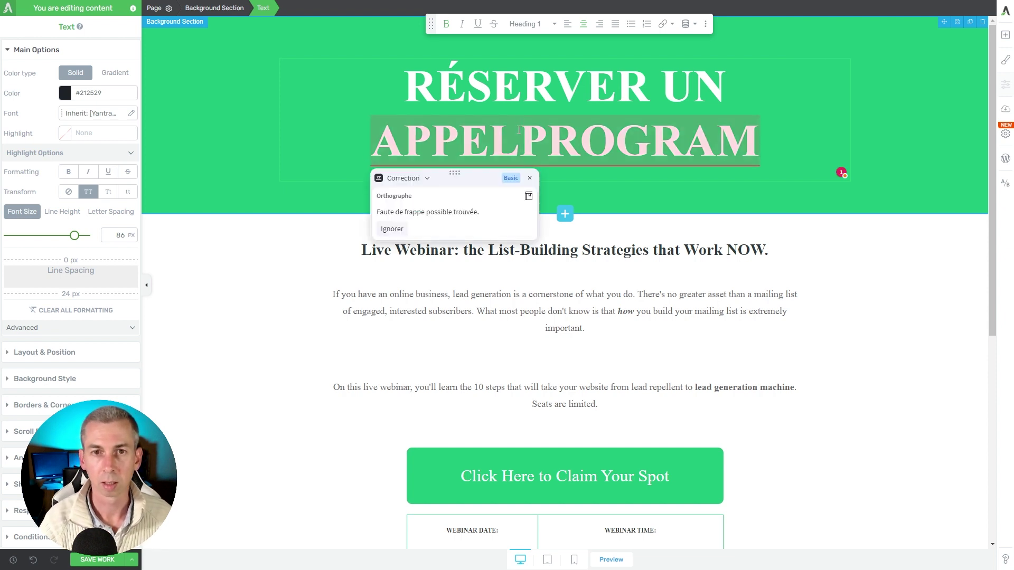
pyautogui.click(692, 144)
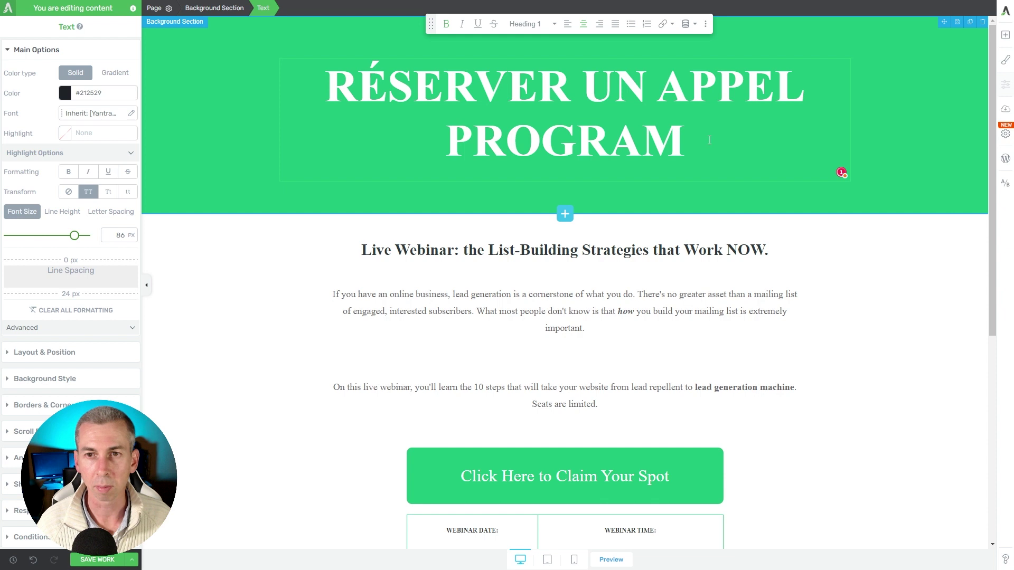
pyautogui.write('ME Y')
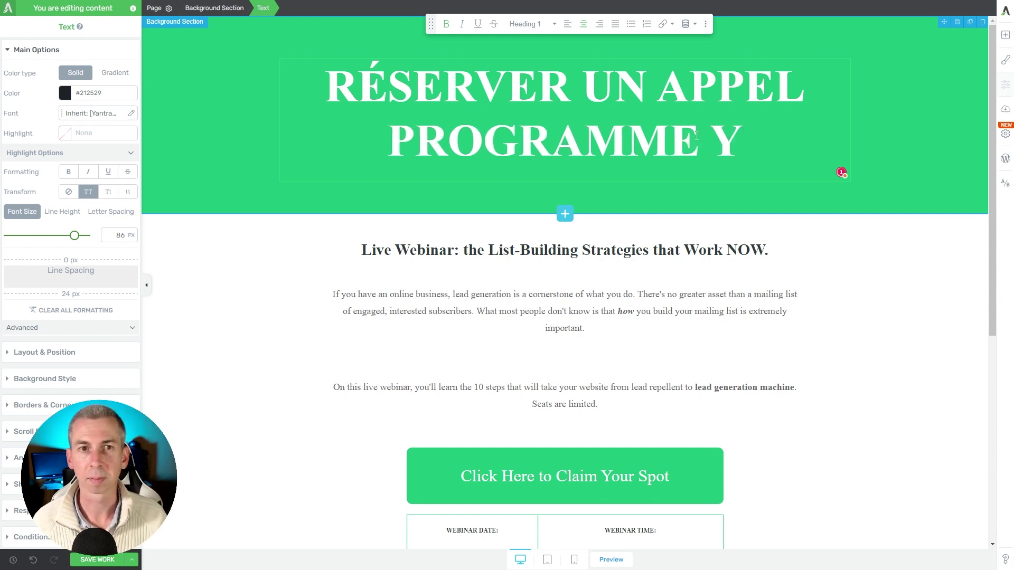
# Colour the words "PROGRAMME Y" in the heading yellow (#f6c60e)
pyautogui.moveTo(388, 140); pyautogui.dragTo(732, 130)
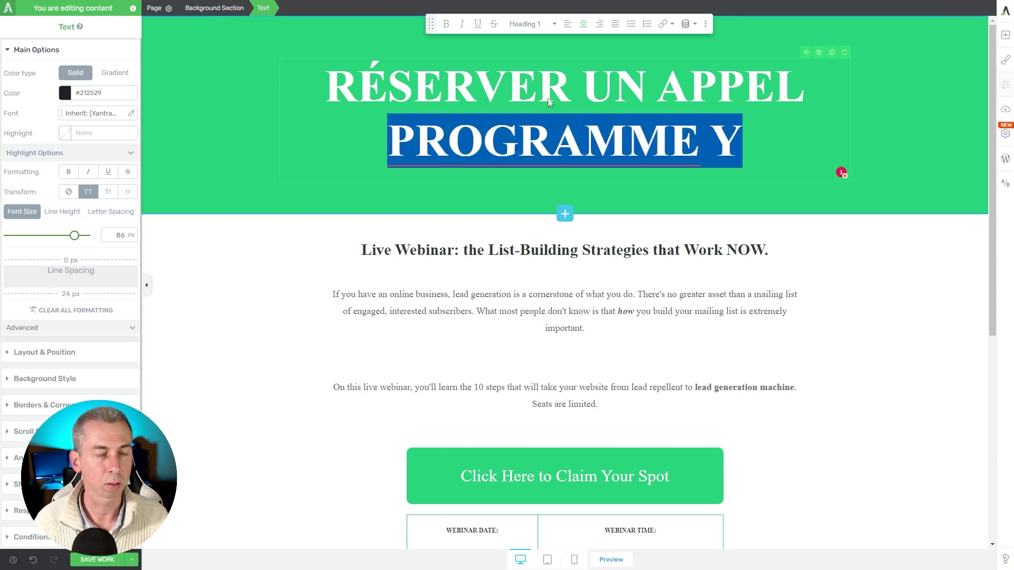
pyautogui.click(64, 96)
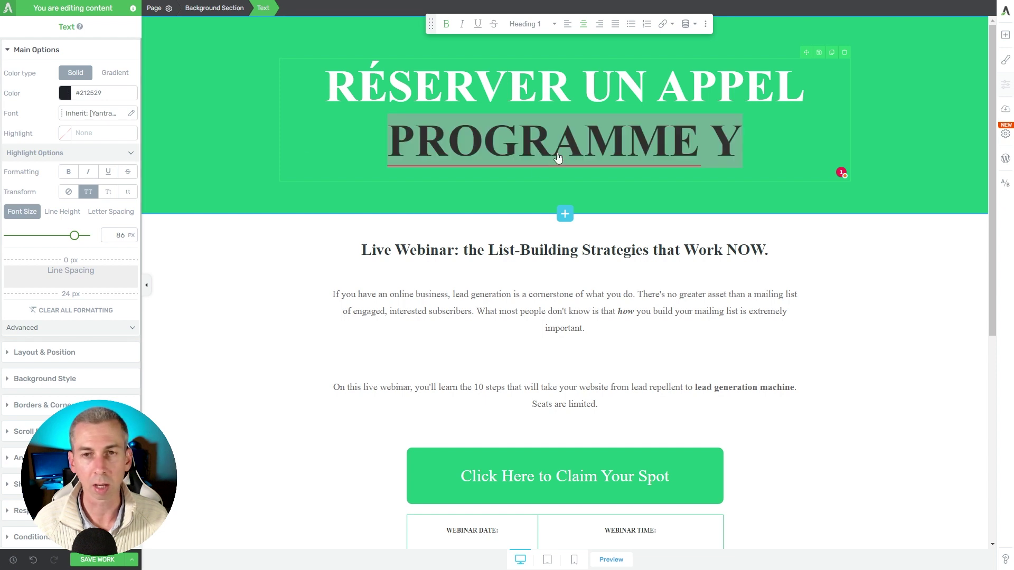
pyautogui.click(65, 93)
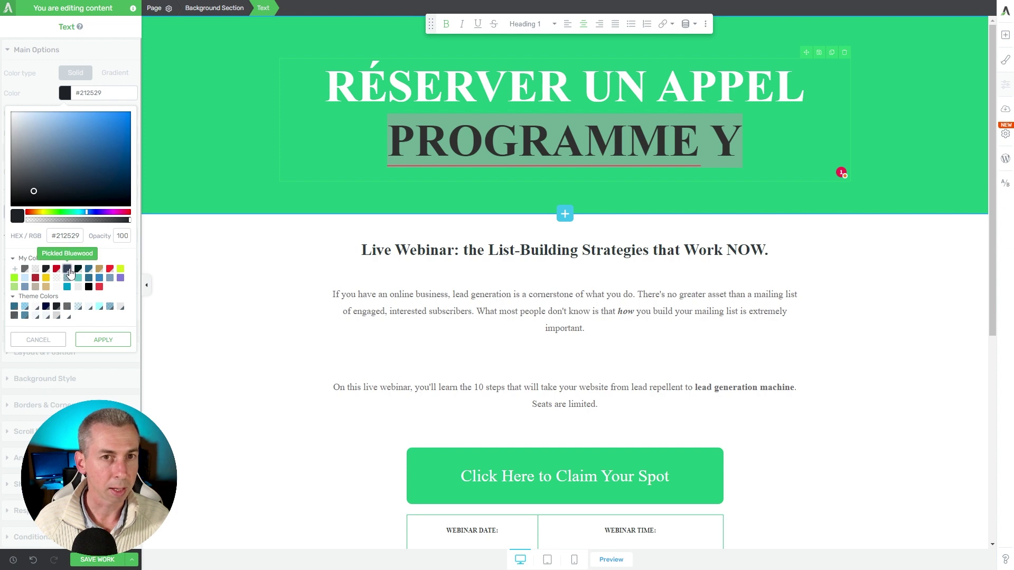
pyautogui.click(46, 278)
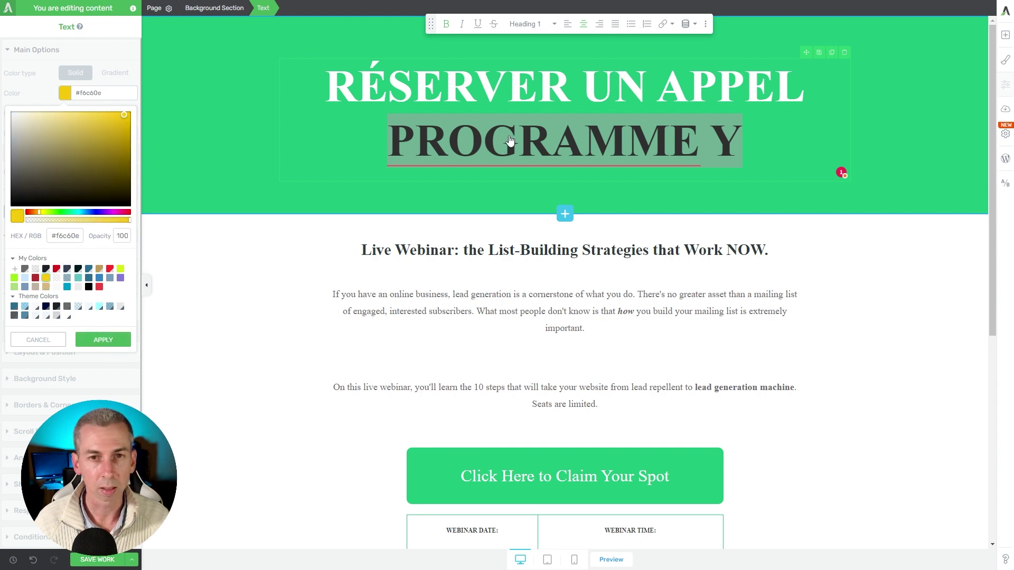
pyautogui.click(480, 136)
pyautogui.click(487, 132)
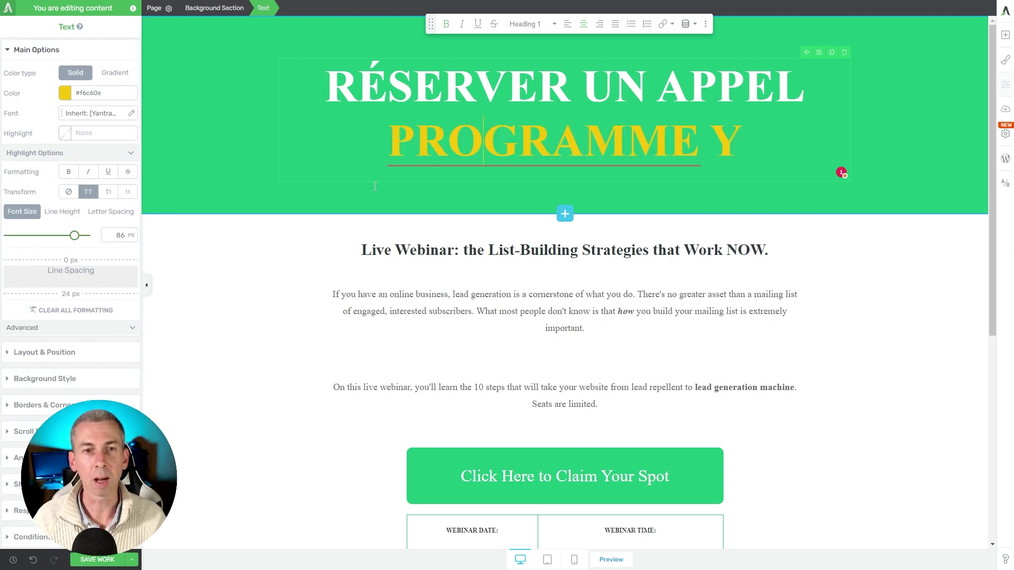
# Delete the webinar subheading, the section with the claim button and webinar date, and the body text below the heading
pyautogui.scroll(-7, 651, 288)
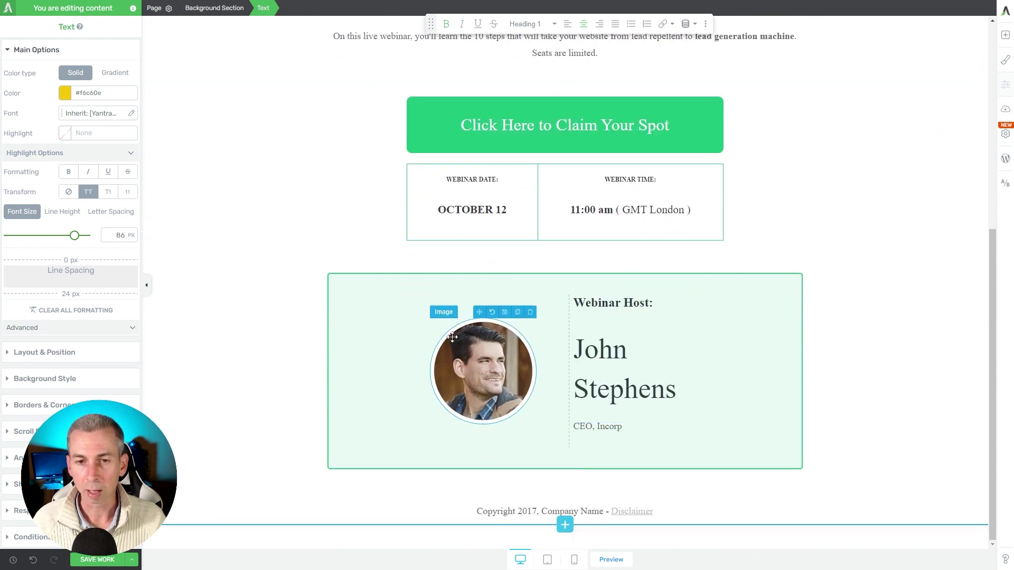
pyautogui.scroll(7, 568, 333)
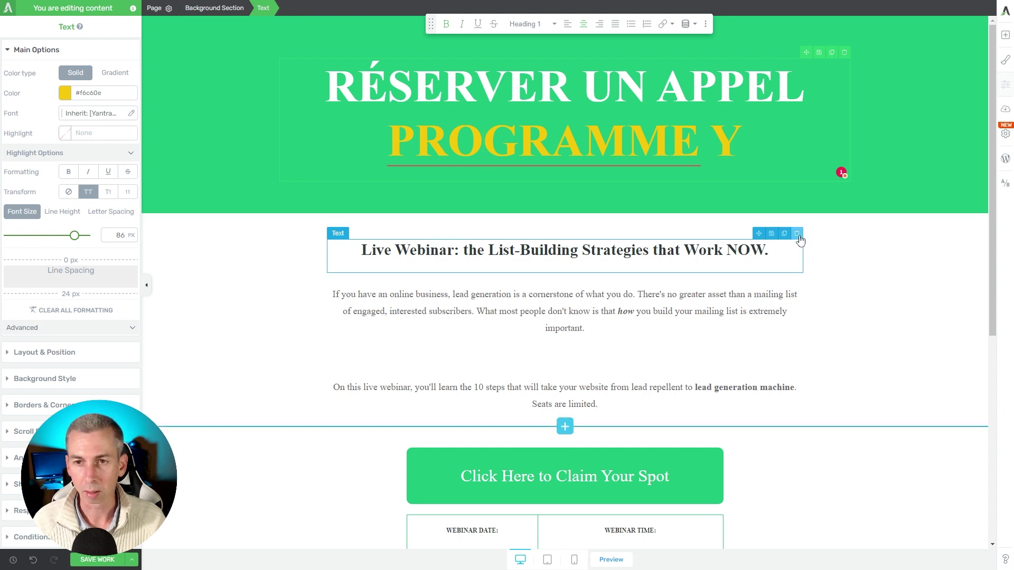
pyautogui.press('Delete')
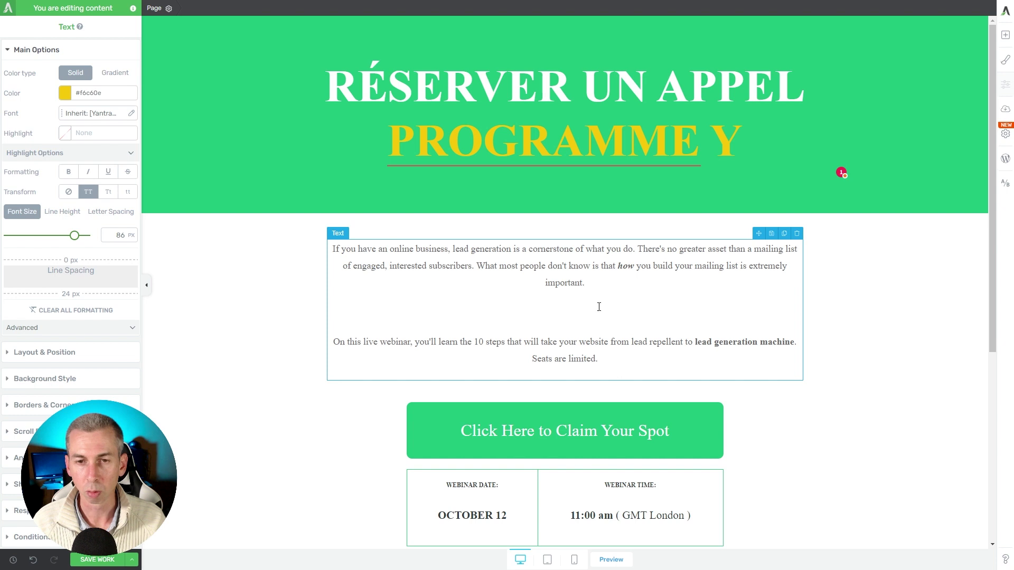
pyautogui.scroll(-3, 494, 272)
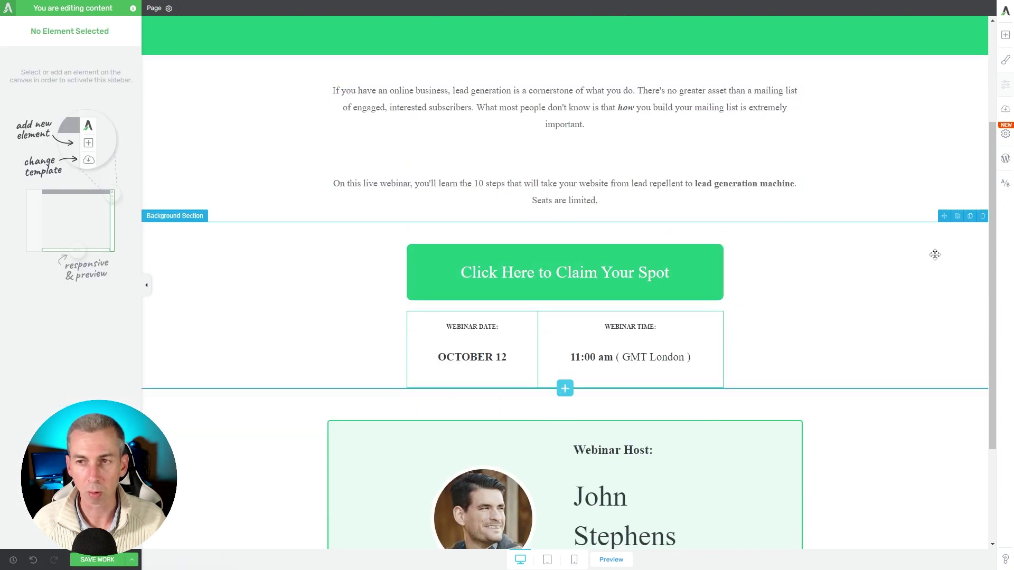
pyautogui.click(982, 216)
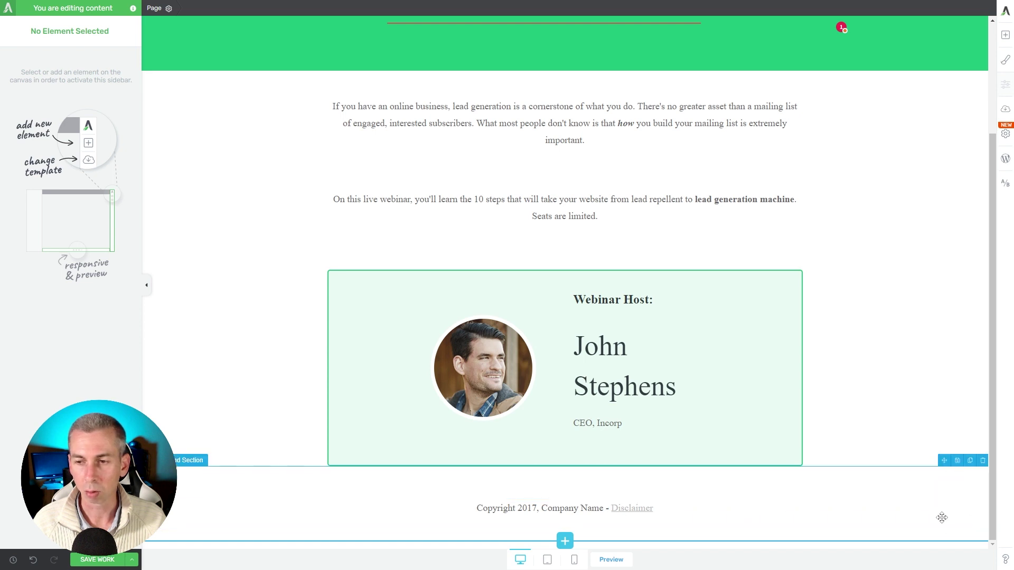
pyautogui.scroll(3, 529, 275)
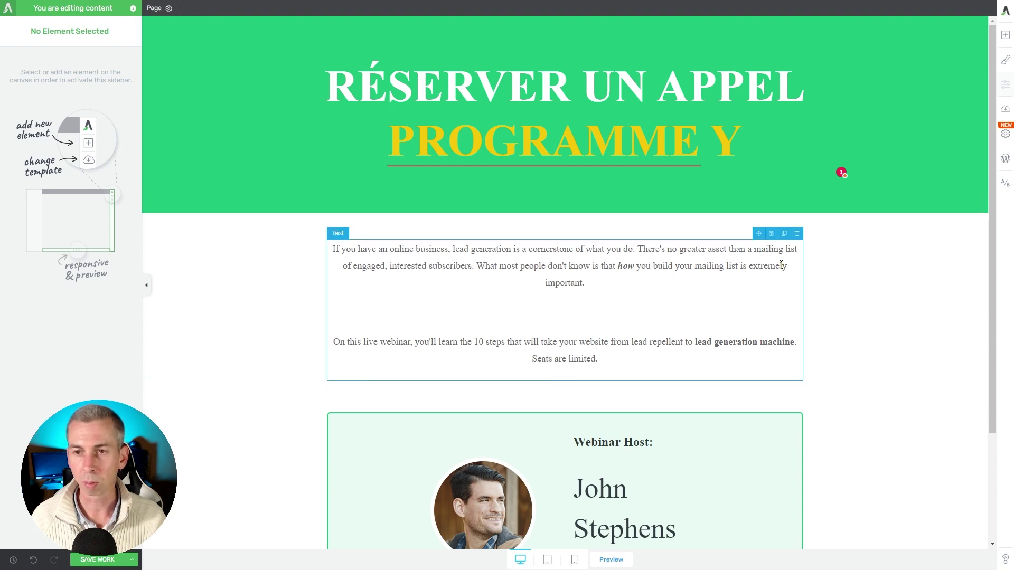
pyautogui.press('Delete')
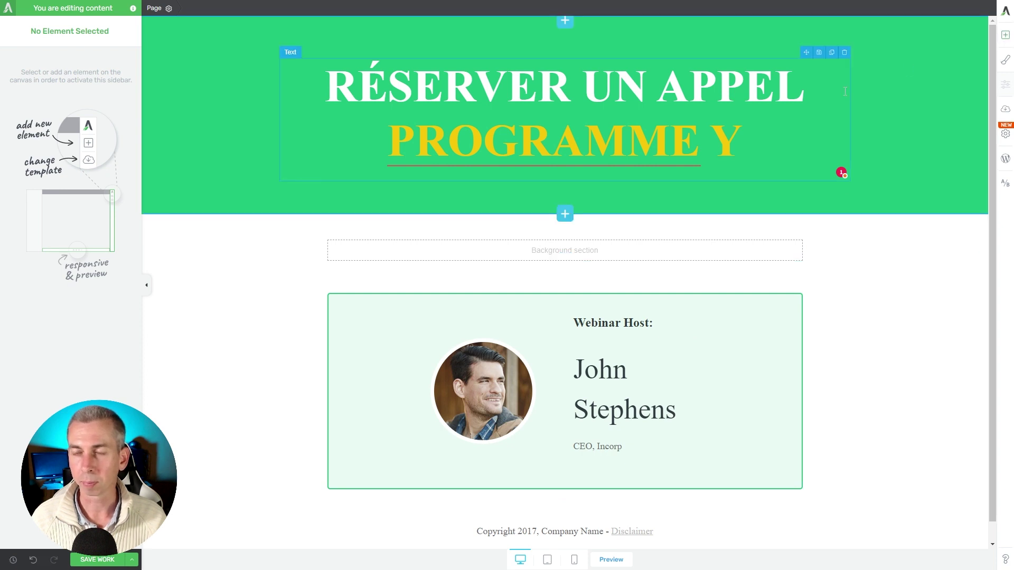
# Insert a Custom HTML element containing the SimplyBook widget script into the empty background section below the heading, and save the page
pyautogui.click(1006, 36)
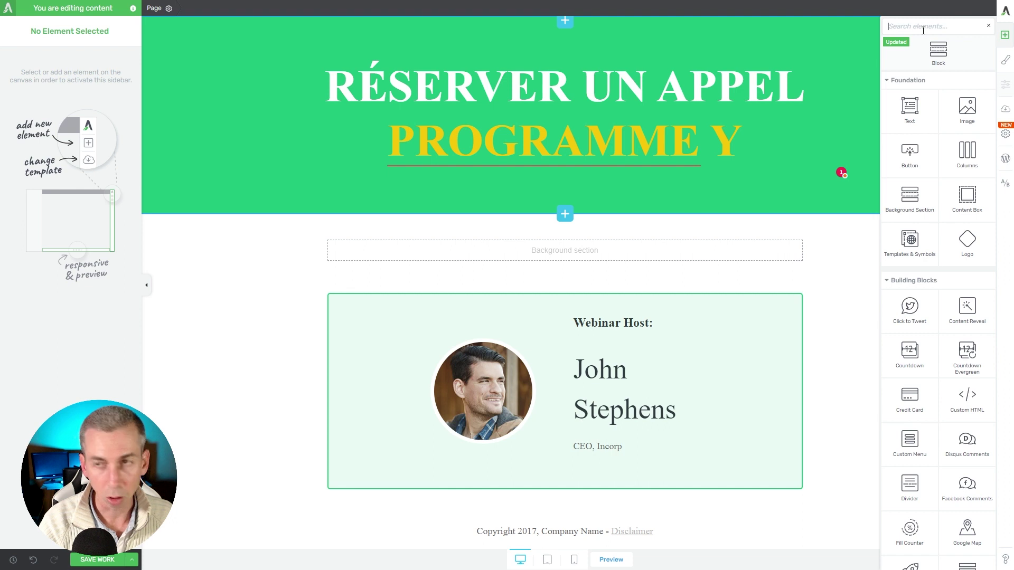
pyautogui.write('code')
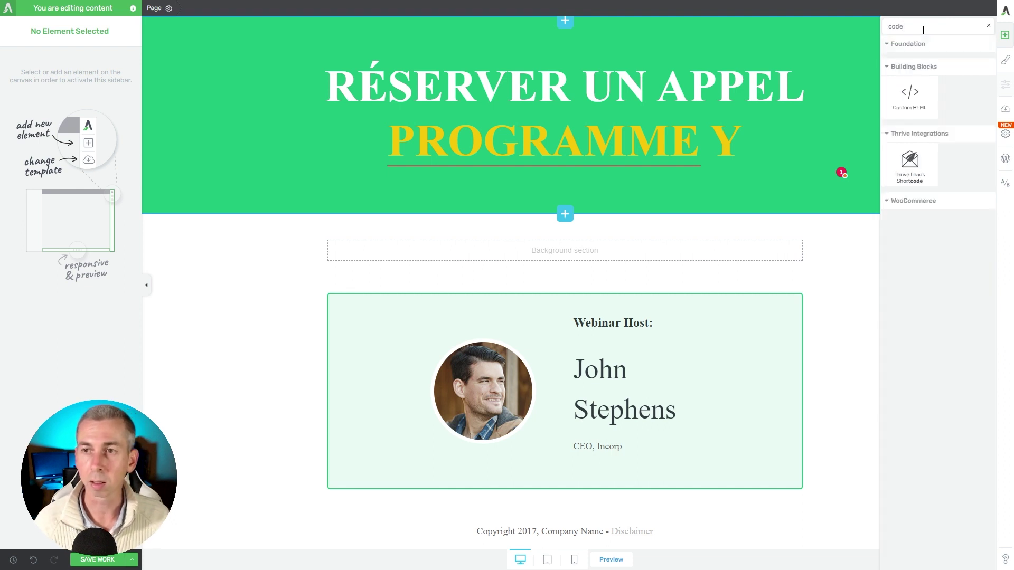
pyautogui.moveTo(908, 99); pyautogui.dragTo(579, 255)
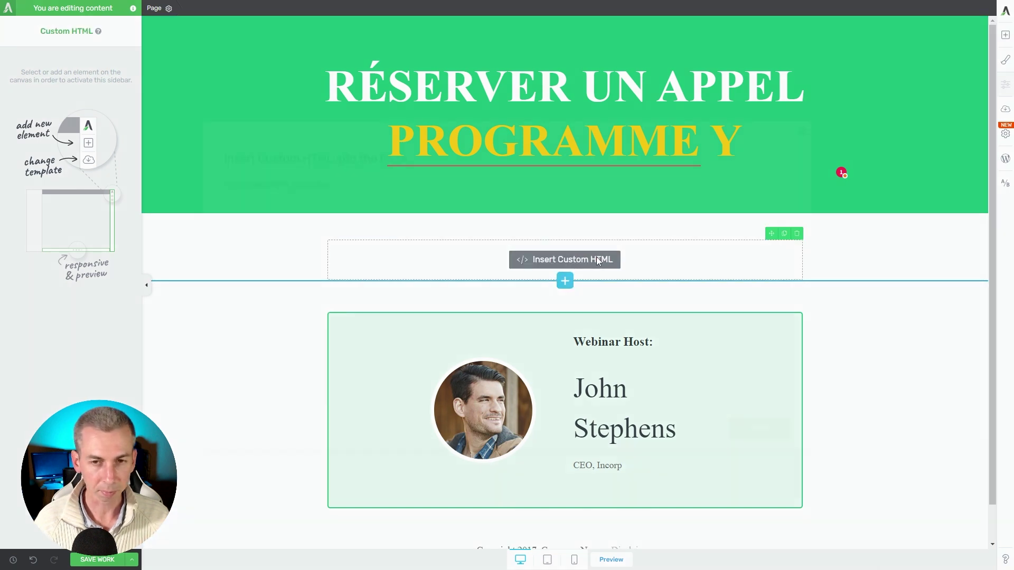
pyautogui.click(600, 258)
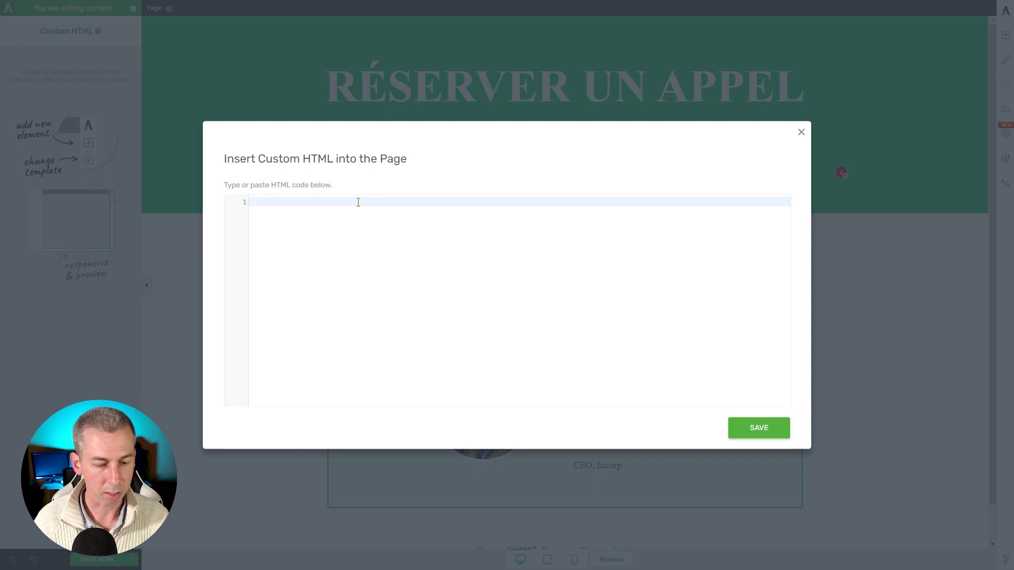
pyautogui.write('<script src="//widget.simplybook.it/v2/widget/widget.js"></script> <script>     var widget = new SimplybookWidget({"widget_type":"iframe","url":"https:\\/\\/testrpg.simplybook.it","theme":"minimal","theme_settings":{"timeline_show_end_time":"1","timeline_modern_display":"as_slots","hide_company_label":"0","timeline_hide_unavailable":"1","hide_past_days":"0","sb_base_color":"#cb8d75","btn_color_1":"#cca25a,#fc1c1c,#57fc1c","link_color":"#cb8d75","display_item_mode":"block","body_bg_color":"#ffffff","sb_review_image":"","dark_font_color":"#403733","light_font_color":"#ffffff","sb_company_label_color":"#aa5939","hide_img_mode":"0","sb_busy":"#c7b3b3","sb_available":"#2b212b"},"timeline":"modern","datepicker":"top_calendar","is_rtl":false,"app_config":{"clear_session":0,"allow_switch_to_ada":0,"predefined":{"provider":"3","service":"7"}}}); </script>')
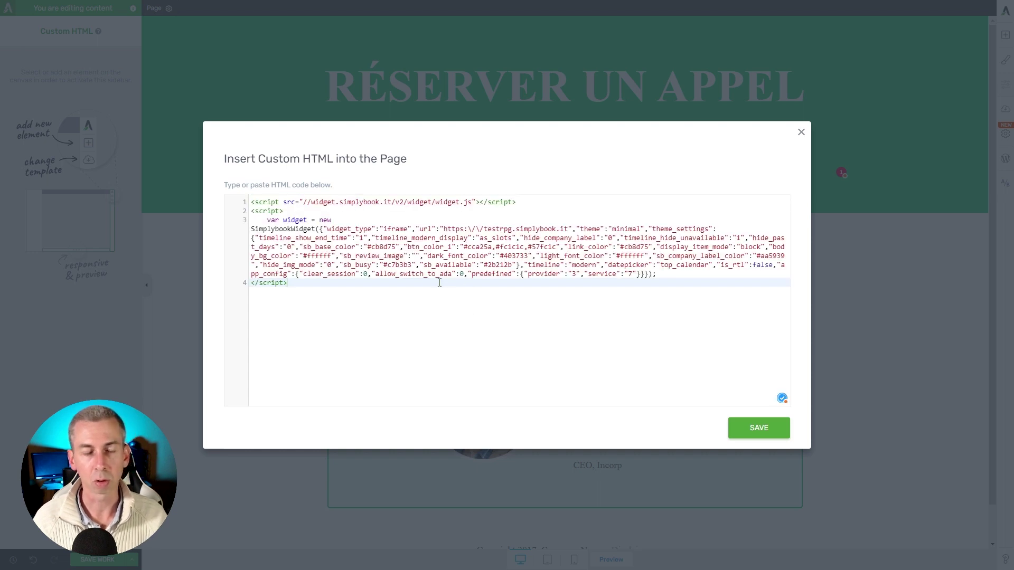
pyautogui.click(761, 430)
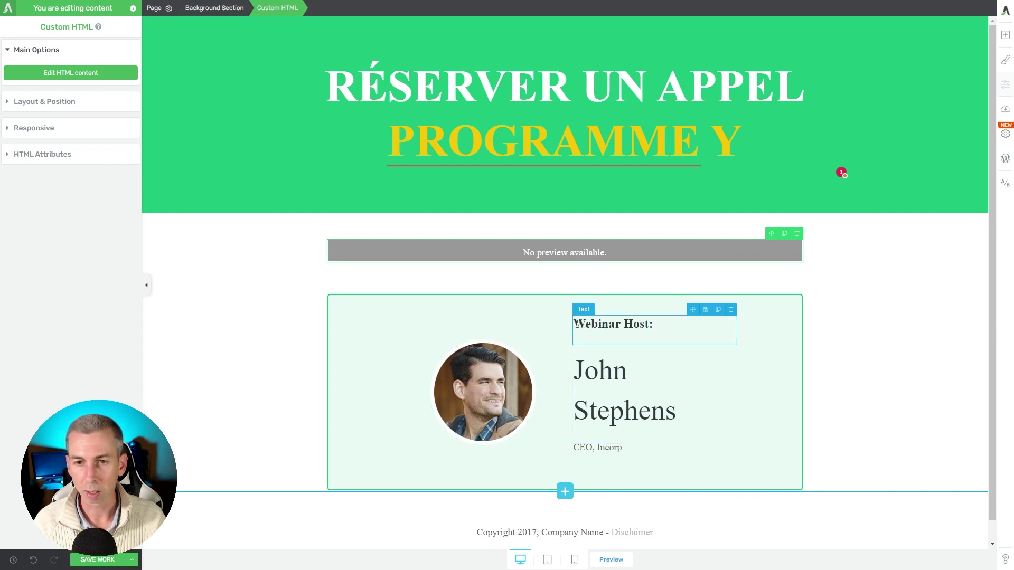
pyautogui.tripleClick(647, 322)
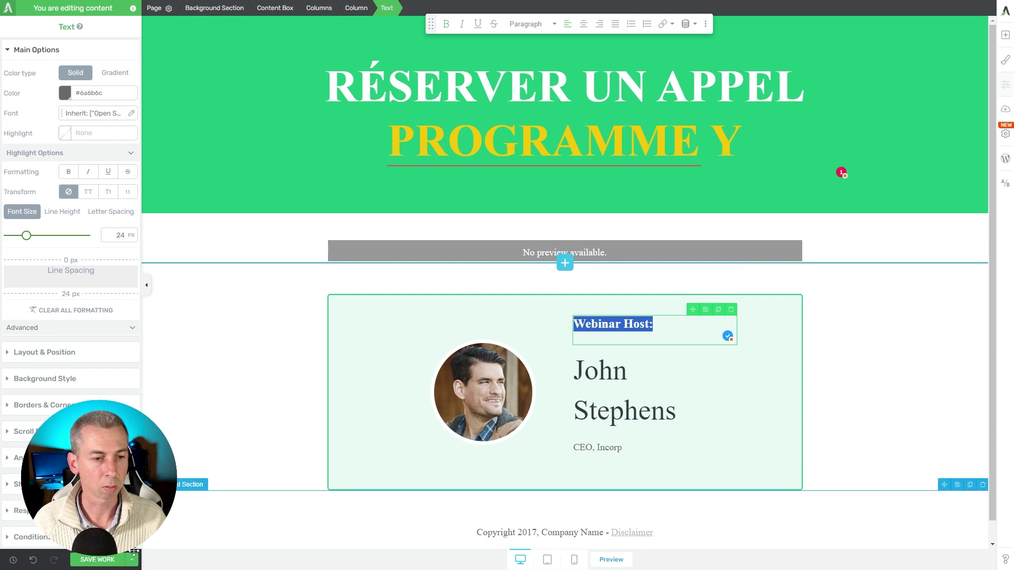
pyautogui.click(113, 561)
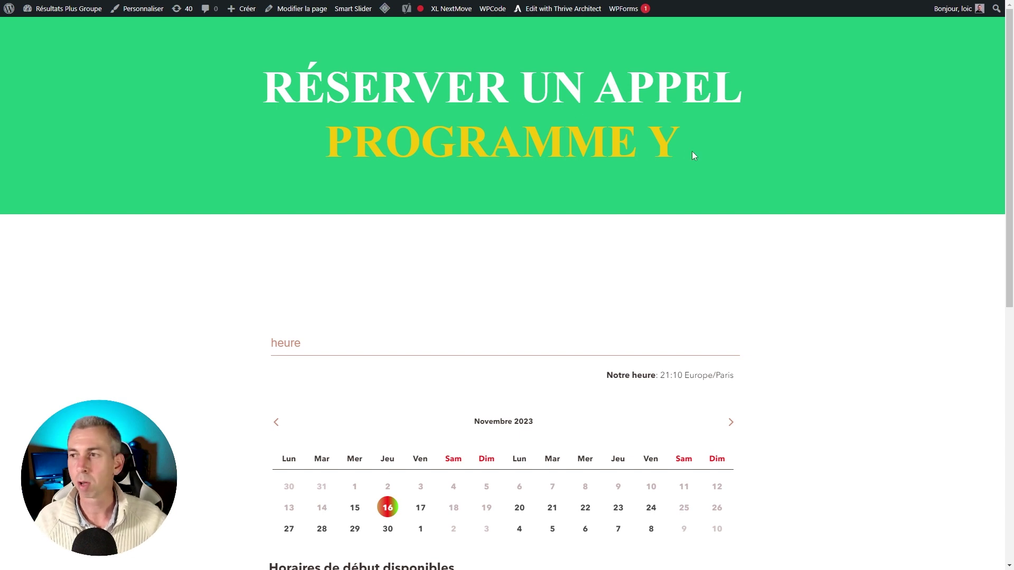
# Examine the published landing page from the heading through the embedded booking calendar to the webinar host block and footer
pyautogui.scroll(-2, 328, 243)
pyautogui.scroll(-2, 466, 243)
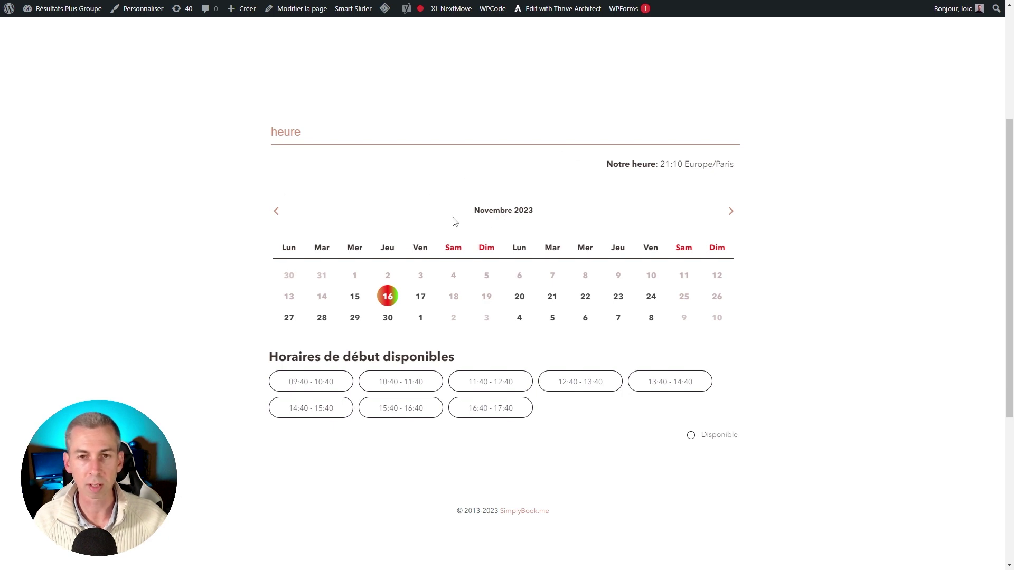
pyautogui.scroll(-2, 324, 211)
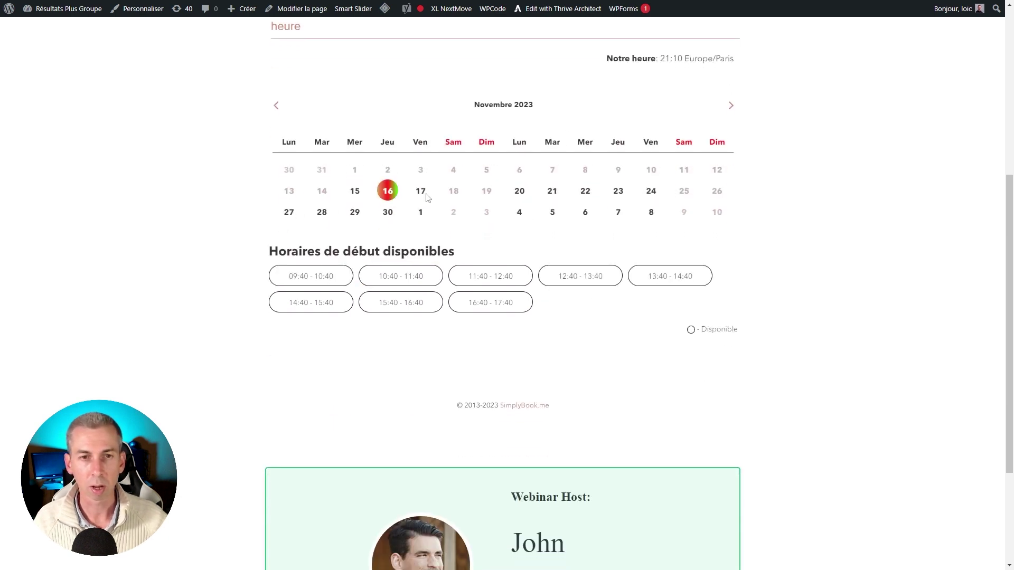
pyautogui.scroll(-3, 351, 311)
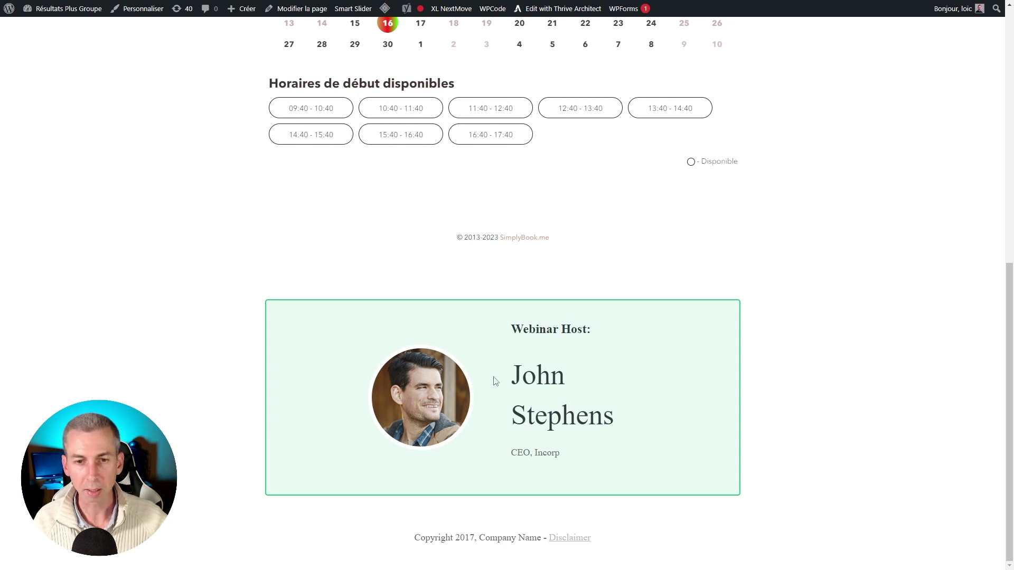
pyautogui.scroll(9, 566, 355)
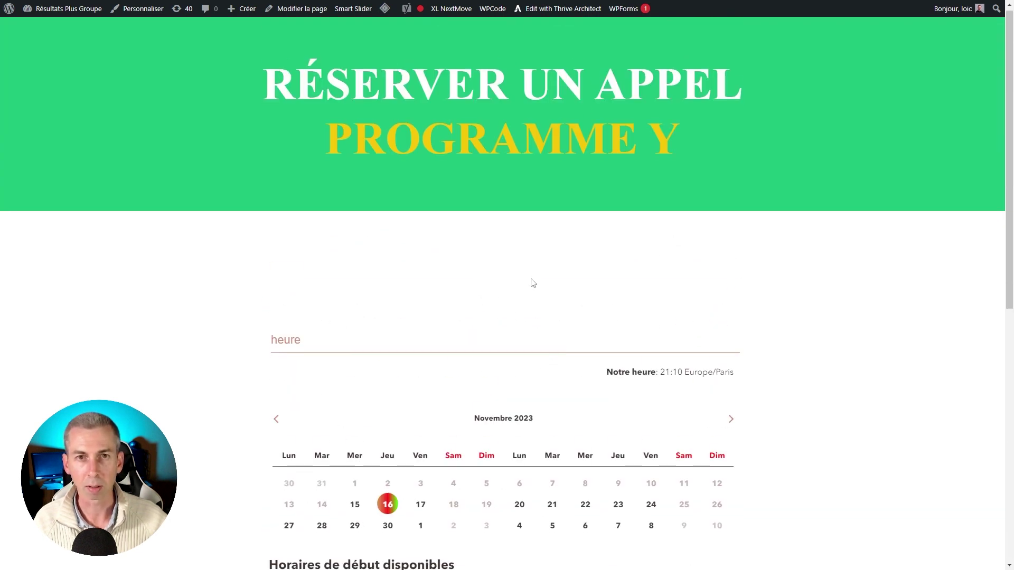
pyautogui.scroll(-9, 529, 283)
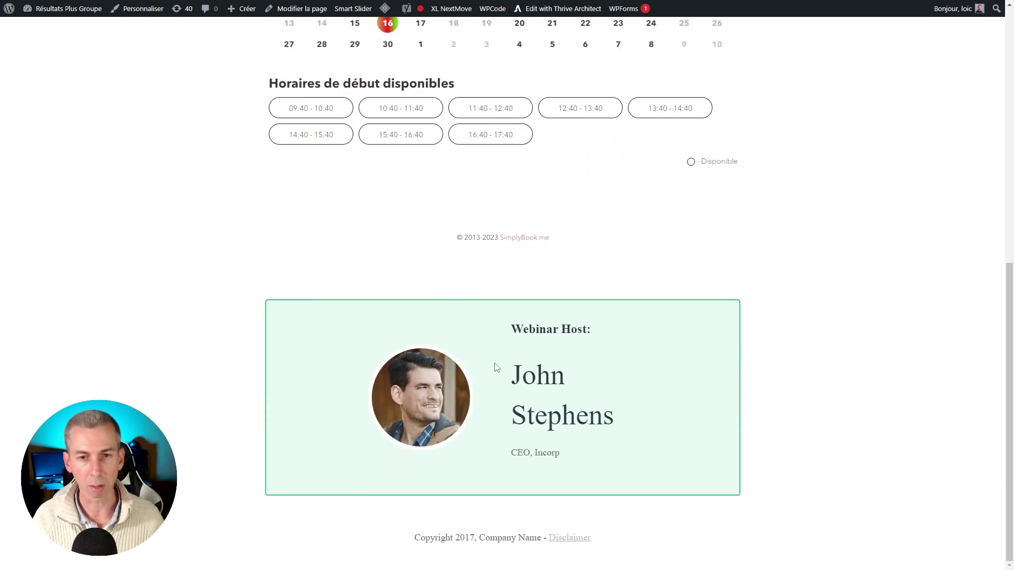
pyautogui.scroll(5, 539, 349)
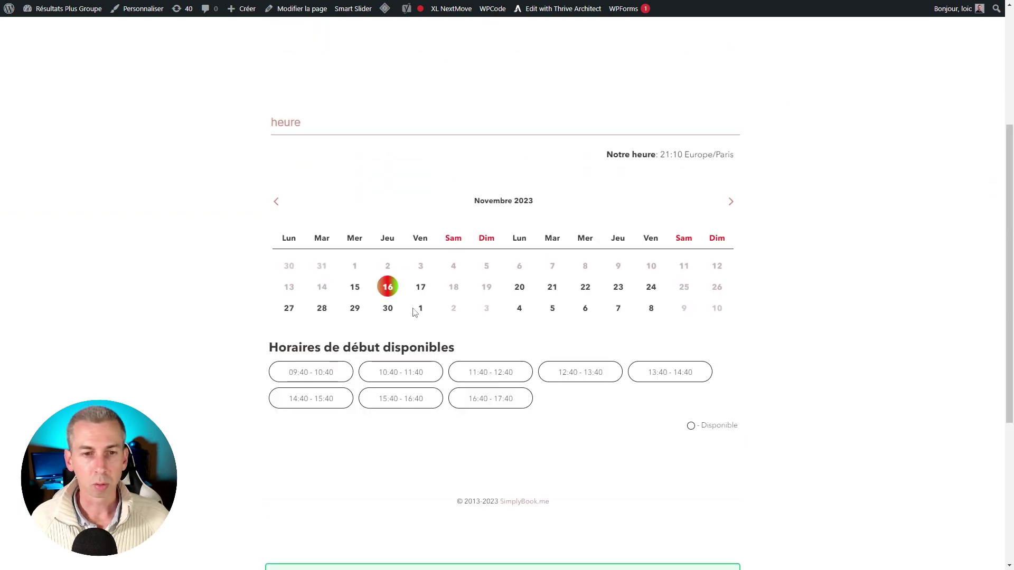
# Choose 17 November 2023 and the 11:00 - 12:00 slot in the embedded booking calendar
pyautogui.click(422, 288)
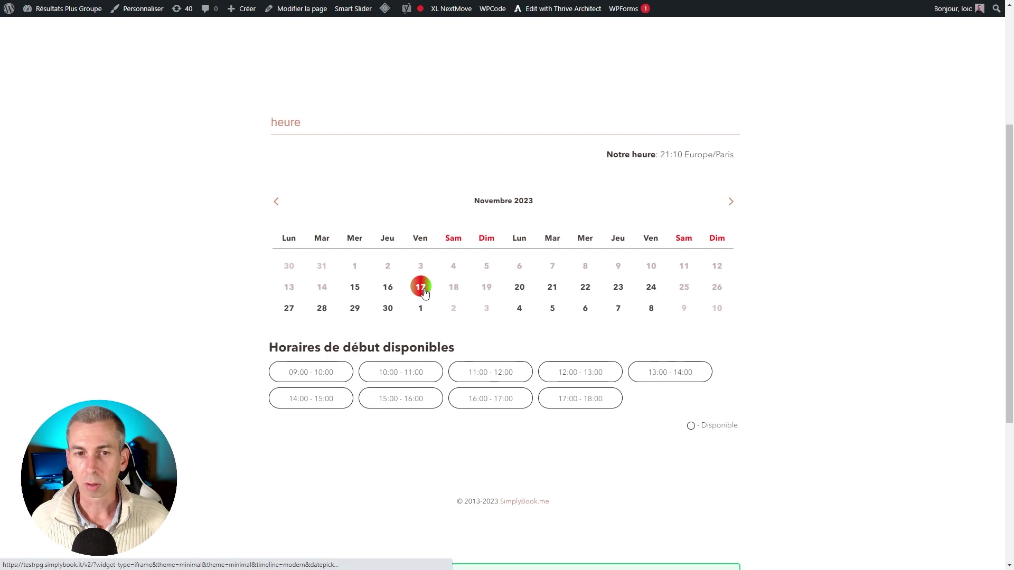
pyautogui.scroll(-2, 503, 283)
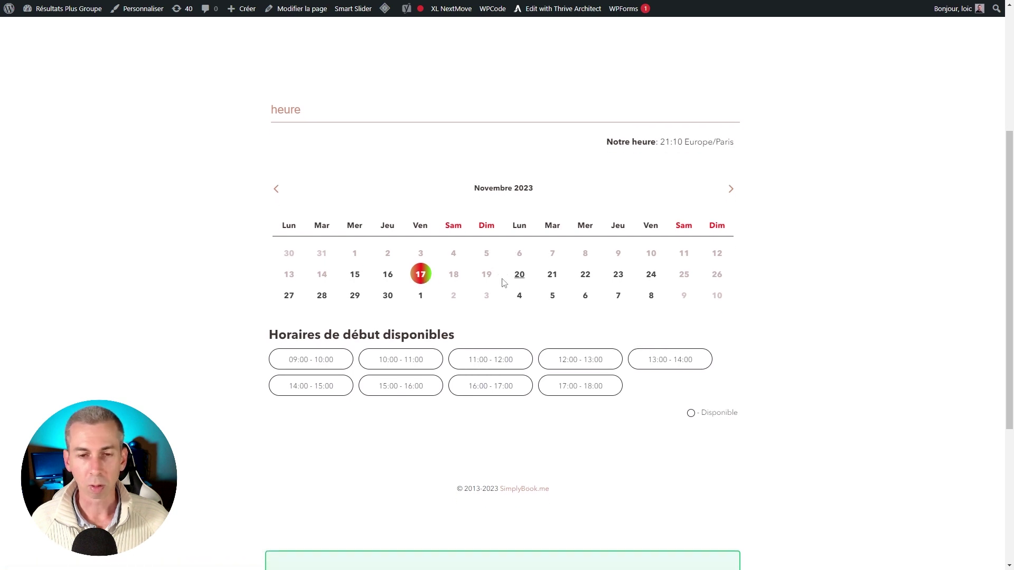
pyautogui.click(477, 268)
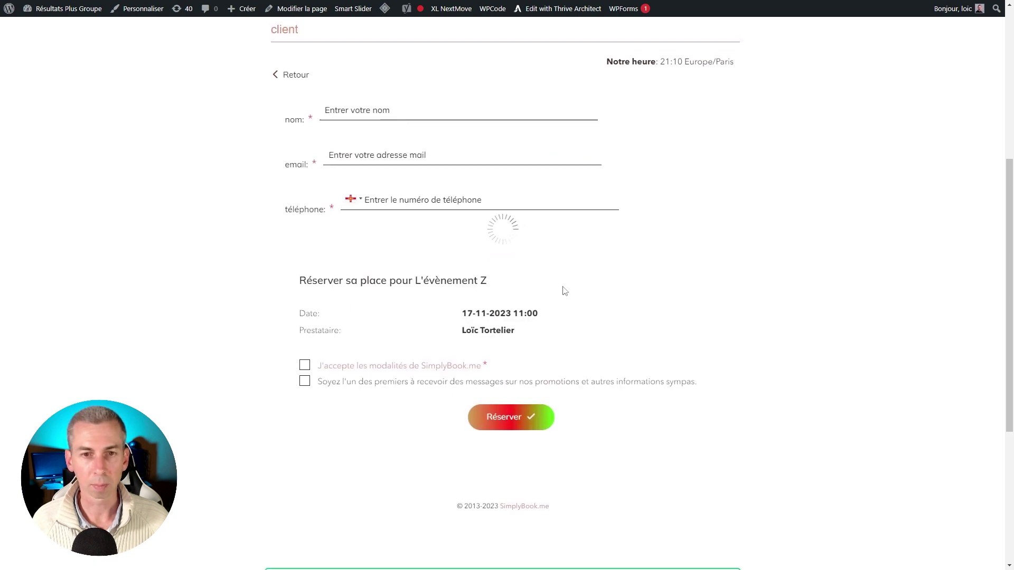
# Examine the client booking form on the landing page, including its contact fields, booking summary and consent options
pyautogui.scroll(3, 550, 293)
pyautogui.scroll(3, 405, 265)
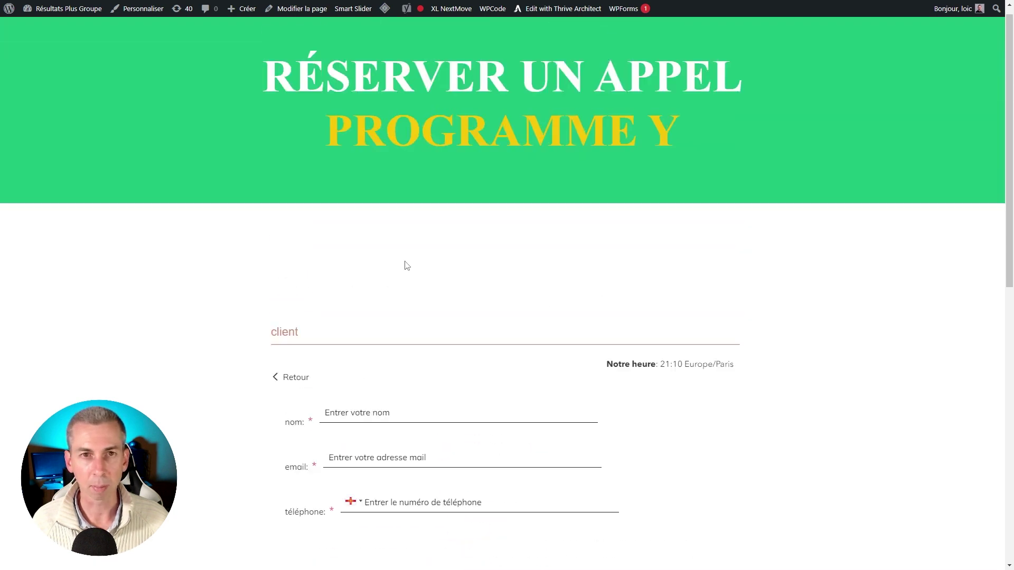
pyautogui.scroll(-8, 350, 199)
pyautogui.scroll(5, 380, 233)
pyautogui.scroll(-2, 385, 243)
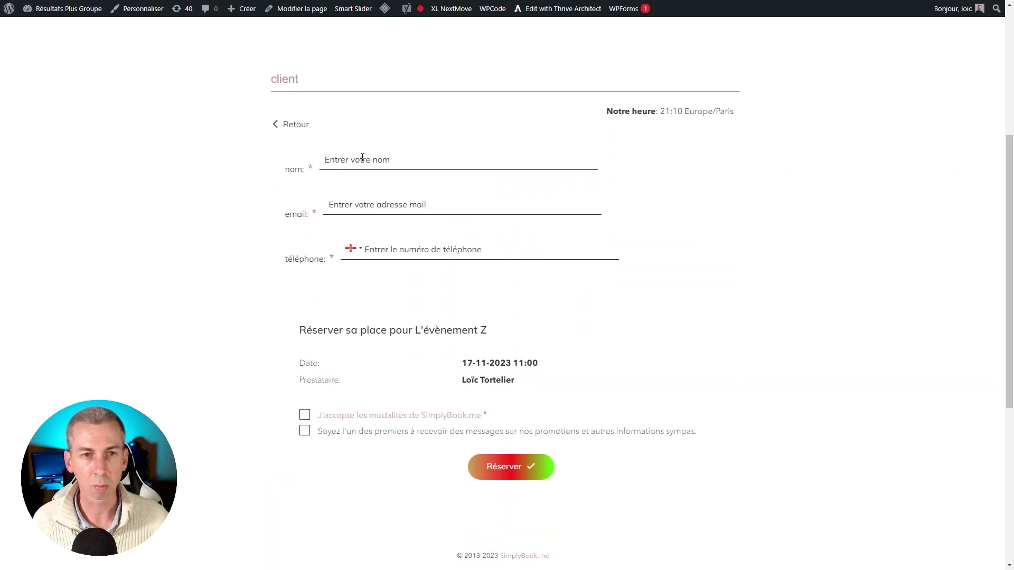
pyautogui.scroll(-2, 311, 316)
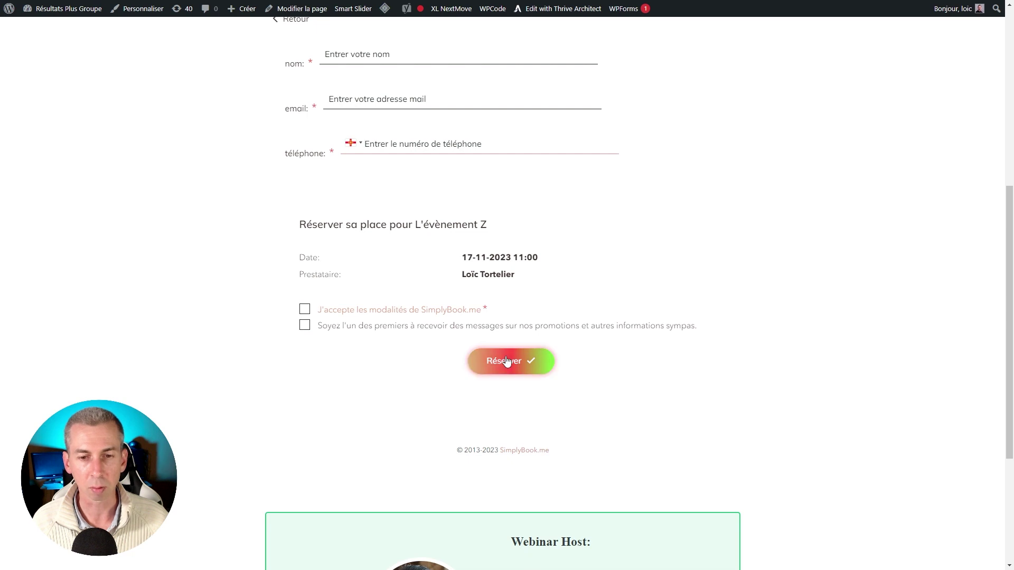
pyautogui.scroll(-4, 621, 250)
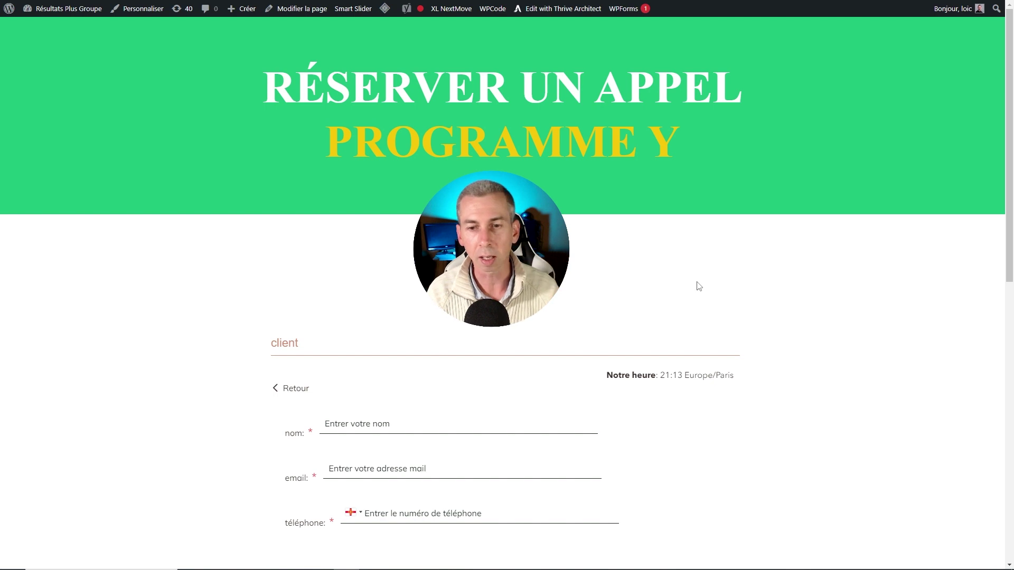
pyautogui.scroll(-7, 699, 286)
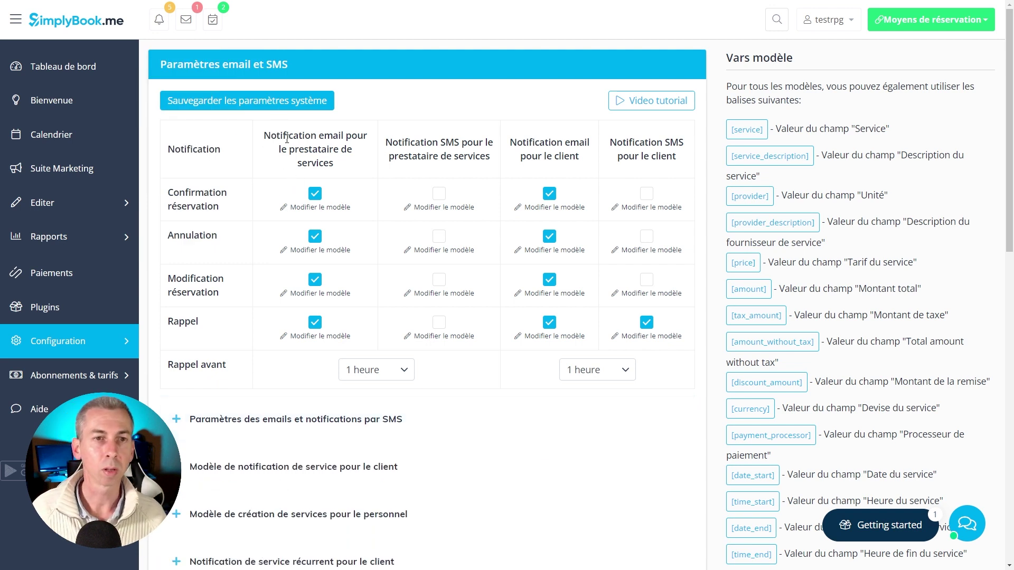
# Enable the SMS notification to the service provider for booking confirmations only, leaving cancellation, modification and reminder off
pyautogui.moveTo(268, 135); pyautogui.dragTo(355, 150)
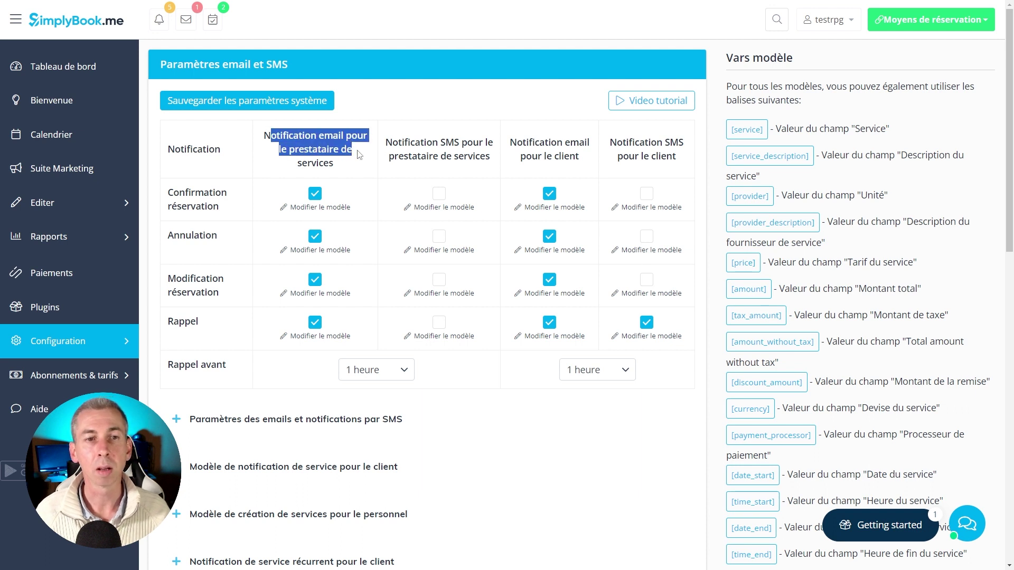
pyautogui.click(342, 167)
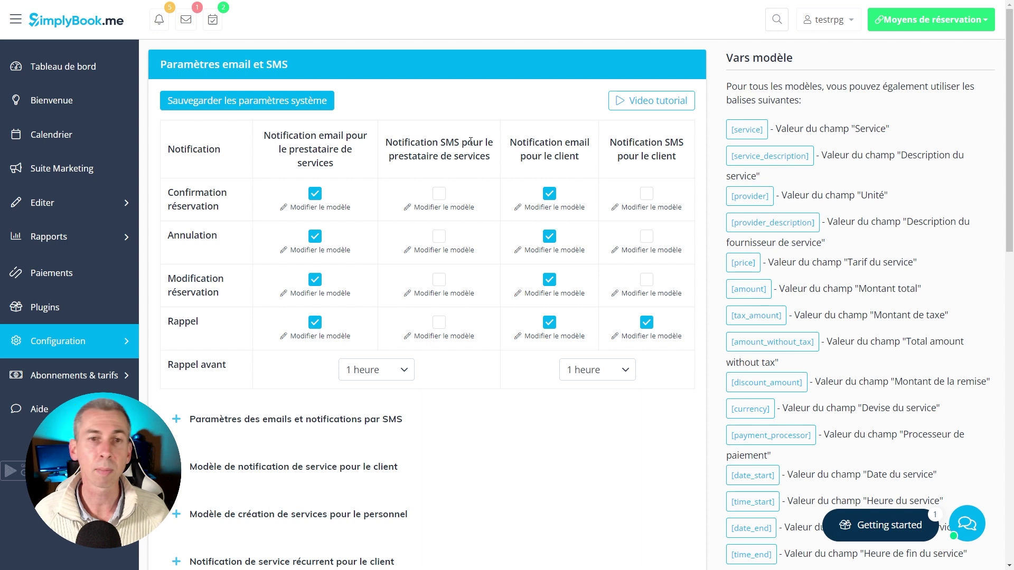
pyautogui.click(439, 193)
pyautogui.click(439, 236)
pyautogui.click(439, 279)
pyautogui.click(439, 323)
pyautogui.click(439, 236)
pyautogui.click(439, 280)
pyautogui.click(439, 322)
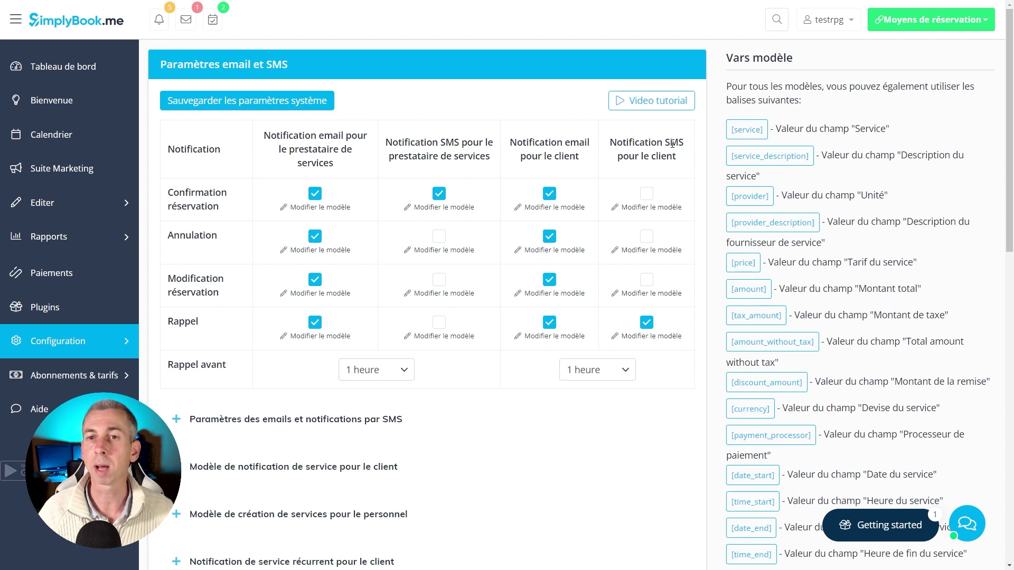
pyautogui.click(649, 195)
pyautogui.click(651, 237)
pyautogui.click(647, 281)
pyautogui.click(648, 238)
pyautogui.click(646, 194)
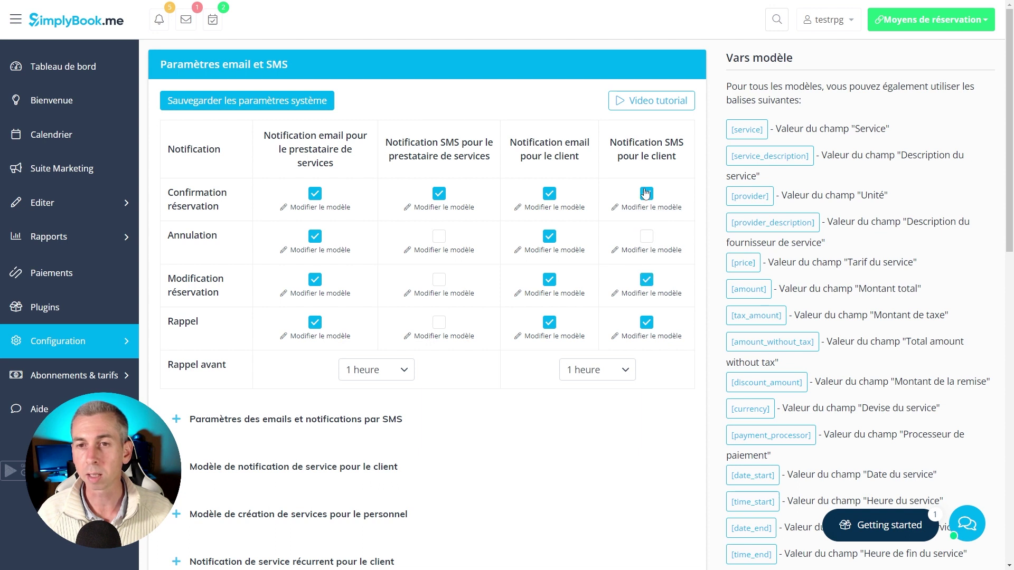
pyautogui.click(647, 281)
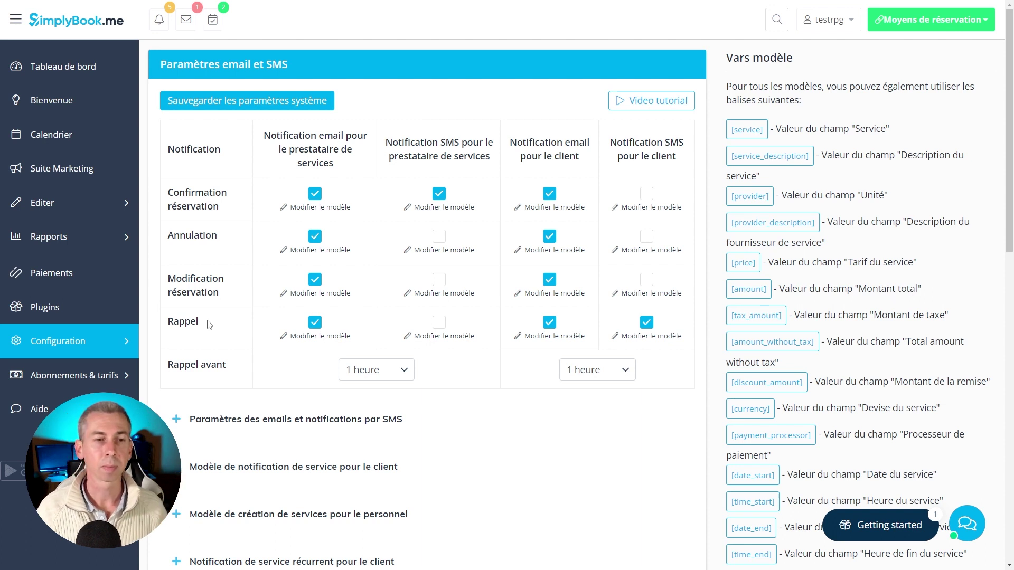
# Review the available provider reminder lead times, the general email and SMS notification parameters, and the list of notification templates
pyautogui.click(370, 372)
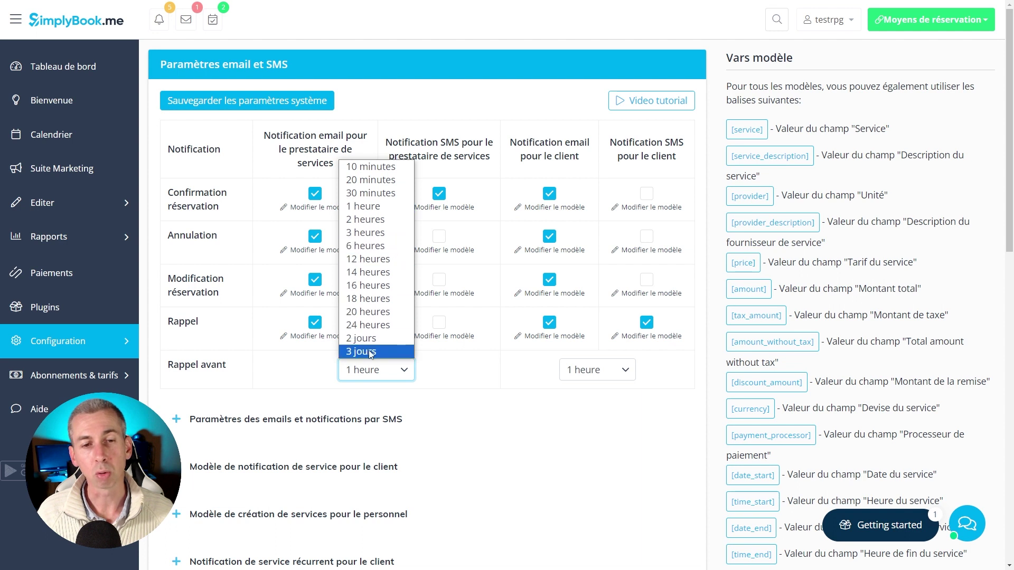
pyautogui.click(434, 375)
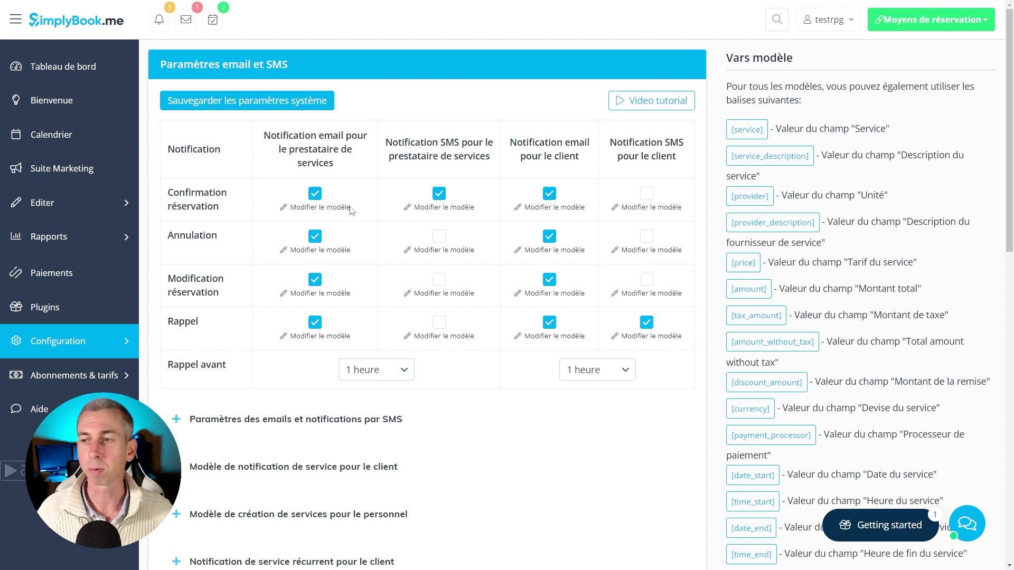
pyautogui.scroll(-5, 423, 235)
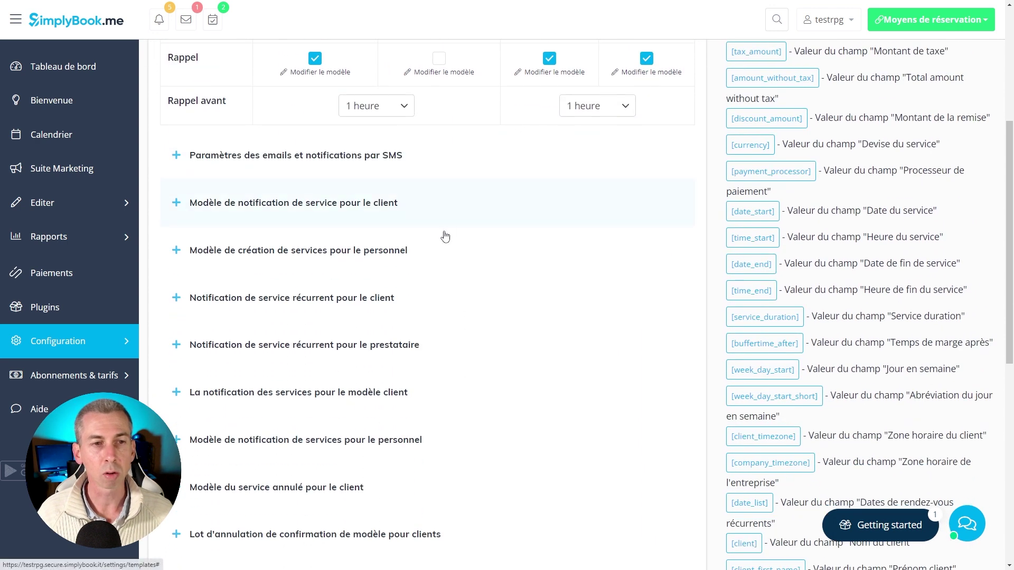
pyautogui.click(336, 166)
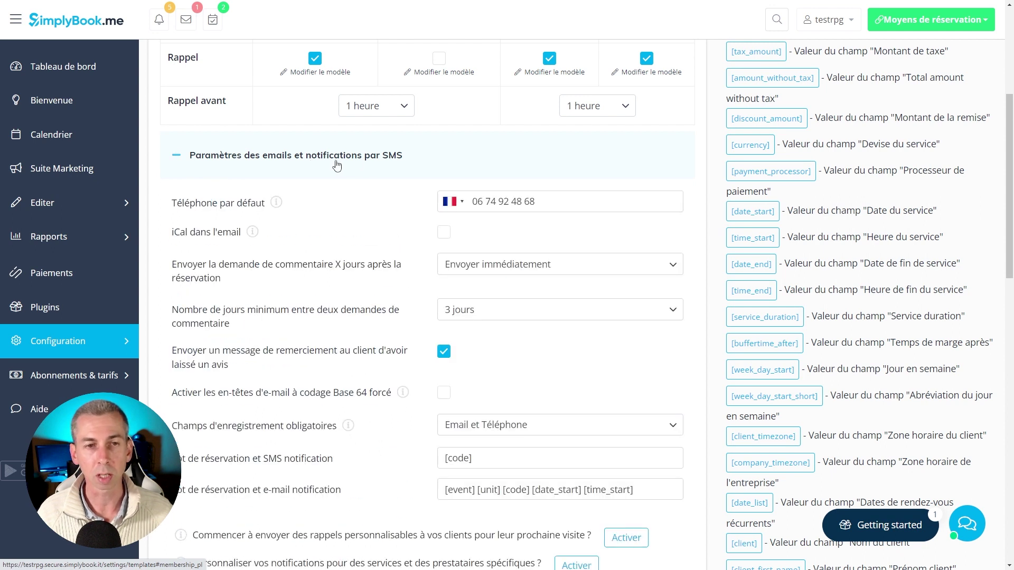
pyautogui.click(336, 166)
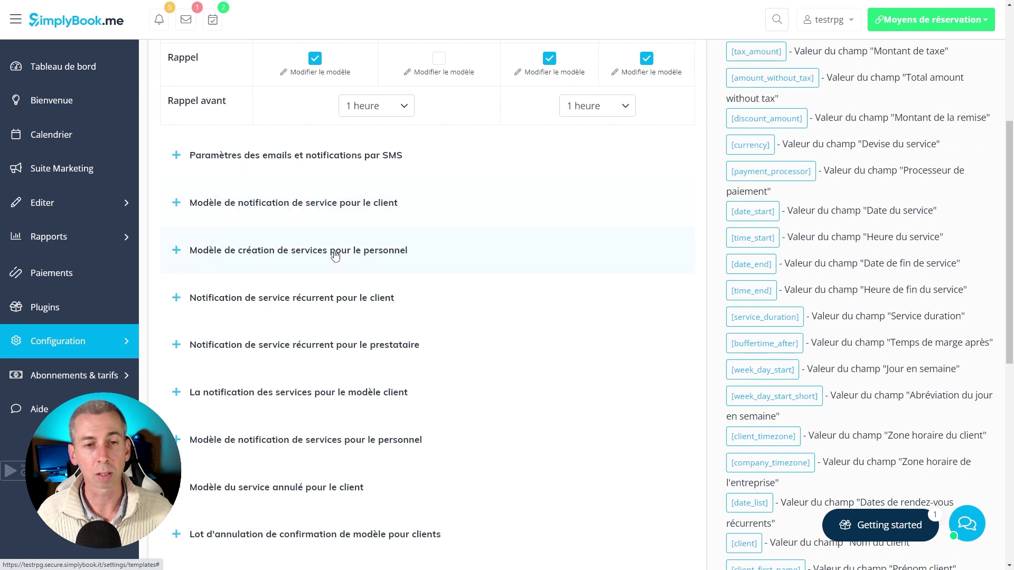
pyautogui.scroll(-2, 293, 258)
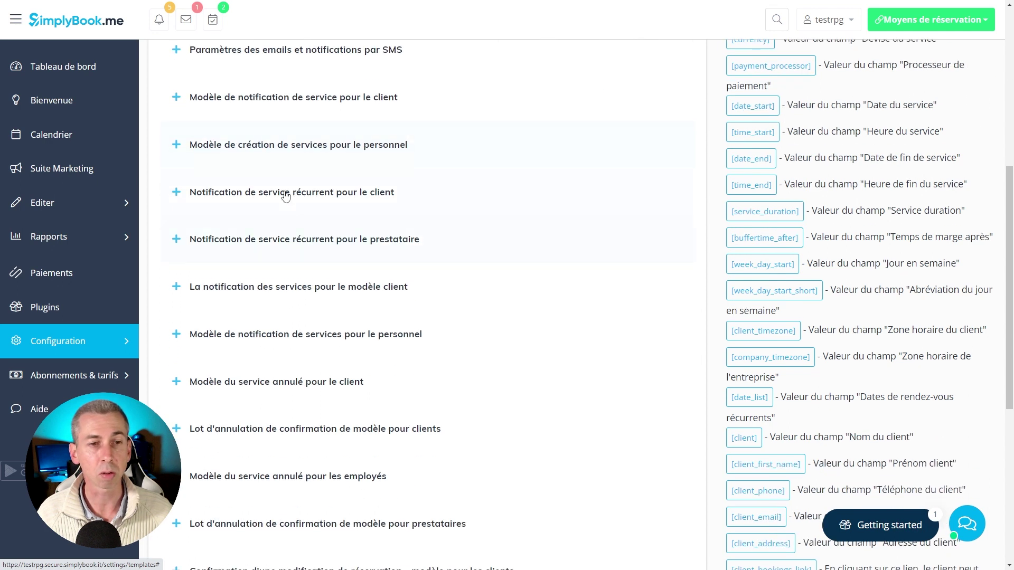
pyautogui.scroll(-3, 294, 255)
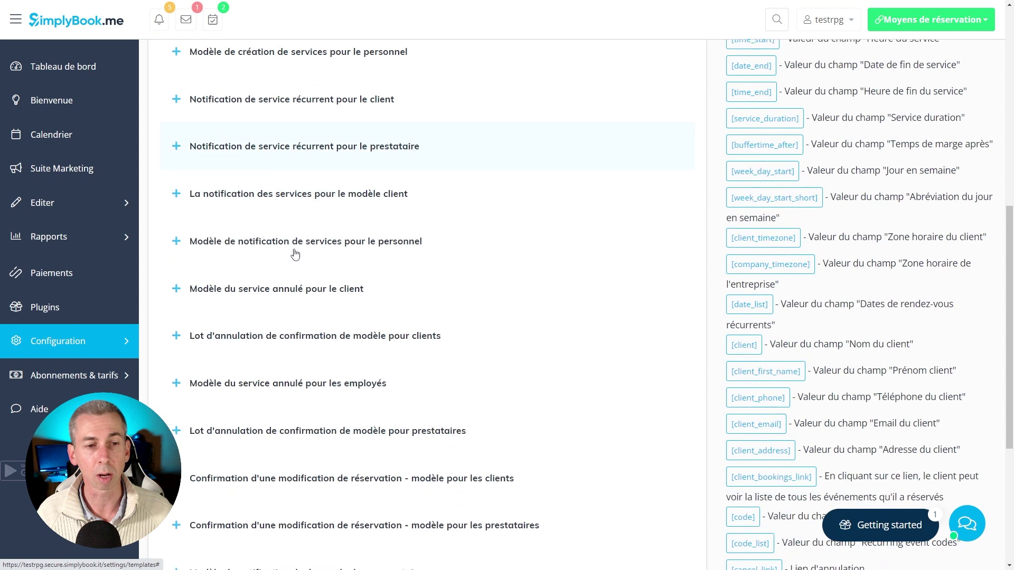
pyautogui.scroll(-4, 295, 255)
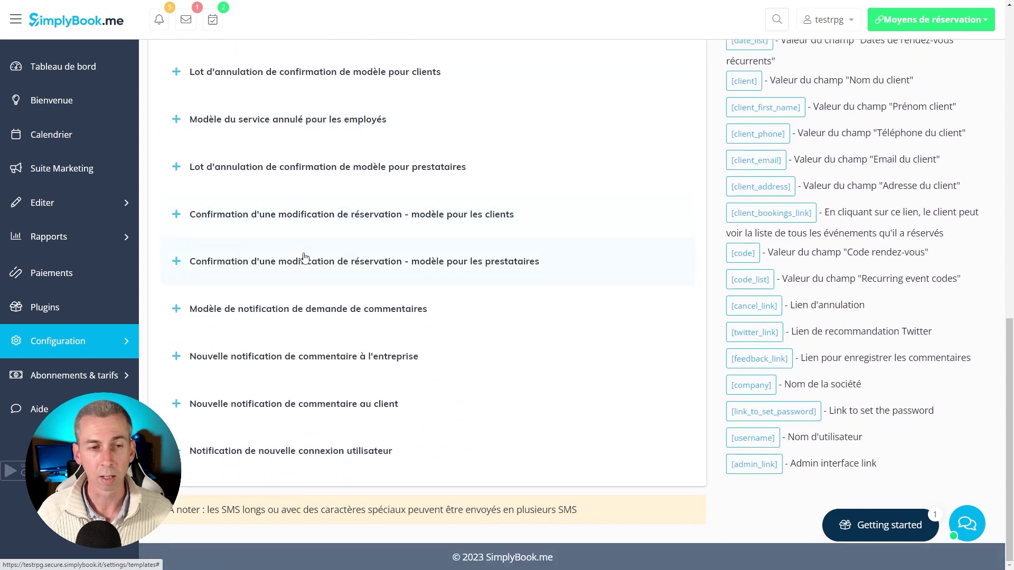
# Open the provider email template for booking confirmations and read its subject and body text
pyautogui.scroll(15, 430, 268)
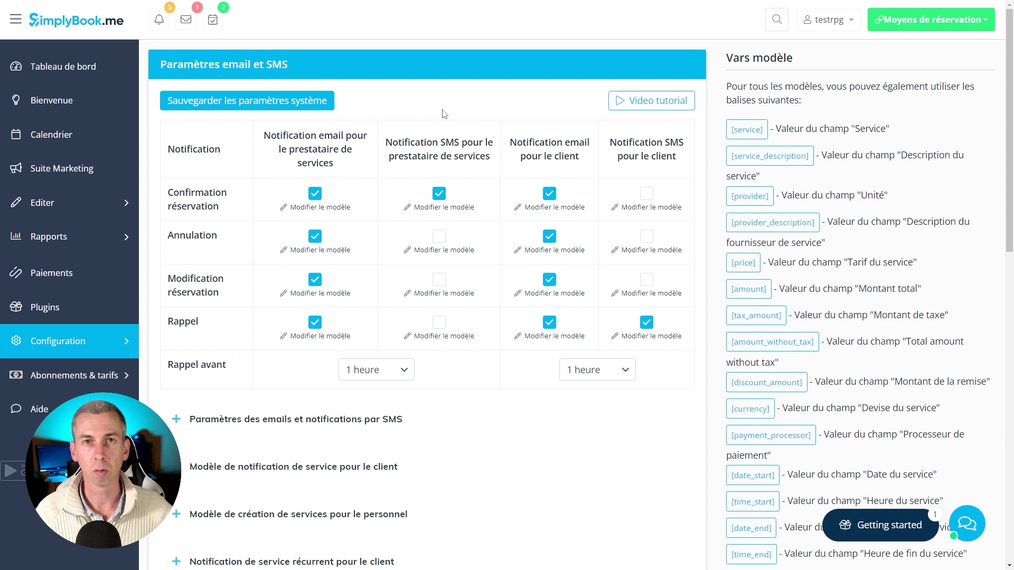
pyautogui.click(323, 211)
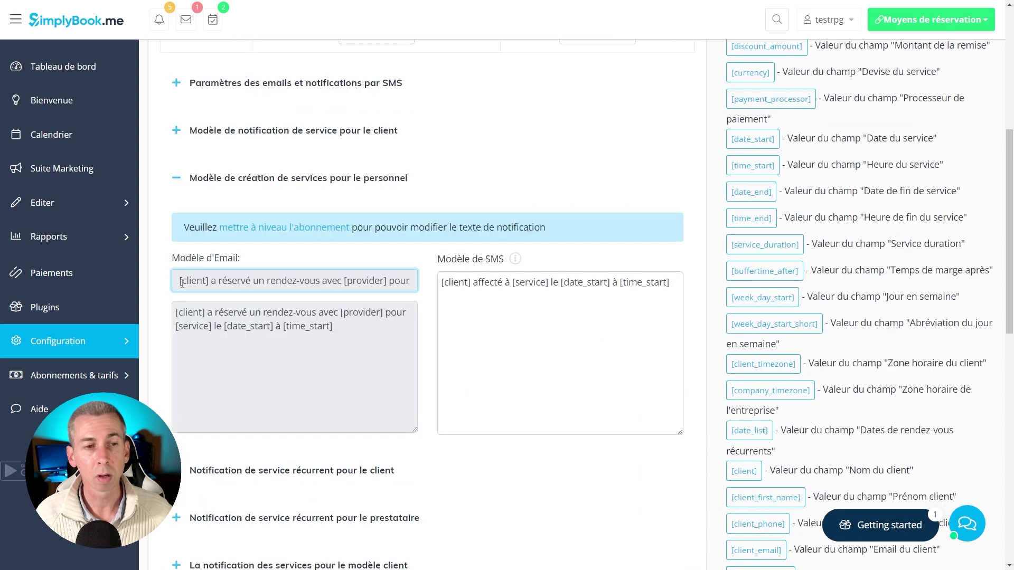
pyautogui.moveTo(178, 281); pyautogui.dragTo(421, 284)
pyautogui.click(387, 306)
pyautogui.moveTo(342, 325); pyautogui.dragTo(176, 310)
pyautogui.click(241, 283)
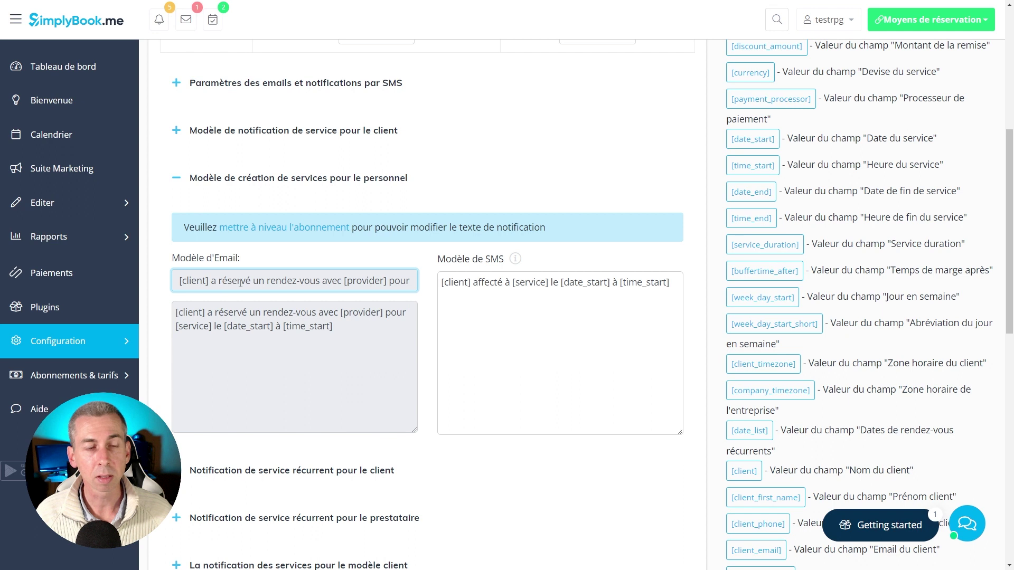
# Compare the available template variables with the client, service, date_start and time_start placeholders used in the staff email template
pyautogui.scroll(5, 774, 174)
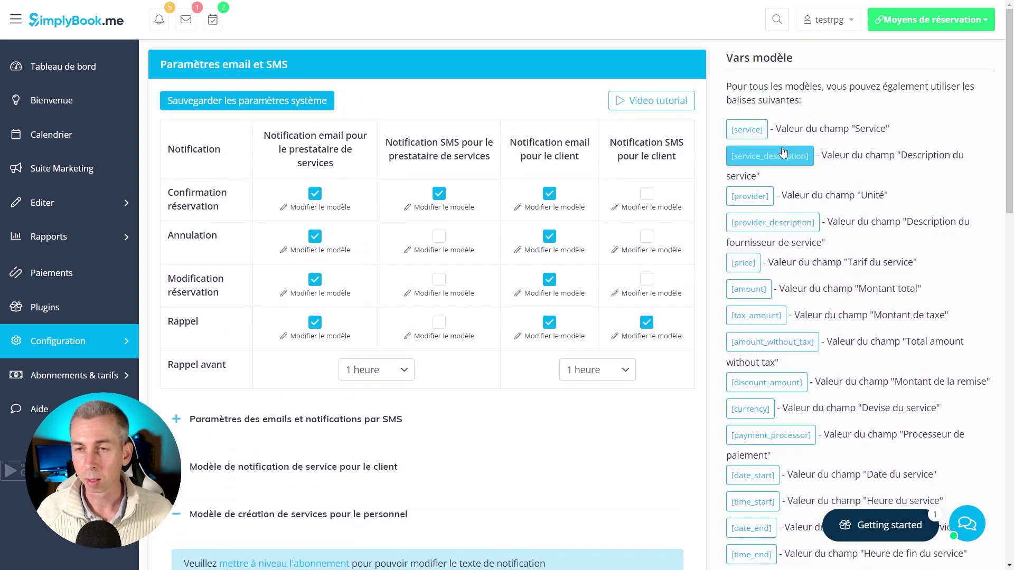
pyautogui.scroll(-3, 771, 158)
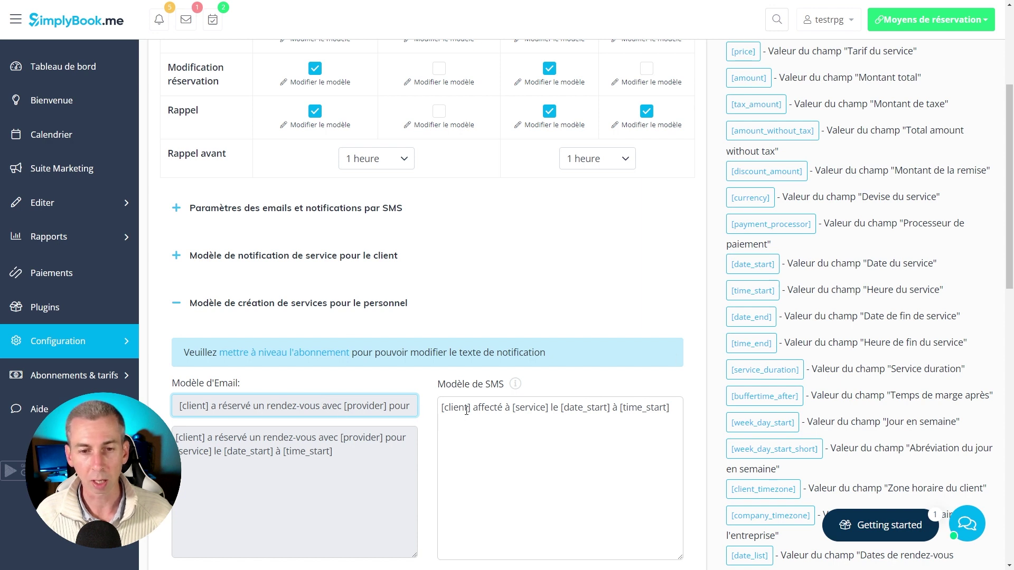
pyautogui.moveTo(212, 413); pyautogui.dragTo(179, 412)
pyautogui.click(364, 480)
pyautogui.moveTo(213, 452); pyautogui.dragTo(178, 452)
pyautogui.moveTo(273, 452); pyautogui.dragTo(179, 452)
pyautogui.moveTo(273, 452); pyautogui.dragTo(225, 452)
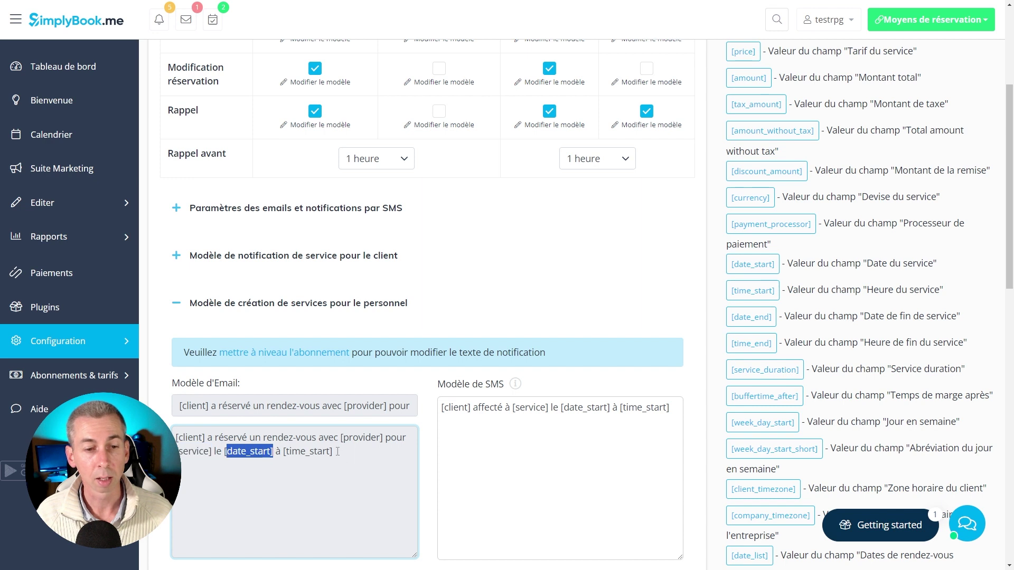
pyautogui.moveTo(333, 452); pyautogui.dragTo(287, 452)
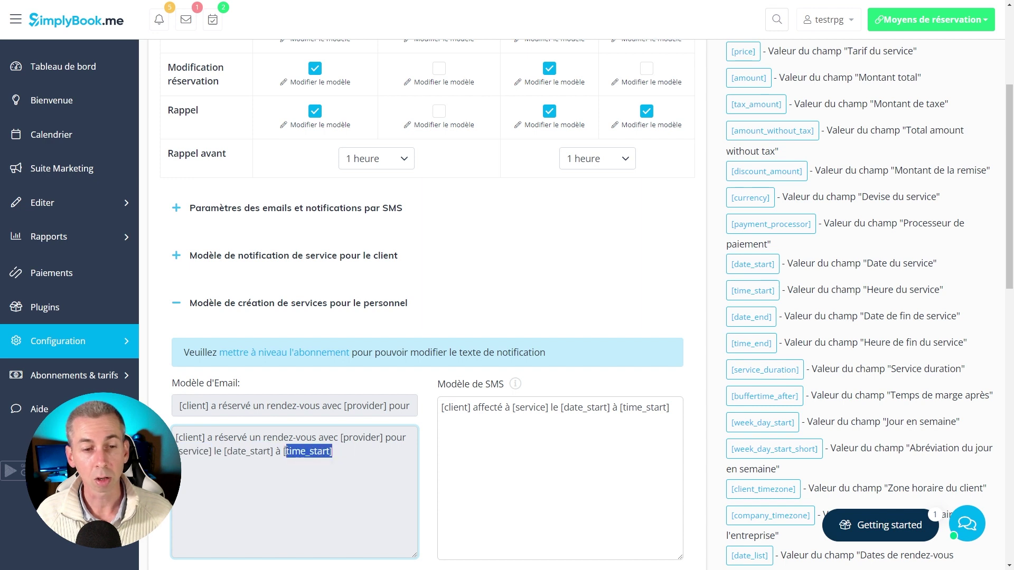
pyautogui.click(360, 455)
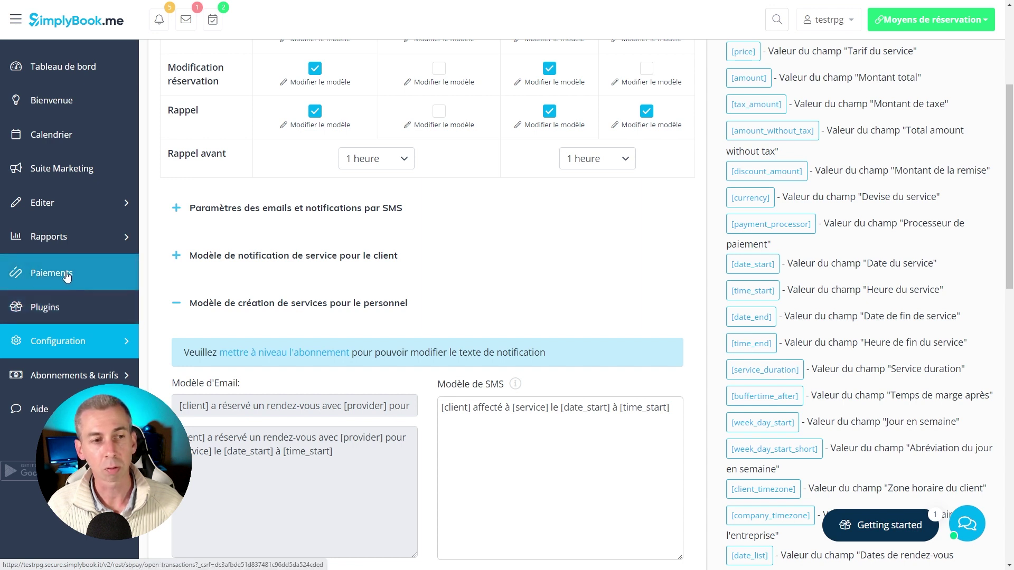
# Find the "Accepter les paiements" plugin by searching for "paiement" and open its settings
pyautogui.click(53, 309)
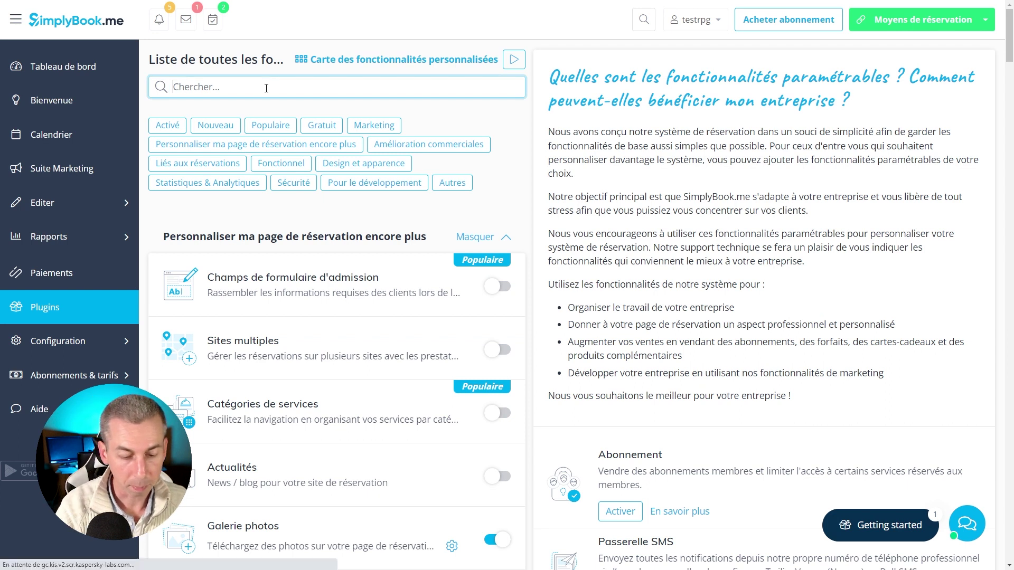
pyautogui.write('paiement')
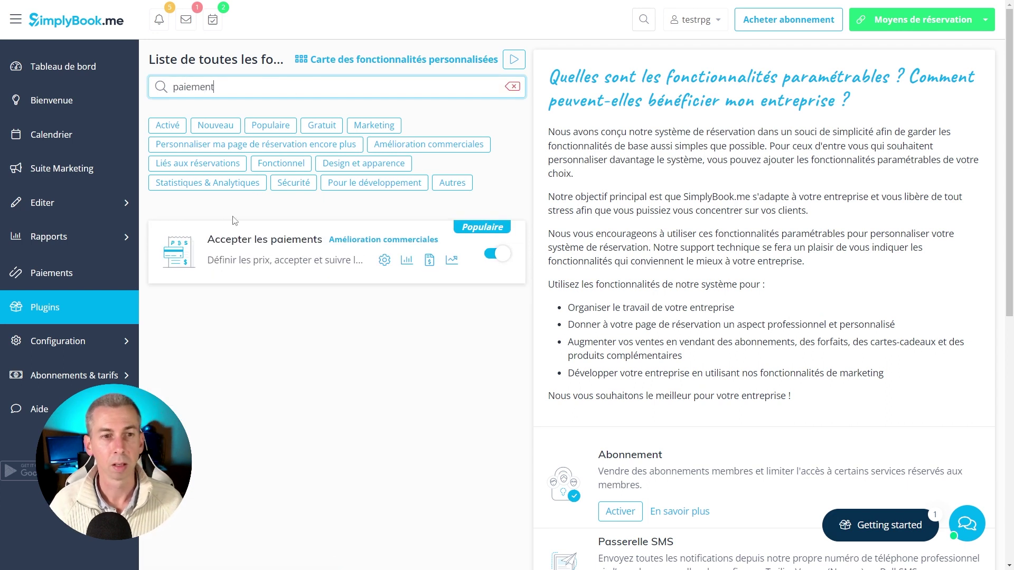
pyautogui.click(297, 248)
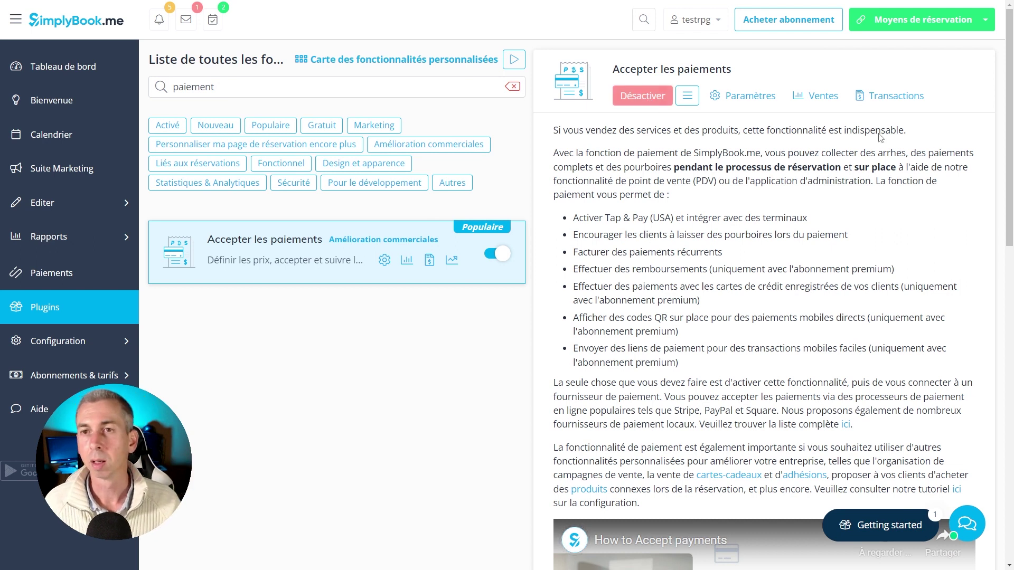
pyautogui.click(759, 96)
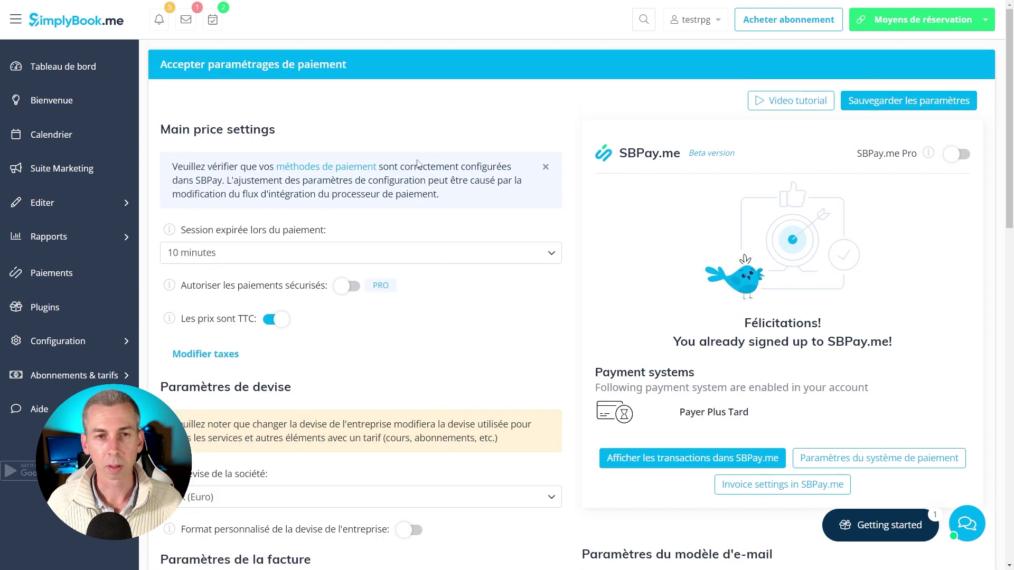
# Review the payment plugin's main price, currency and invoice settings, along with the SBPay.me payment systems section
pyautogui.scroll(-5, 365, 184)
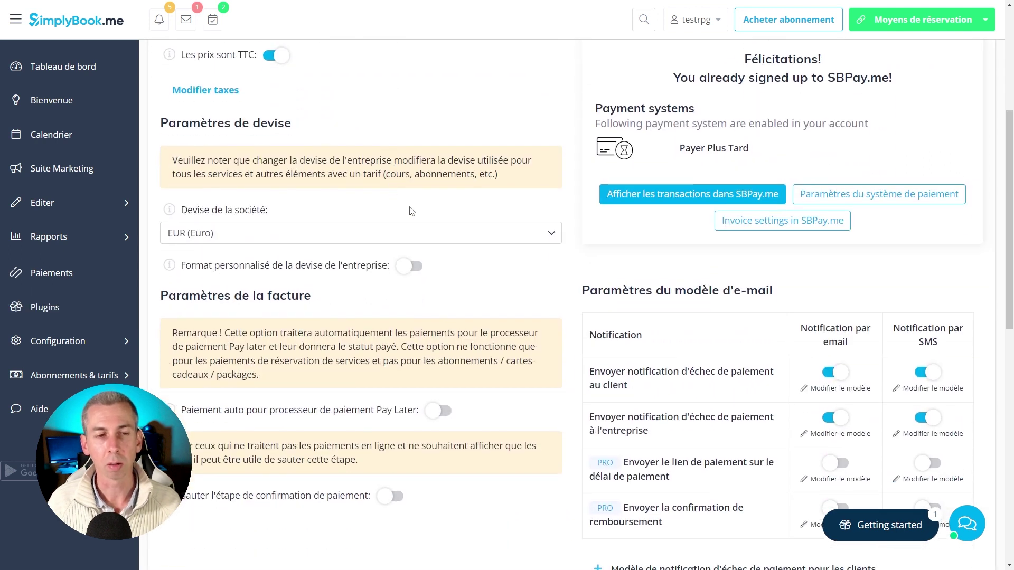
pyautogui.scroll(5, 411, 211)
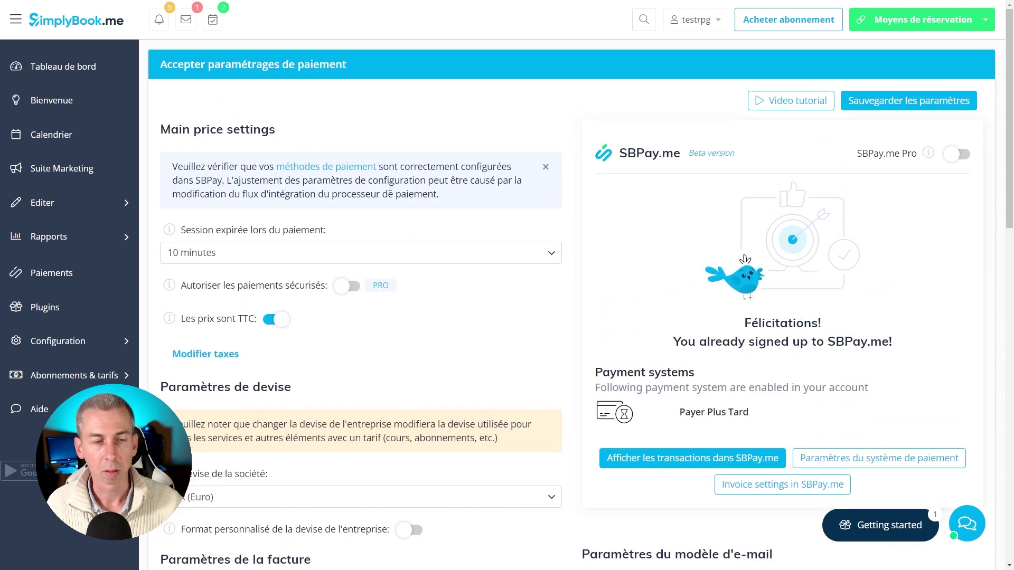
pyautogui.scroll(-3, 391, 186)
pyautogui.scroll(3, 457, 175)
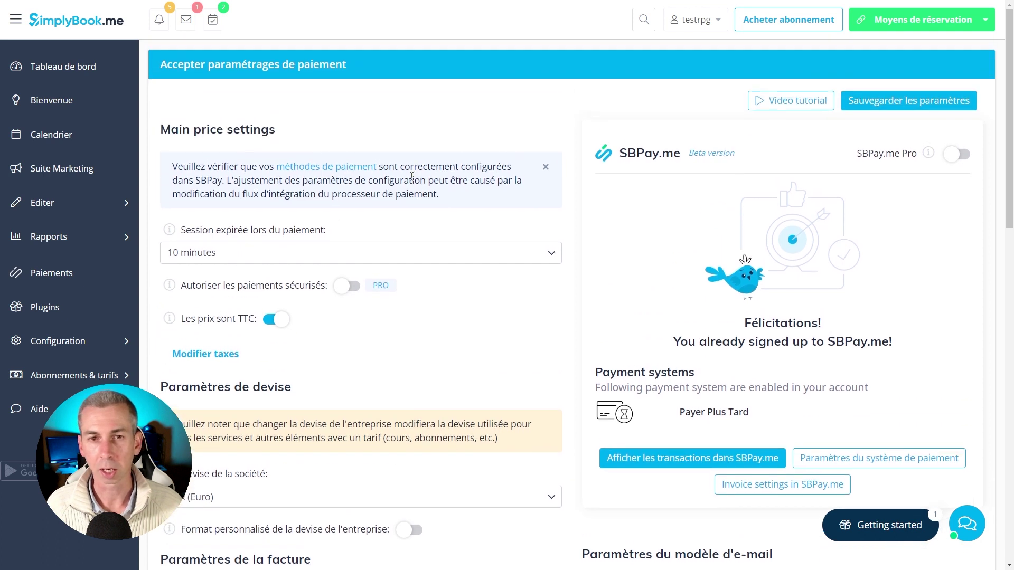
pyautogui.scroll(-2, 411, 176)
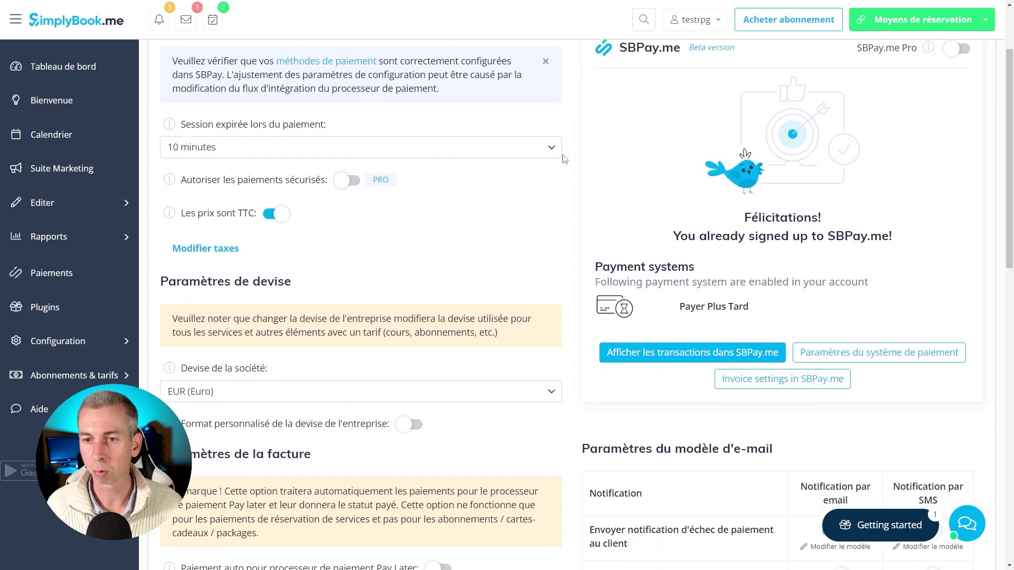
pyautogui.scroll(-4, 564, 159)
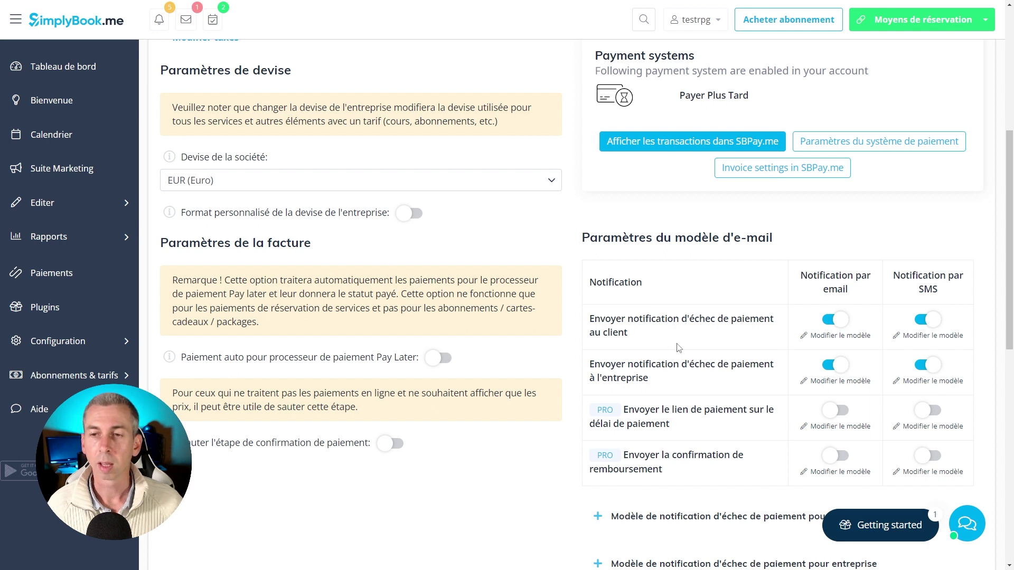
pyautogui.scroll(-2, 699, 331)
pyautogui.scroll(1, 698, 331)
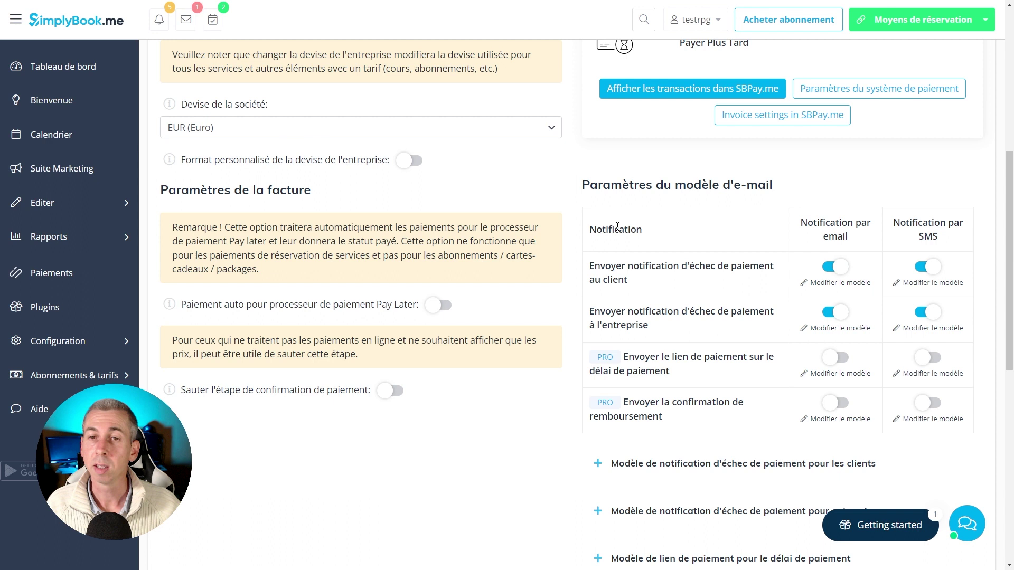
# Examine the payment notification table, including the email and SMS options for payment failures sent to the client and the company
pyautogui.moveTo(587, 229); pyautogui.dragTo(657, 235)
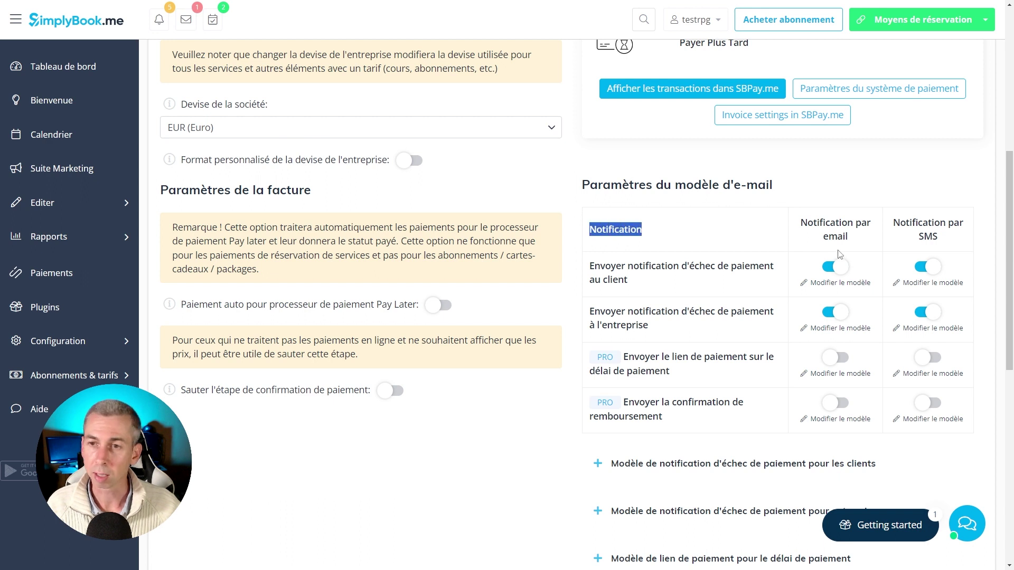
pyautogui.moveTo(800, 222); pyautogui.dragTo(941, 241)
pyautogui.scroll(-1, 851, 205)
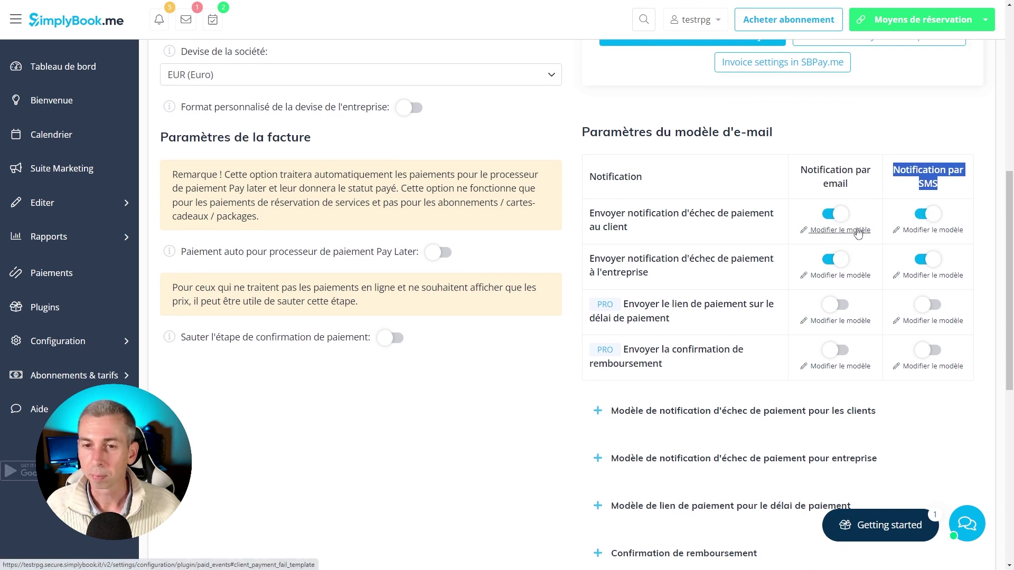
pyautogui.moveTo(588, 214); pyautogui.dragTo(772, 215)
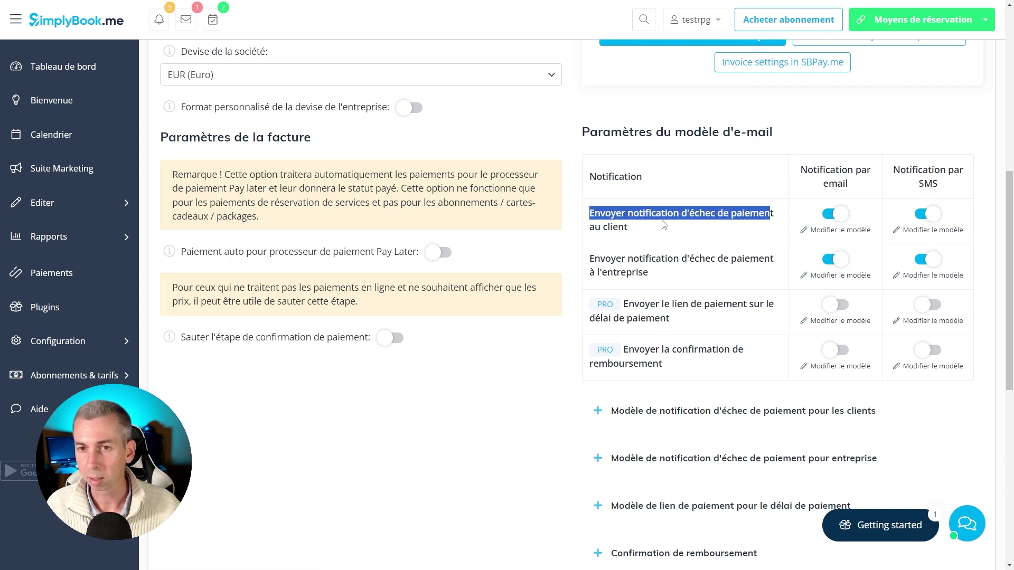
pyautogui.click(639, 233)
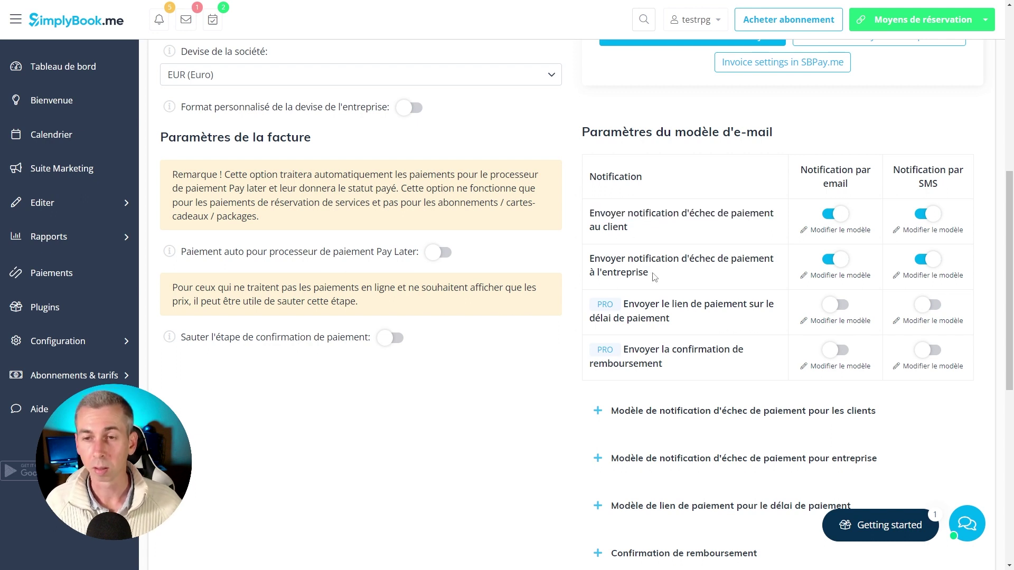
pyautogui.scroll(-1, 652, 272)
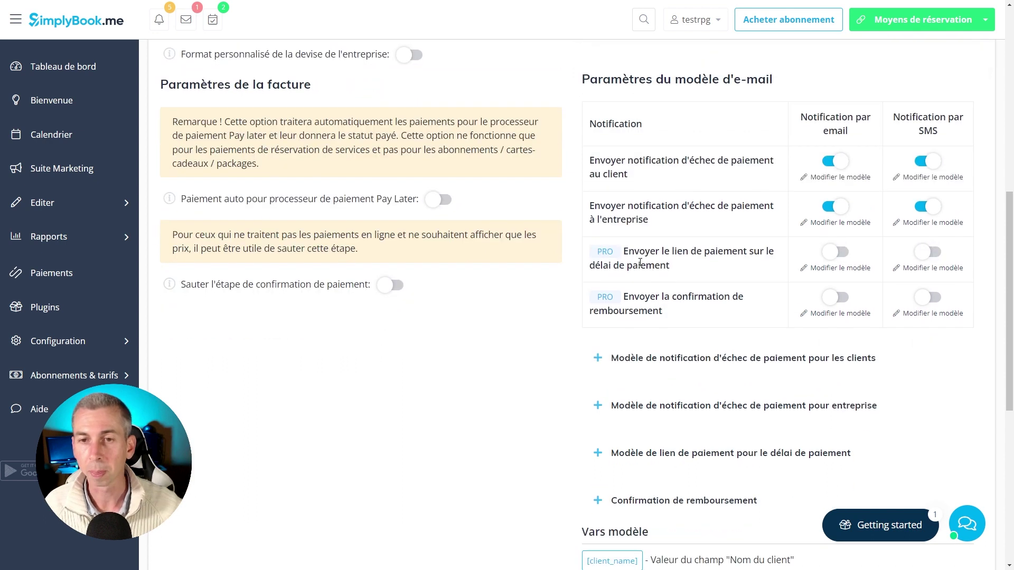
pyautogui.moveTo(650, 218); pyautogui.dragTo(634, 181)
pyautogui.click(632, 180)
pyautogui.tripleClick(633, 180)
pyautogui.click(644, 179)
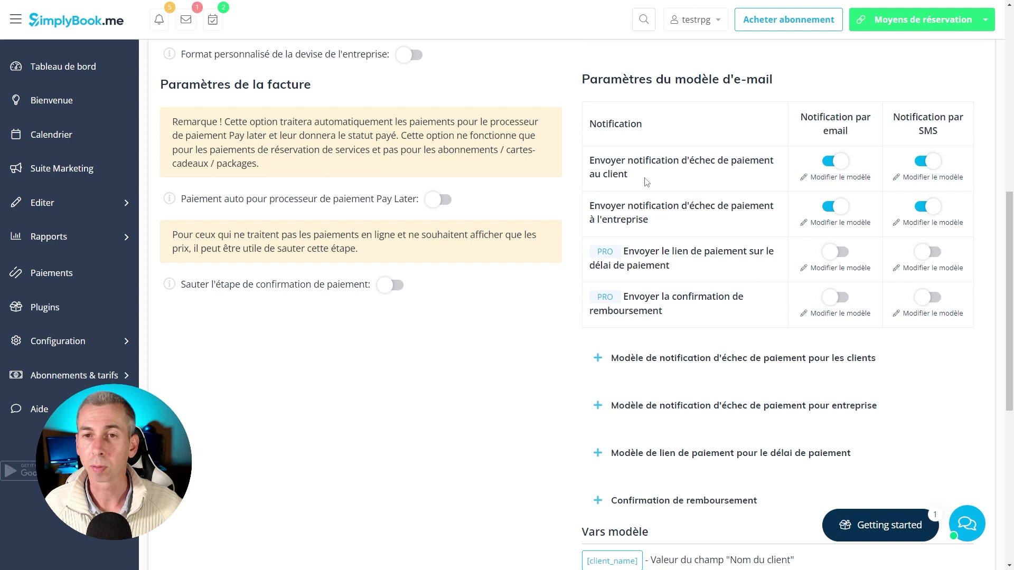